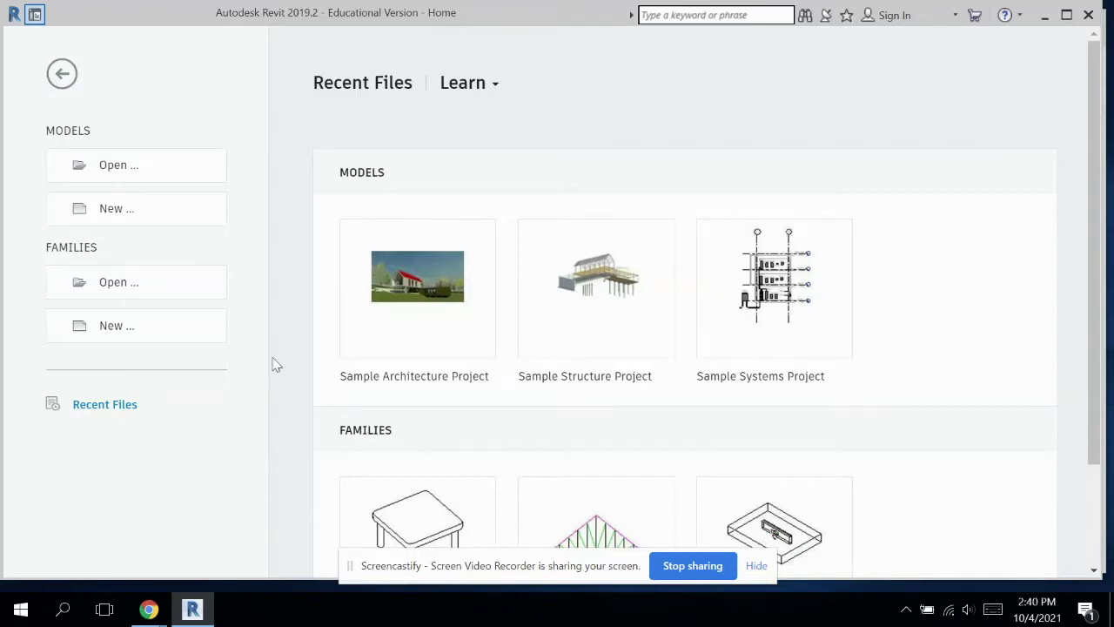
- Create a new project from the Architectural Template and hide the screen-sharing notice
left_click(148, 218)
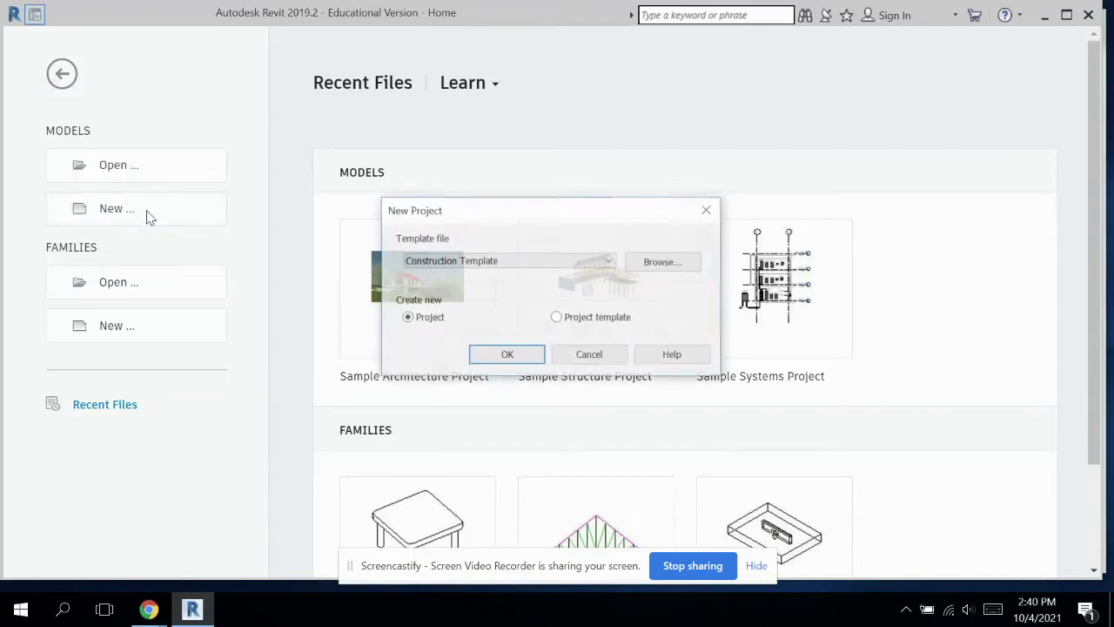
left_click(482, 261)
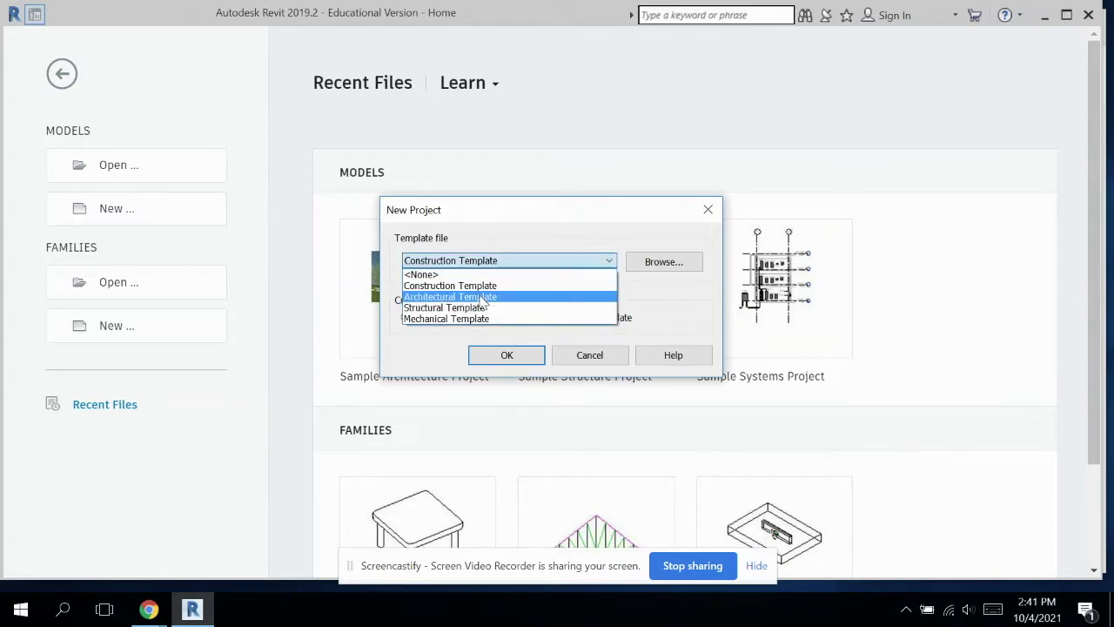
left_click(482, 296)
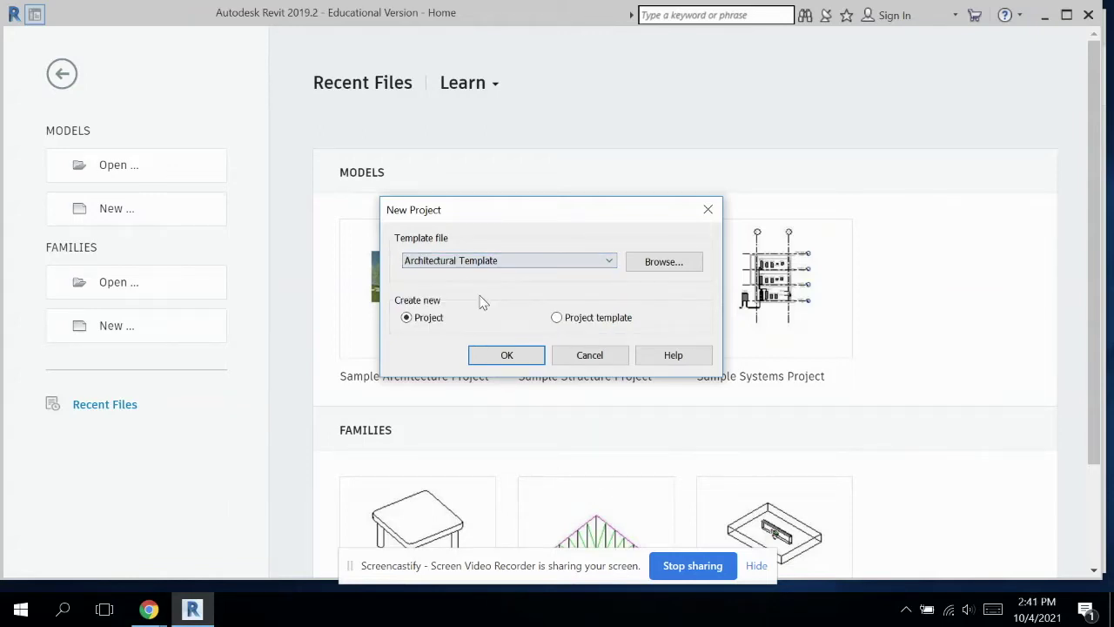
left_click(522, 357)
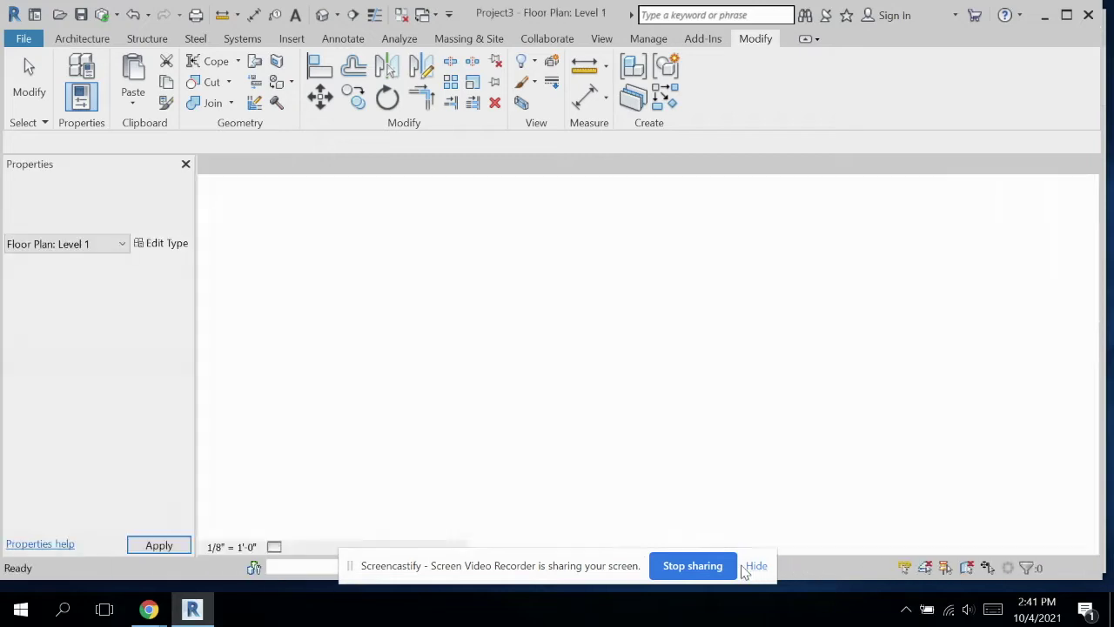
left_click(754, 566)
- Draw a closed rectangular room 15' wide and 20' deep with Generic - 8" walls on Level 1
scroll(636, 360, "up", 1)
middle_click_drag(661, 351, 593, 372)
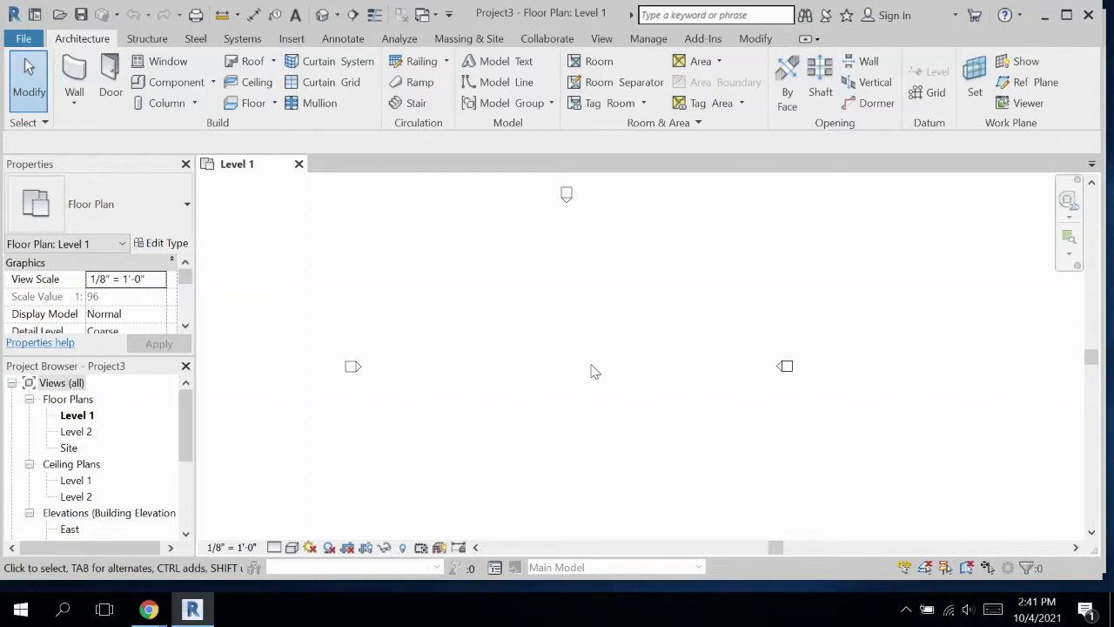
left_click(74, 83)
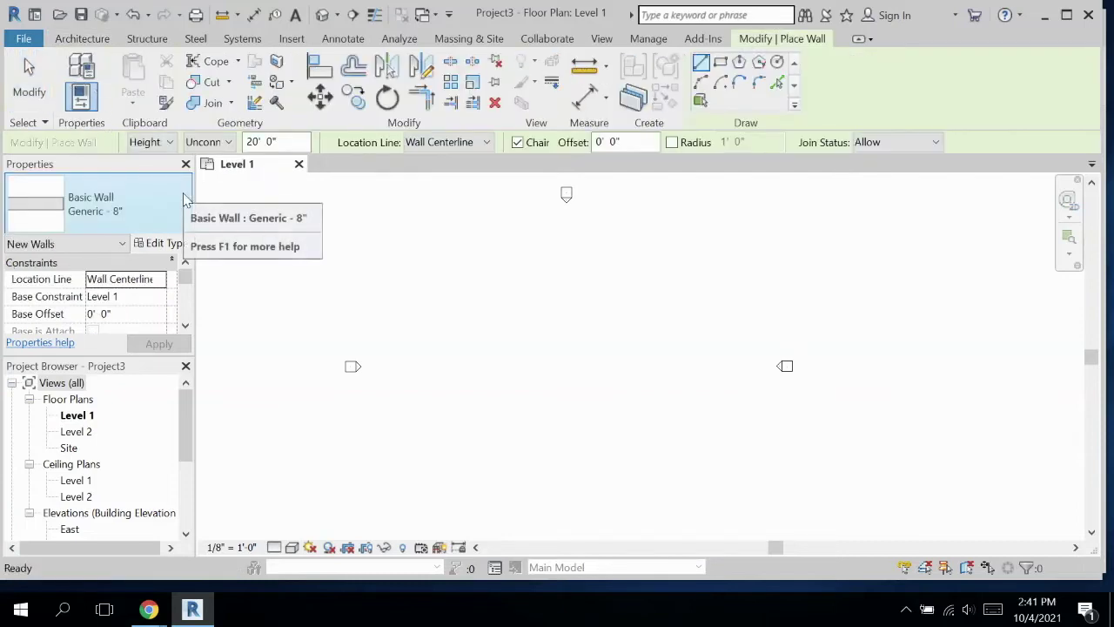
left_click(415, 286)
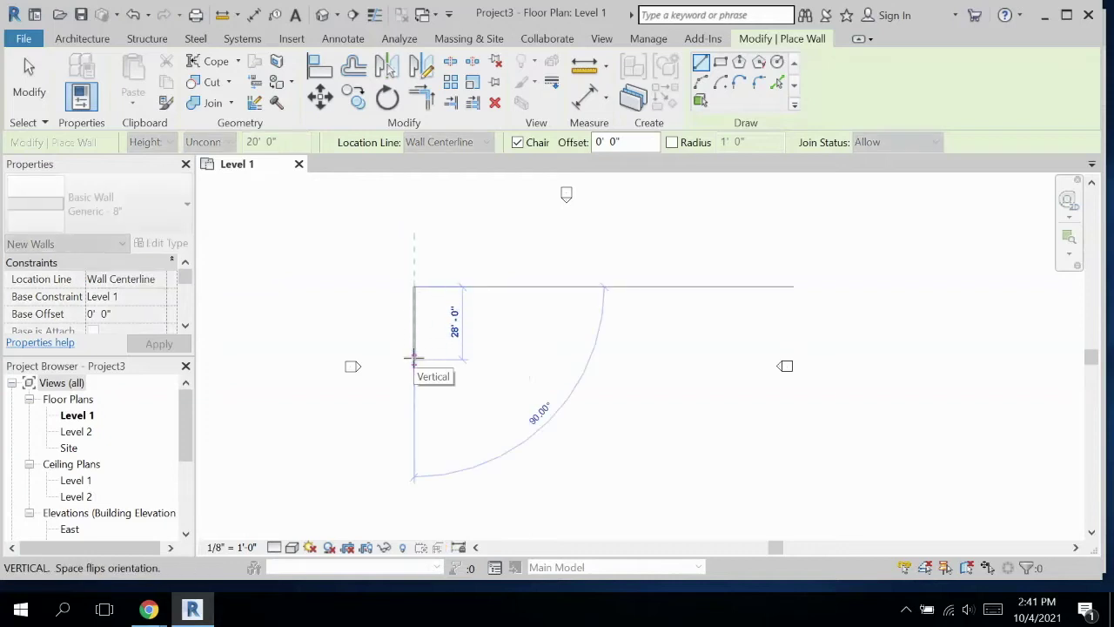
left_click(414, 339)
scroll(414, 338, "up", 4)
middle_click_drag(460, 331, 360, 470)
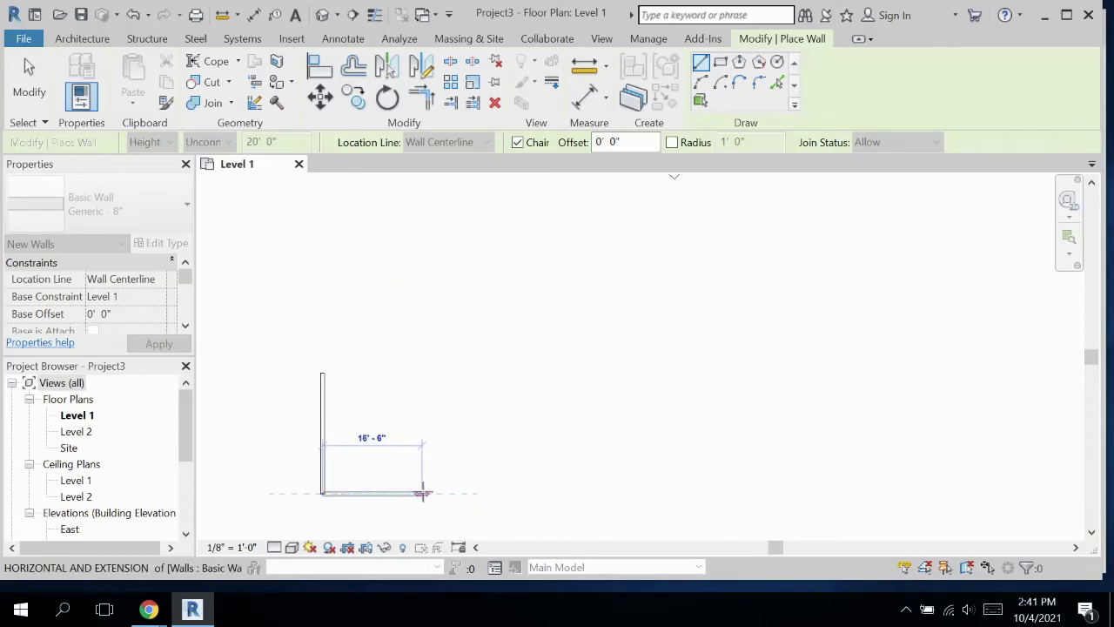
left_click(413, 493)
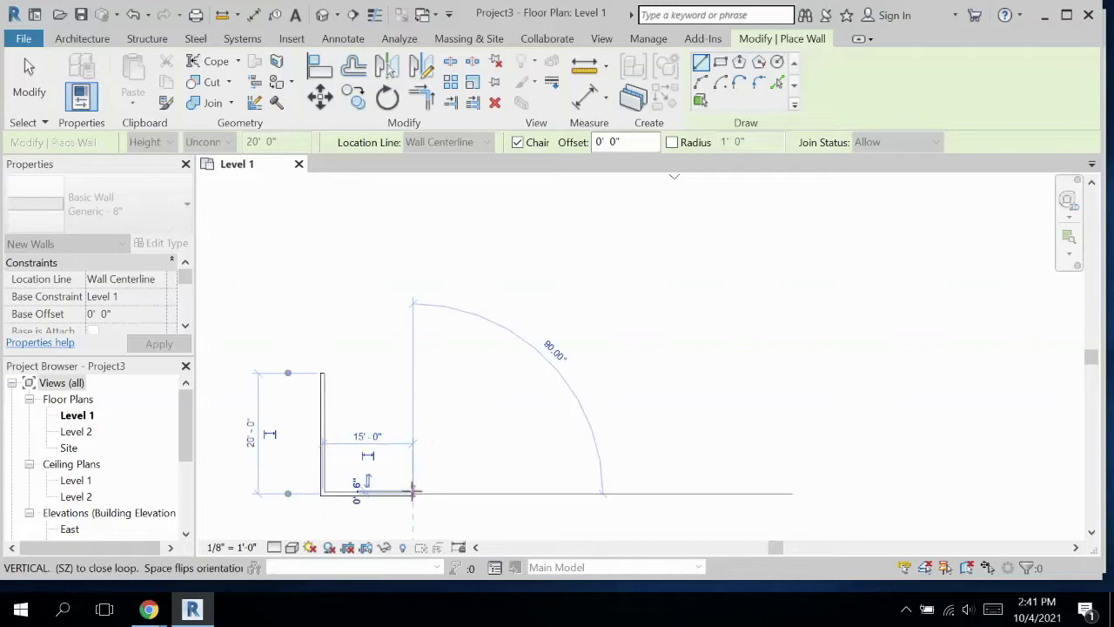
left_click(413, 373)
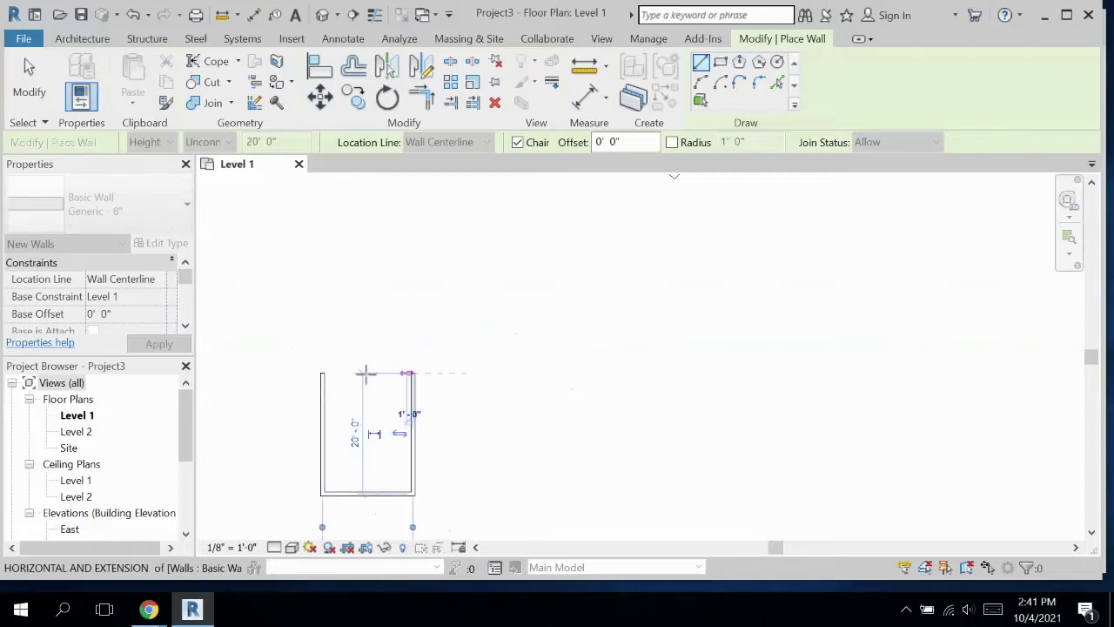
left_click(322, 373)
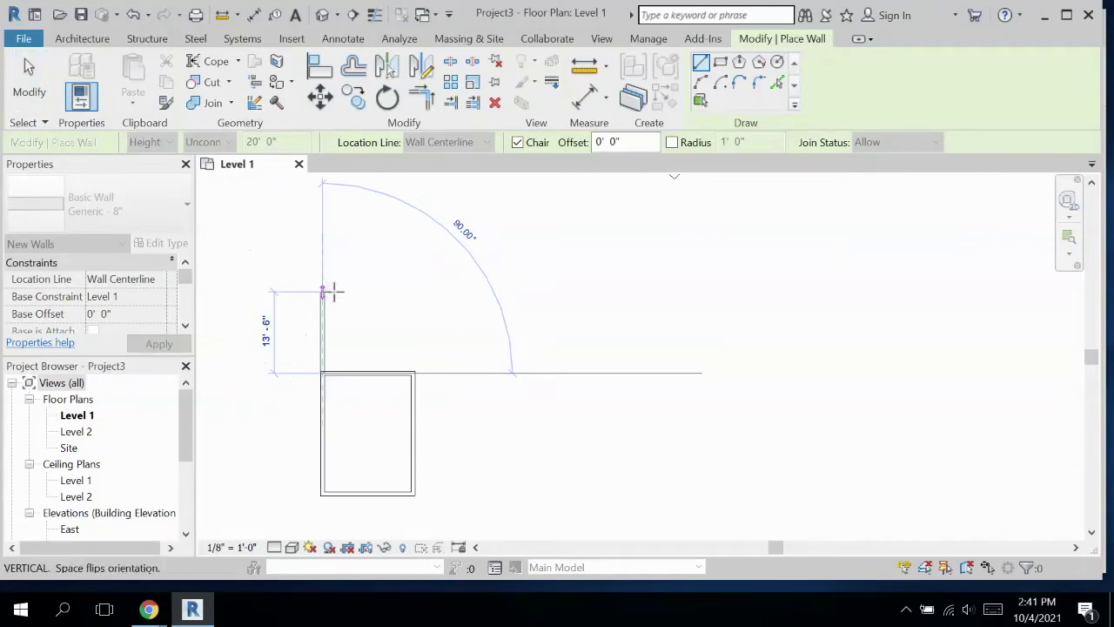
key("Escape")
- Draw a second room with Generic - 8" walls against the first room's east side, 15' wide and 25' deep, flush along the south wall
middle_click_drag(381, 308, 359, 242)
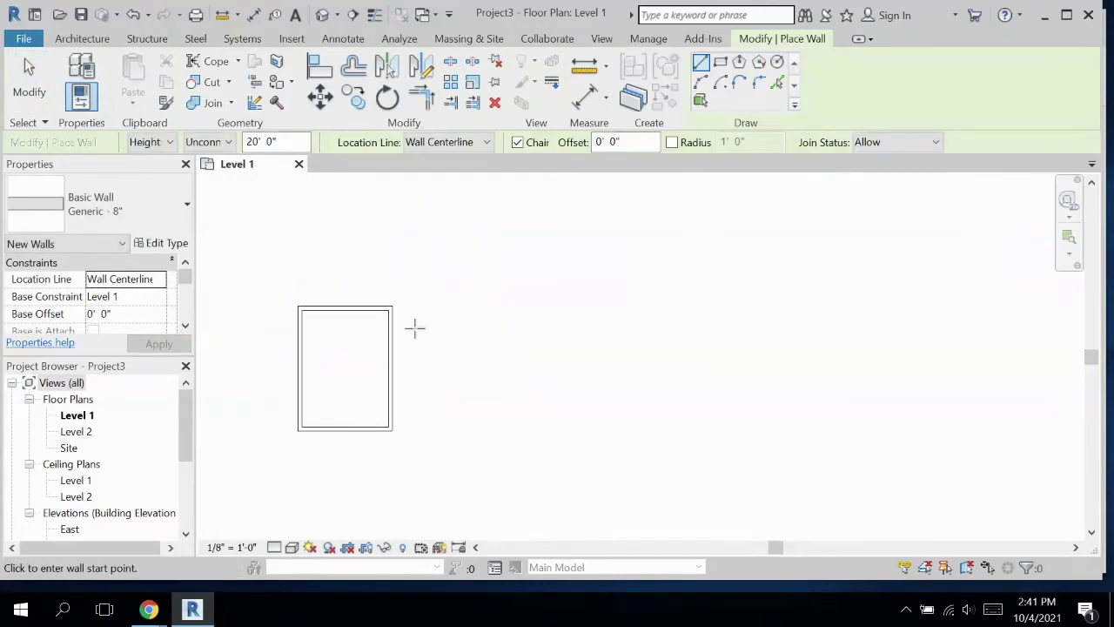
left_click(82, 39)
left_click(74, 82)
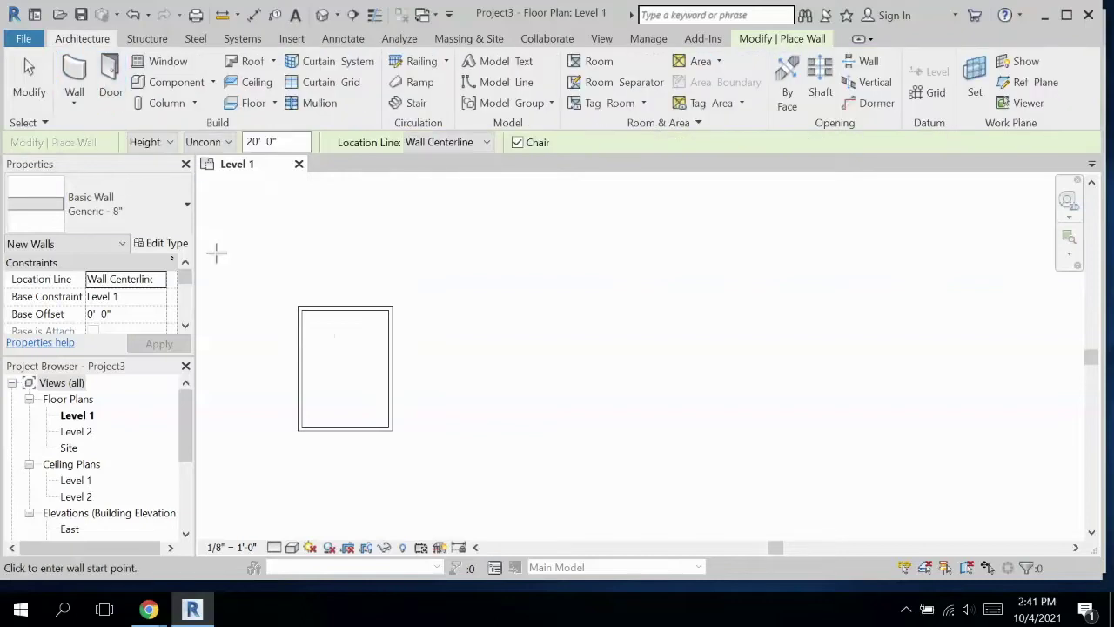
left_click(389, 428)
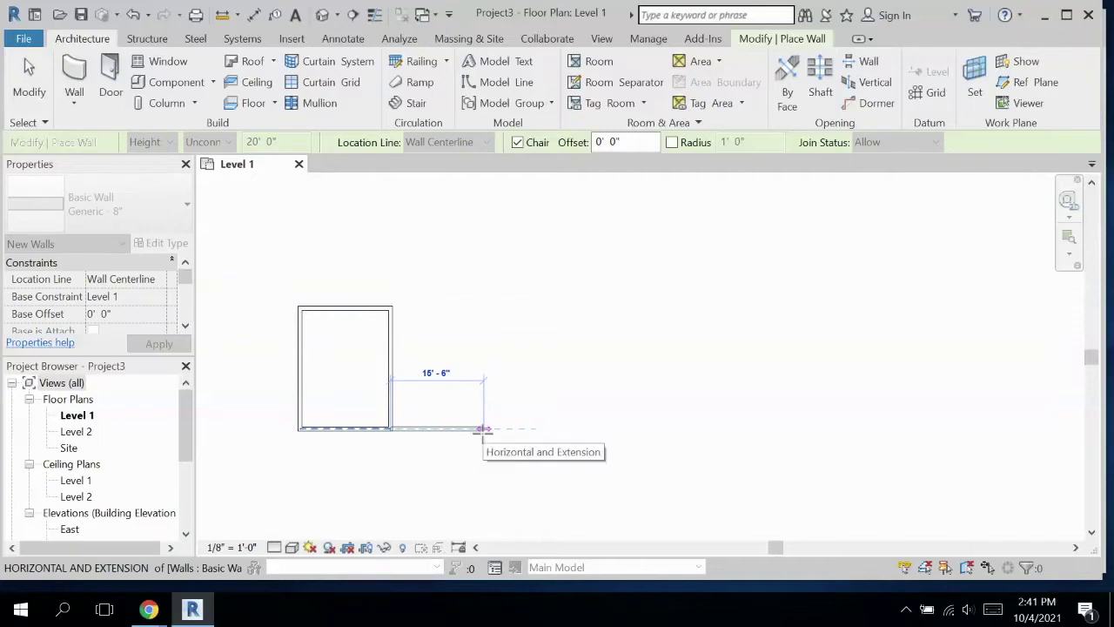
left_click(481, 428)
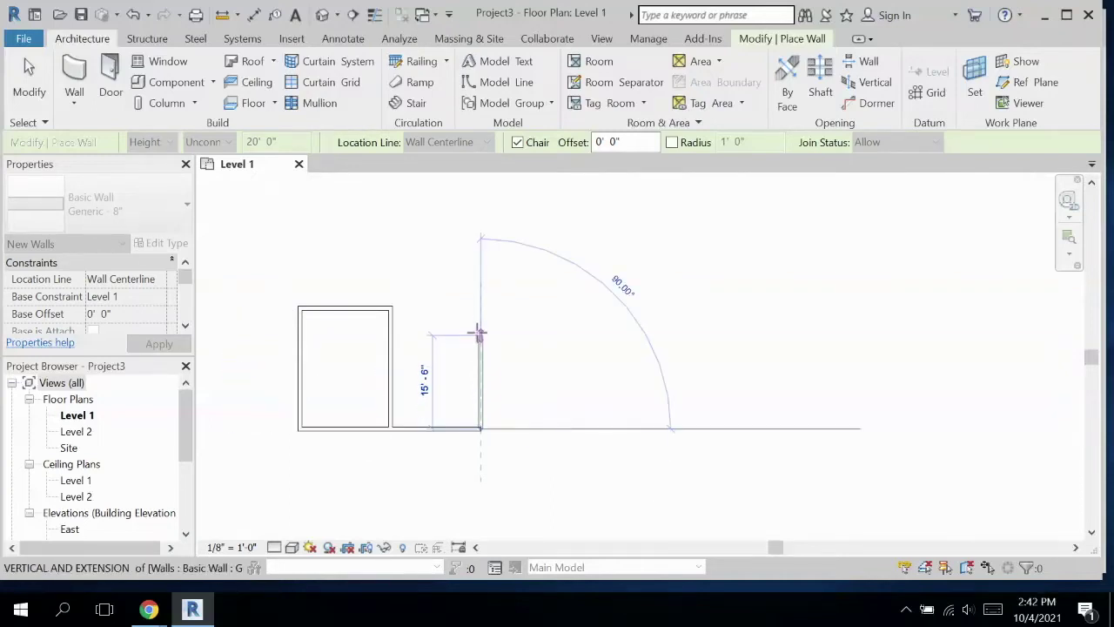
left_click(481, 280)
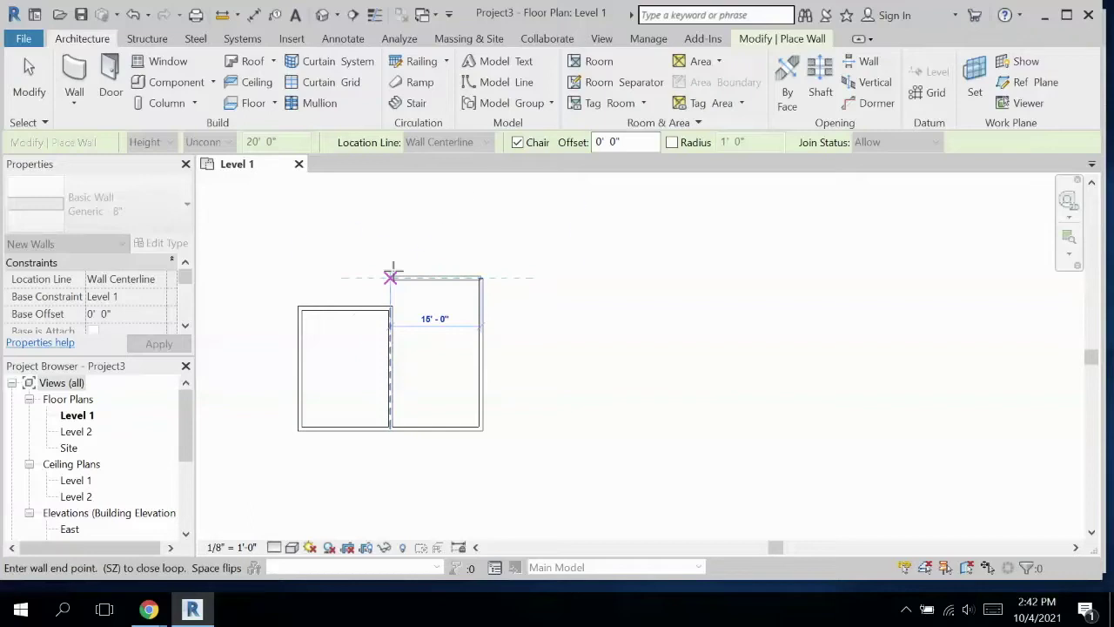
left_click(391, 278)
left_click(390, 308)
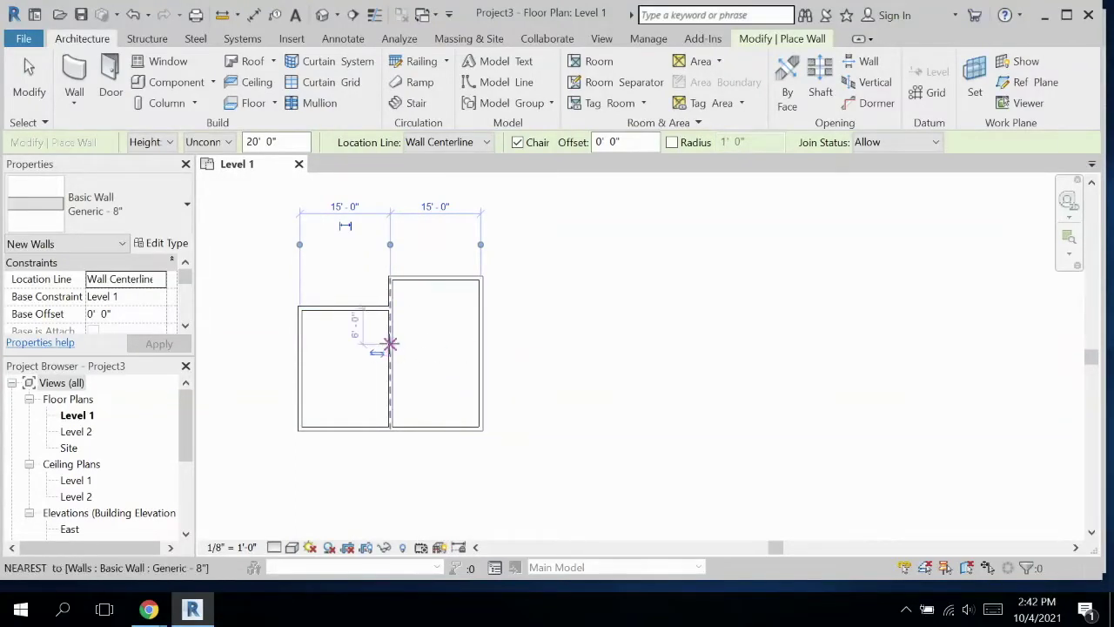
- Draw a 15' horizontal partition wall across the eastern room, 11' above its south wall
scroll(410, 352, "up", 3)
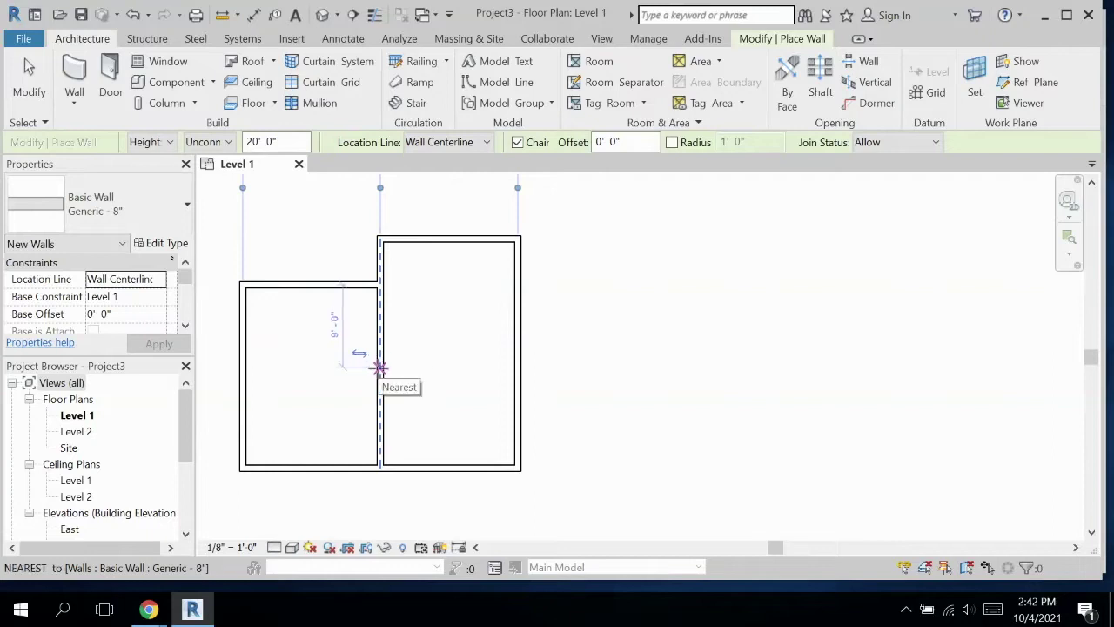
left_click(380, 367)
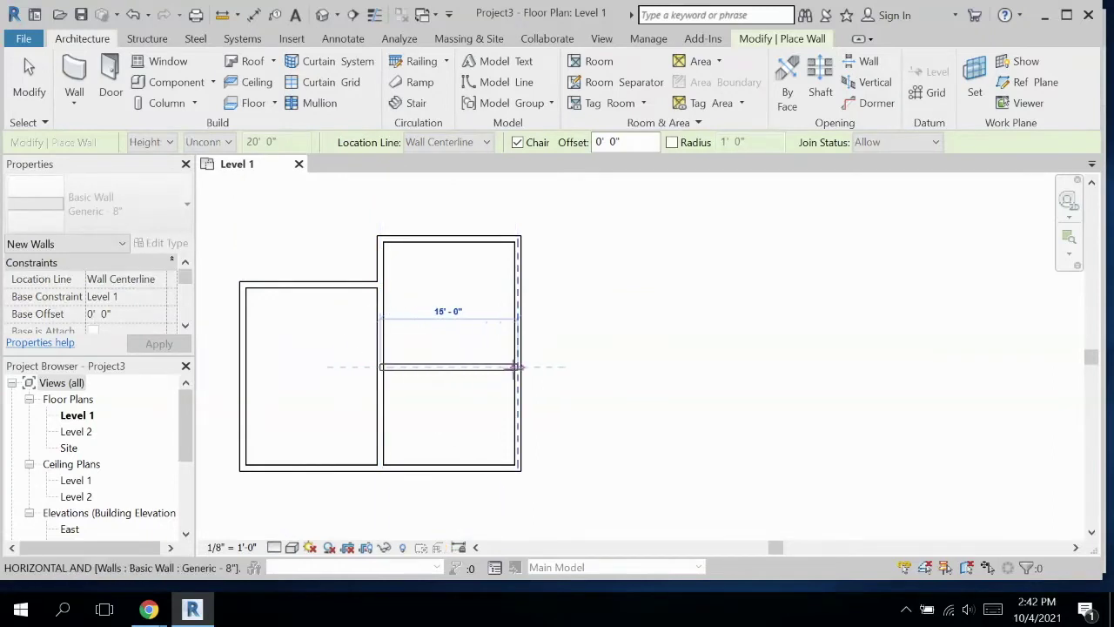
left_click(517, 367)
key("Escape")
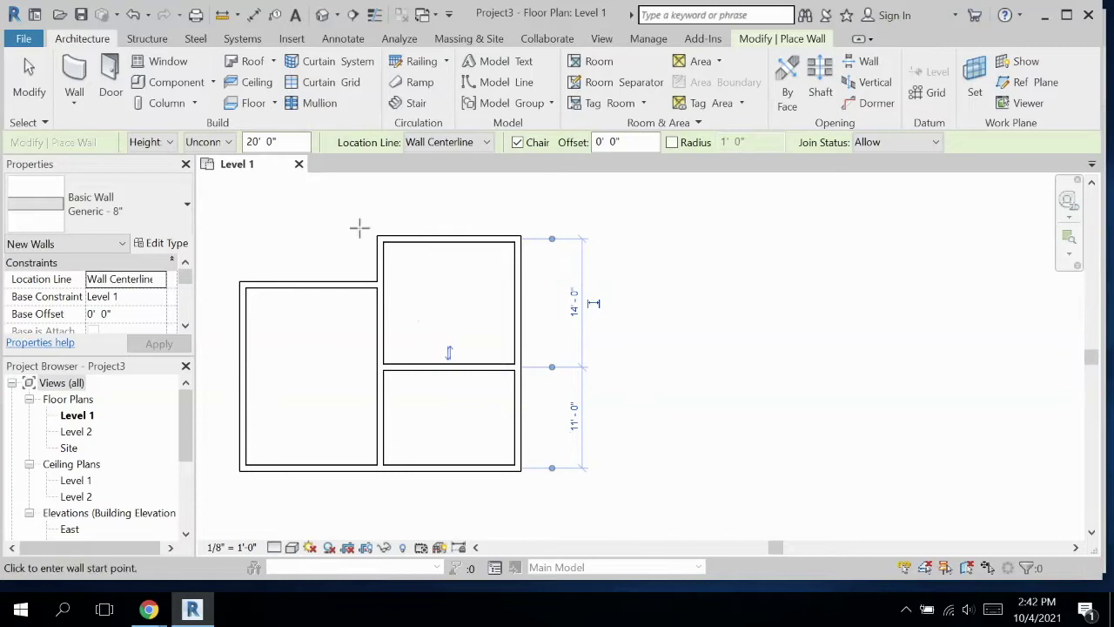
left_click(29, 82)
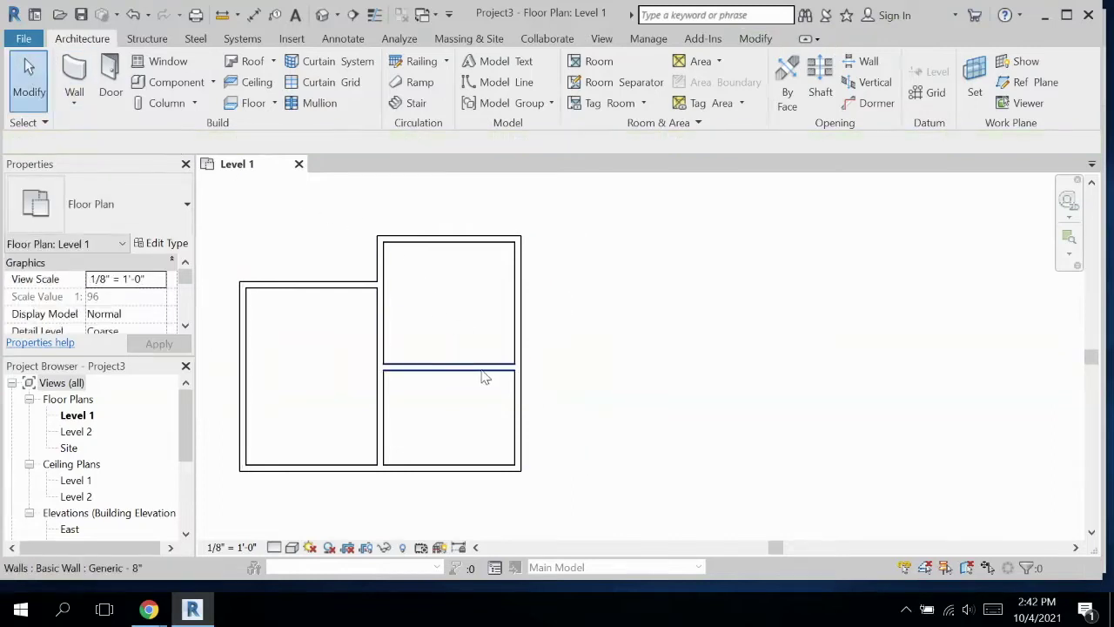
- Nudge the eastern room's partition wall north until it sits 12'-3" from the south wall
left_click(471, 364)
key("Up")
key("Up")
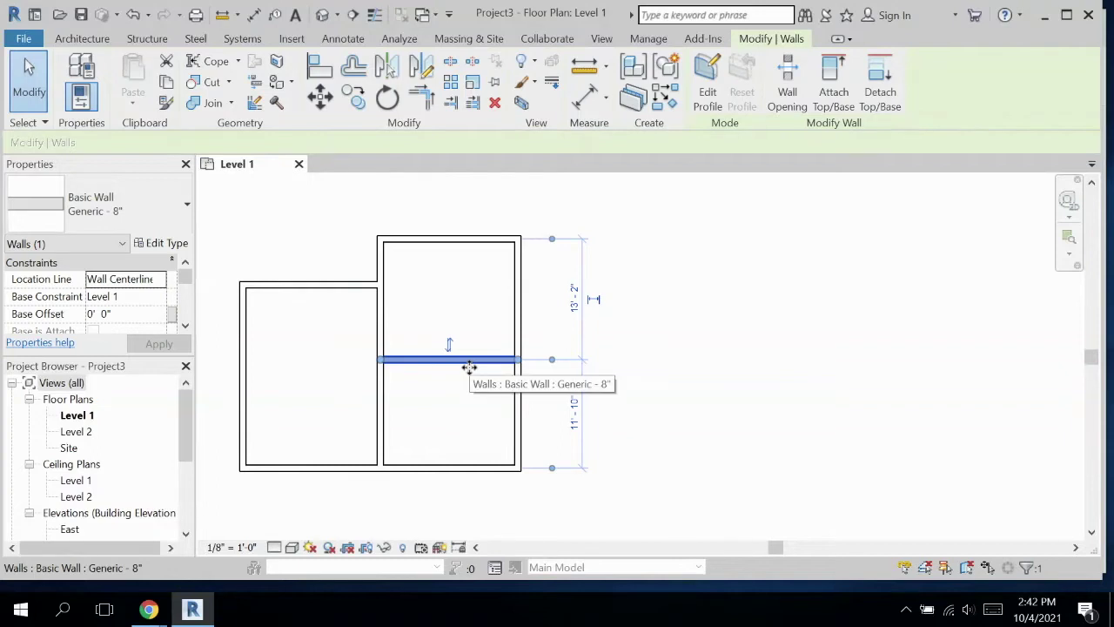
key("Up")
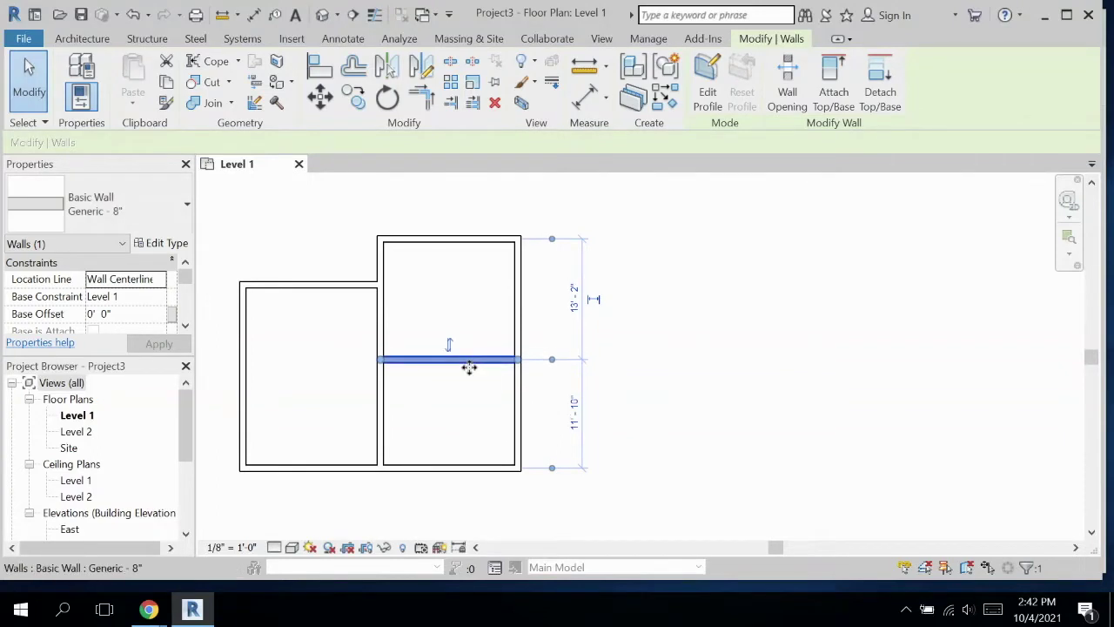
scroll(470, 374, "up", 1)
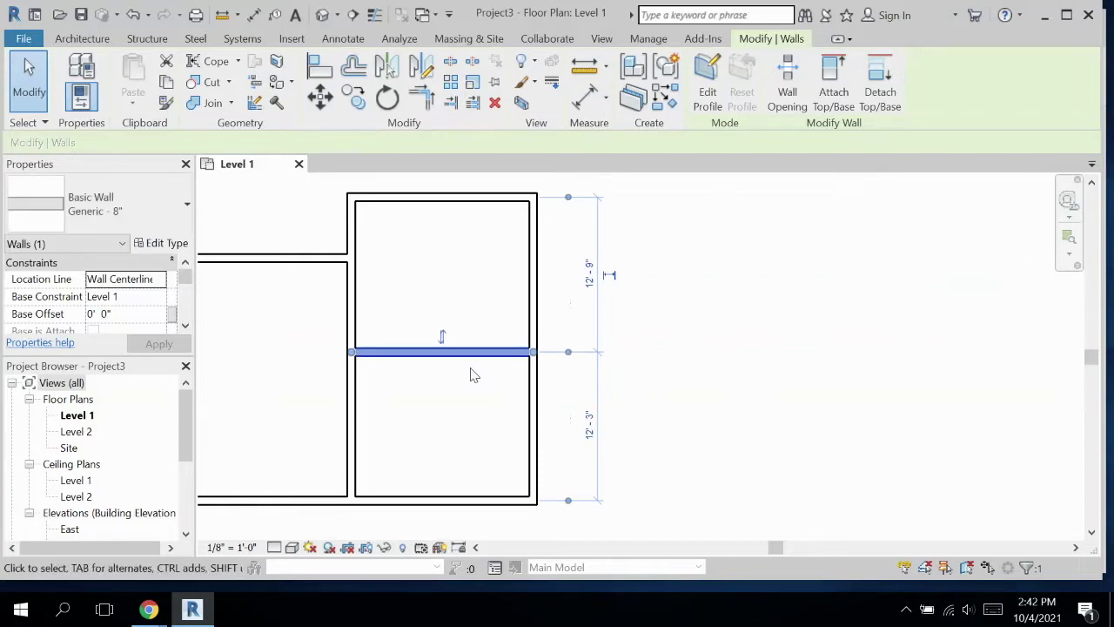
left_click(662, 426)
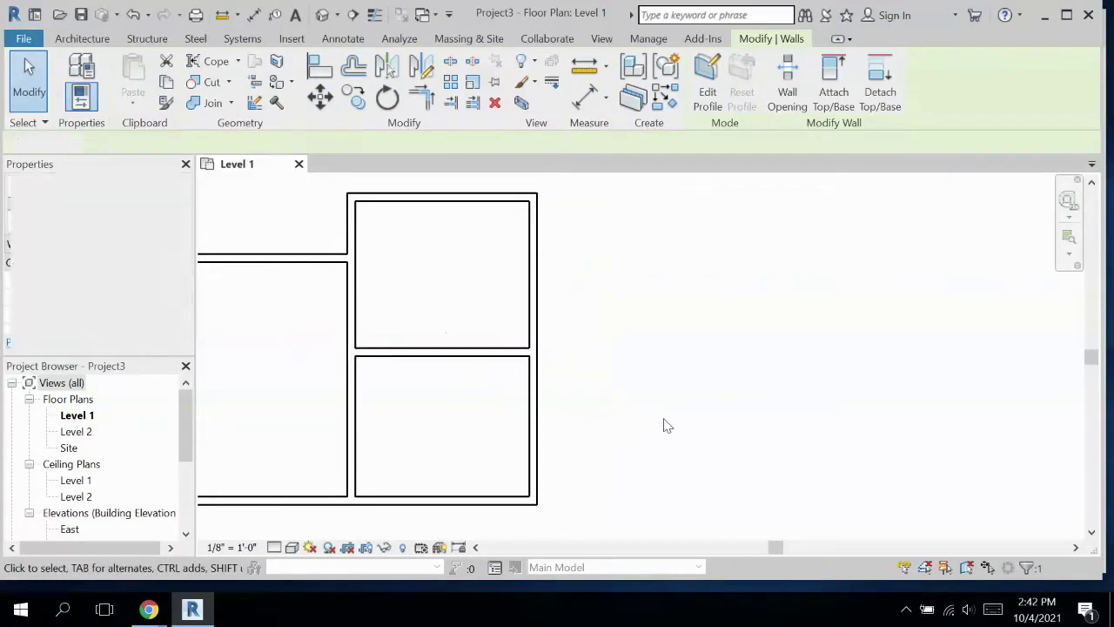
- Add an aligned dimension between the north and south wall centerlines of the western room, placed outside its west wall
middle_click_drag(619, 392, 698, 396)
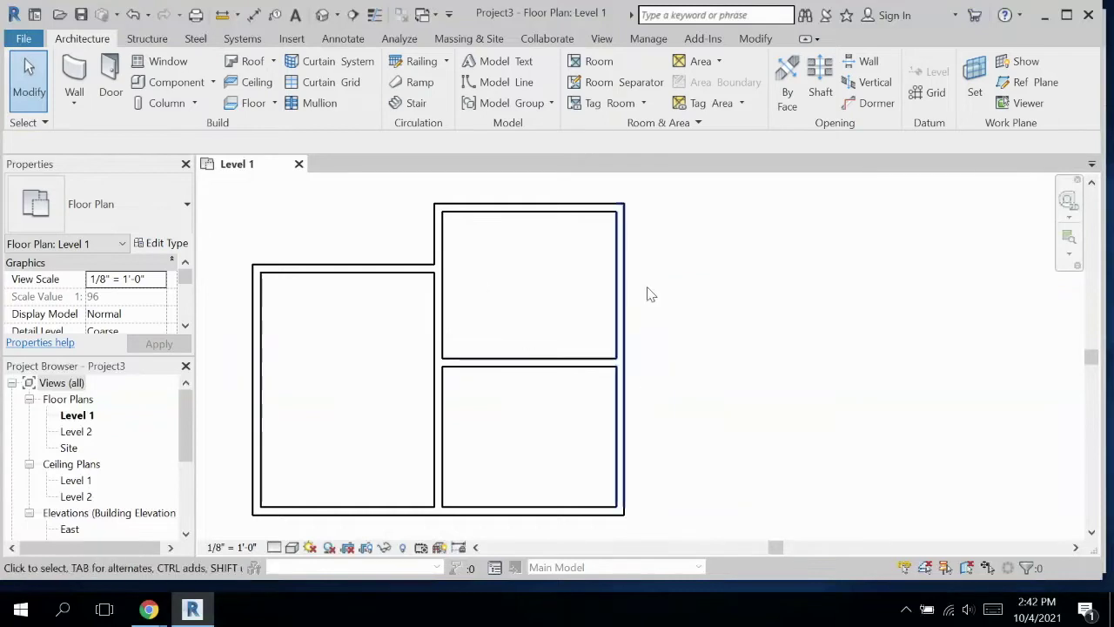
scroll(440, 322, "down", 1)
middle_click_drag(473, 326, 485, 316)
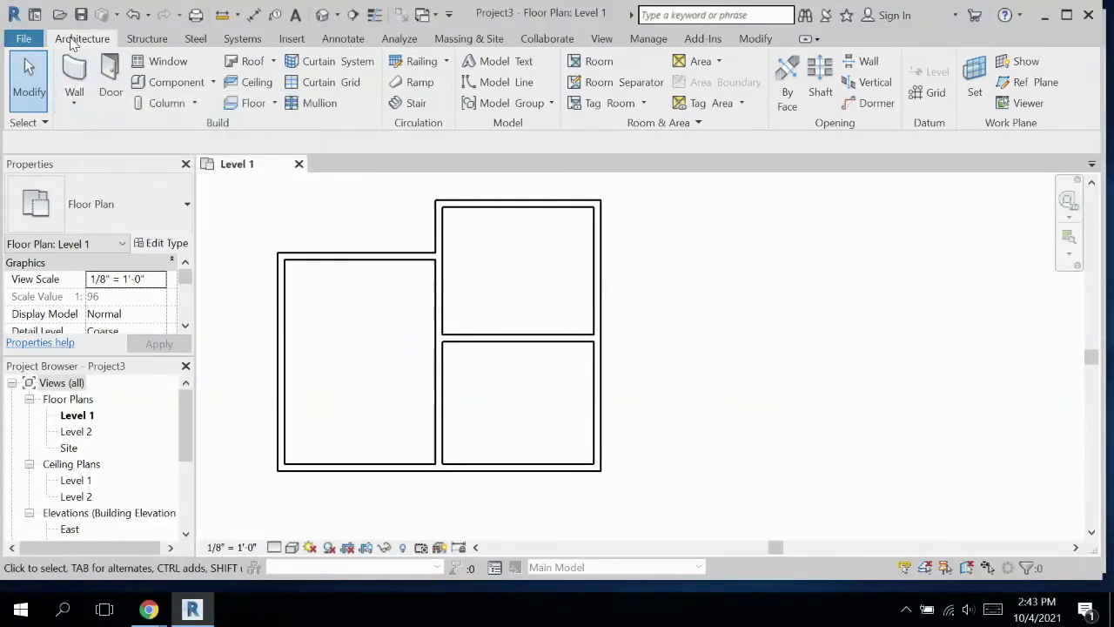
left_click(73, 82)
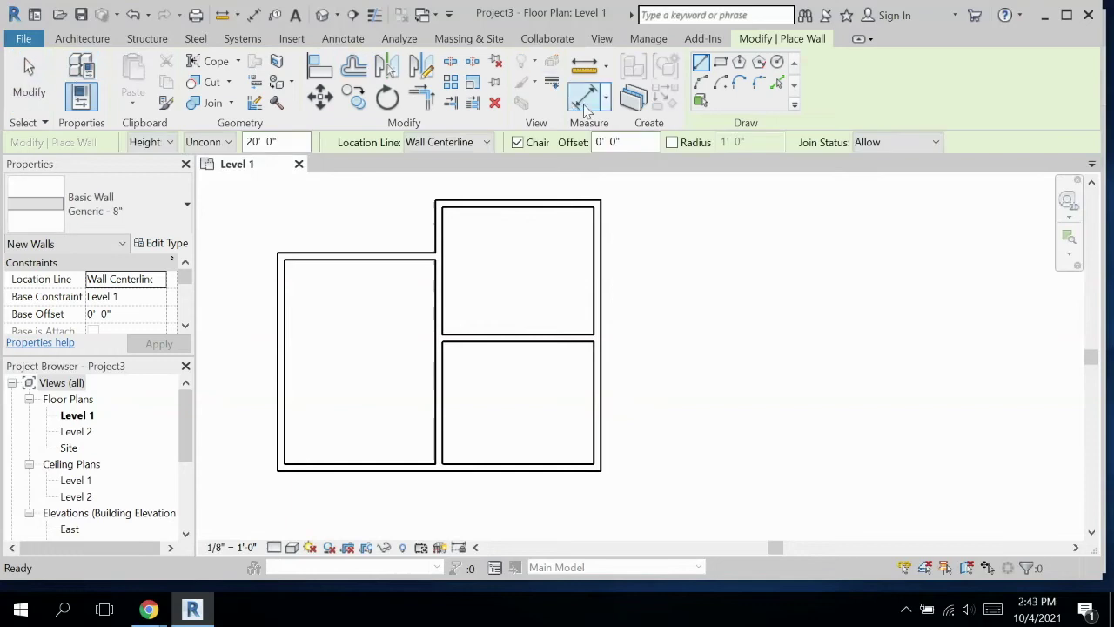
left_click(582, 98)
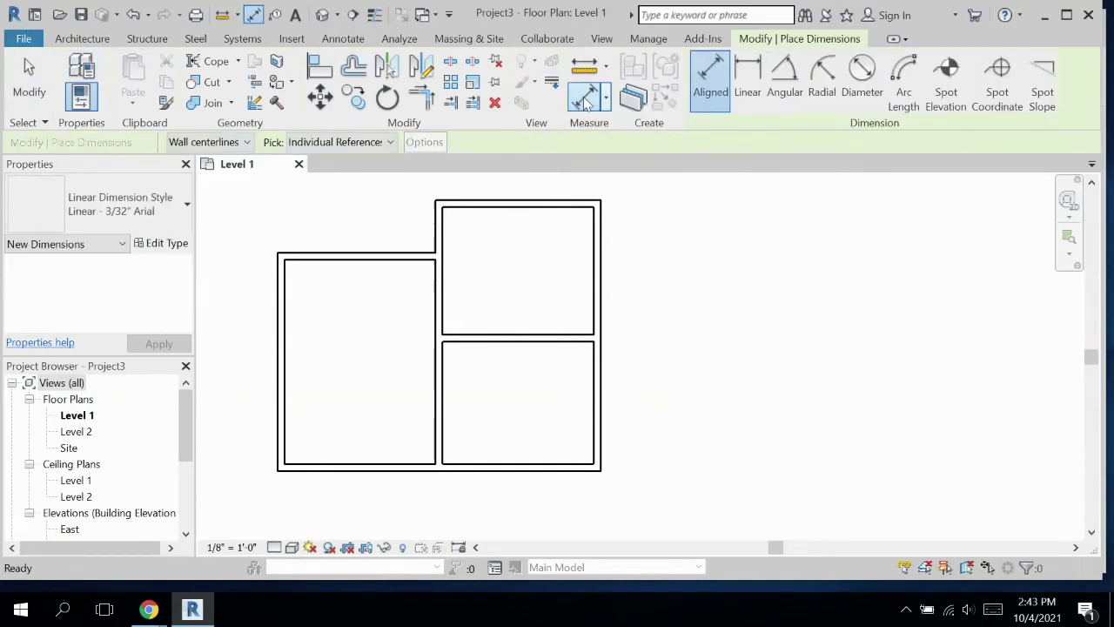
scroll(403, 278, "up", 1)
scroll(403, 278, "down", 2)
middle_click_drag(415, 293, 463, 309)
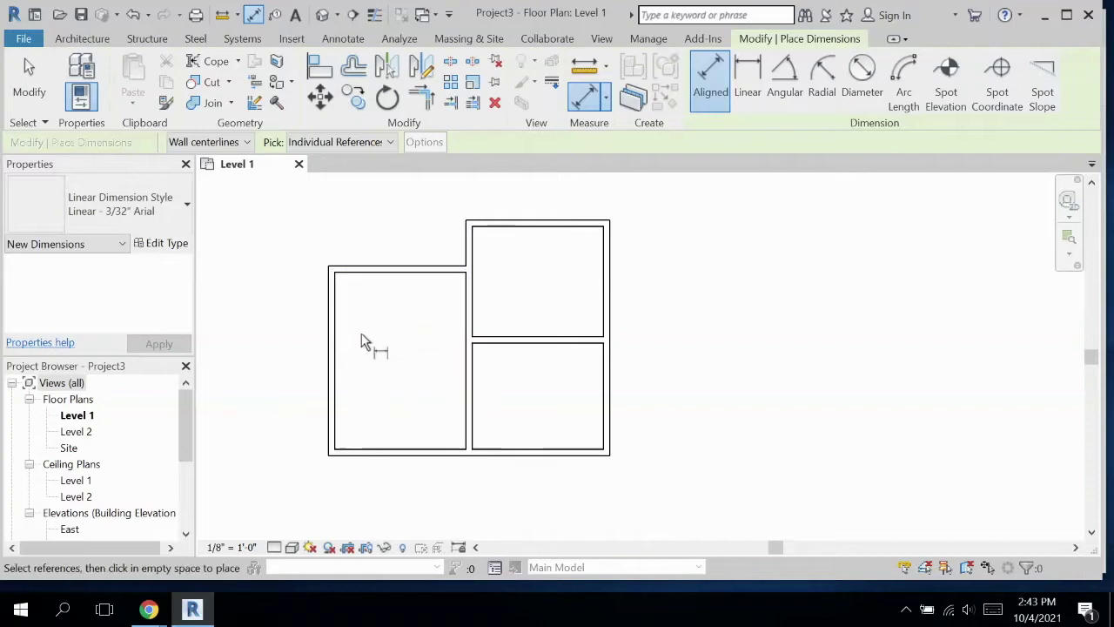
left_click(355, 277)
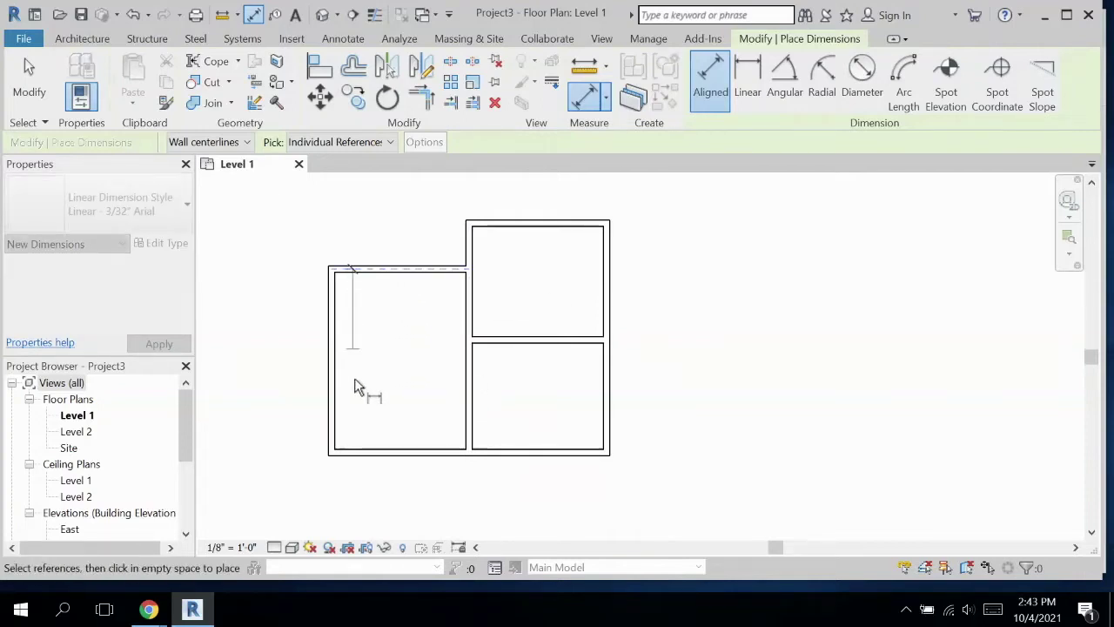
left_click(360, 453)
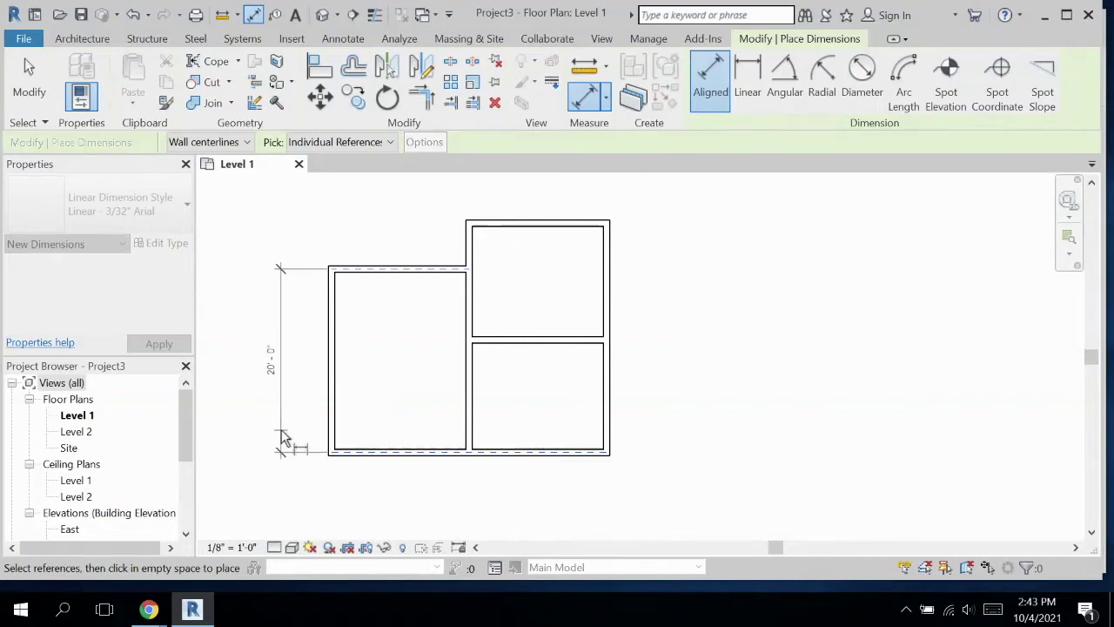
left_click(280, 441)
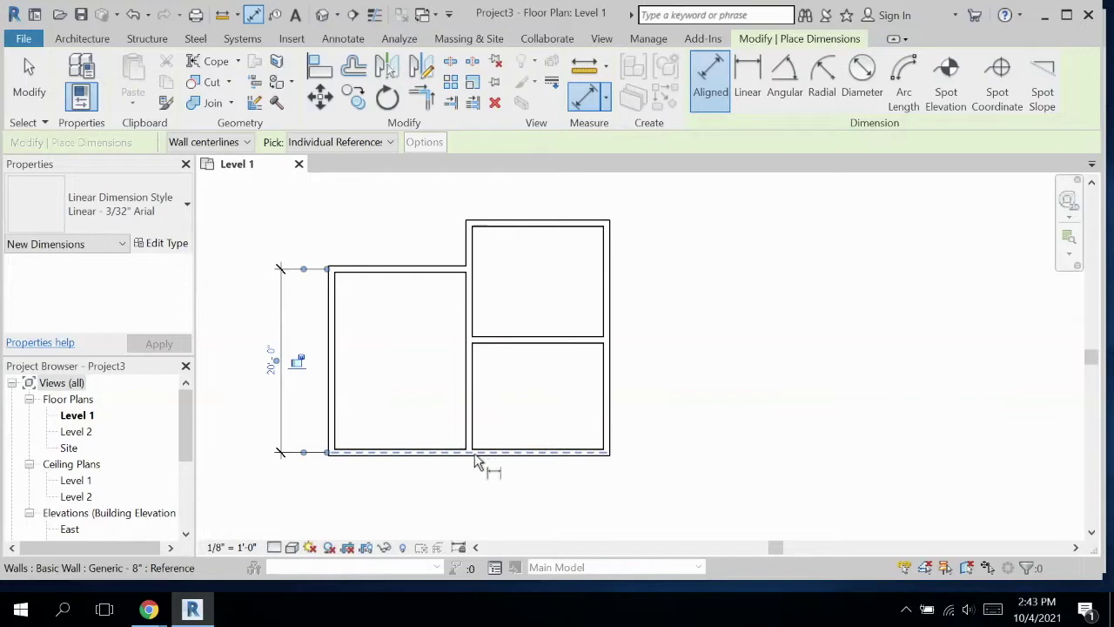
left_click(423, 271)
left_click(427, 450)
left_click(659, 412)
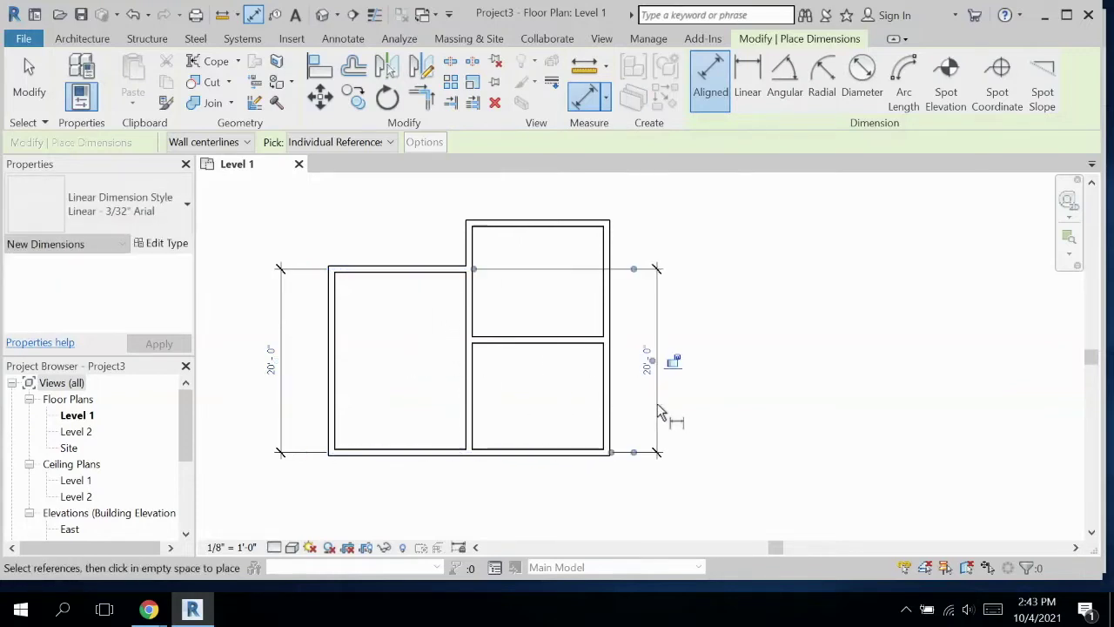
key("ctrl+z")
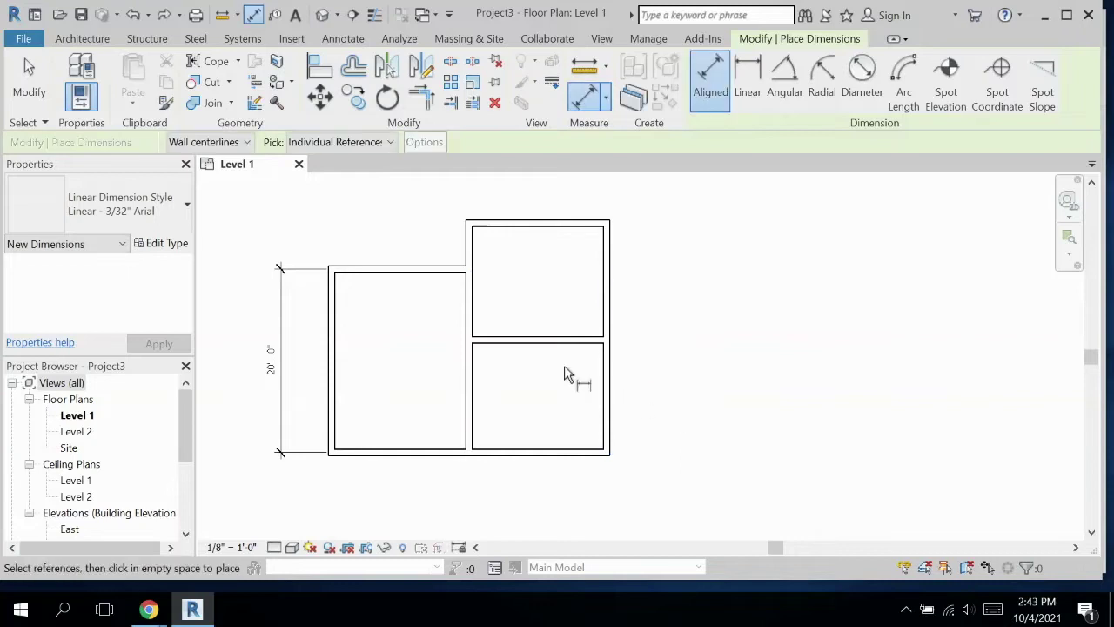
- Add an aligned overall-width dimension between the outer west and east wall centerlines, placed below the south wall
left_click(335, 422)
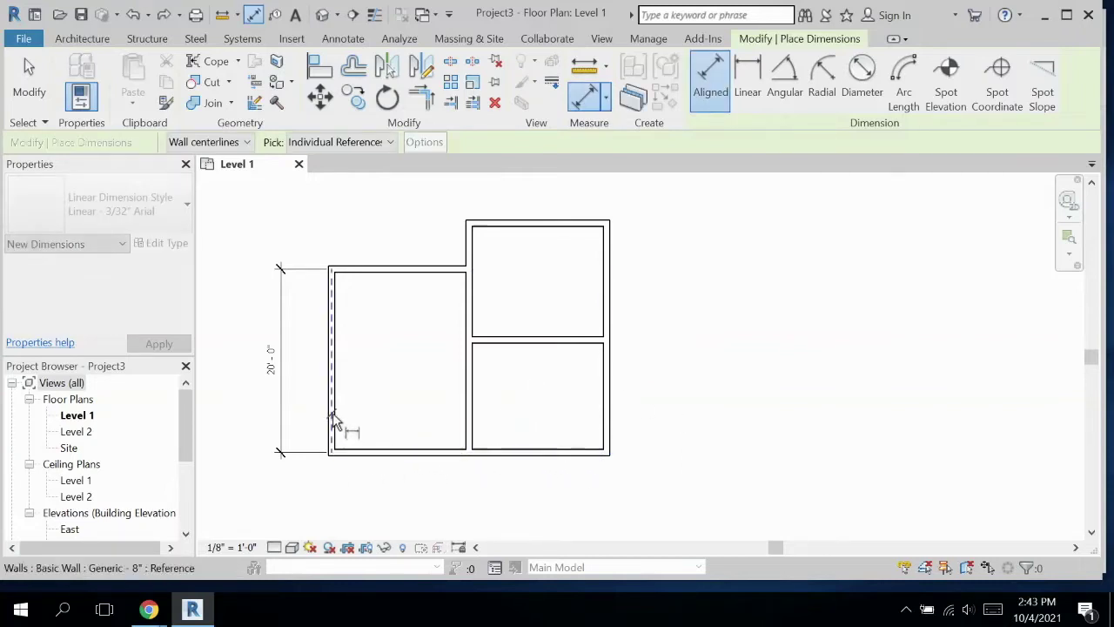
left_click(609, 422)
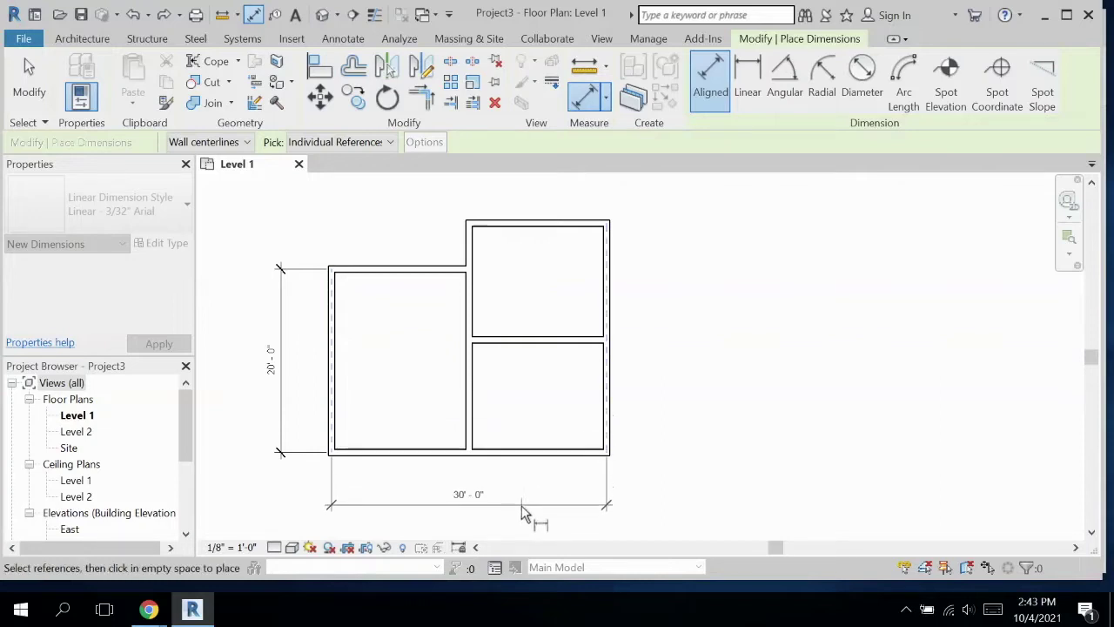
left_click(523, 514)
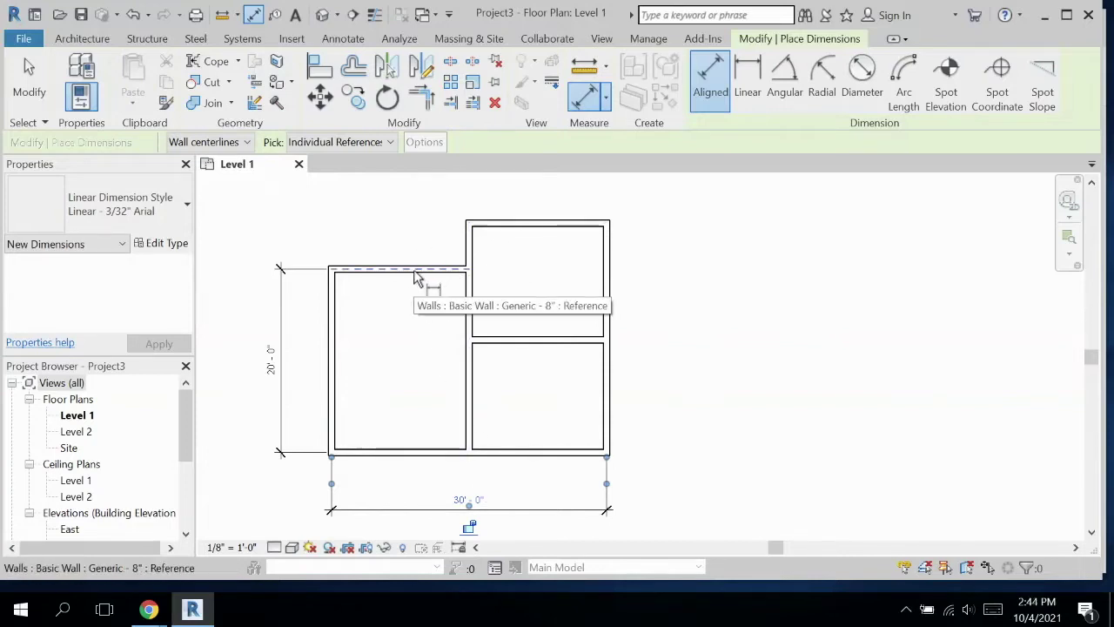
- Add an aligned dimension between the western room's west wall and the shared wall, placed above its north wall
left_click(338, 291)
left_click(470, 280)
left_click(422, 200)
middle_click_drag(442, 244, 416, 256)
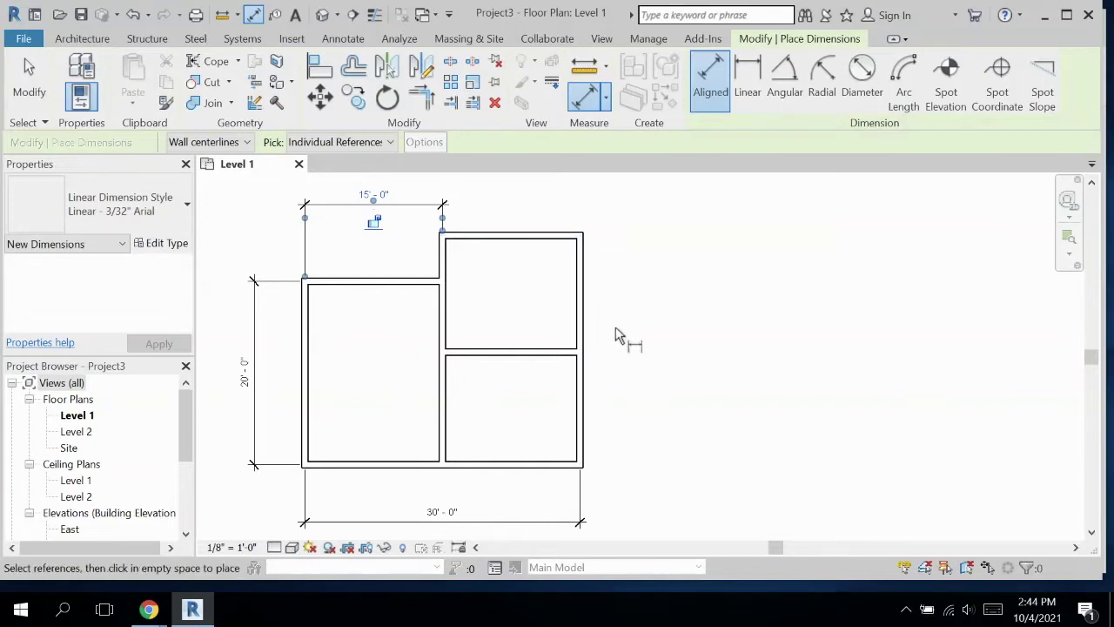
- Add aligned depth dimensions for the southeast and northeast rooms outside the east wall, measured from the partition to the south and north walls
left_click(551, 358)
left_click(567, 464)
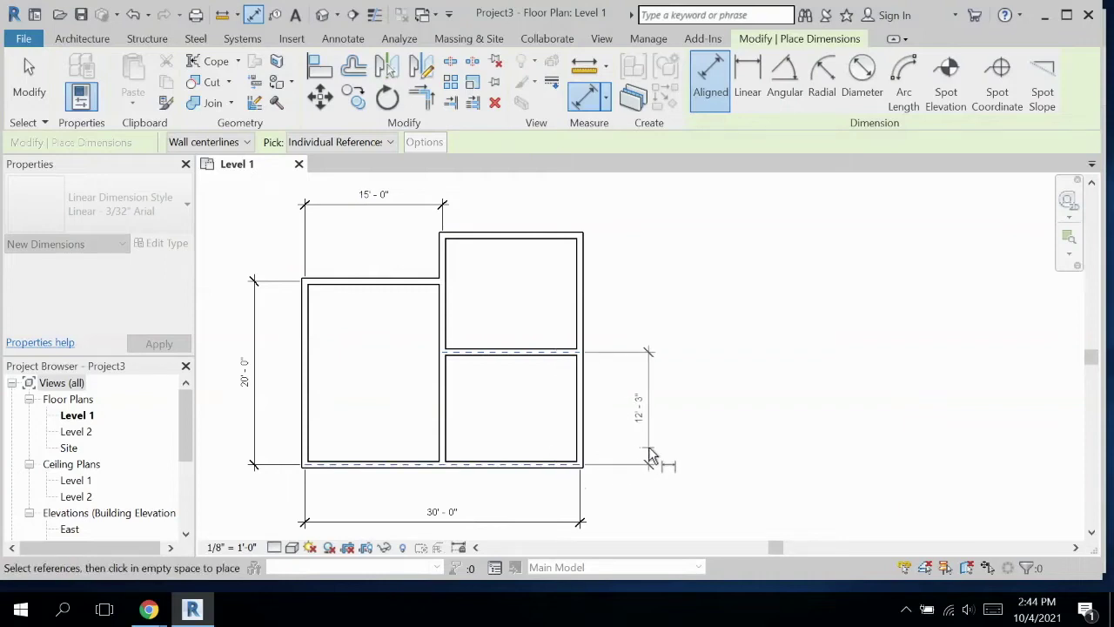
left_click(648, 456)
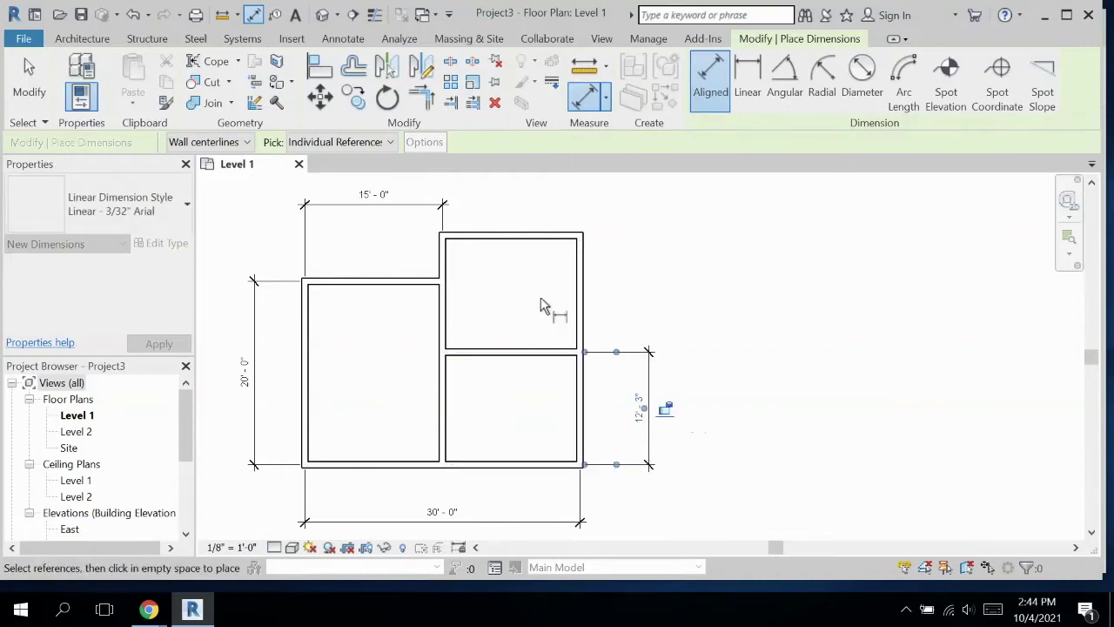
left_click(527, 242)
left_click(525, 355)
left_click(631, 307)
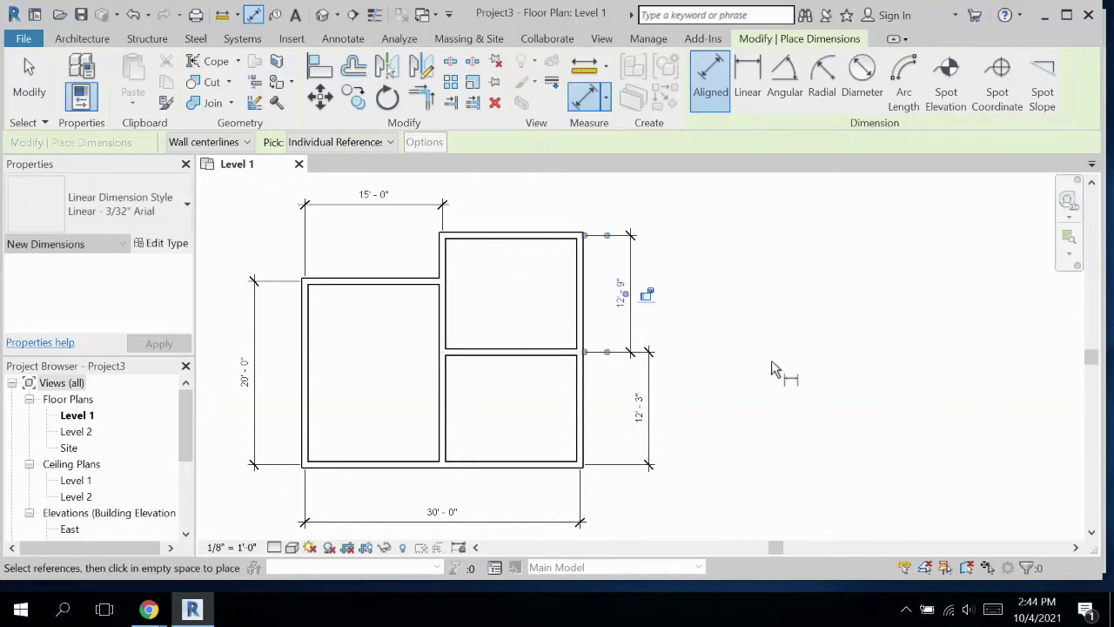
- Move the northeast room's depth dimension outward so its line aligns with the southeast room's depth dimension
left_click_drag(627, 294, 653, 306)
key("ctrl+z")
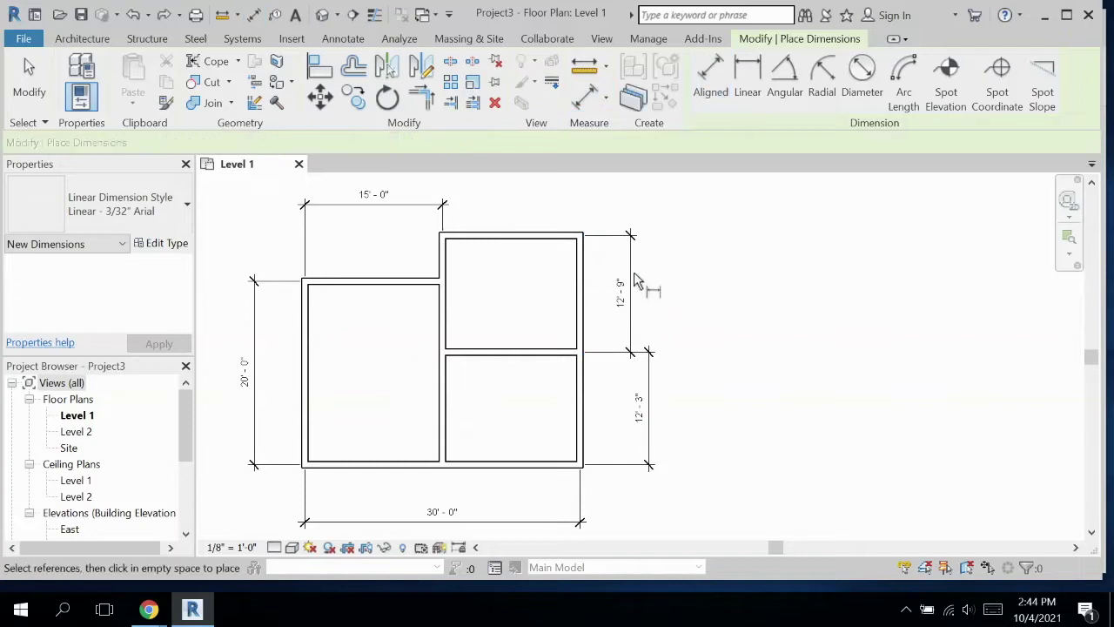
key("Escape")
left_click(634, 258)
left_click_drag(639, 253, 661, 266)
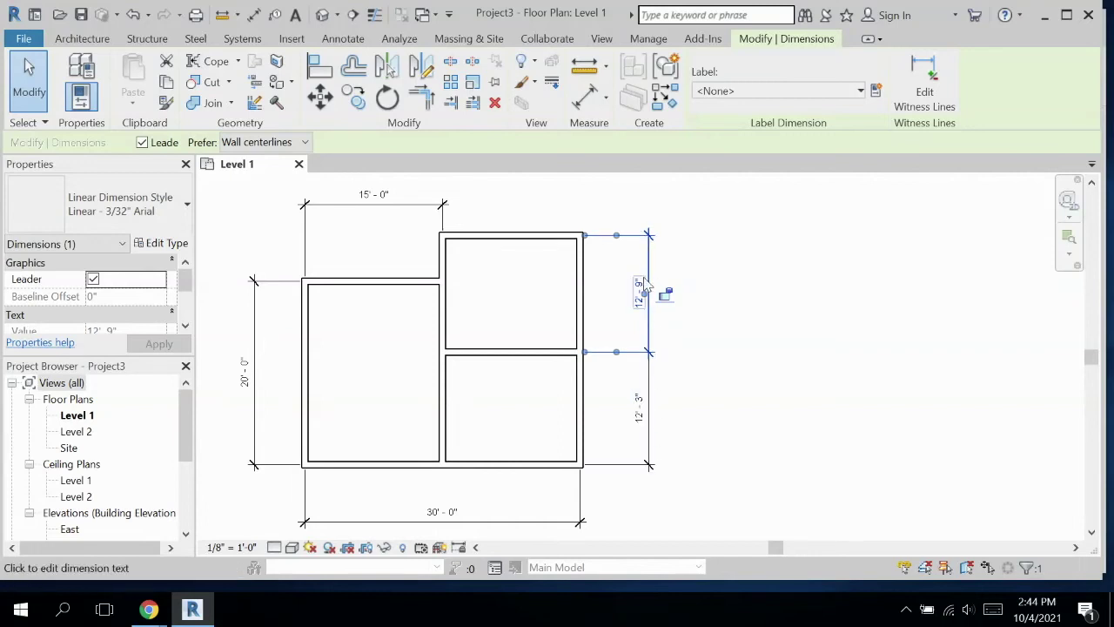
left_click_drag(644, 267, 618, 280)
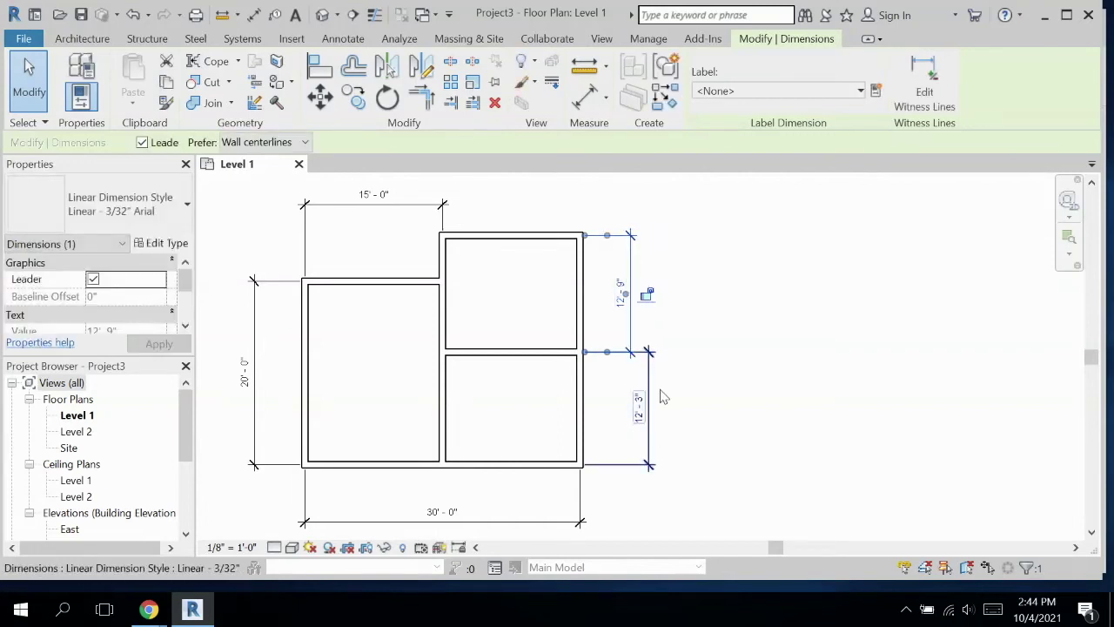
left_click_drag(653, 268, 657, 269)
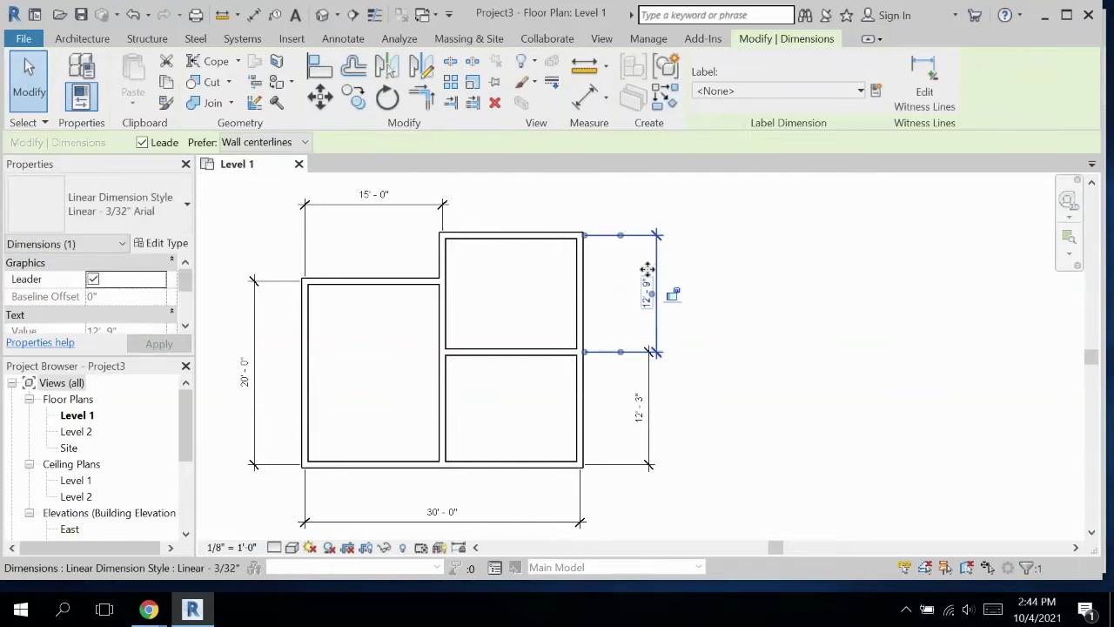
left_click_drag(636, 270, 649, 274)
left_click(736, 313)
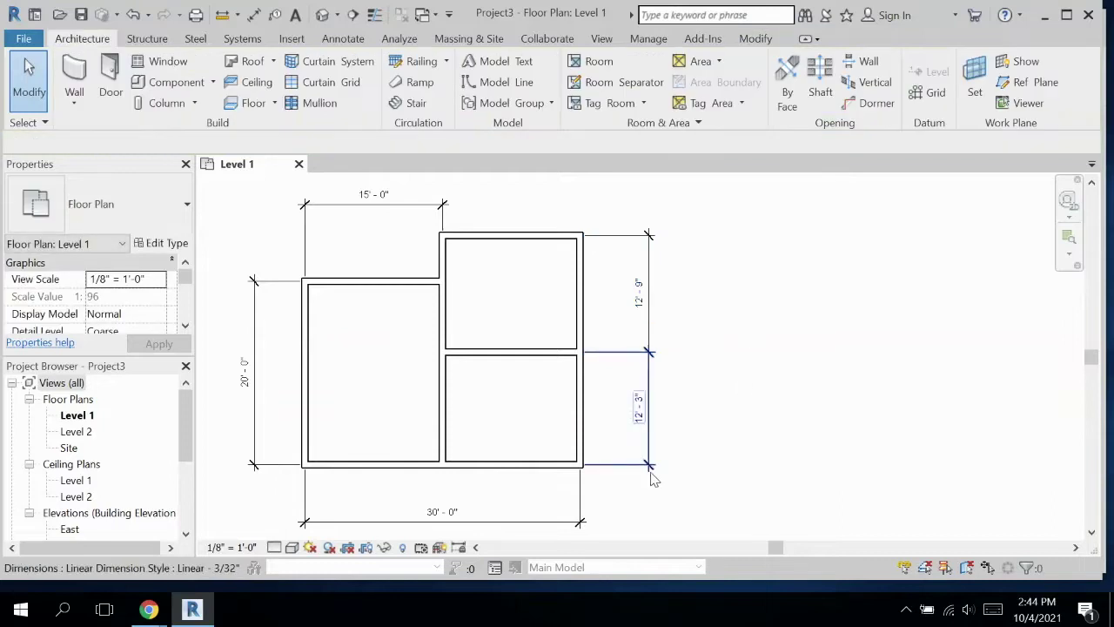
- Delete the width dimension above the western room
middle_click_drag(735, 456, 735, 456)
scroll(739, 435, "up", 2)
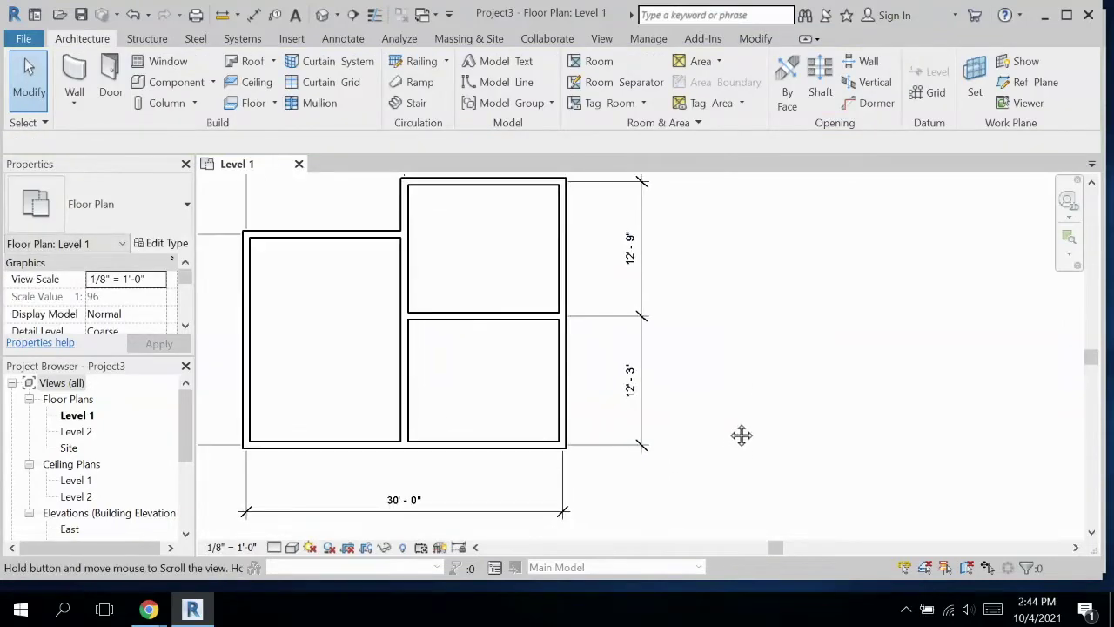
scroll(768, 443, "up", 1)
scroll(766, 442, "down", 2)
middle_click_drag(766, 442, 772, 409)
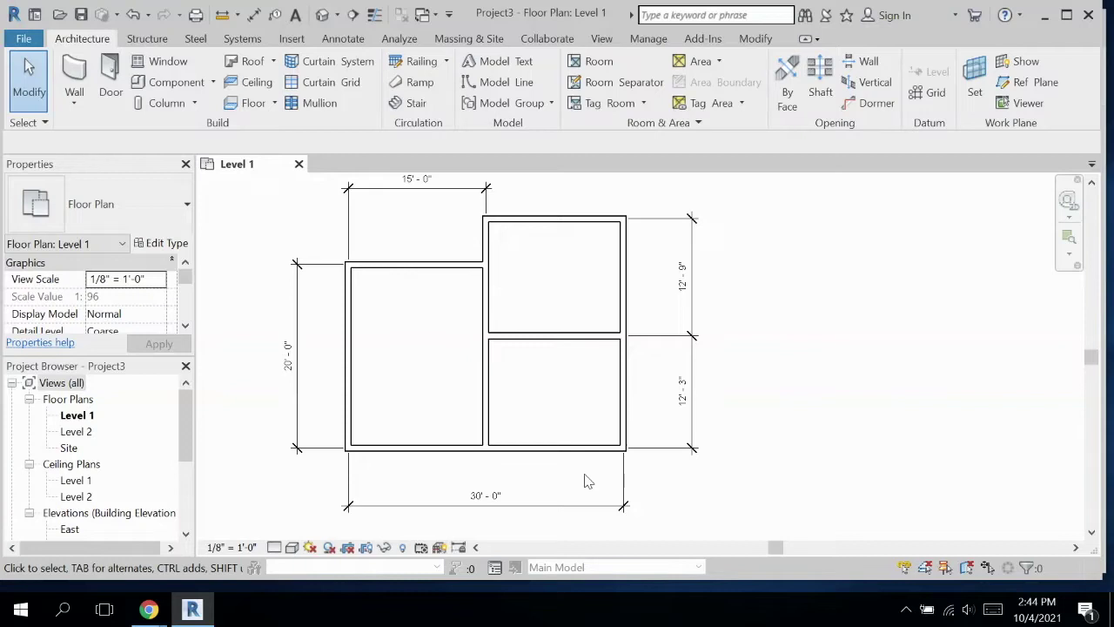
left_click(457, 180)
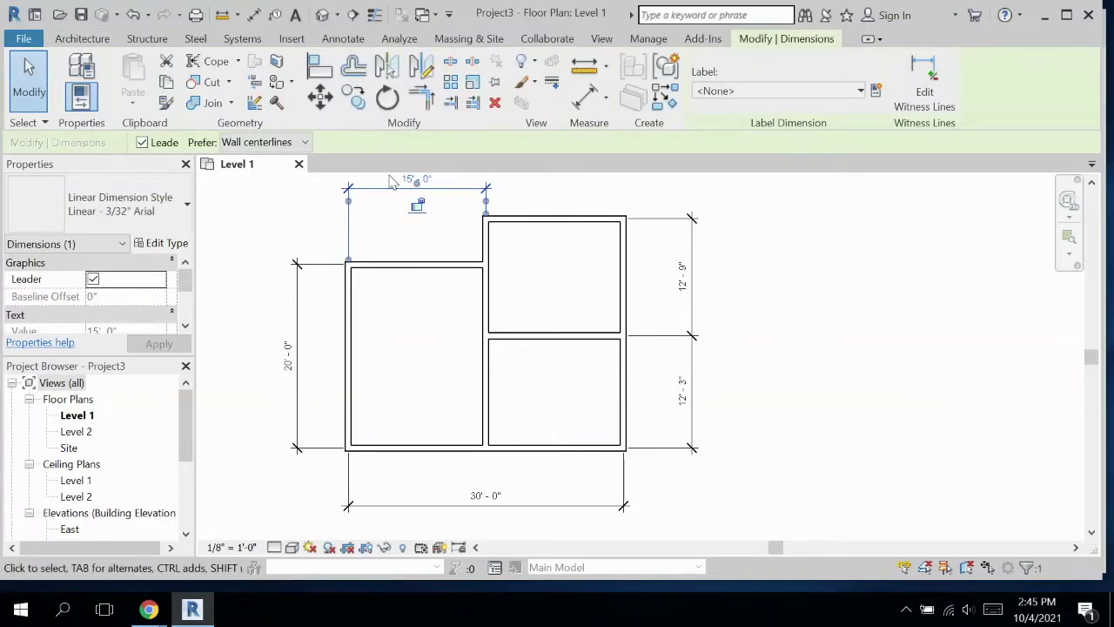
key("Delete")
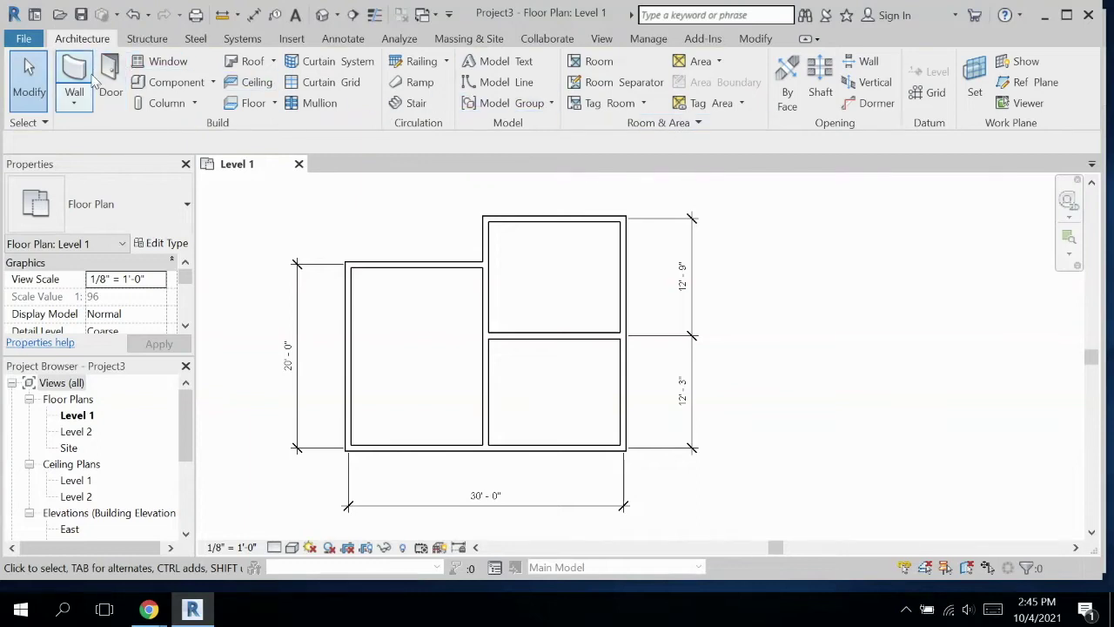
- Add an aligned dimension between the shared wall and the east wall, placed between the south wall and the overall-width dimension
left_click(87, 78)
left_click(585, 96)
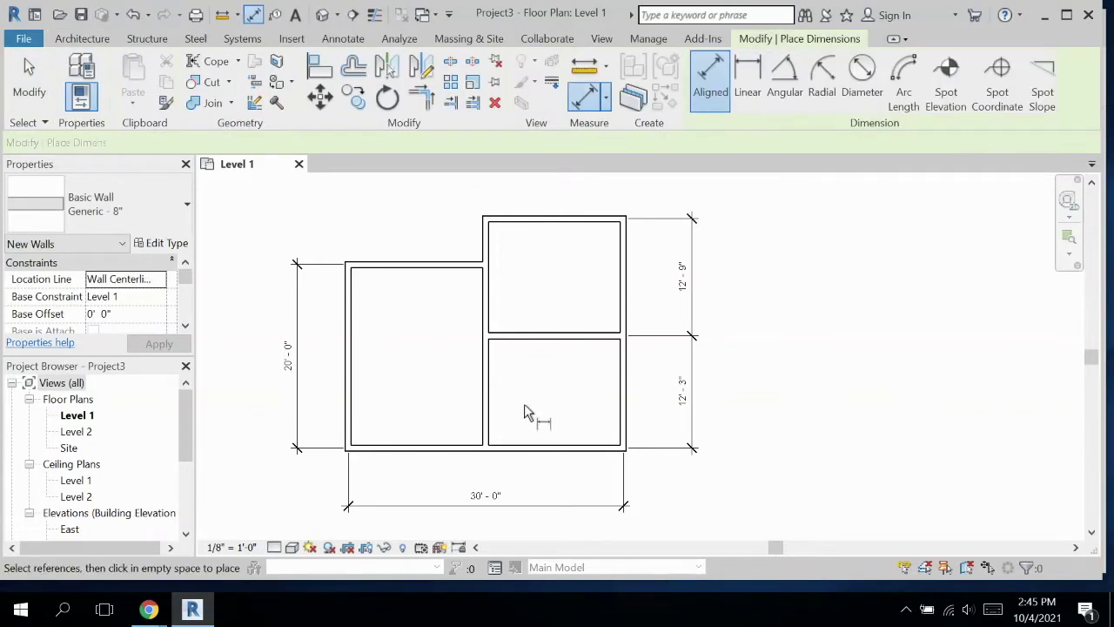
left_click(488, 432)
left_click(623, 435)
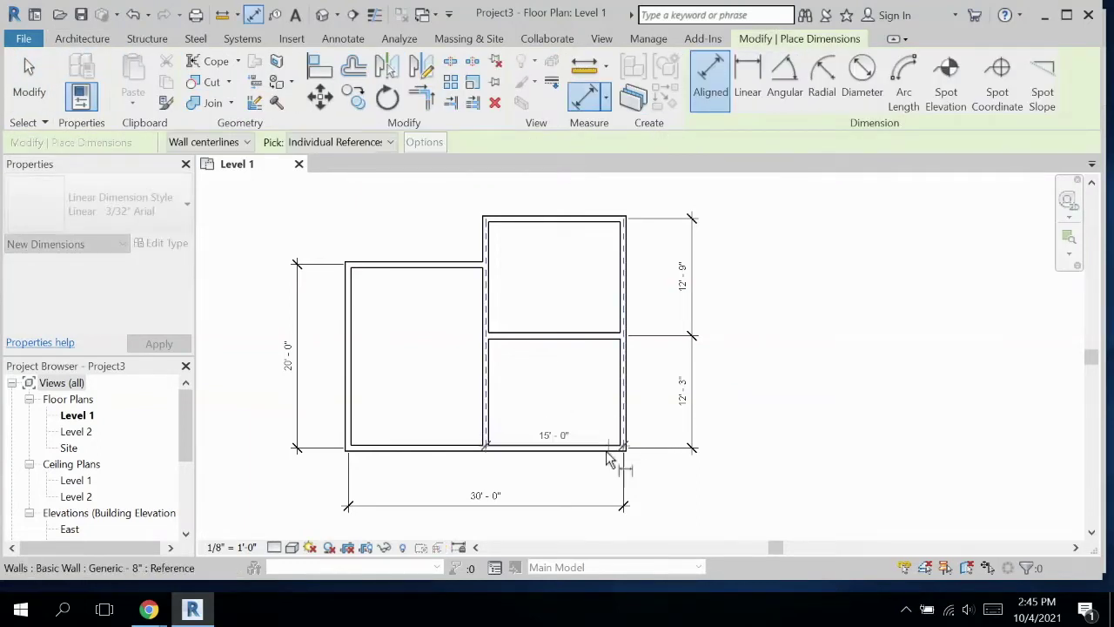
left_click(568, 485)
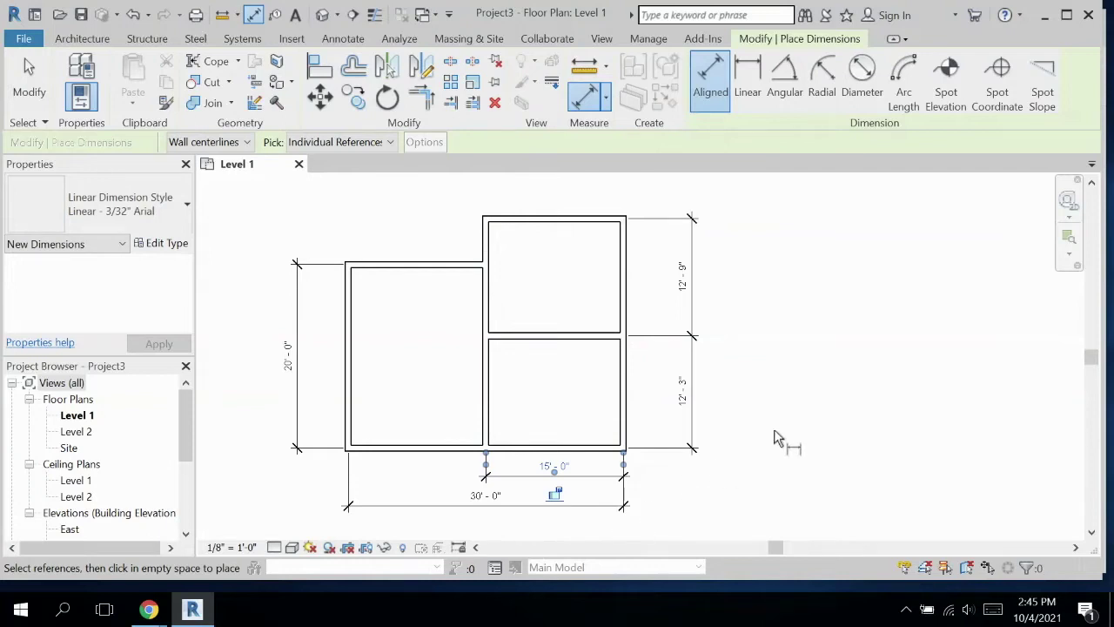
key("Escape")
key("Escape")
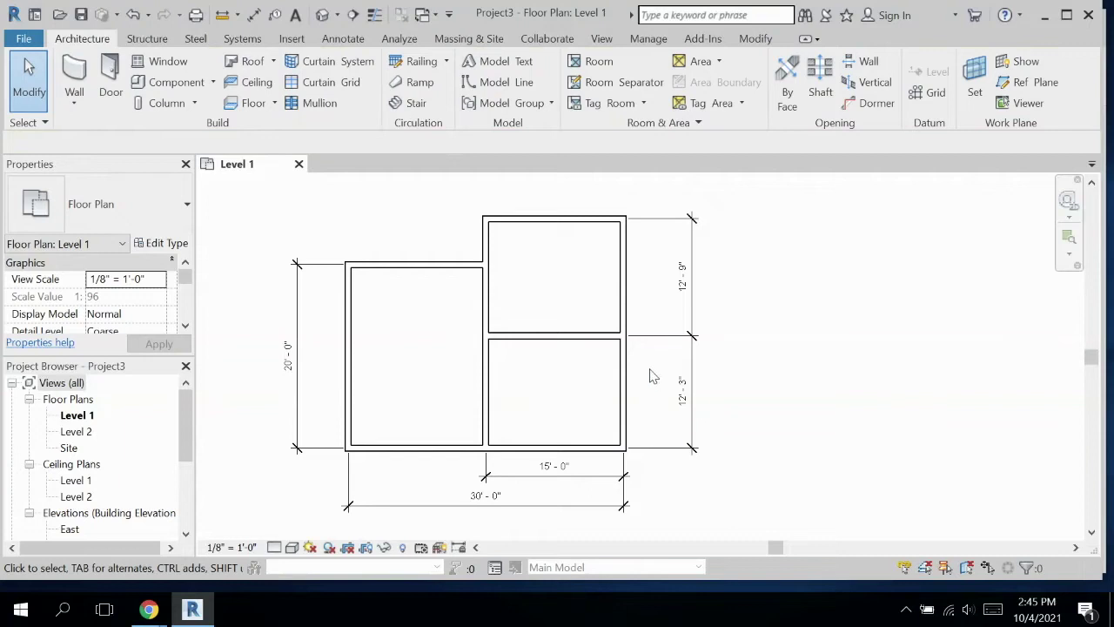
- Open the default 3D view to check the wall heights and open the East elevation
middle_click_drag(649, 369, 633, 360)
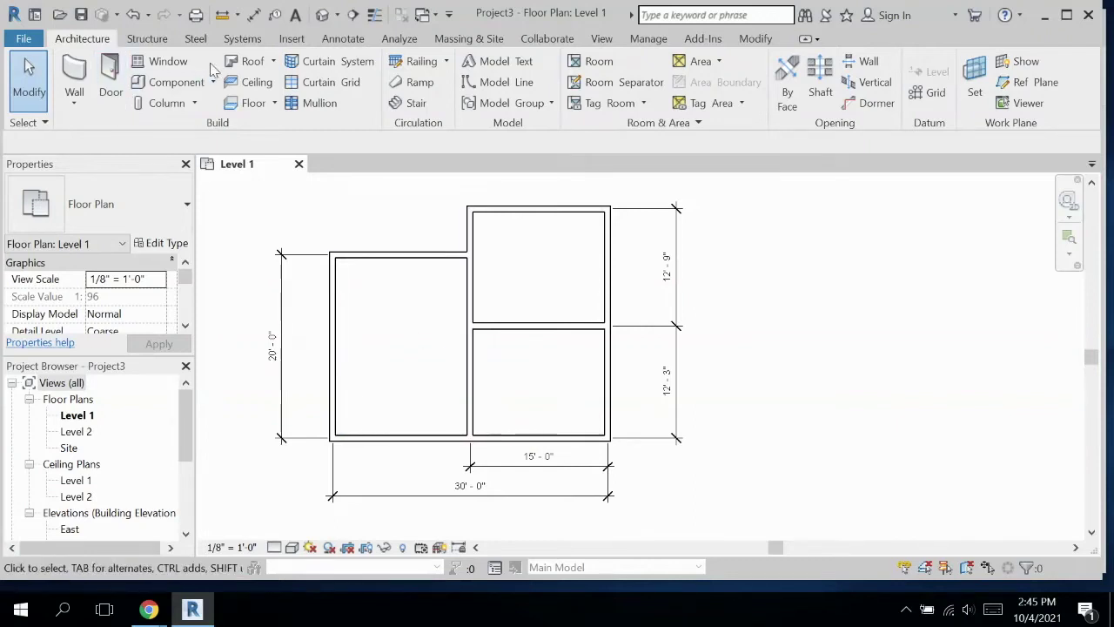
left_click(323, 17)
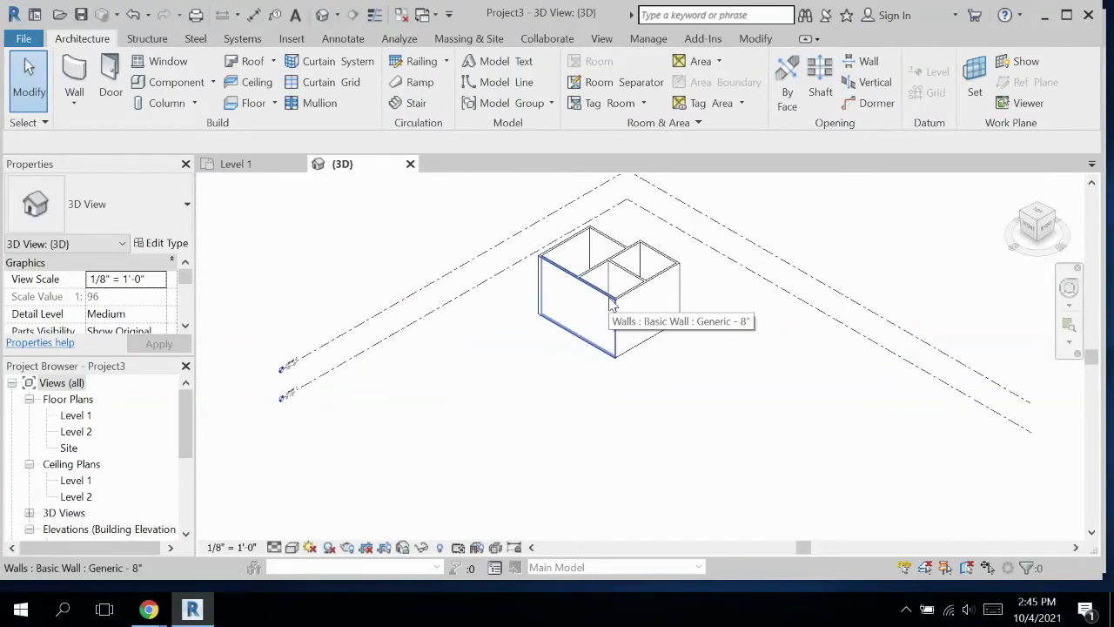
scroll(612, 302, "up", 1)
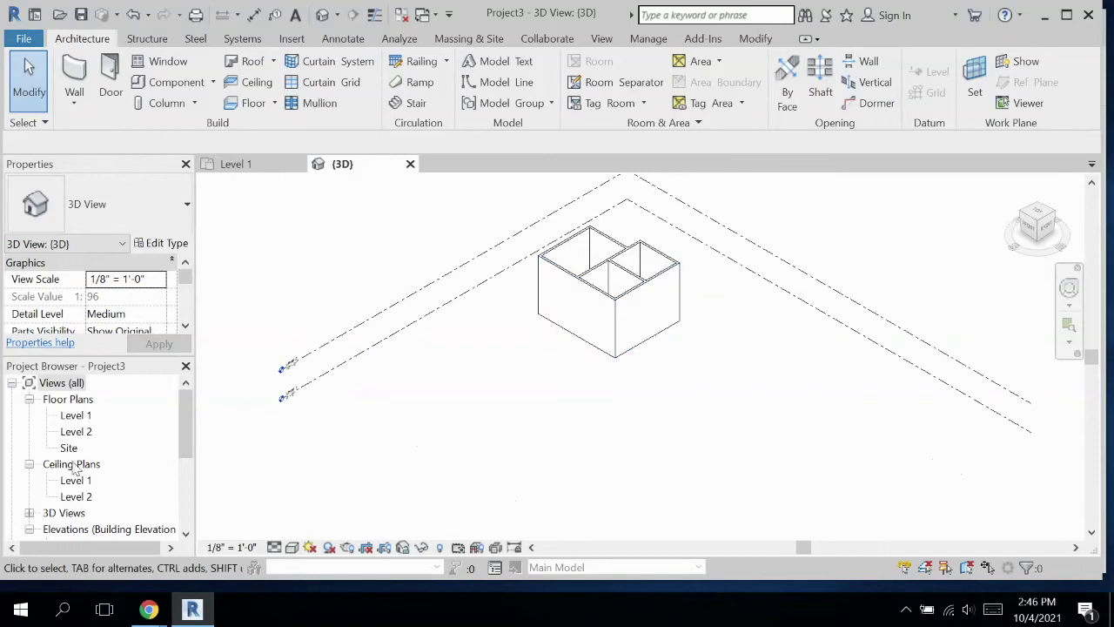
scroll(74, 477, "down", 1)
scroll(74, 512, "down", 1)
left_click(70, 513)
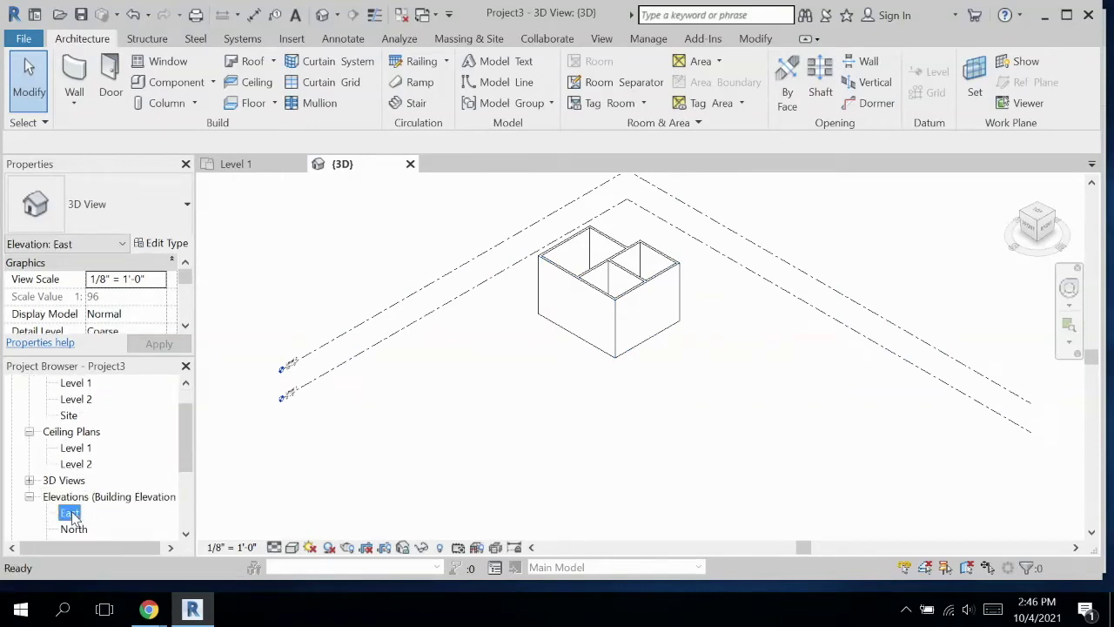
double_click(70, 513)
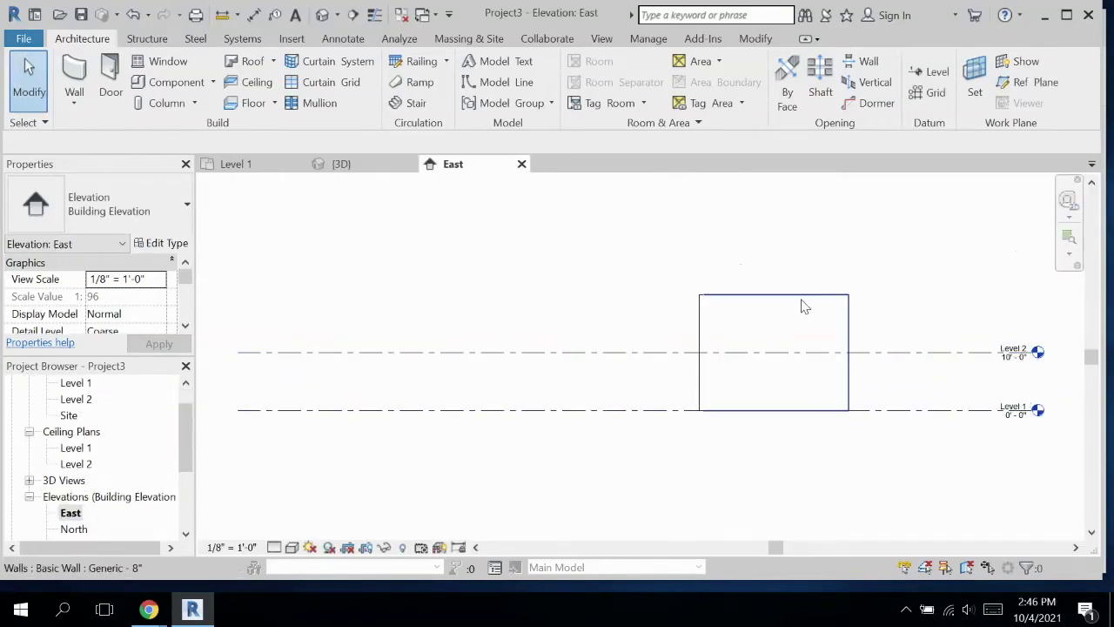
- Lower the tops of the eastern rooms' east, north, south and partition walls to Level 2 in the East elevation
left_click(801, 305)
left_click_drag(778, 294, 769, 352)
left_click(846, 338)
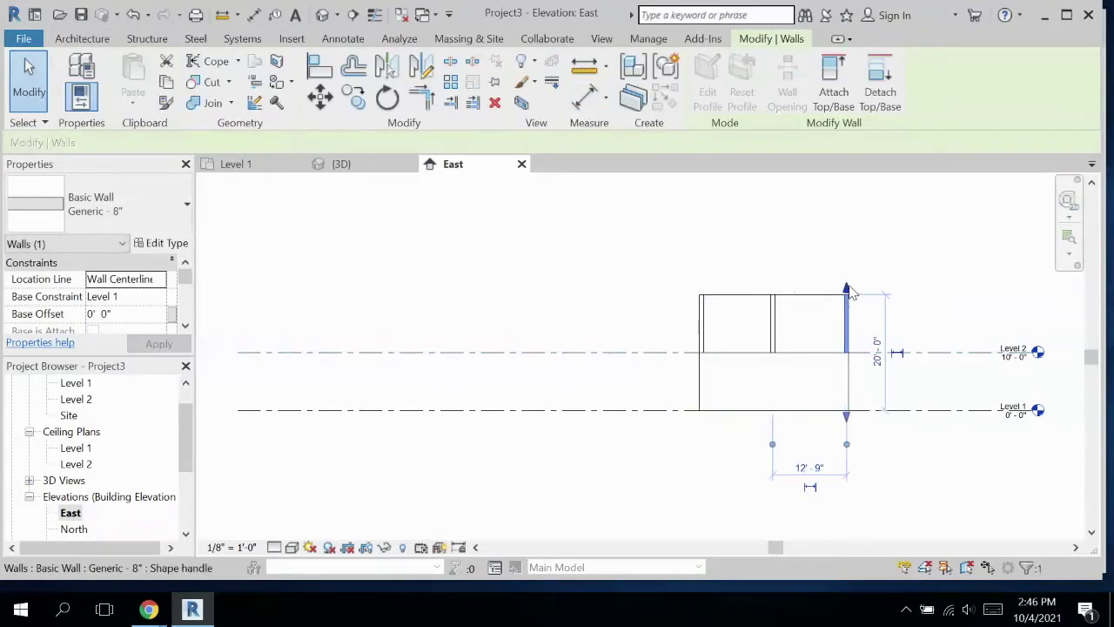
left_click(702, 296)
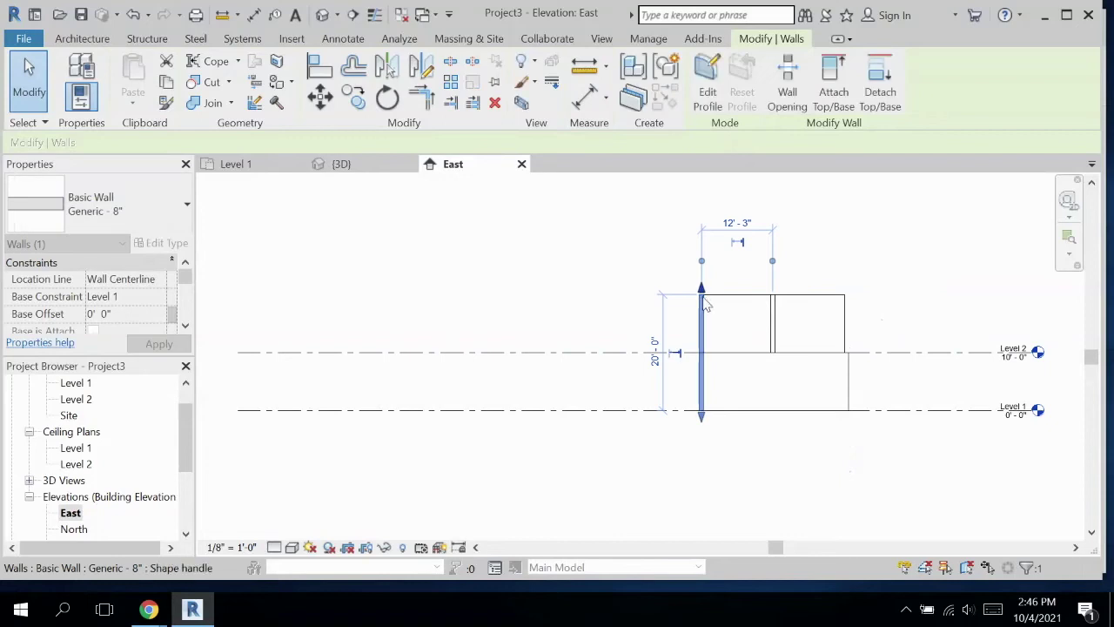
left_click(773, 318)
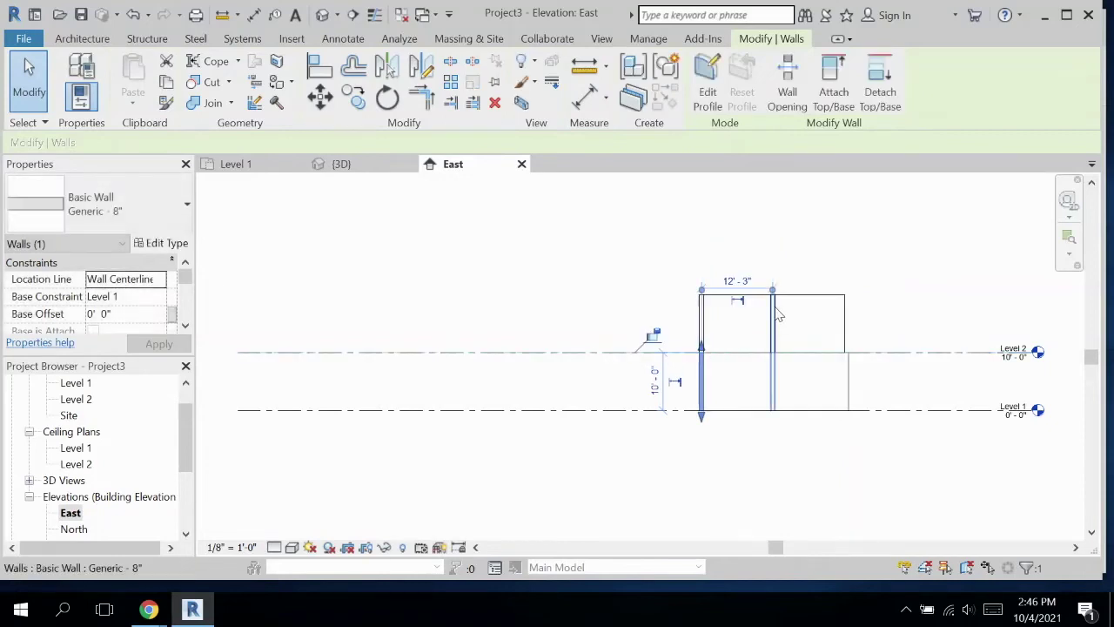
left_click_drag(775, 296, 773, 418)
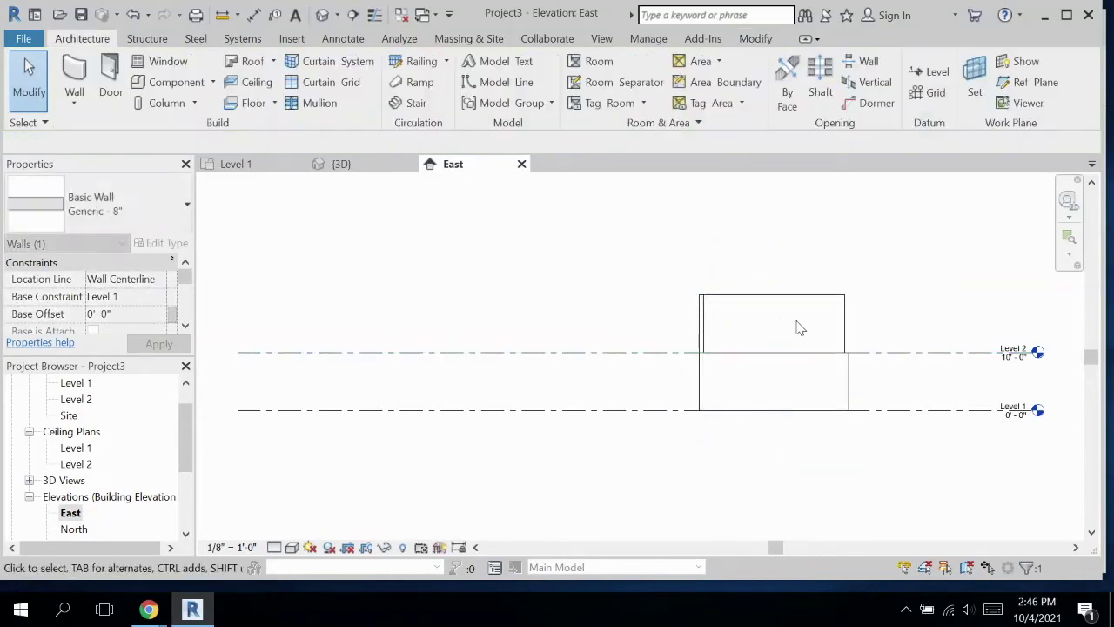
- Lower the tops of the shared wall and the western room's remaining tall walls to Level 2
left_click(652, 331)
left_click(790, 304)
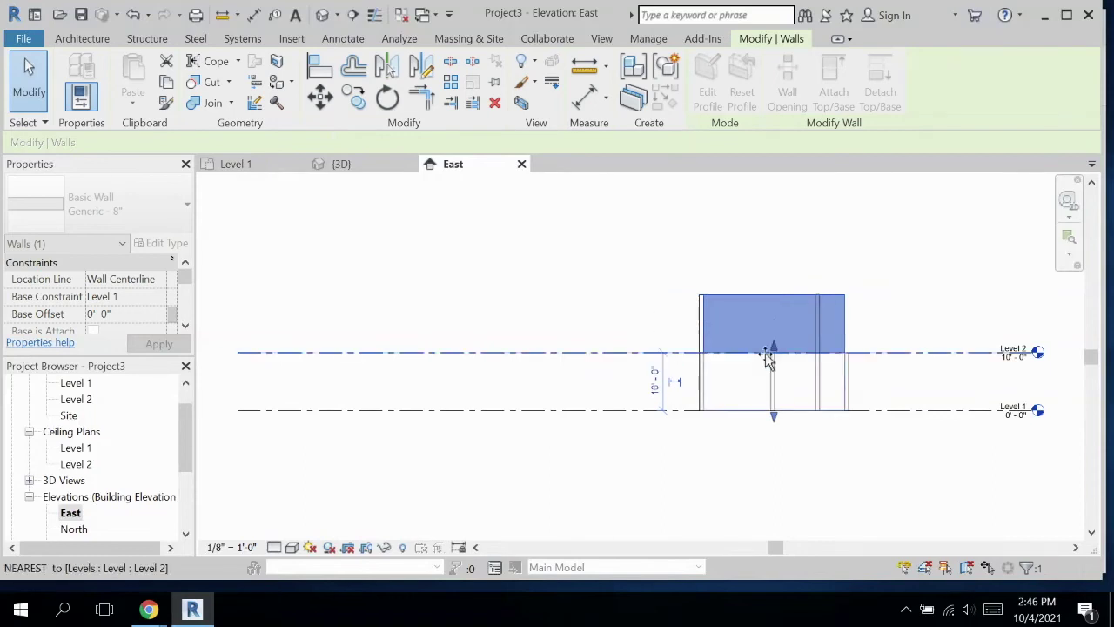
left_click(707, 316)
left_click_drag(761, 291, 760, 352)
left_click(815, 315)
left_click_drag(818, 294, 818, 354)
left_click(500, 270)
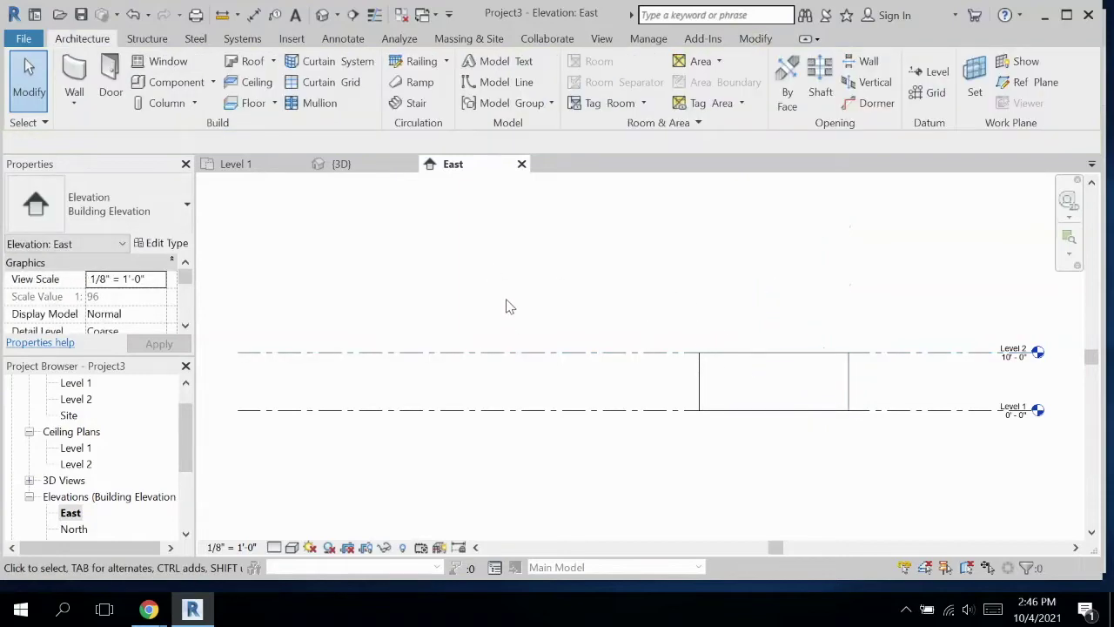
- Return to the 3D view and start editing the profile of the wall shared by the western and eastern rooms
left_click(366, 165)
middle_click_drag(664, 361, 642, 397)
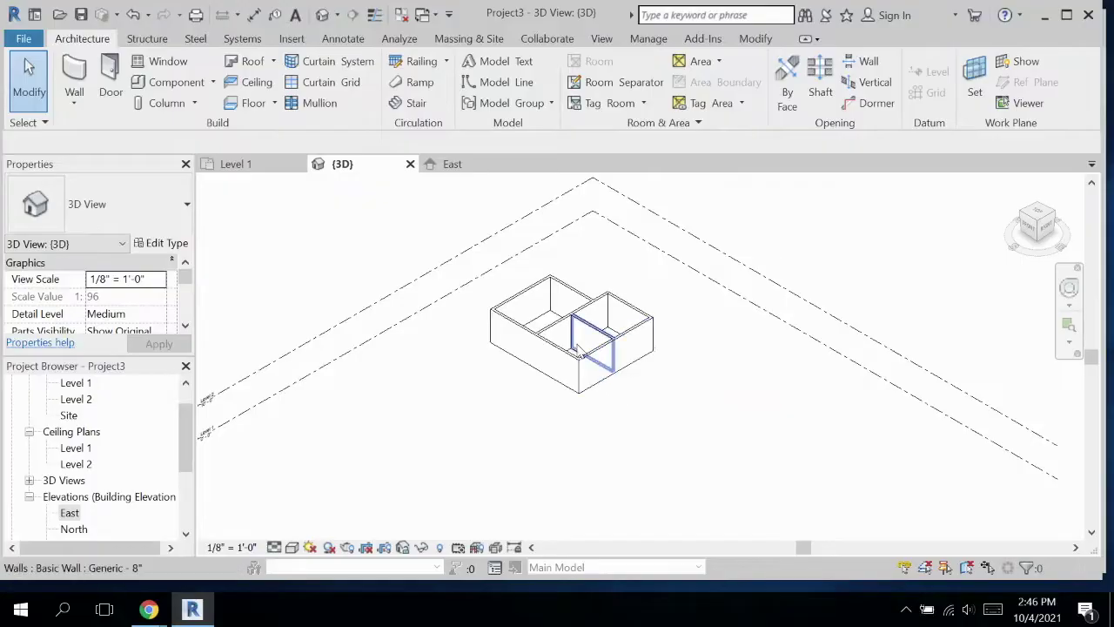
scroll(567, 339, "up", 2)
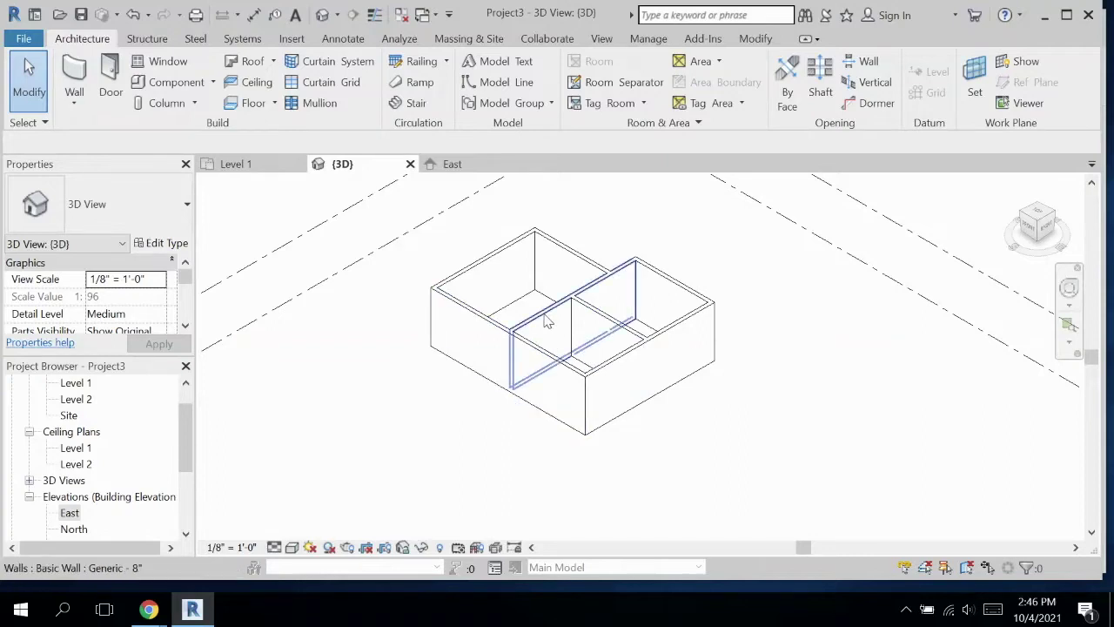
left_click(547, 321)
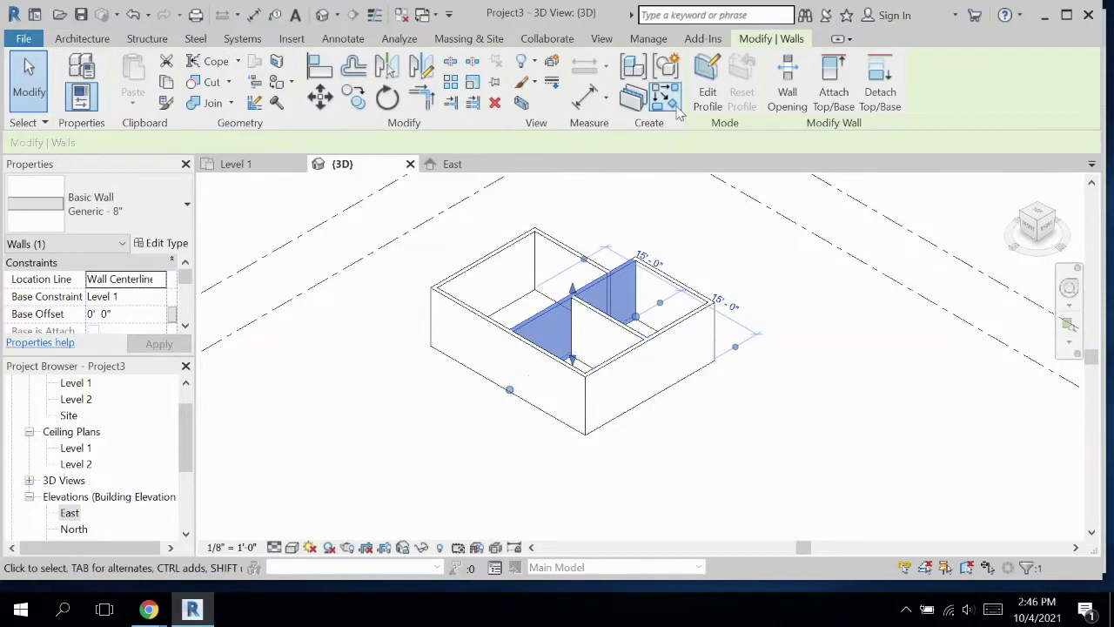
left_click(708, 76)
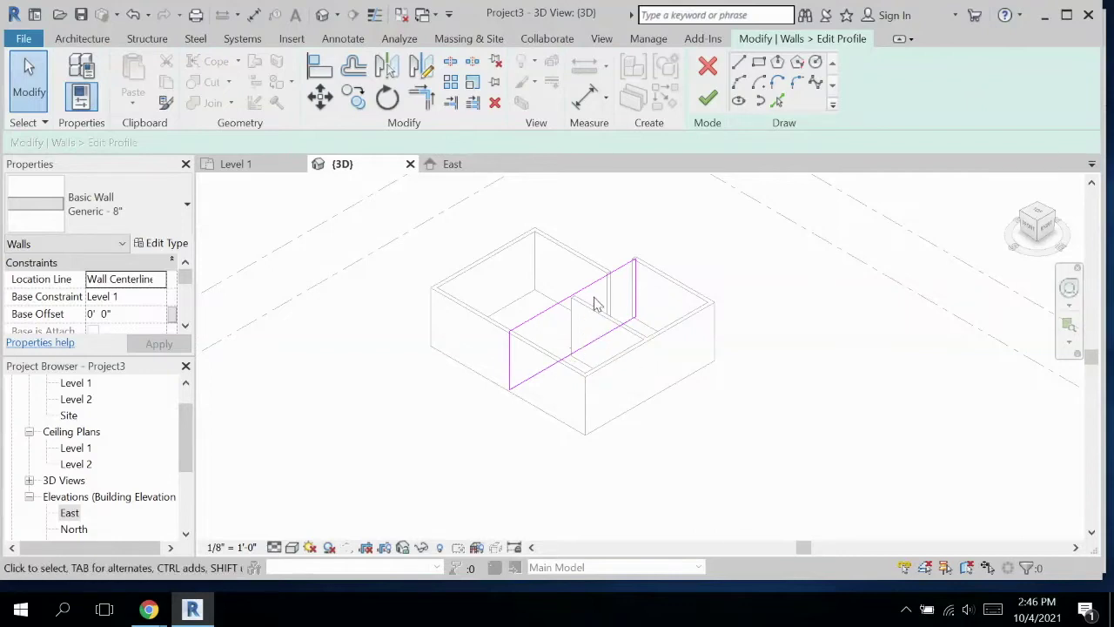
- Sketch a vertical line about 7' tall up from the profile's base, about 3' from its south end
left_click(740, 65)
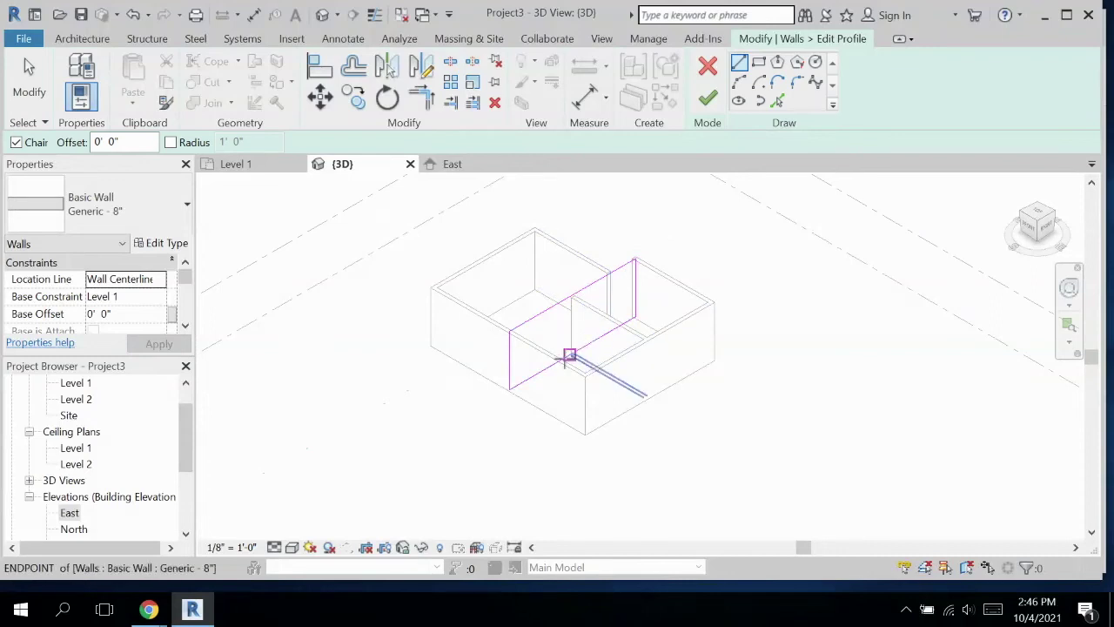
scroll(570, 357, "up", 3)
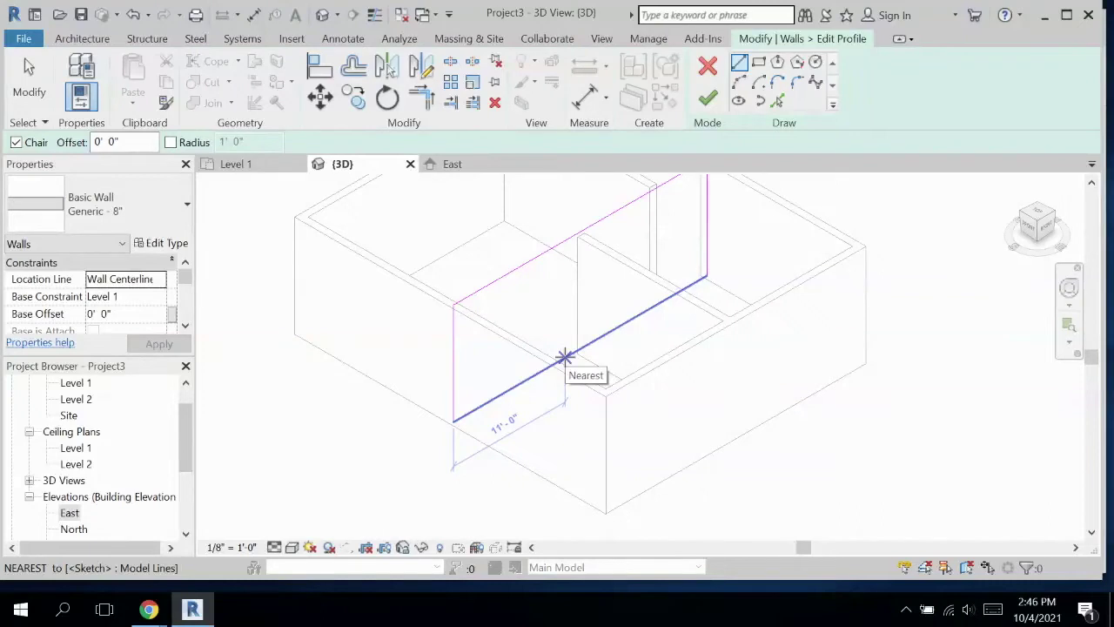
left_click(485, 404)
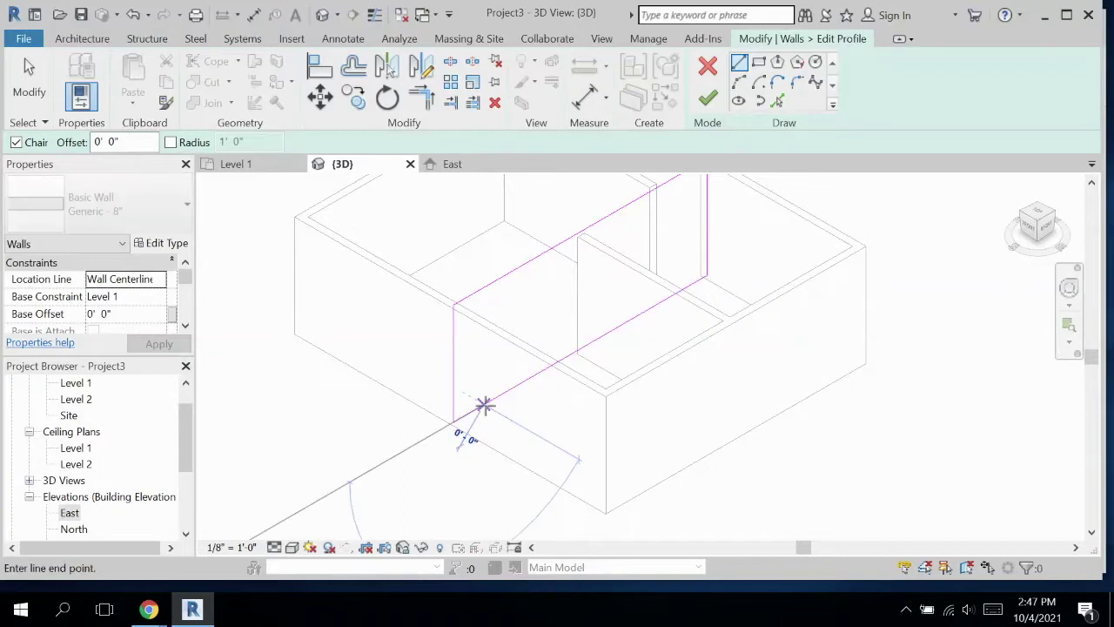
left_click(484, 323)
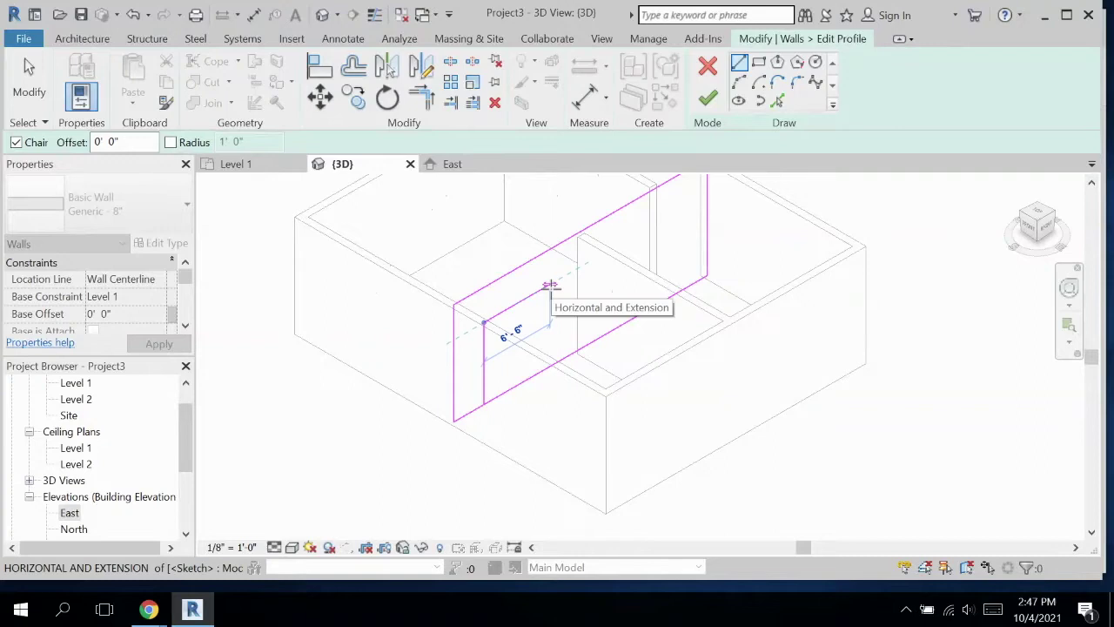
key("Escape")
key("Escape")
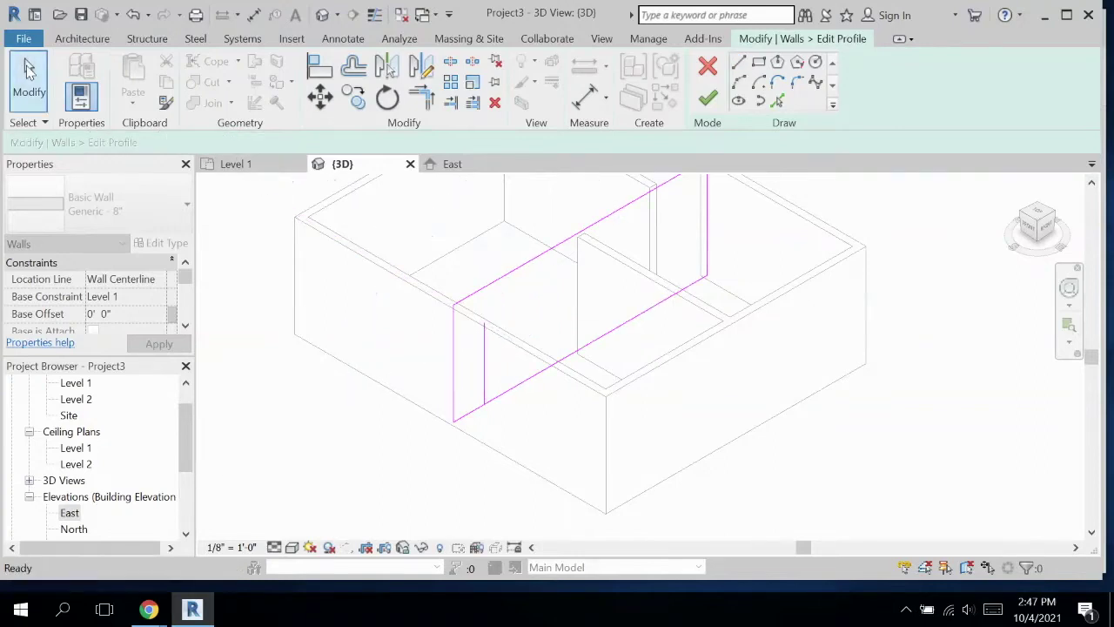
- Sketch a second vertical line about 7' tall up from the profile's base, about 7'-6" north of the first line
left_click(741, 65)
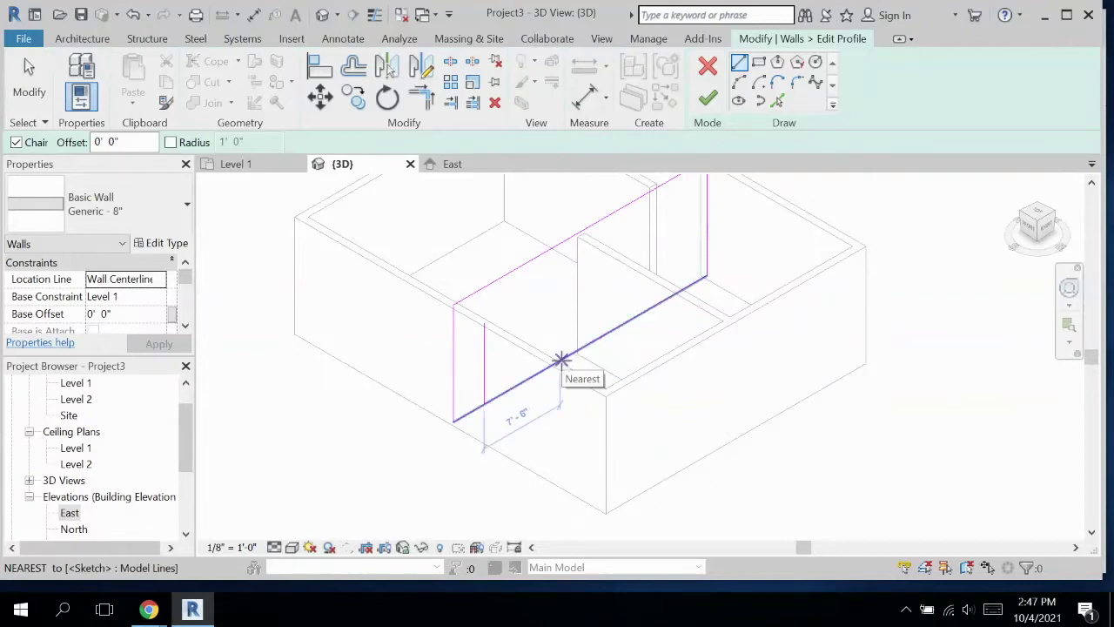
left_click(561, 360)
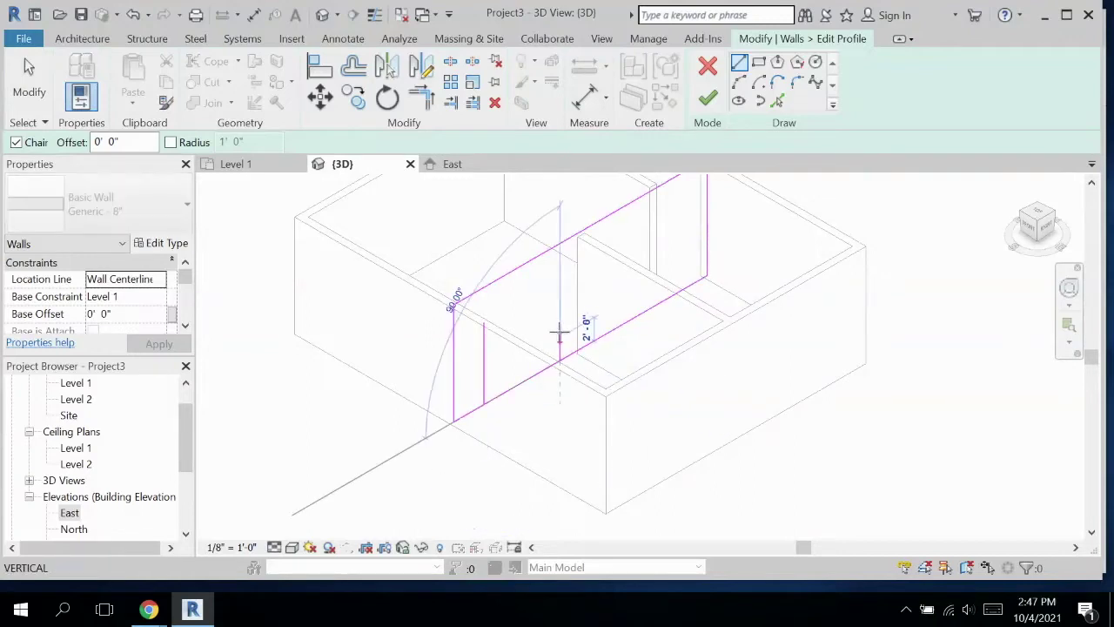
left_click(558, 279)
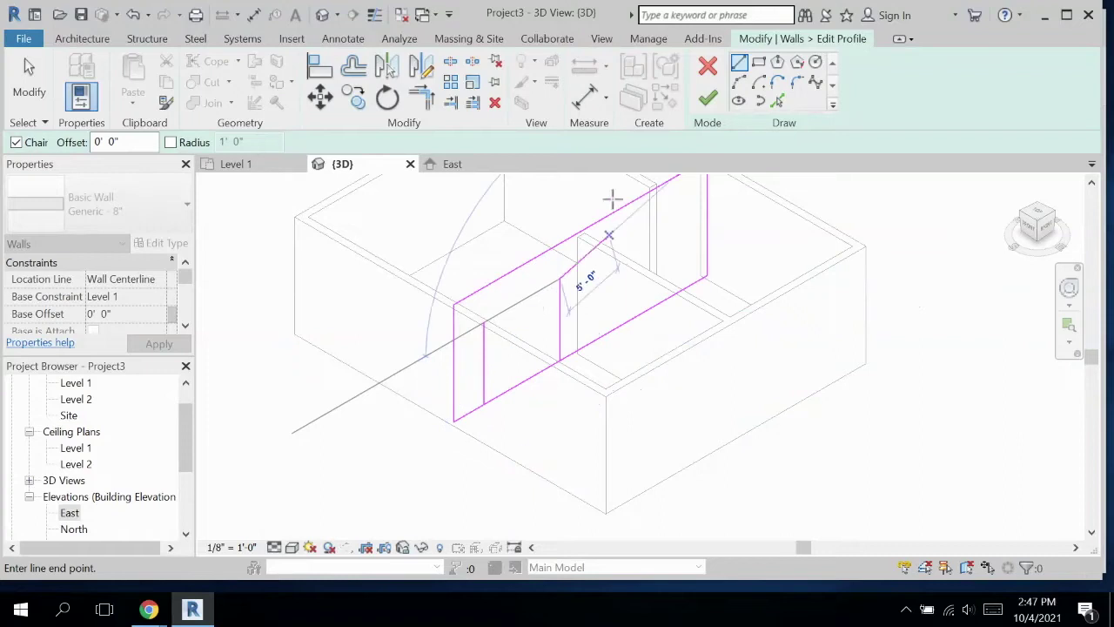
key("Escape")
key("Escape")
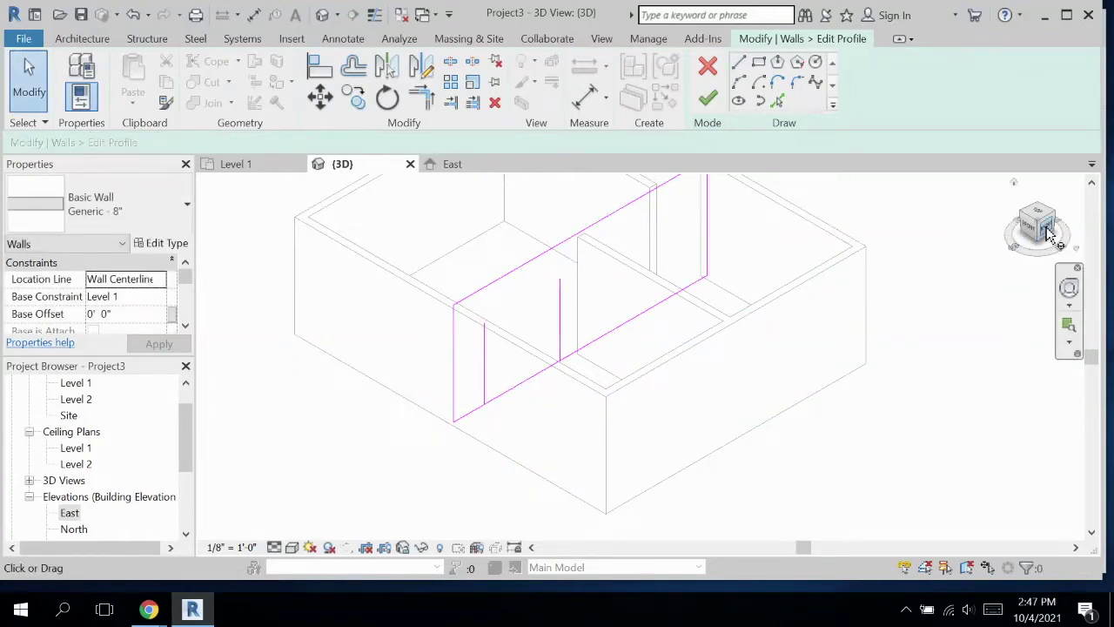
- Look at the profile from the right side and add an aligned dimension between its north edge and the eastern rooms' partition wall
left_click(1050, 230)
scroll(635, 351, "up", 5)
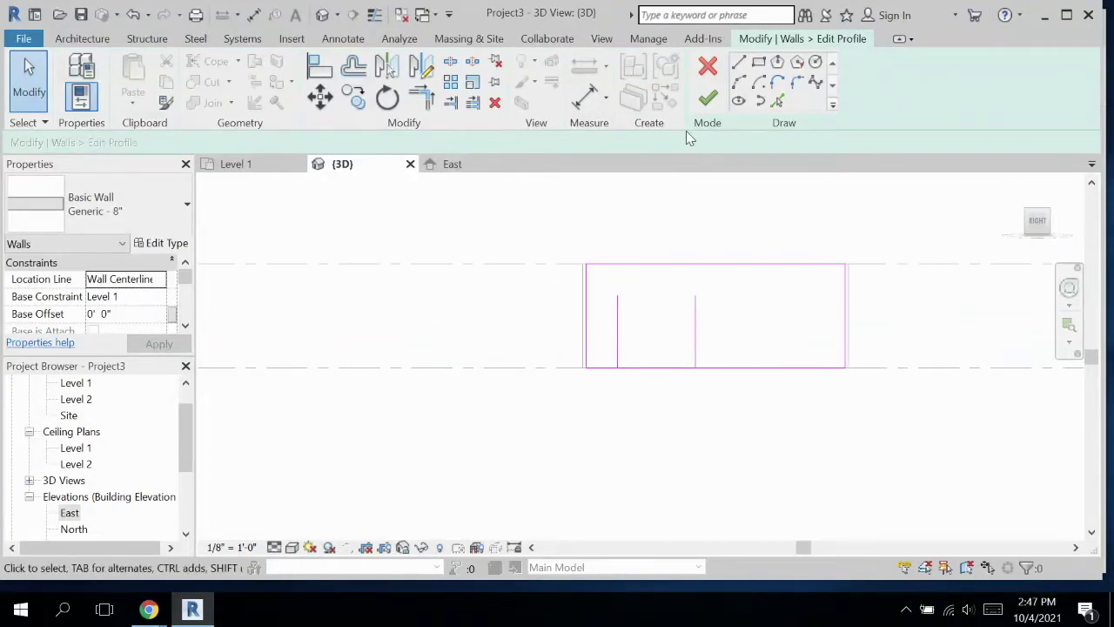
left_click(595, 100)
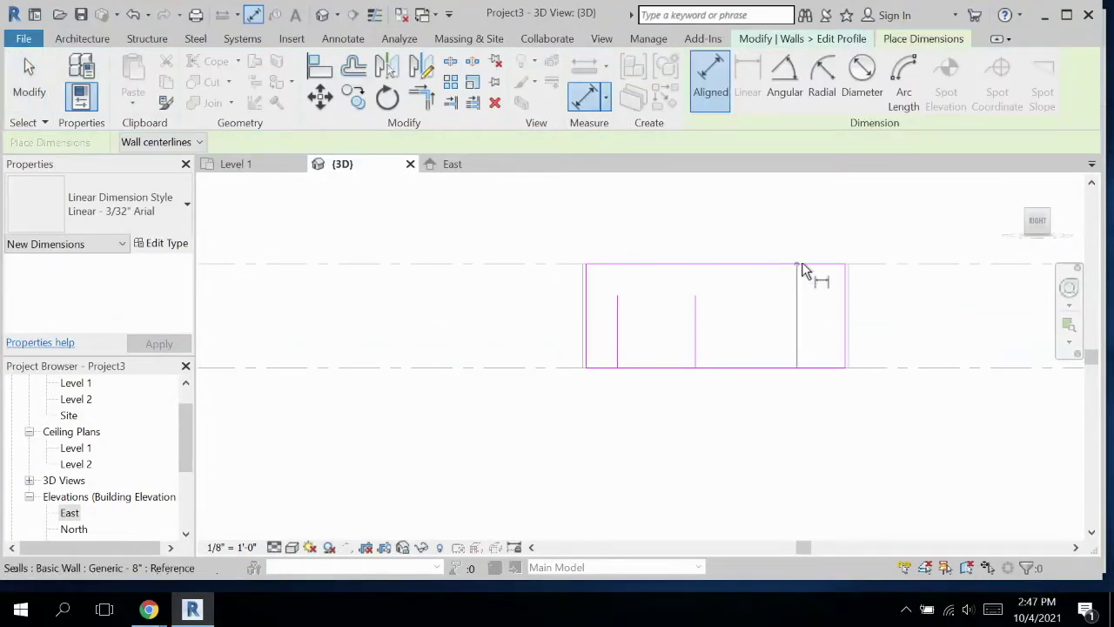
left_click(843, 305)
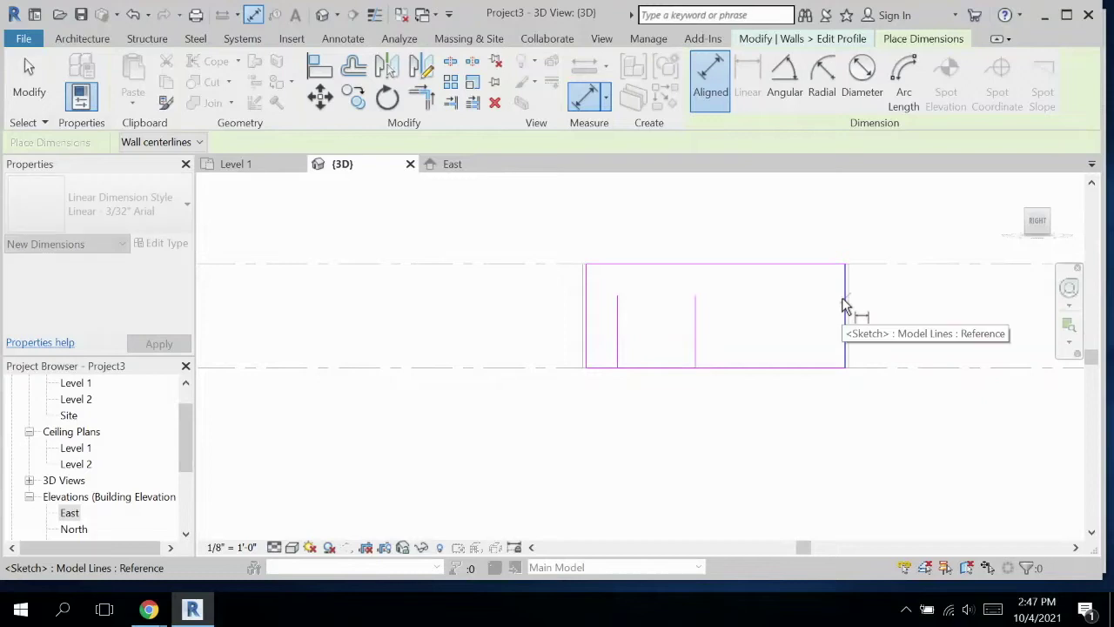
left_click(715, 374)
left_click(724, 396)
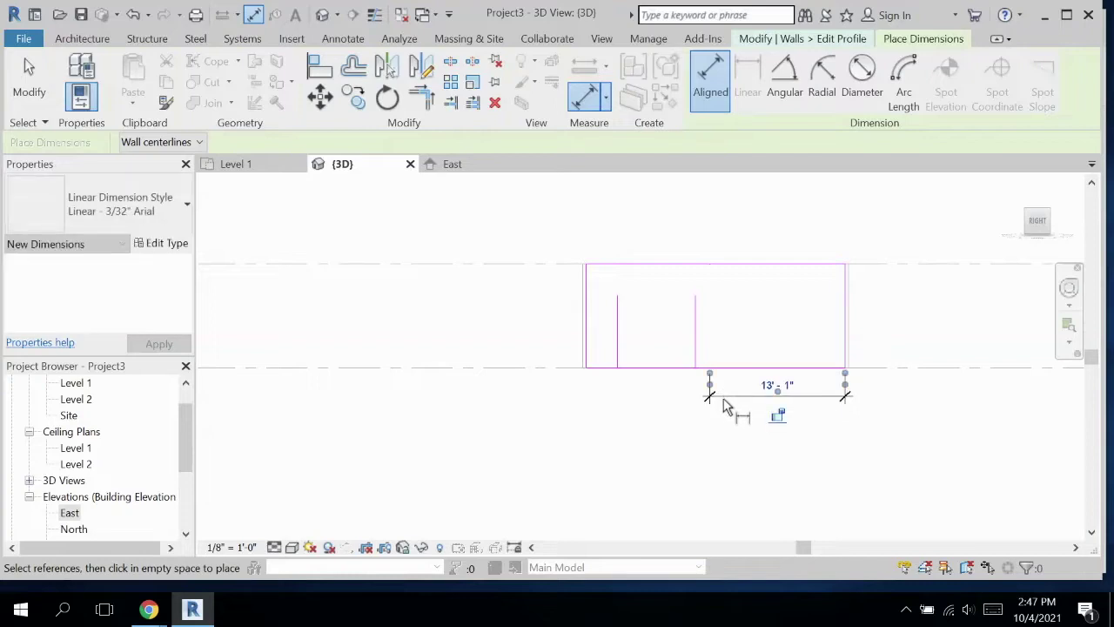
- Add an aligned dimension between the second vertical sketch line and the partition wall
scroll(711, 416, "up", 3)
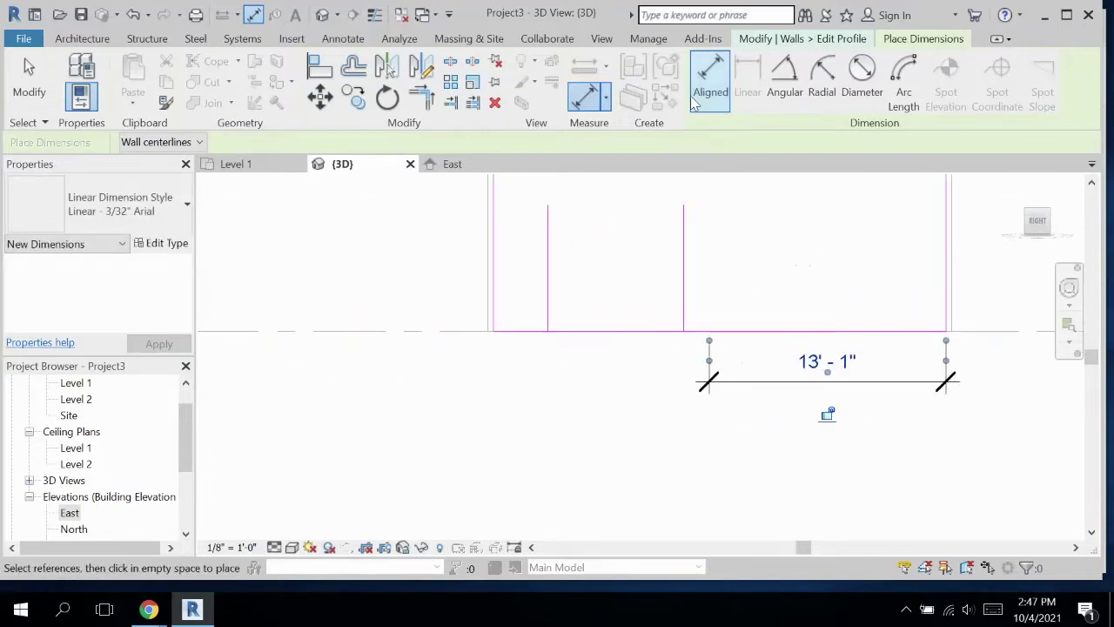
left_click(582, 100)
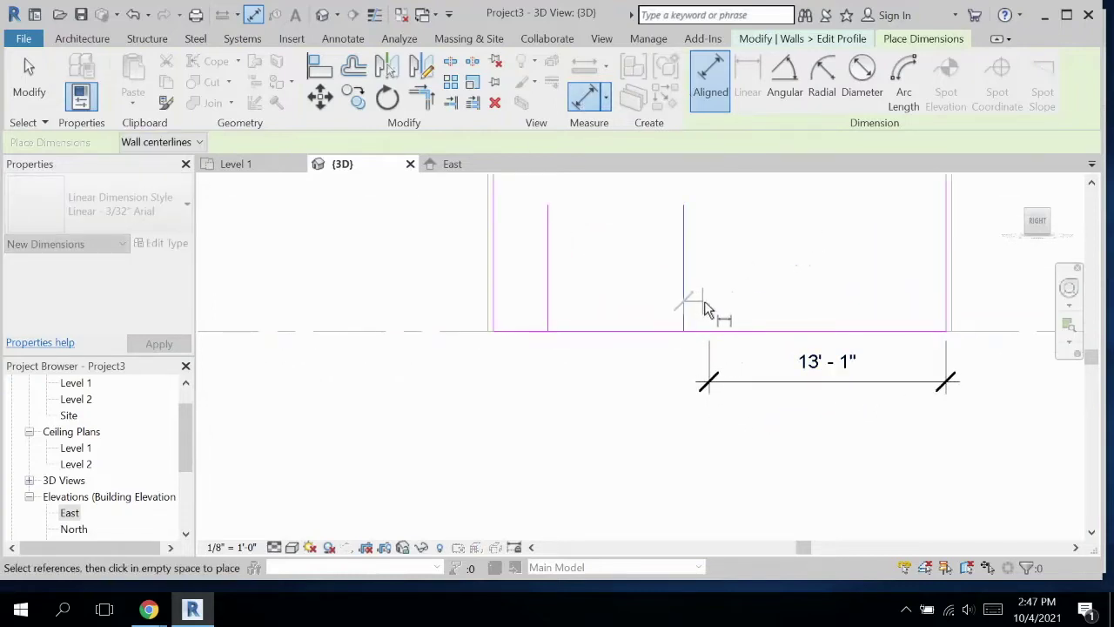
left_click(711, 338)
left_click(709, 342)
left_click(702, 383)
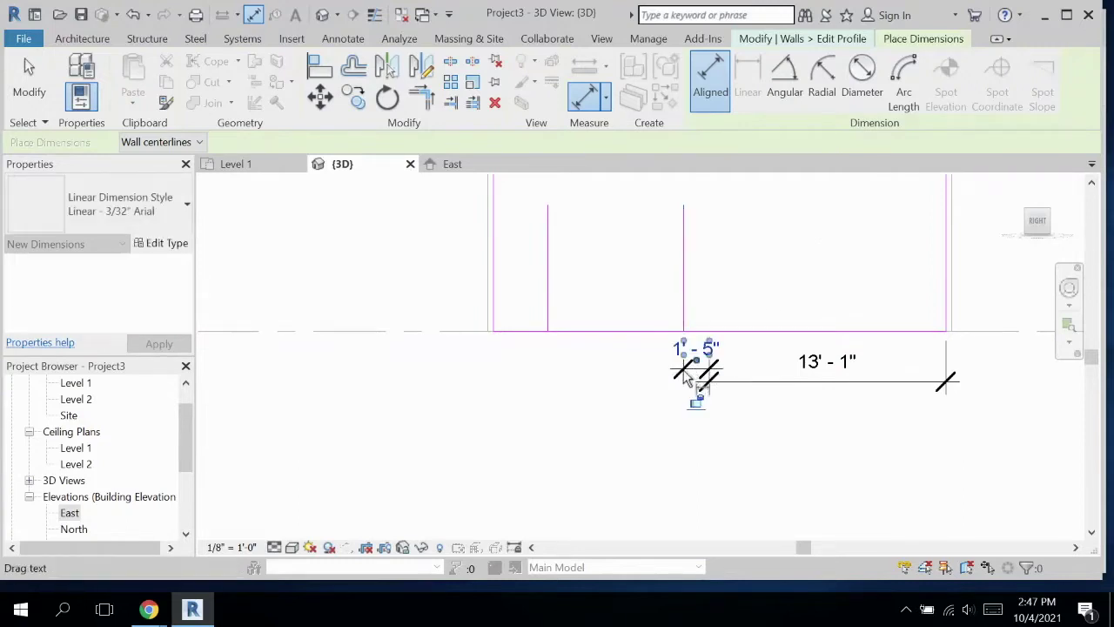
- Add an aligned dimension between the profile's south edge and the first vertical sketch line
left_click(495, 315)
left_click(547, 320)
left_click(546, 380)
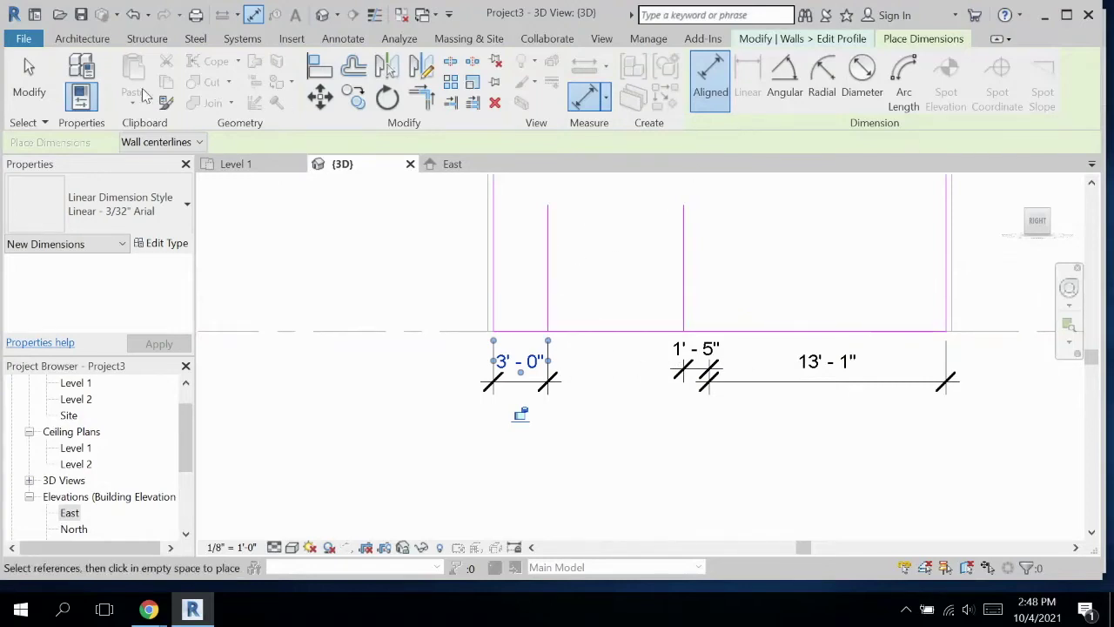
- Move the second vertical sketch line toward the first so that it stands 3'-0" from the partition wall
left_click(29, 83)
left_click(547, 277)
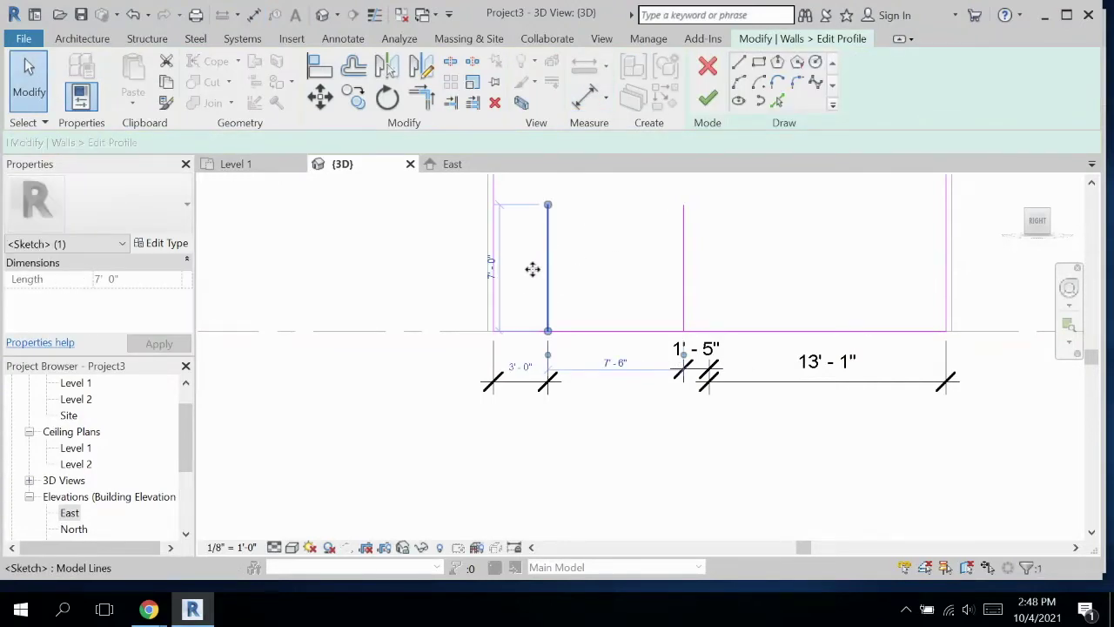
left_click(683, 271)
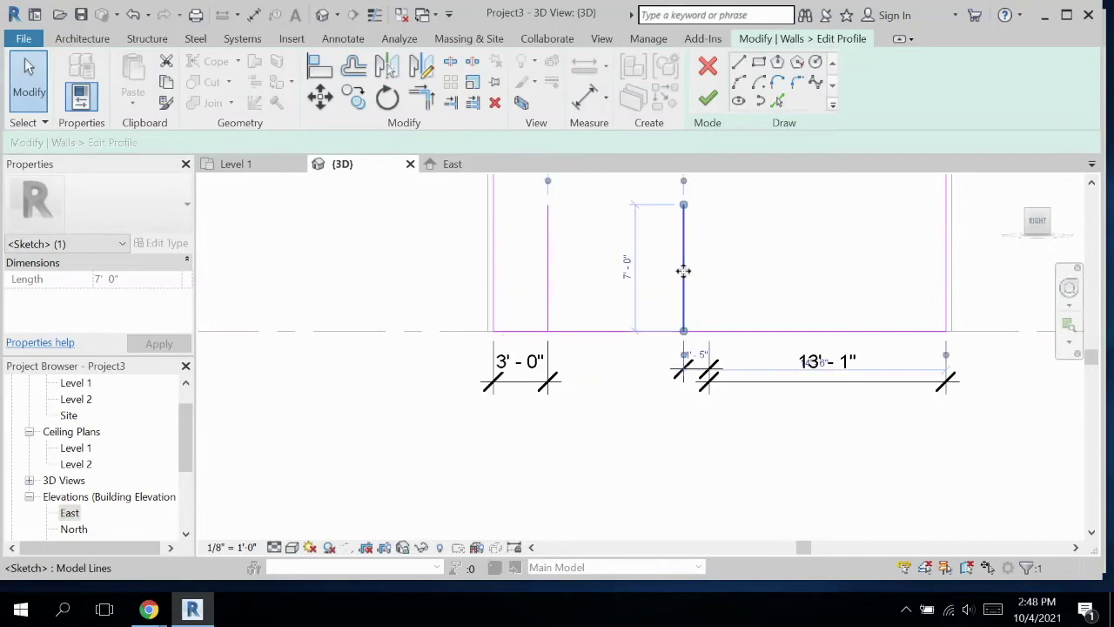
left_click_drag(667, 270, 657, 271)
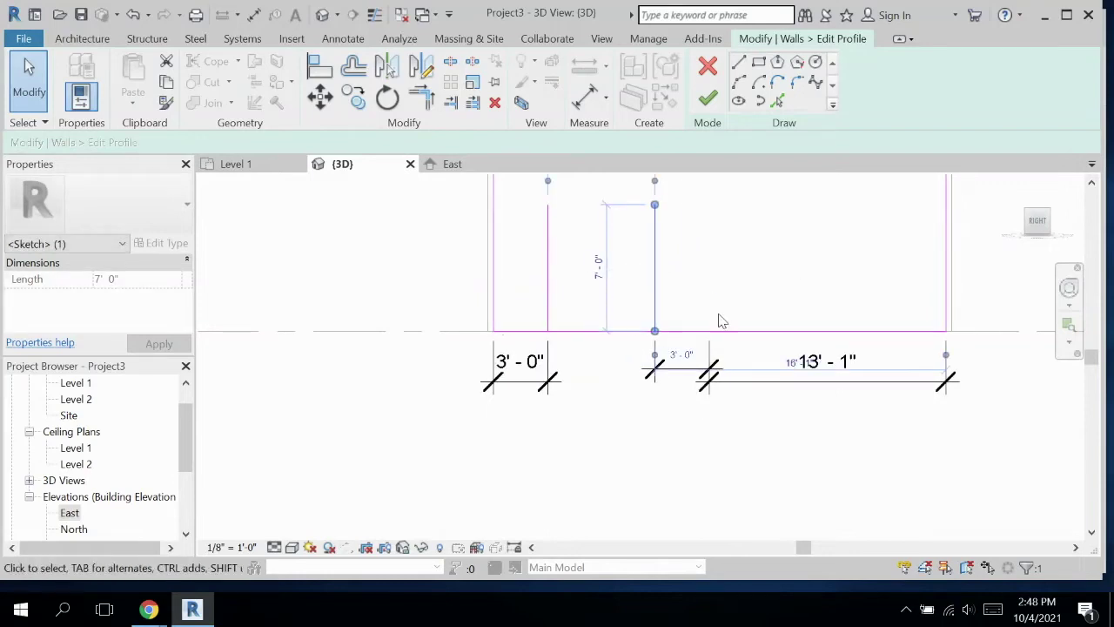
mouse_move(620, 396)
middle_mouse_down()
mouse_move(624, 450)
mouse_move(612, 450)
middle_mouse_up()
left_click(612, 450)
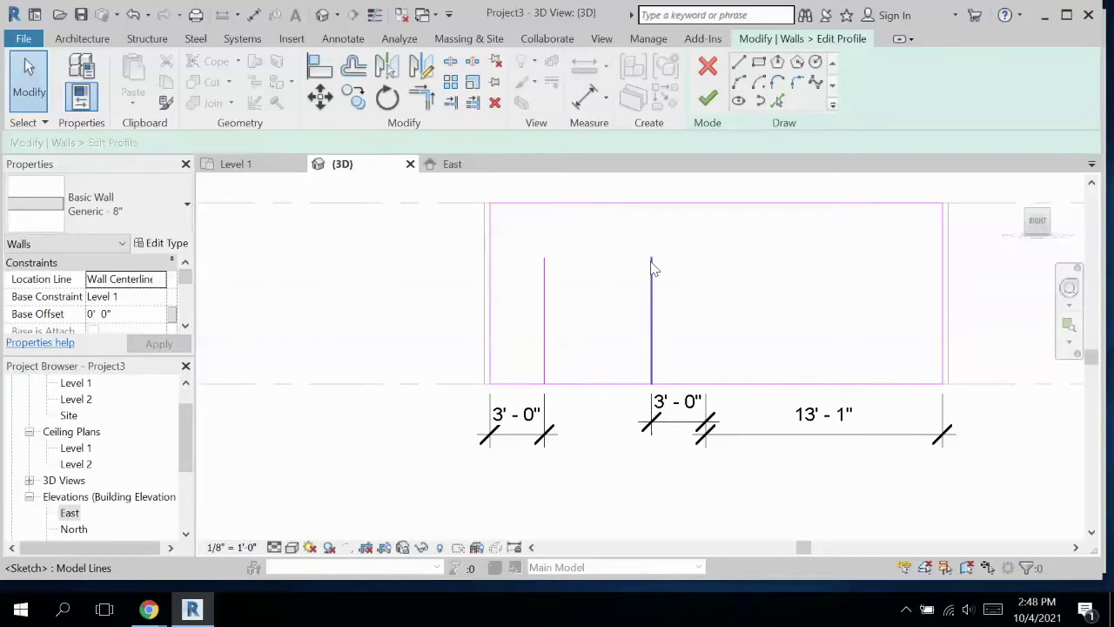
- Join the tops of the two vertical sketch lines with a start-end-radius arc of about 3'-2" radius
left_click(740, 83)
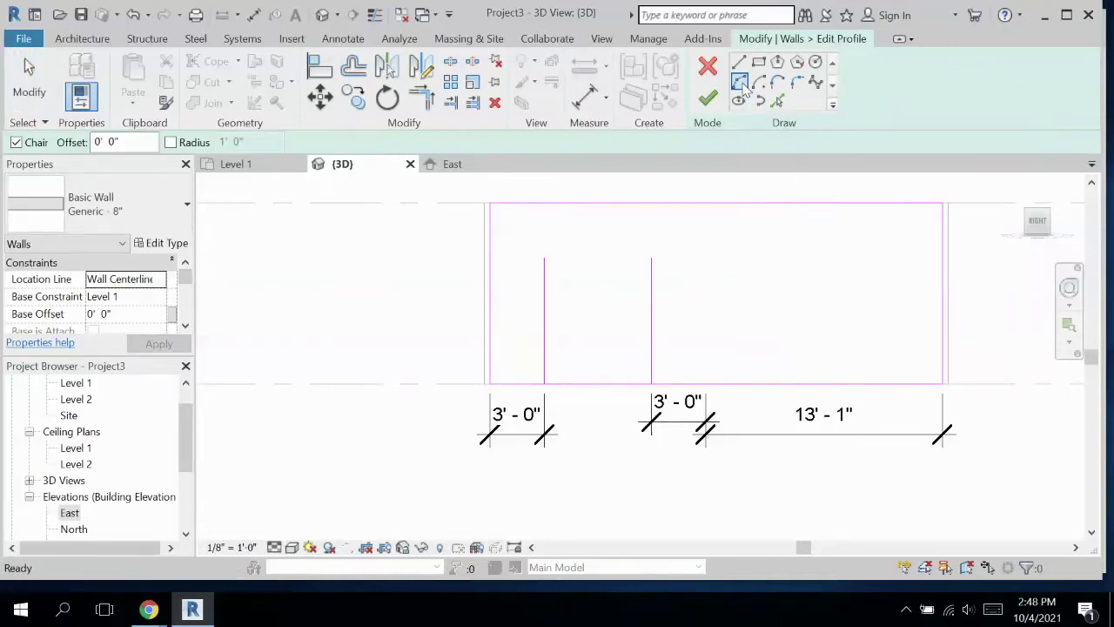
left_click(544, 258)
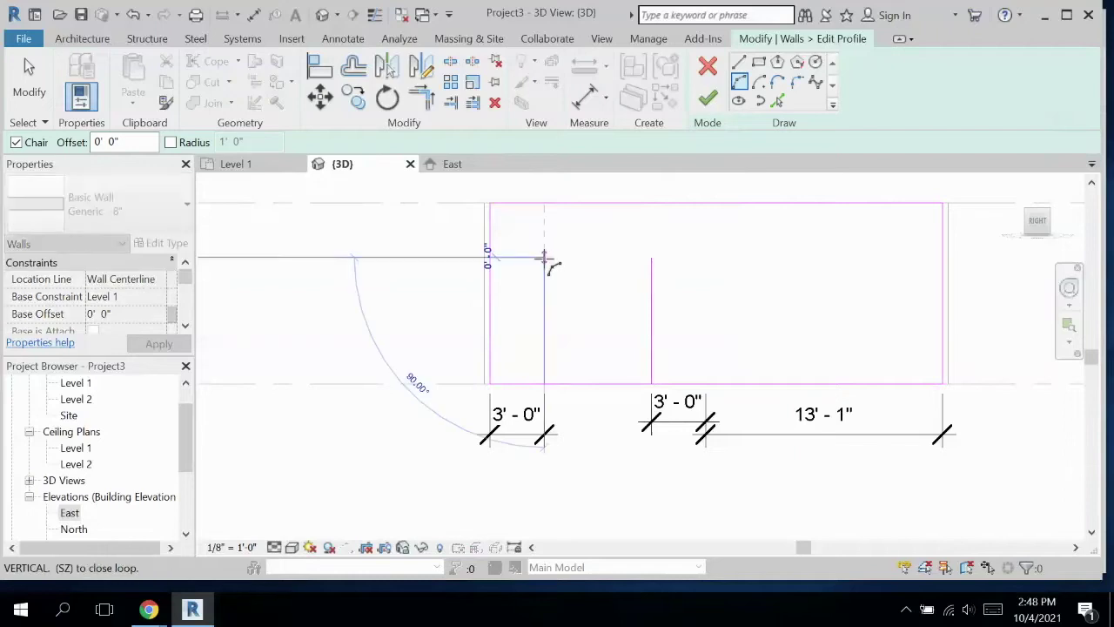
left_click(651, 257)
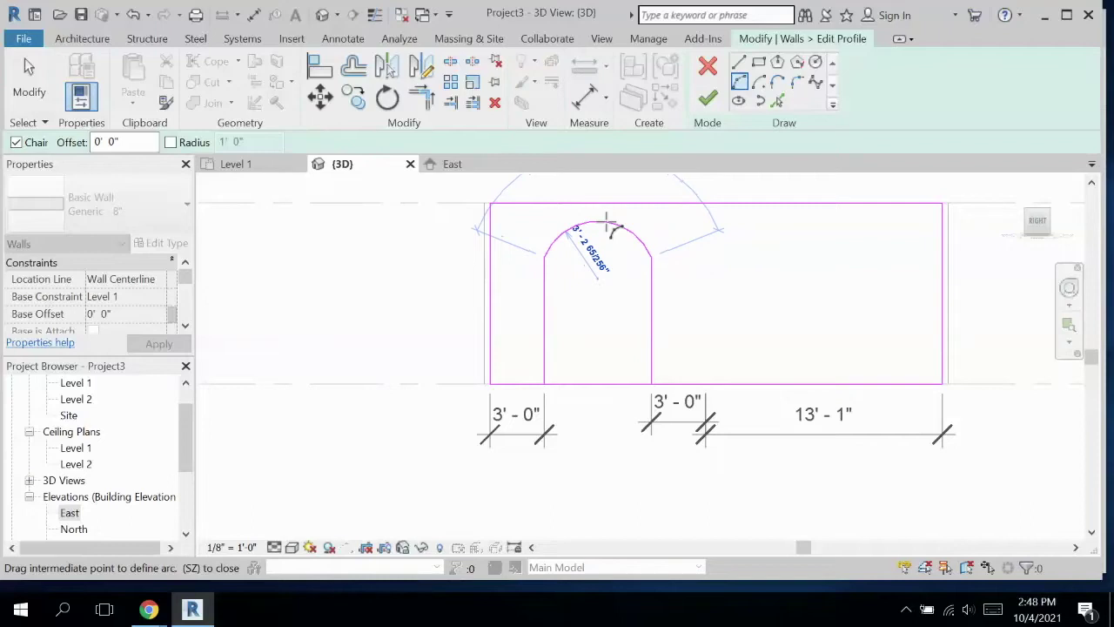
left_click(607, 225)
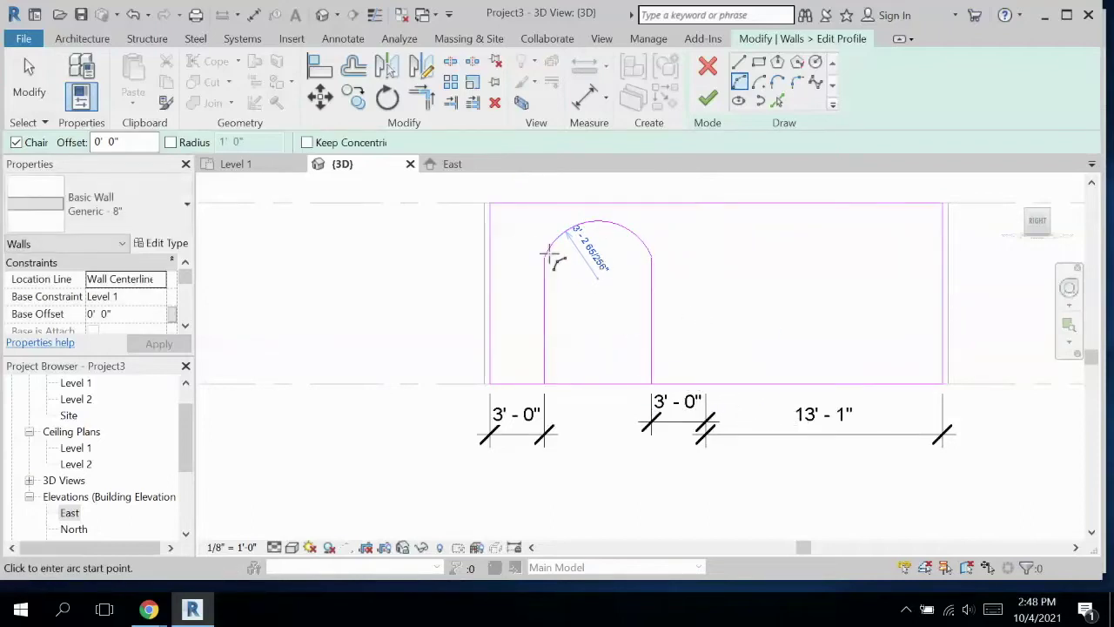
left_click(27, 80)
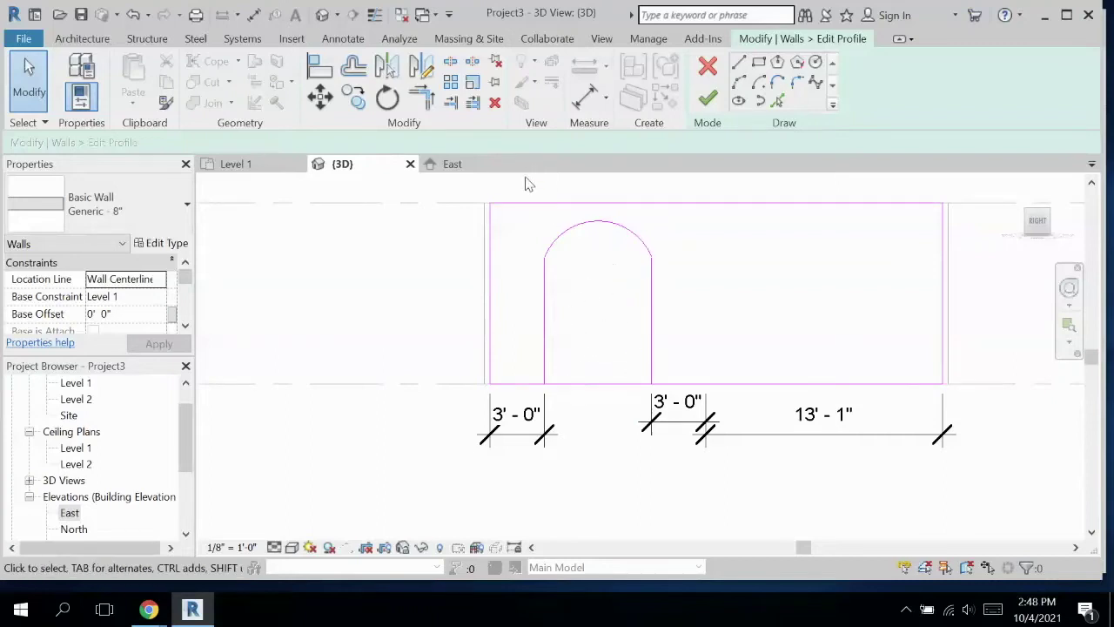
- Split the profile's bottom line at both vertical sketch lines and delete the segment between them
left_click(450, 61)
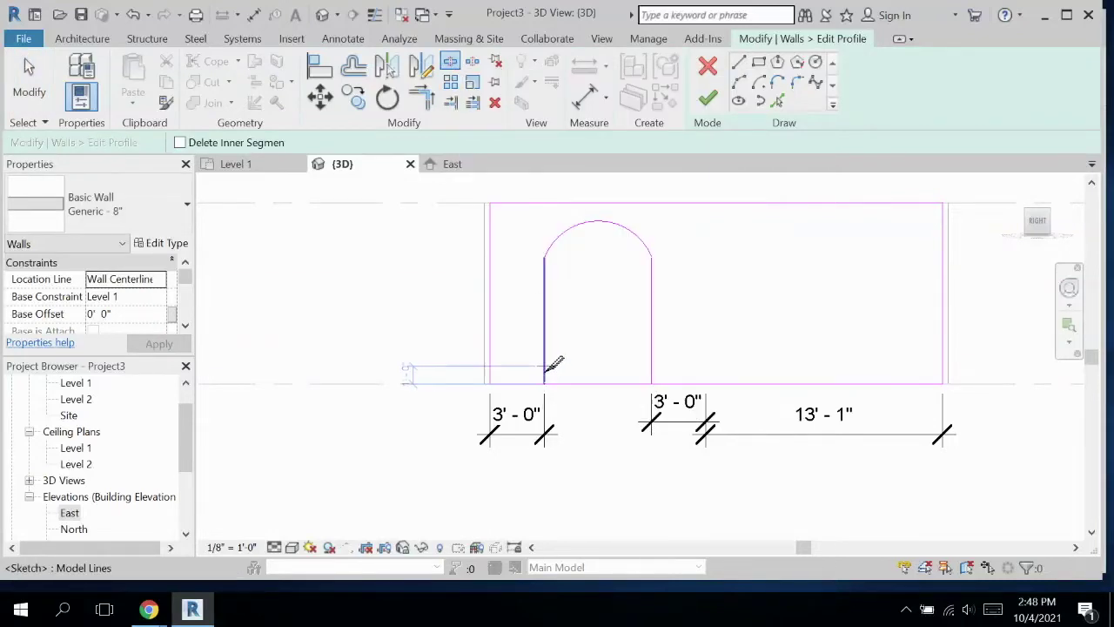
left_click(545, 382)
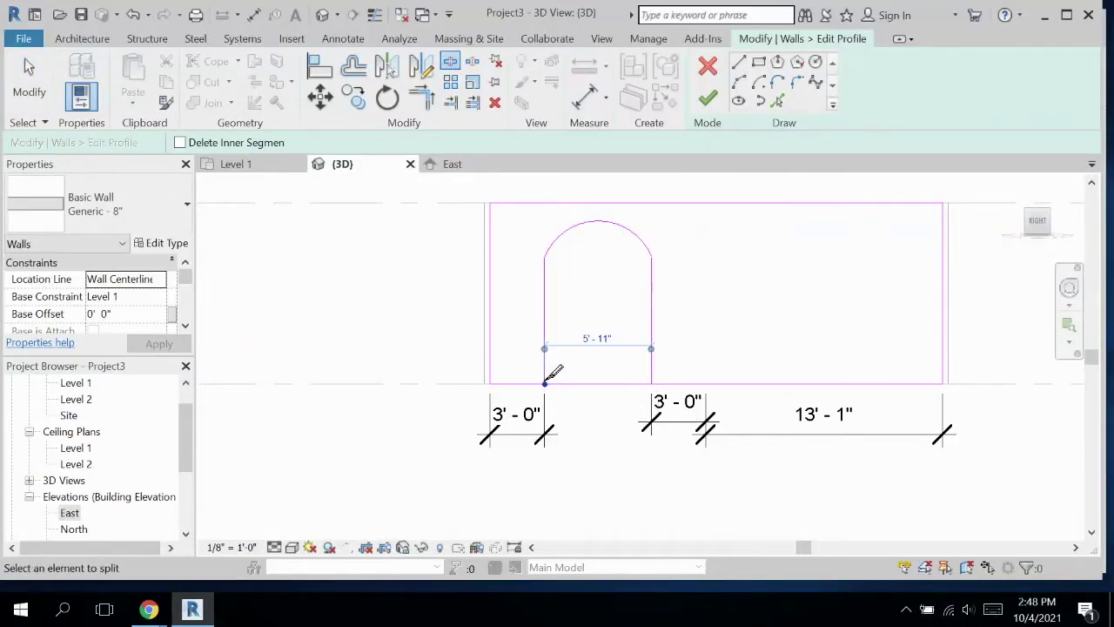
left_click(651, 383)
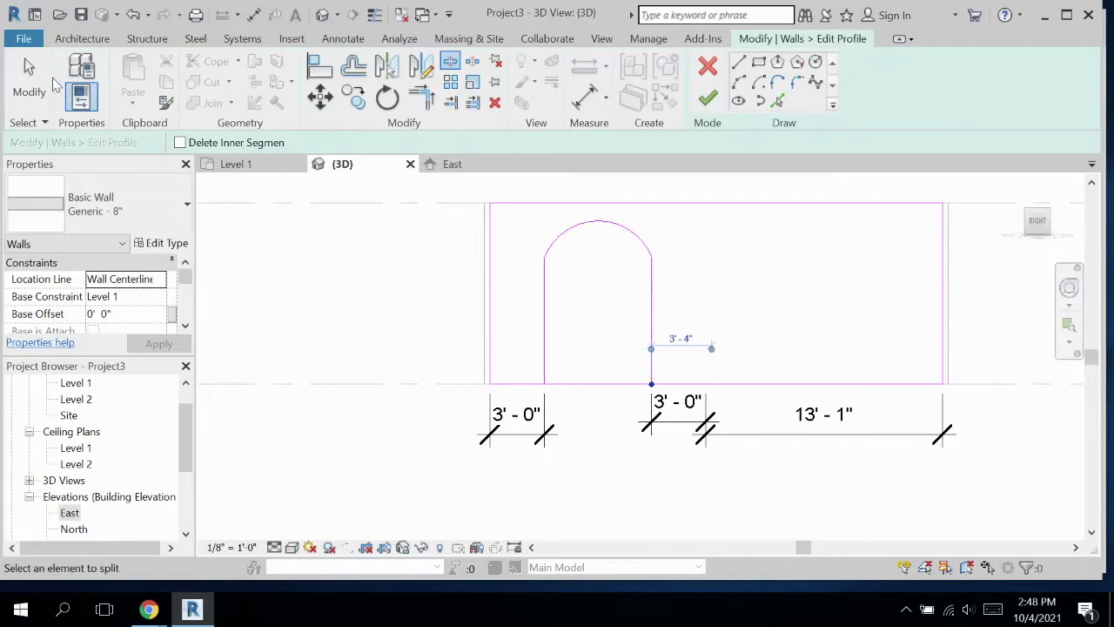
left_click(29, 80)
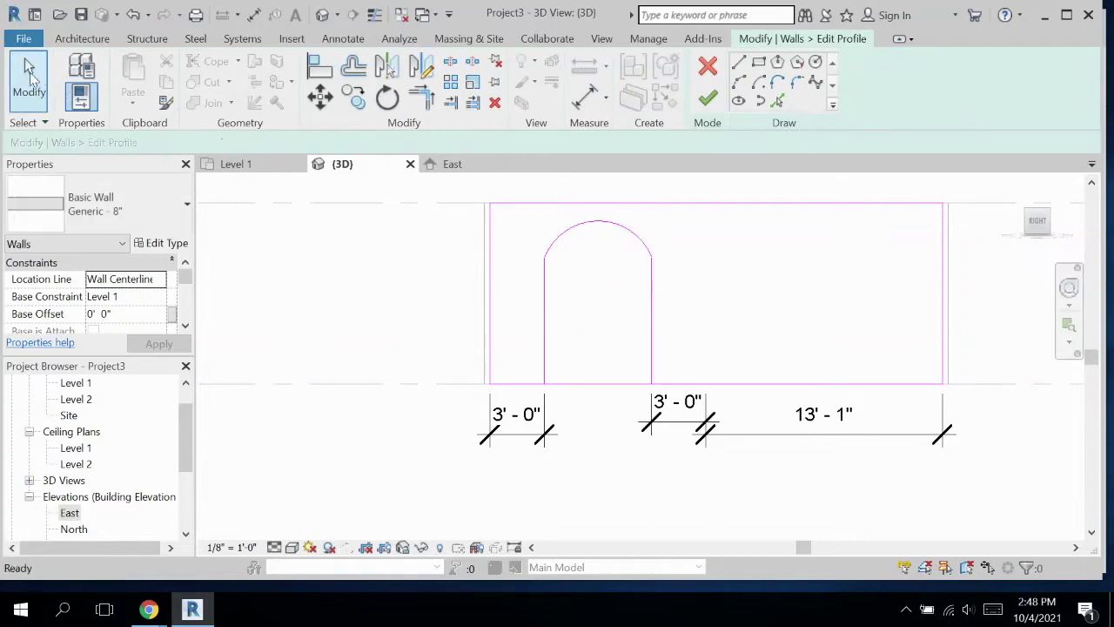
left_click(593, 383)
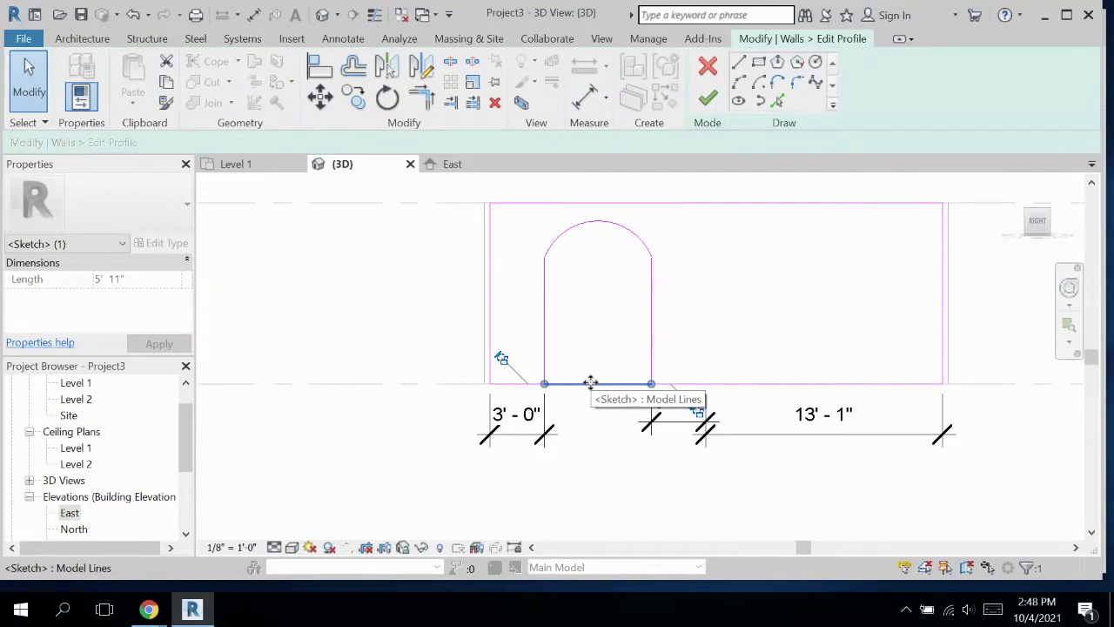
key("Delete")
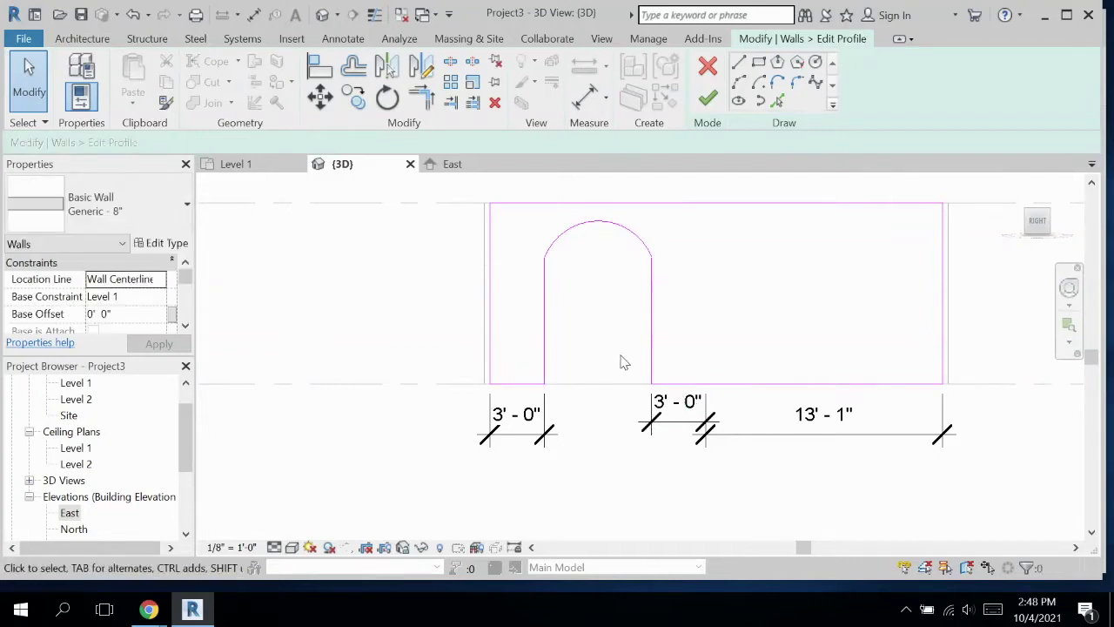
- Finish the shared wall's profile edit, resolve the circular-reference error, and deselect the wall
left_click(709, 101)
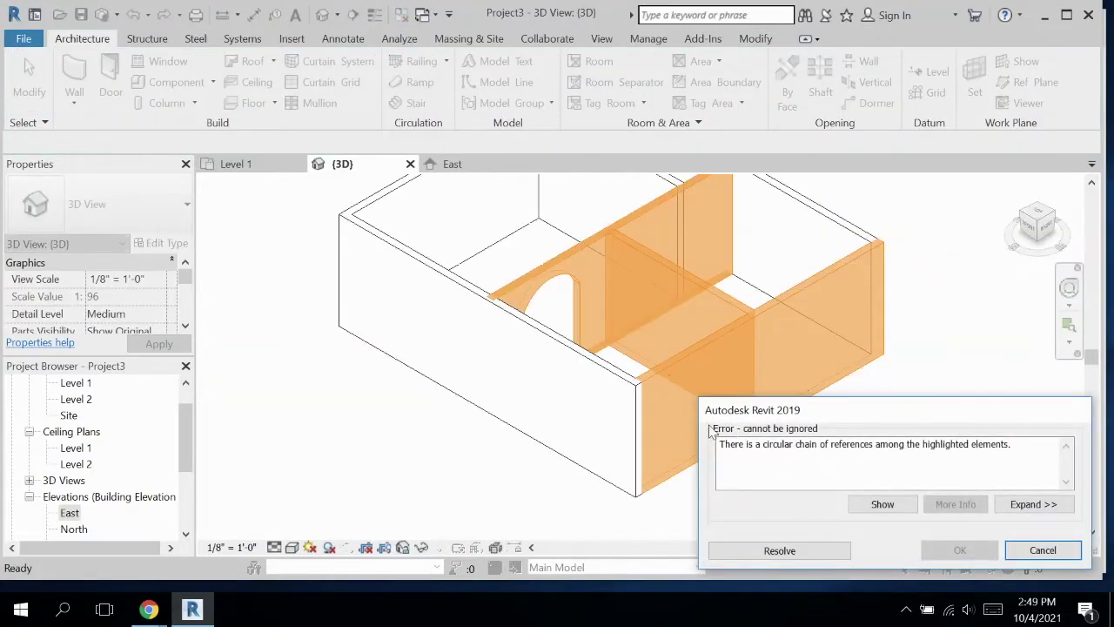
left_click(768, 551)
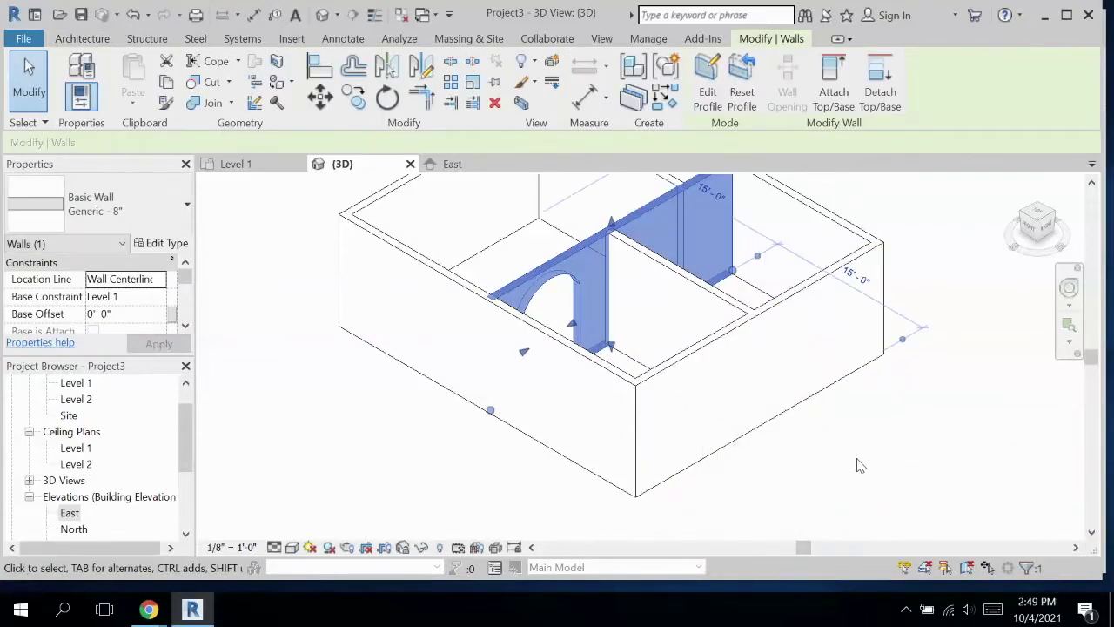
left_click(828, 471)
- Open the partition wall's profile for editing in the 3D view, facing it from the front
middle_click_drag(856, 475, 900, 473, "shift")
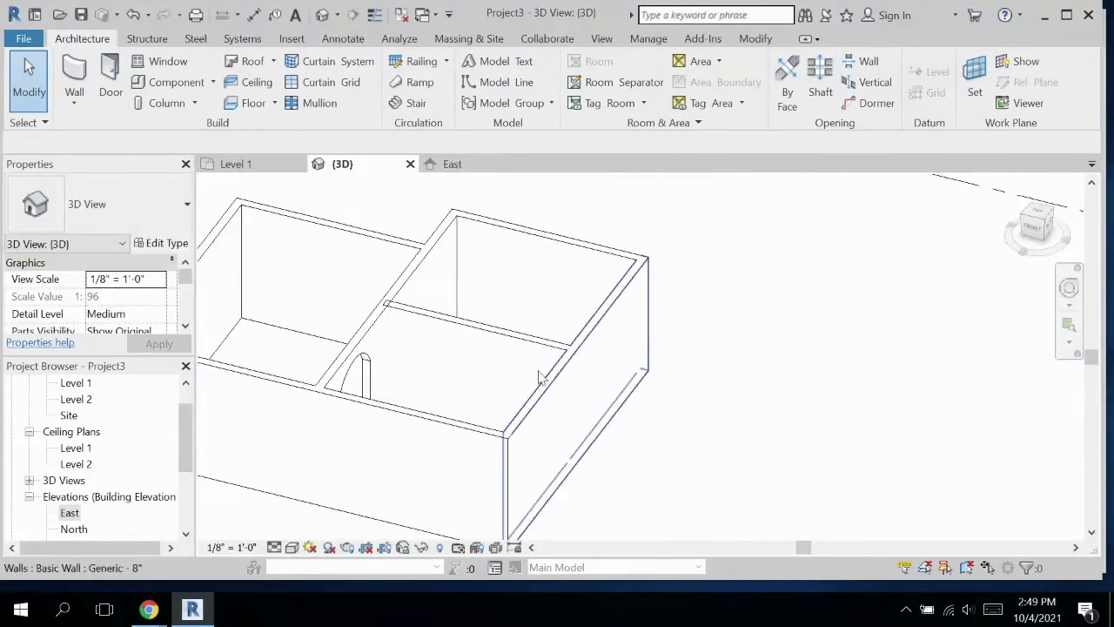
left_click(492, 336)
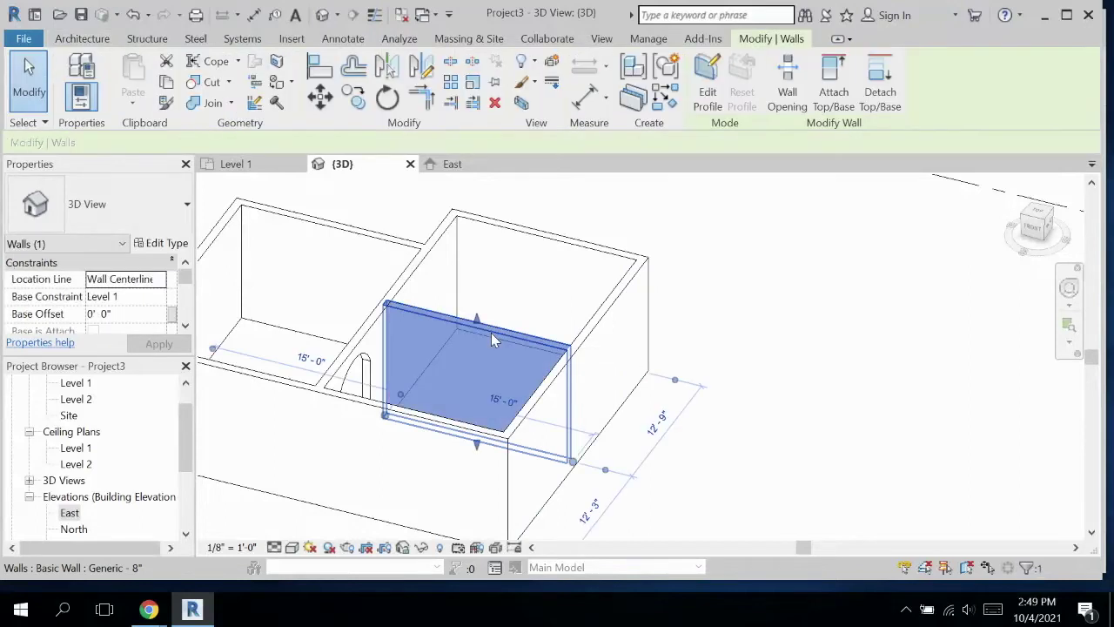
left_click(708, 80)
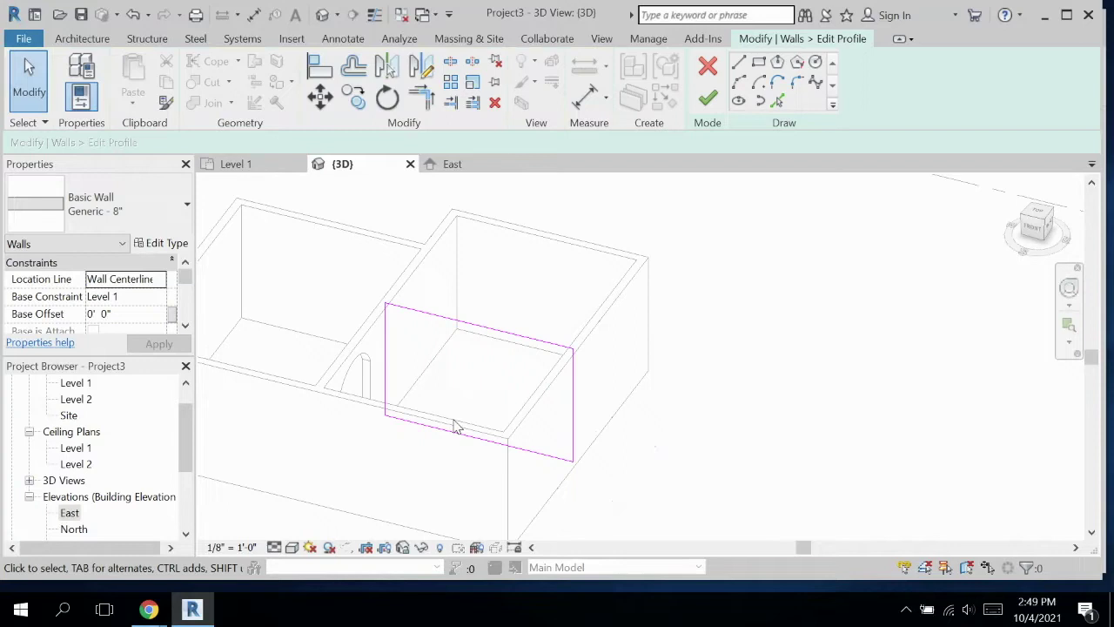
left_click(1035, 228)
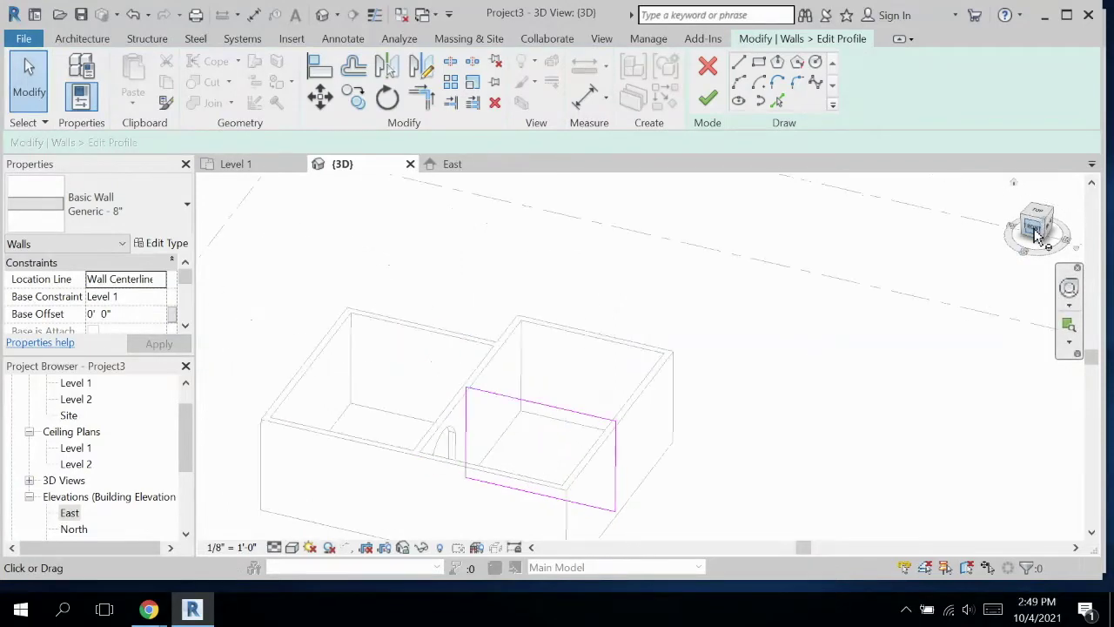
scroll(584, 380, "up", 6)
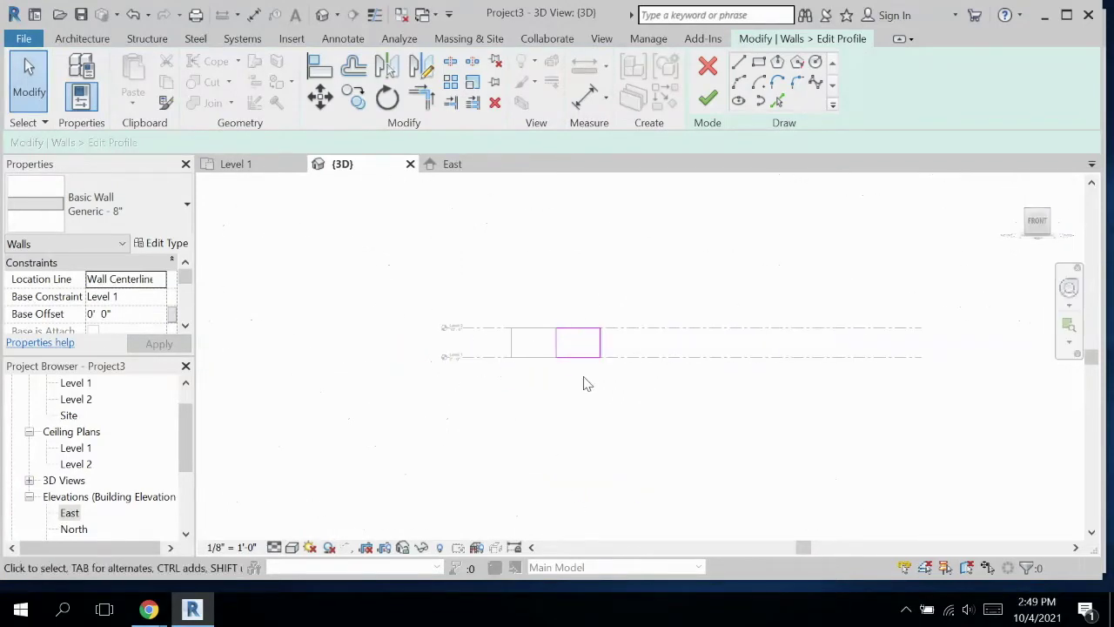
scroll(590, 392, "up", 3)
middle_click_drag(591, 399, 577, 380)
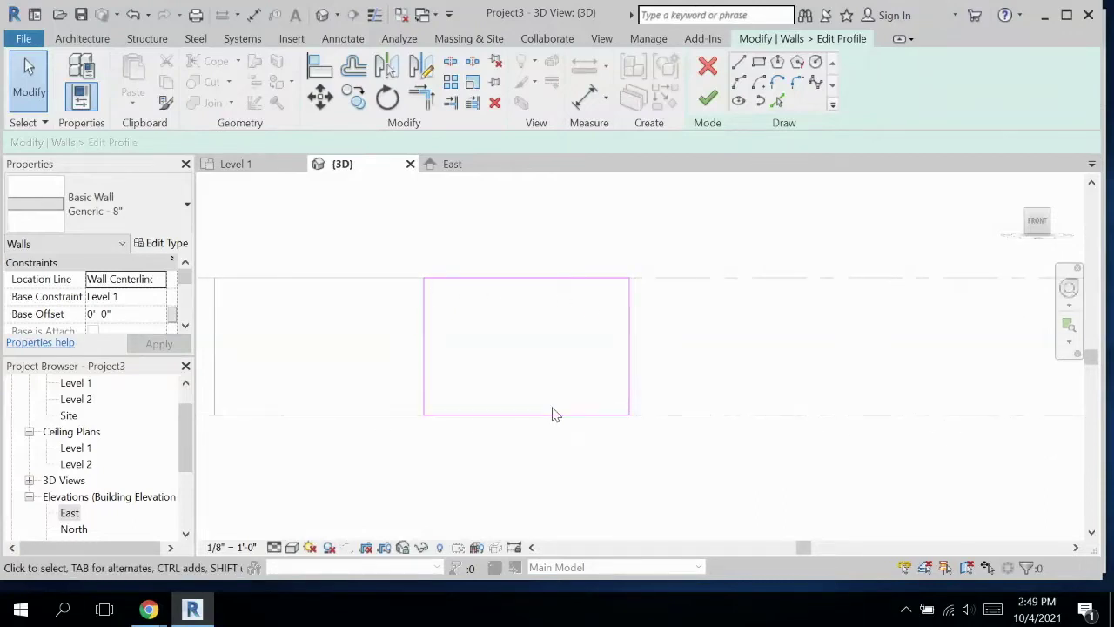
- Sketch two vertical lines about 8'-0" tall from the profile's base, each about 1'-0" in from its end
left_click(741, 65)
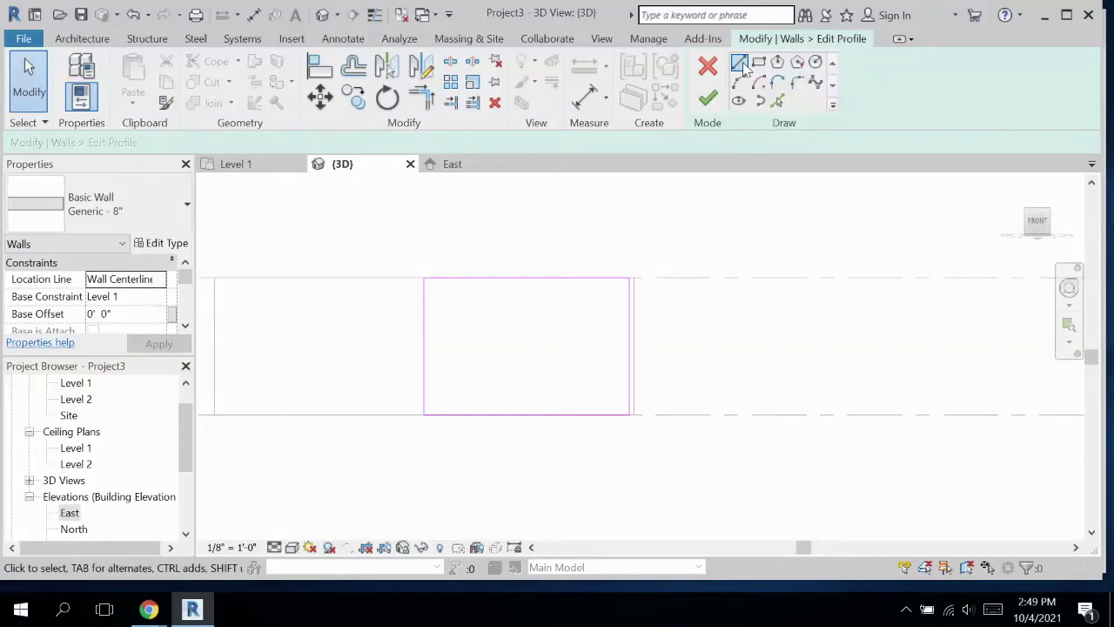
left_click(439, 413)
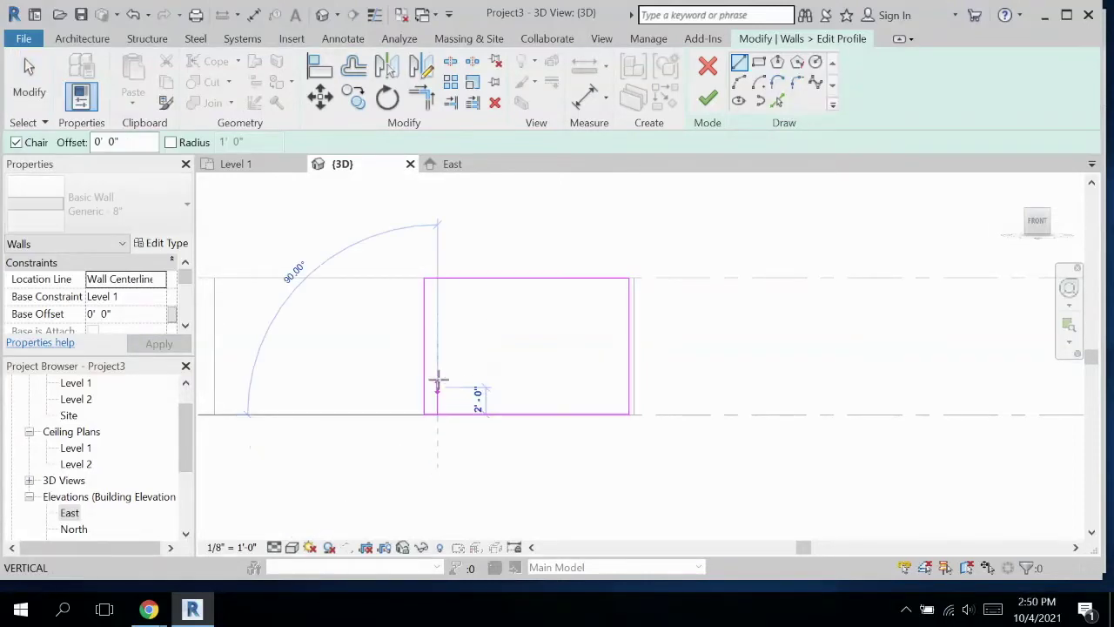
left_click(438, 303)
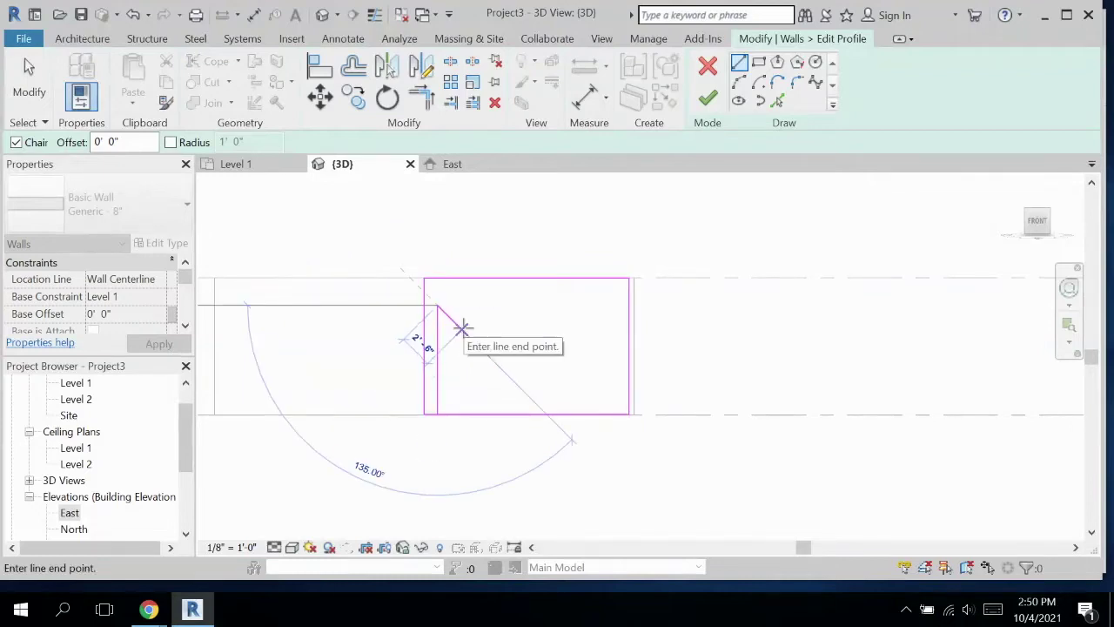
key("Escape")
key("Escape")
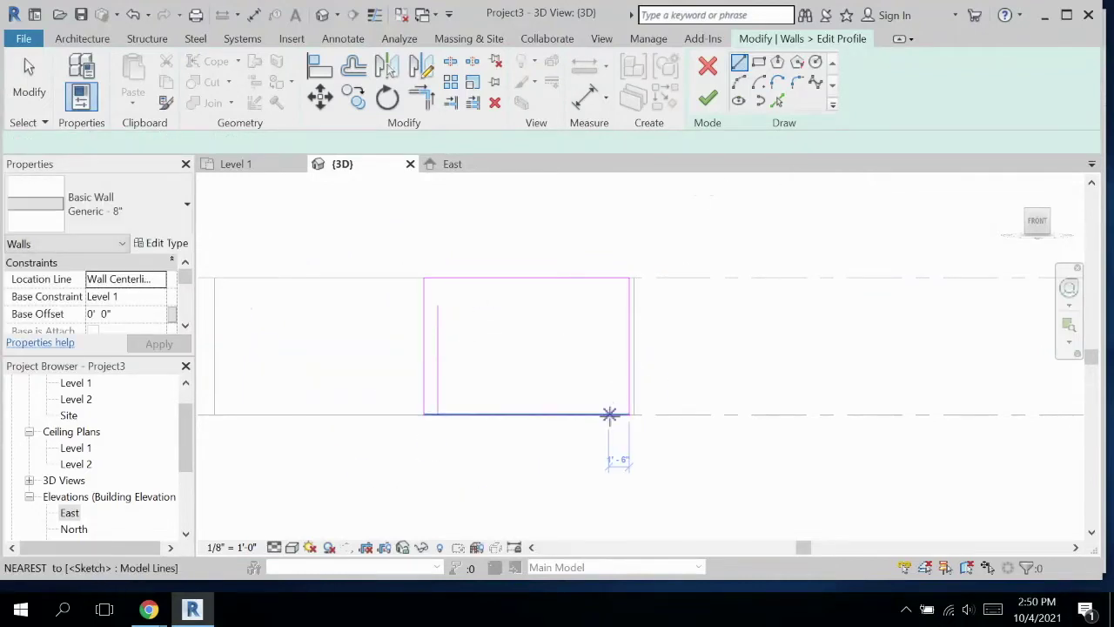
left_click(612, 415)
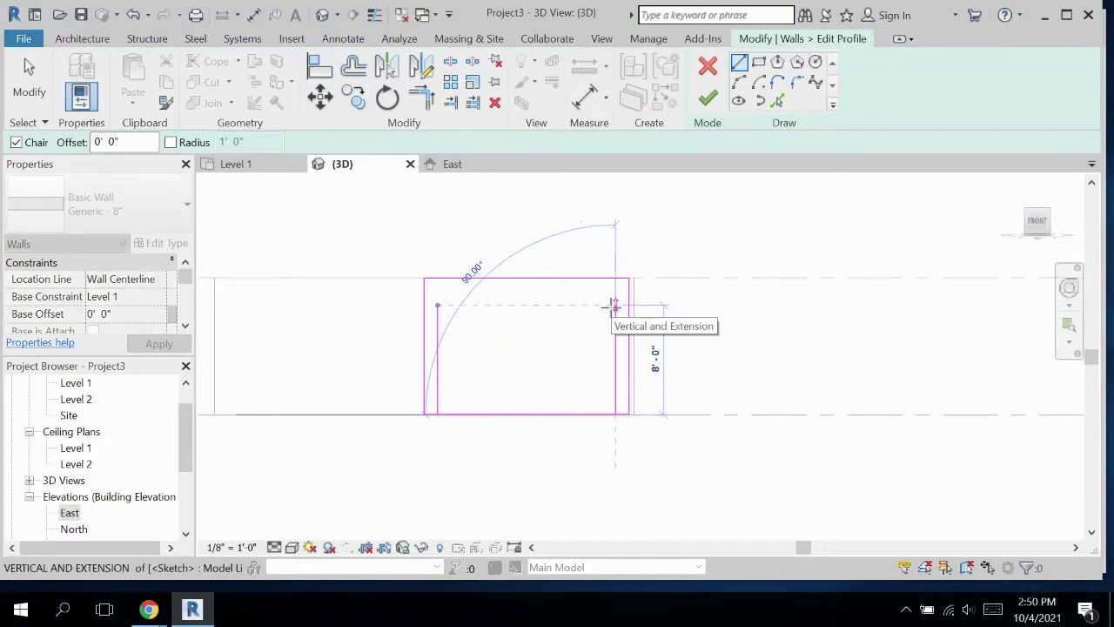
left_click(615, 304)
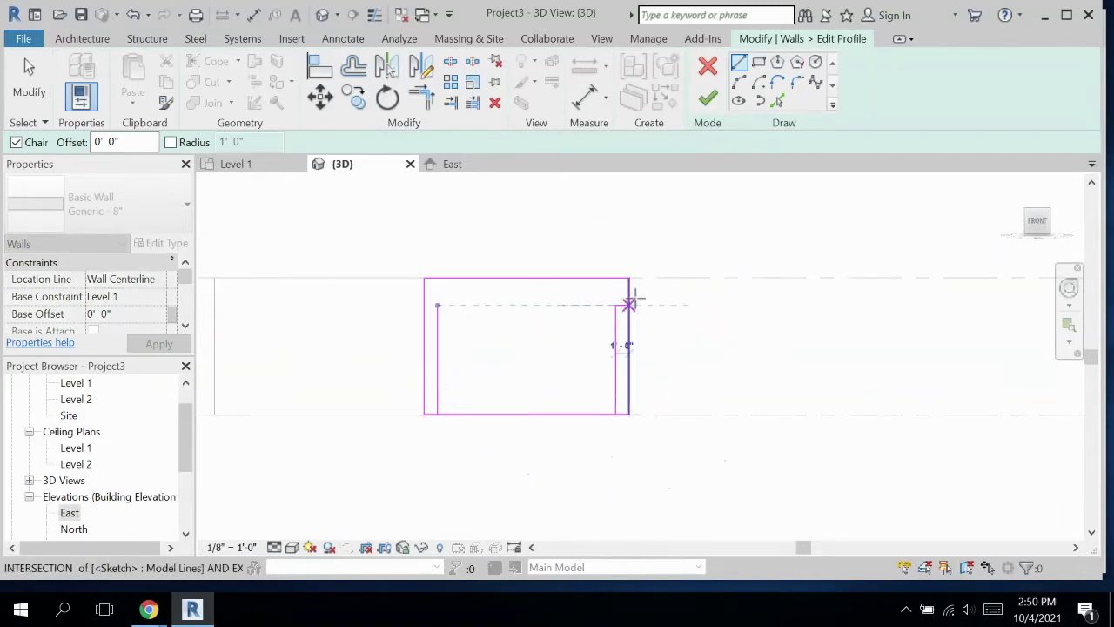
- Try to join the tops of the two vertical lines with a start-end-radius arc of about 6'-6" radius
left_click(740, 81)
left_click(440, 303)
left_click(616, 305)
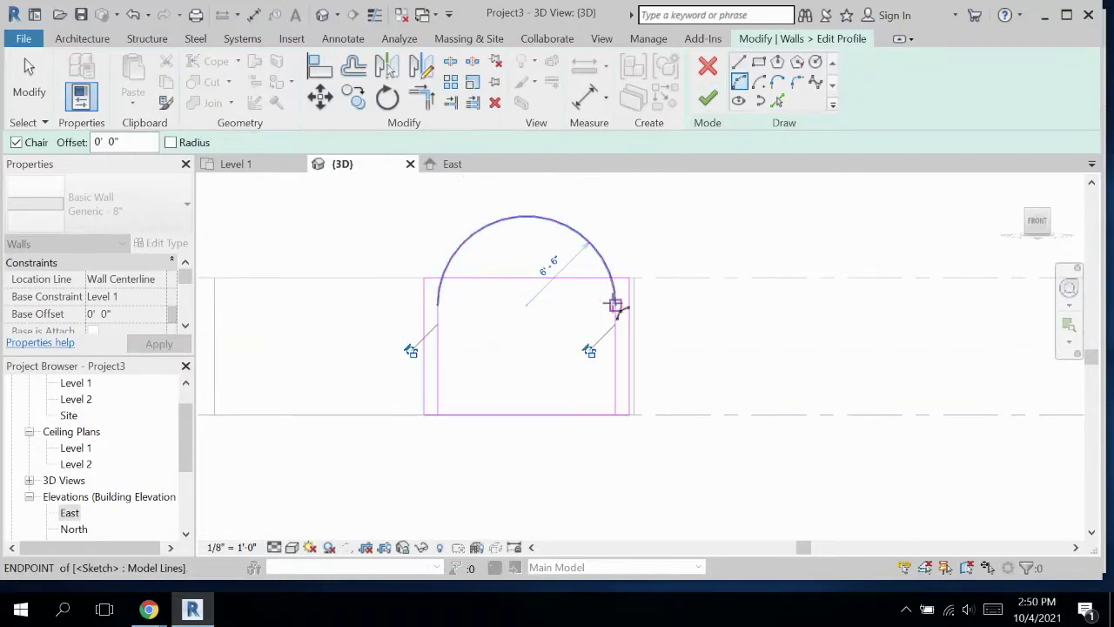
key("ctrl+z")
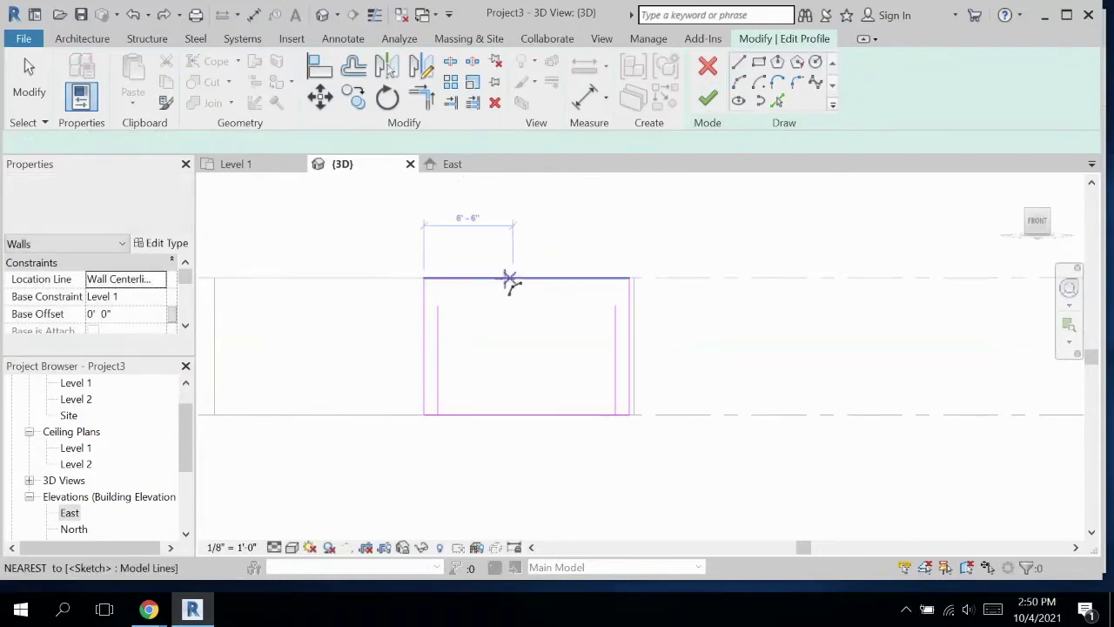
key("Escape")
key("Escape")
- Join the tops of the two vertical lines with a shallow start-end-radius arc of about 16'-9" radius
key("Return")
left_click(436, 304)
left_click(609, 305)
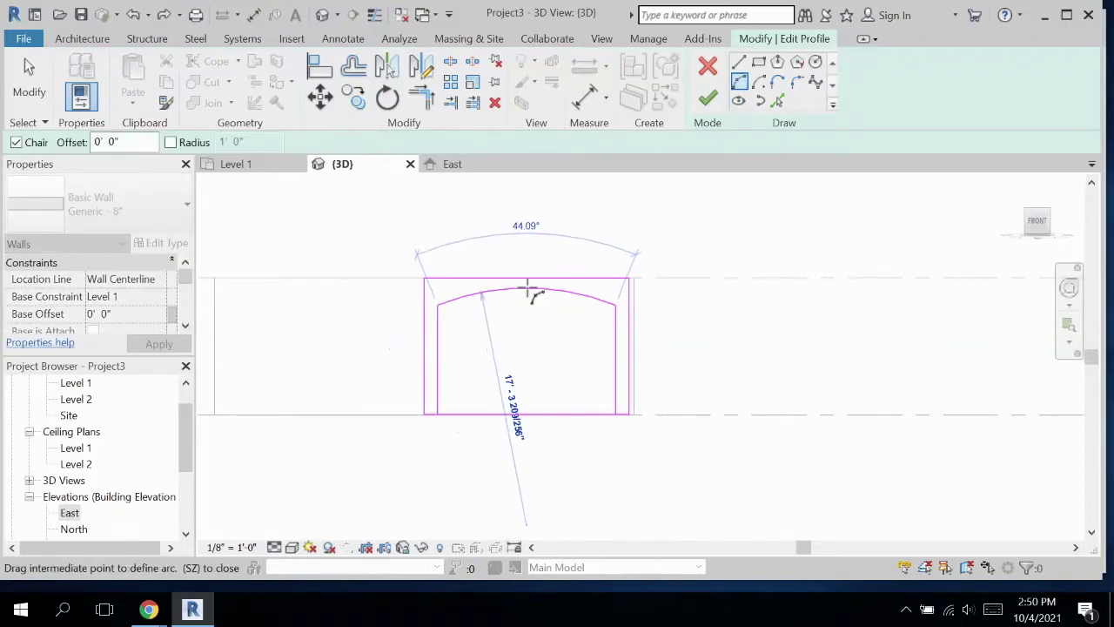
left_click(529, 290)
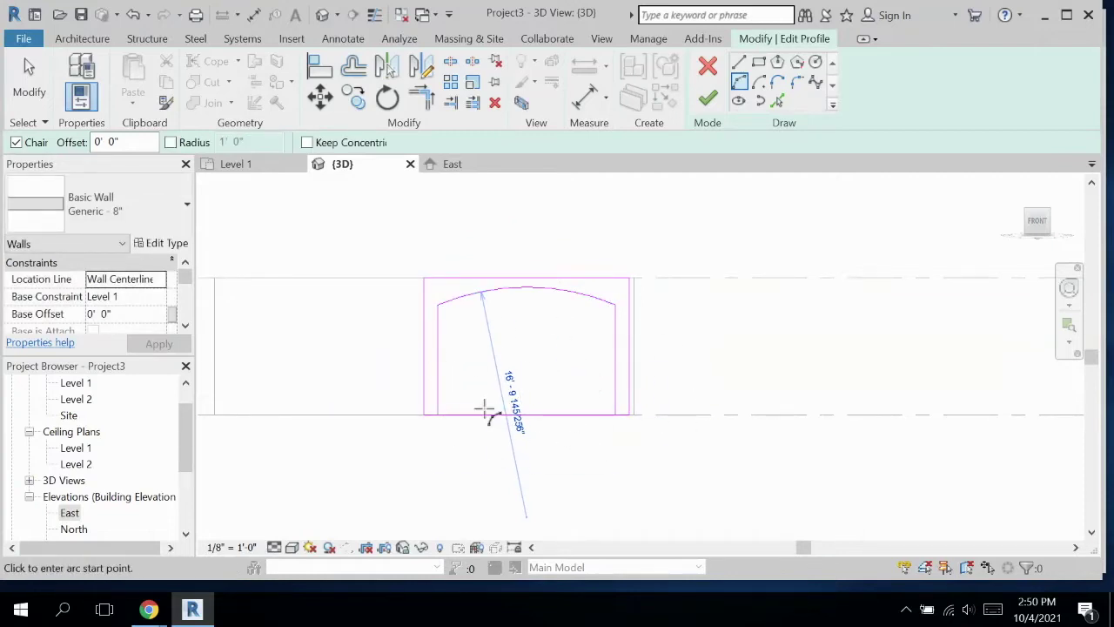
- Split the partition profile's bottom line at both vertical lines and delete the 13'-0" segment between them
left_click(453, 68)
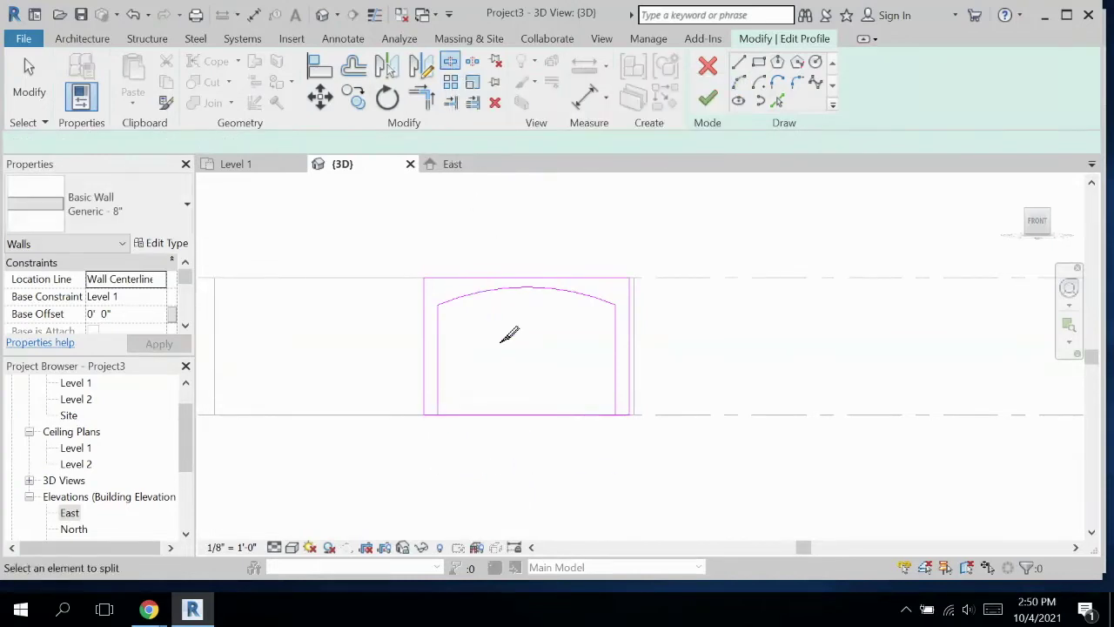
left_click(438, 413)
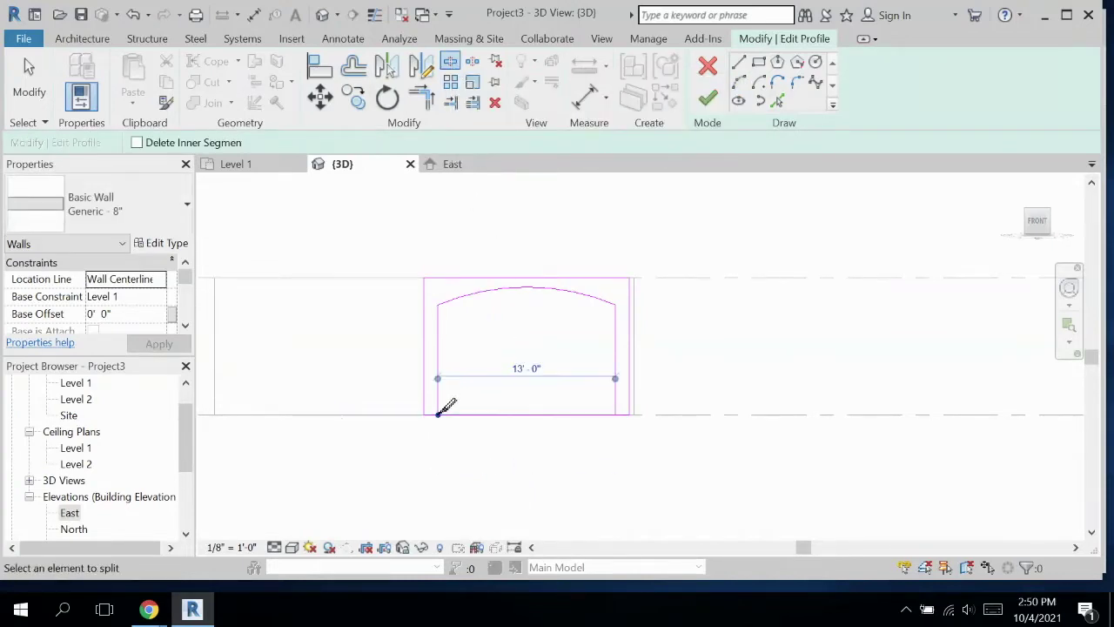
left_click(617, 413)
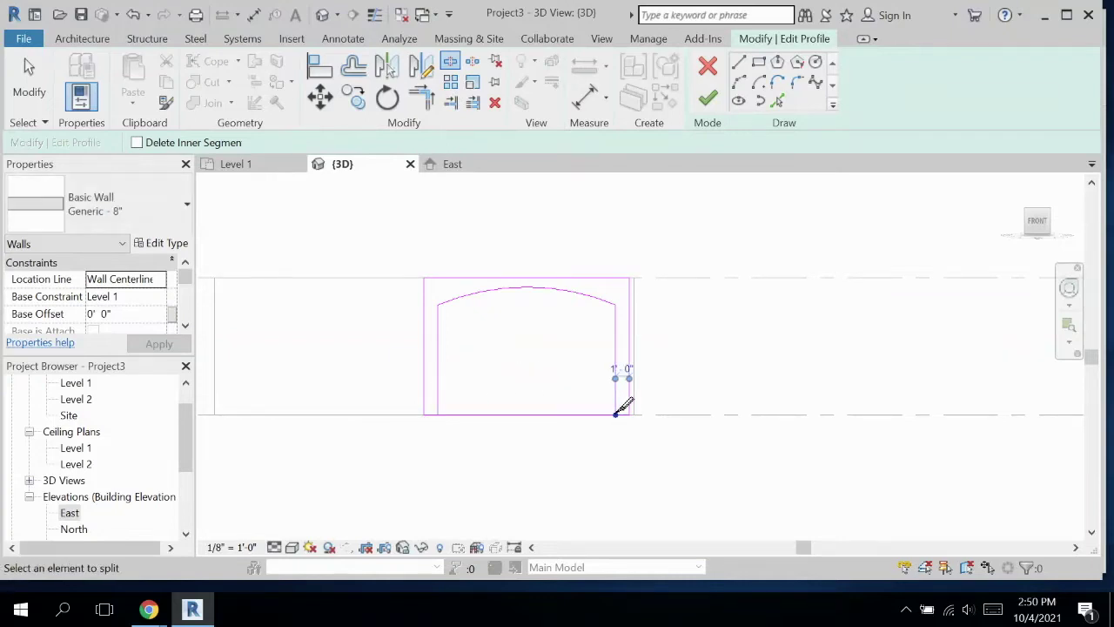
left_click(28, 86)
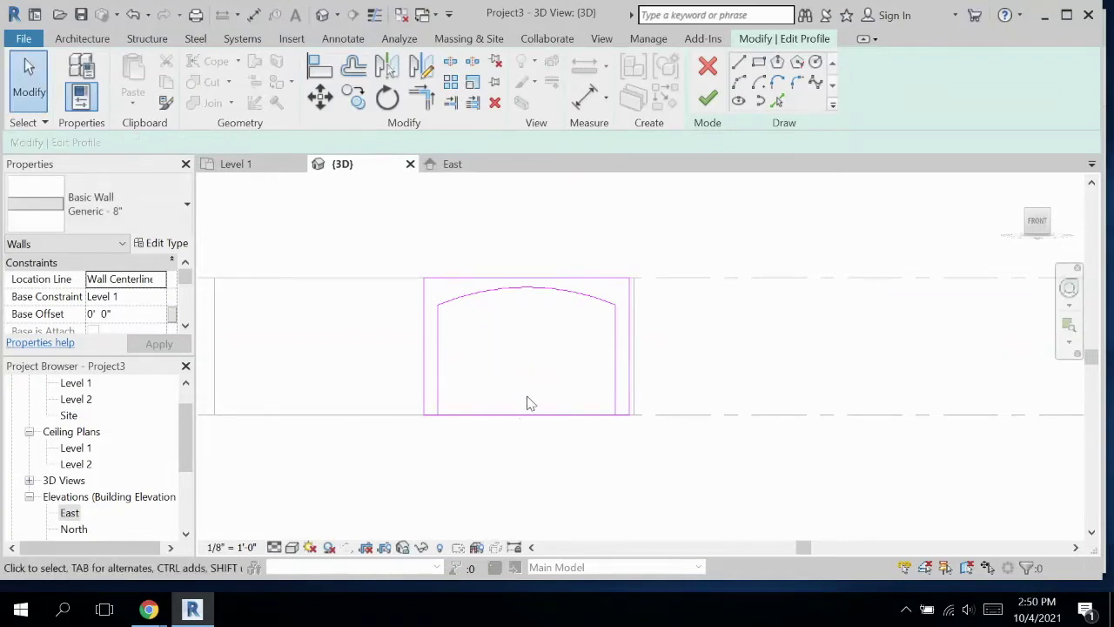
left_click(532, 414)
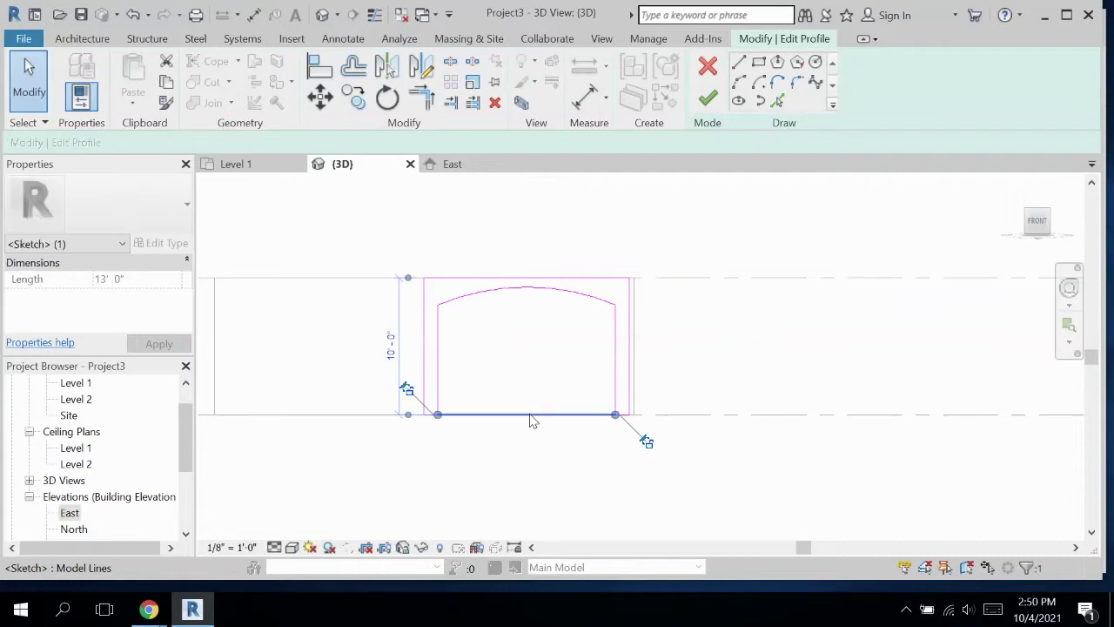
key("Delete")
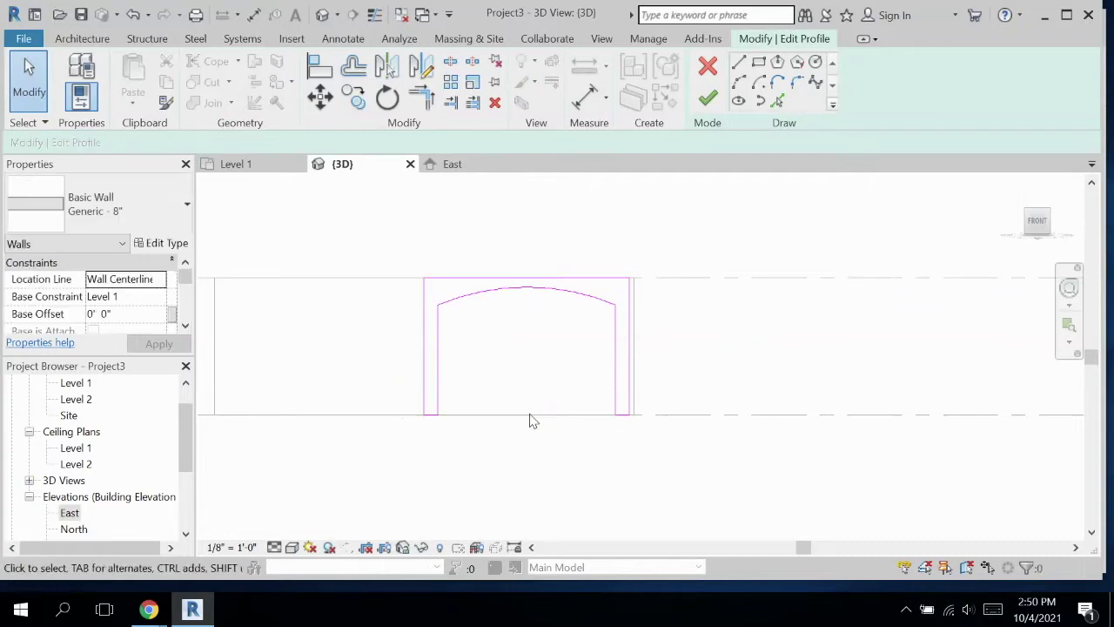
- Finish the partition wall's profile edit and inspect the result in 3D and in the Level 1 floor plan
left_click(708, 99)
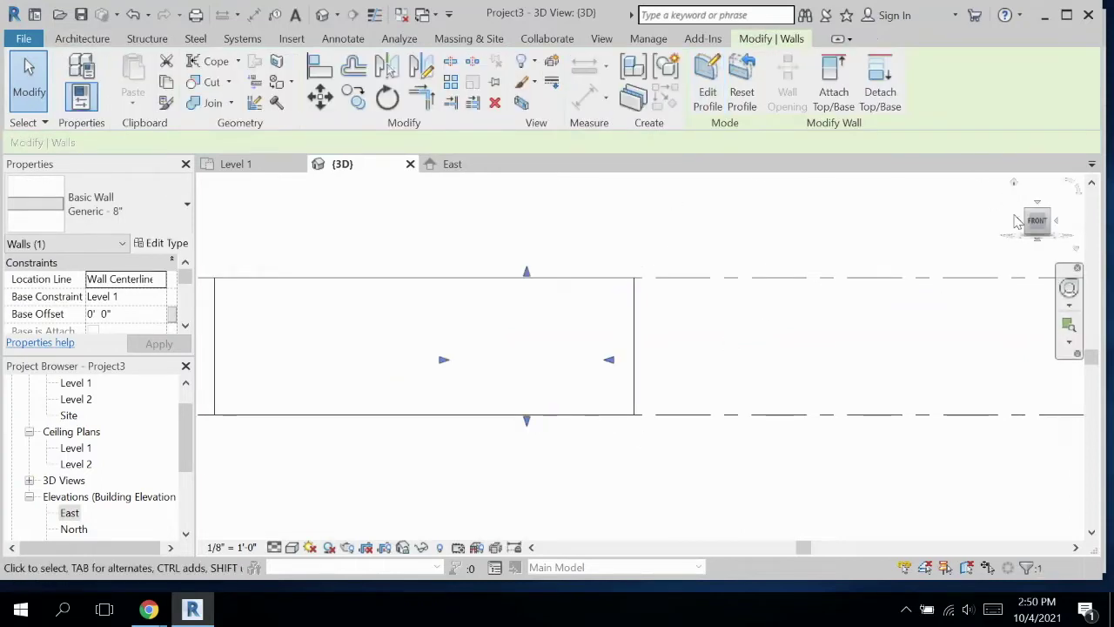
middle_click_drag(842, 272, 814, 521, "shift")
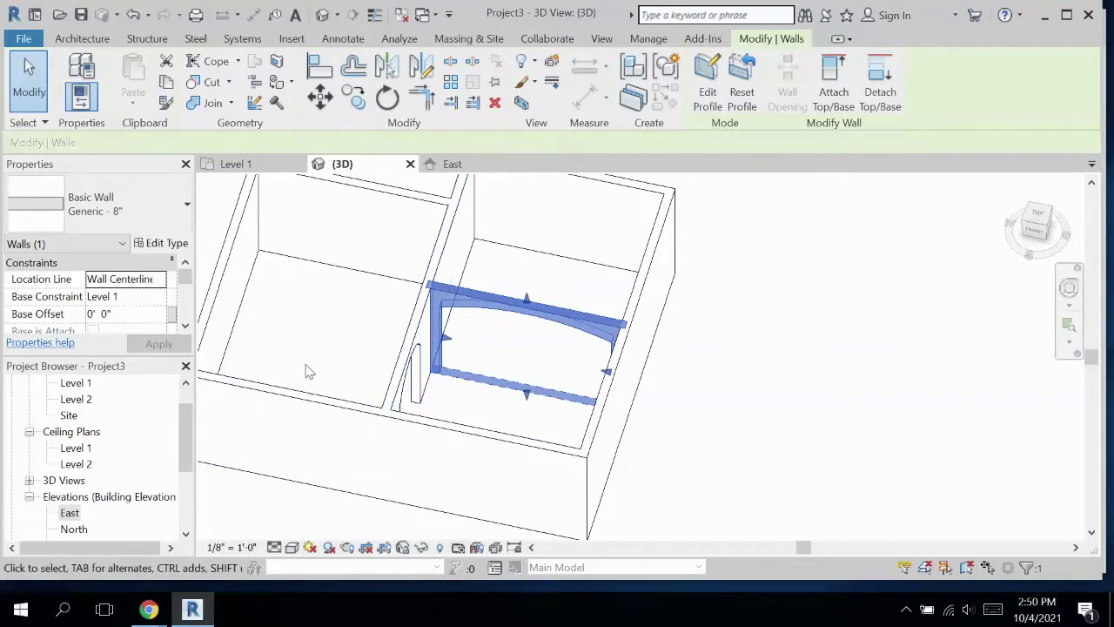
scroll(645, 406, "down", 3)
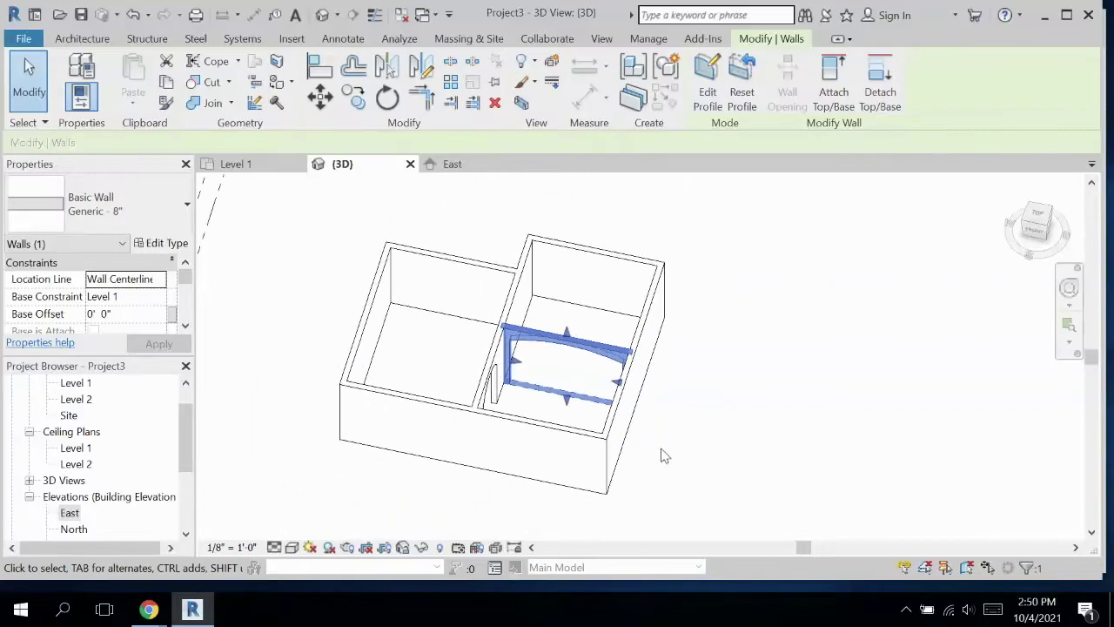
middle_click_drag(661, 455, 657, 388, "shift")
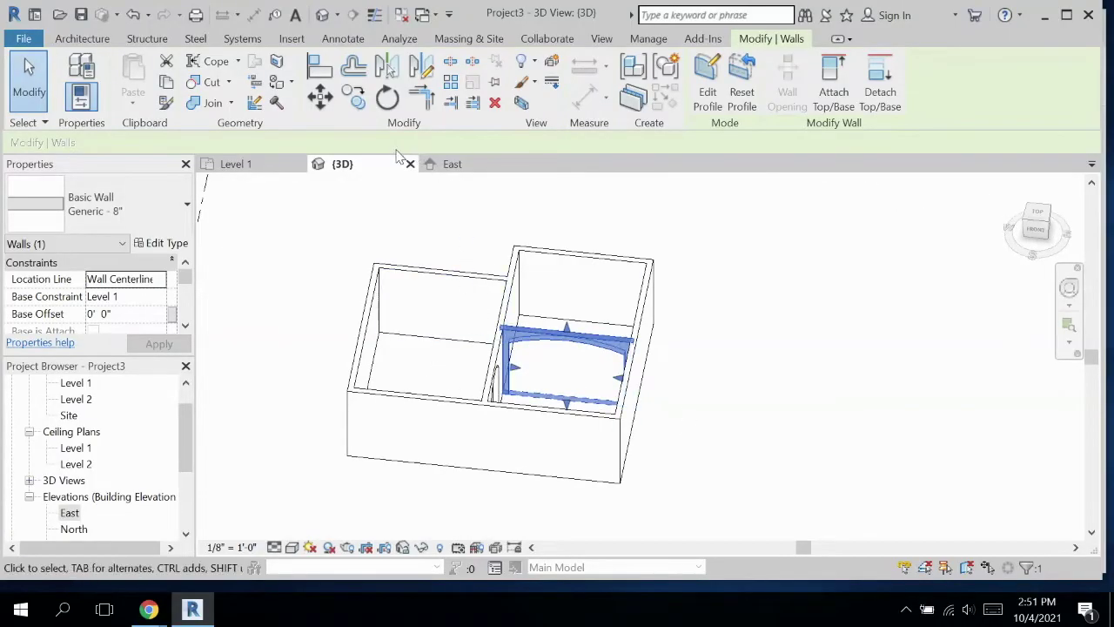
left_click(268, 167)
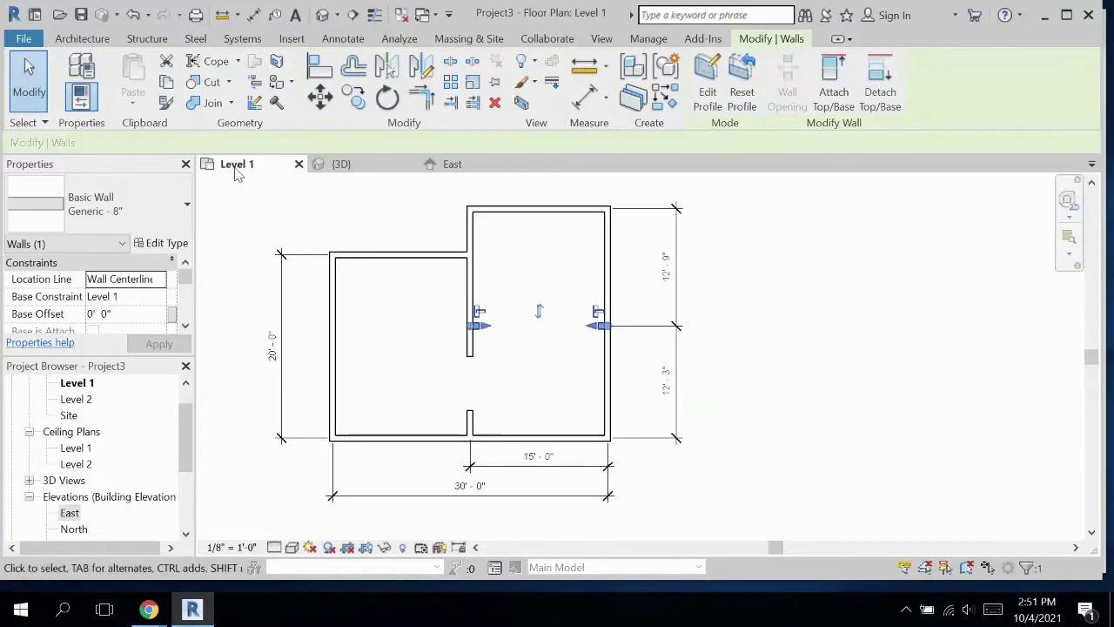
- Start a Generic - 12" floor on Level 1 and pick the left room's four surrounding walls as its boundary
left_click(741, 346)
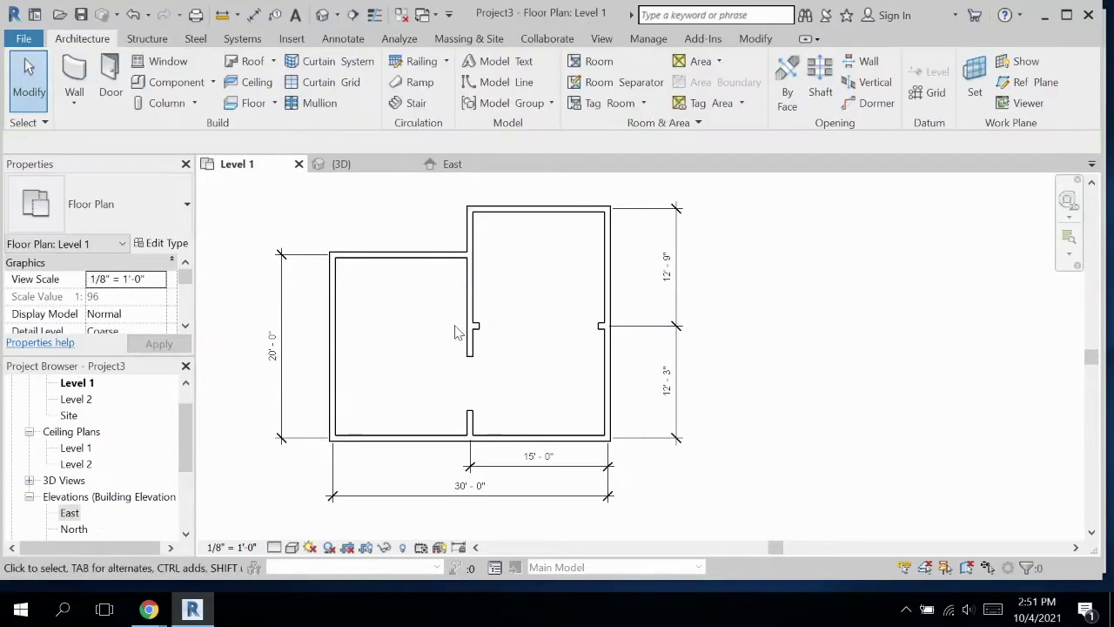
left_click(248, 103)
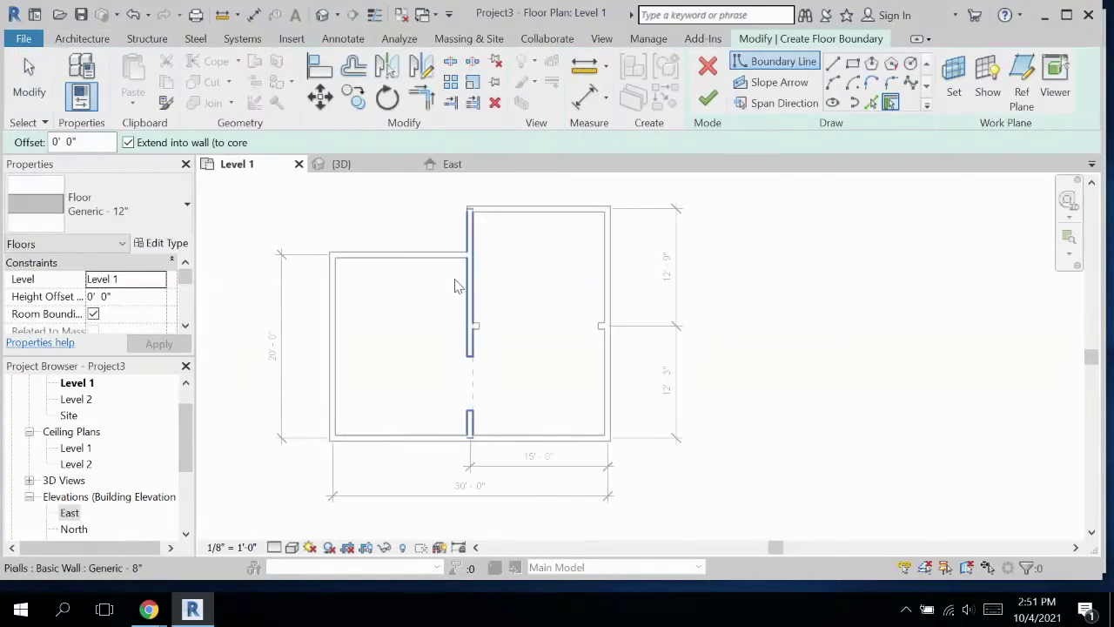
left_click(418, 257)
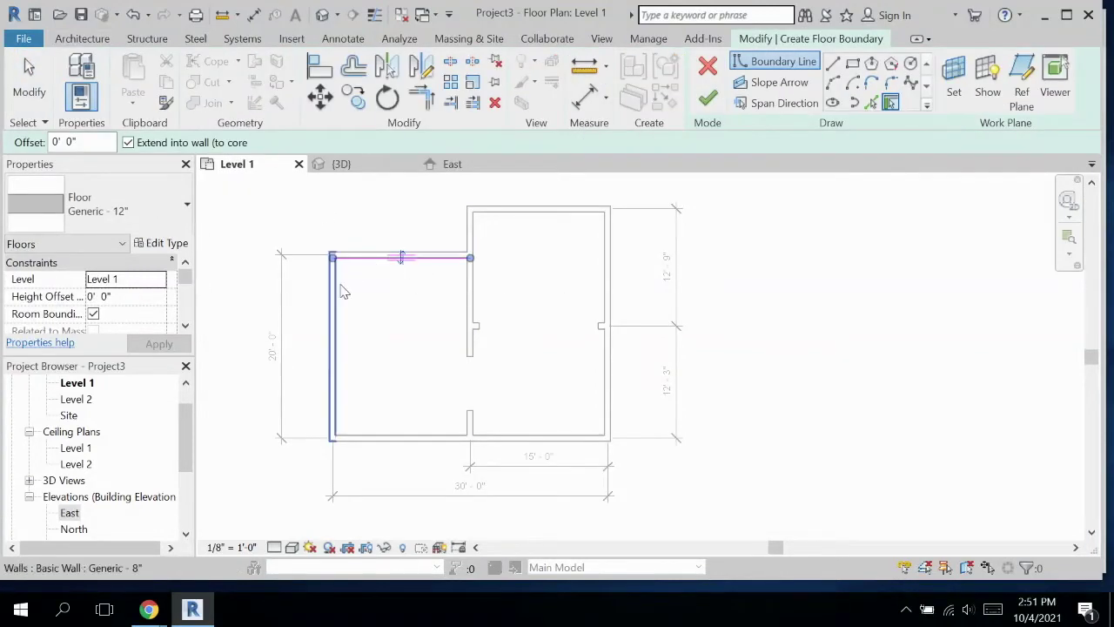
left_click(335, 296)
left_click(438, 437)
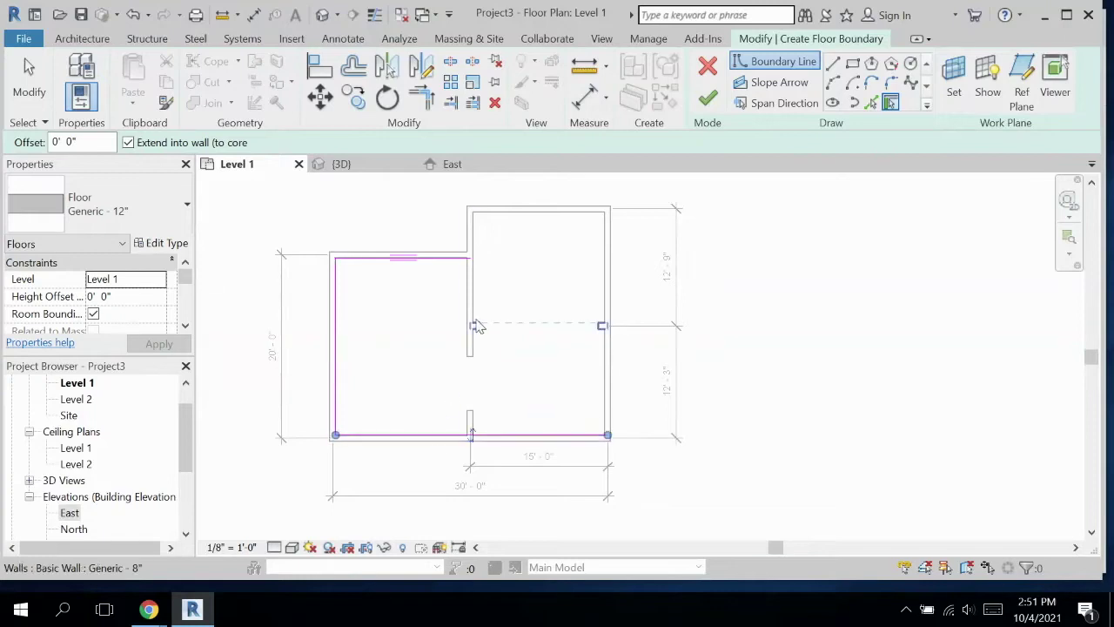
left_click(470, 317)
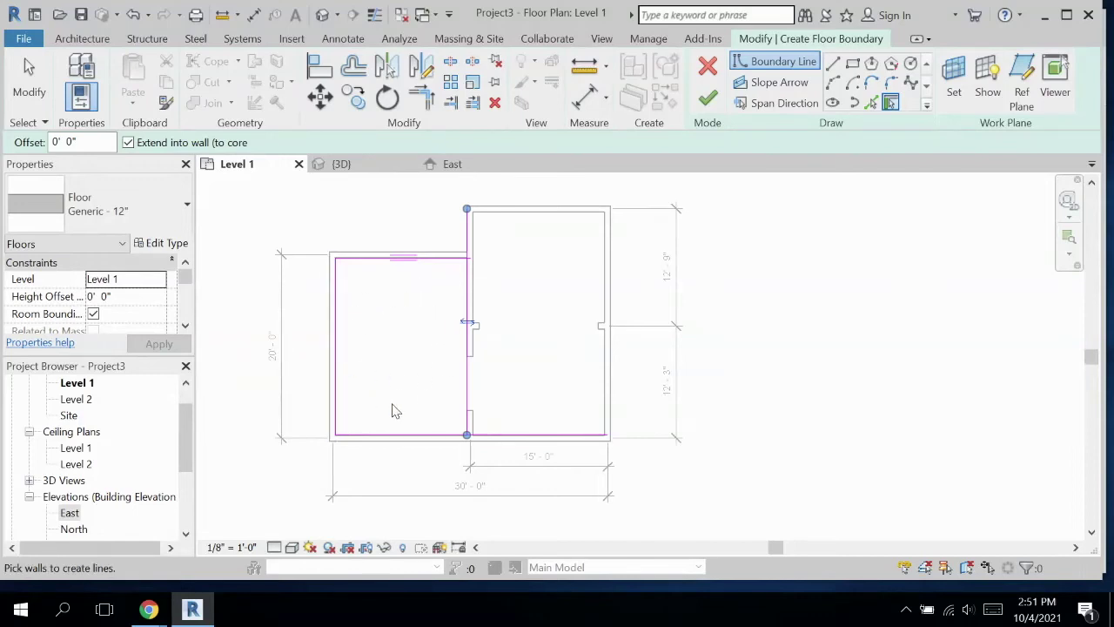
- Split the floor boundary at the left room's two right-hand corners and delete the excess segments above and beside the room
left_click(451, 62)
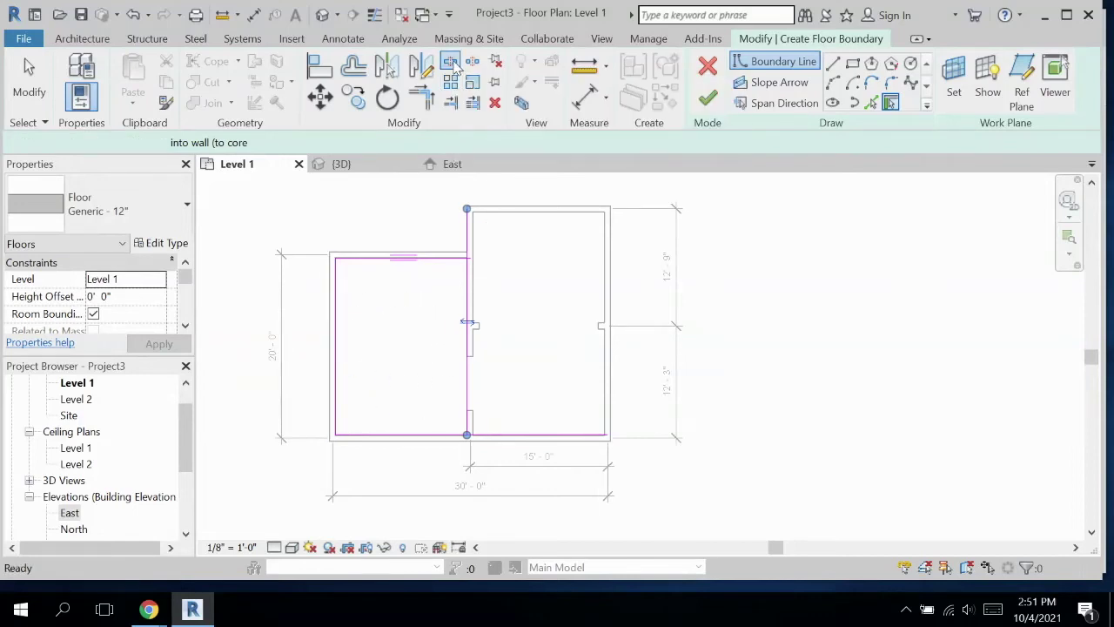
left_click(467, 433)
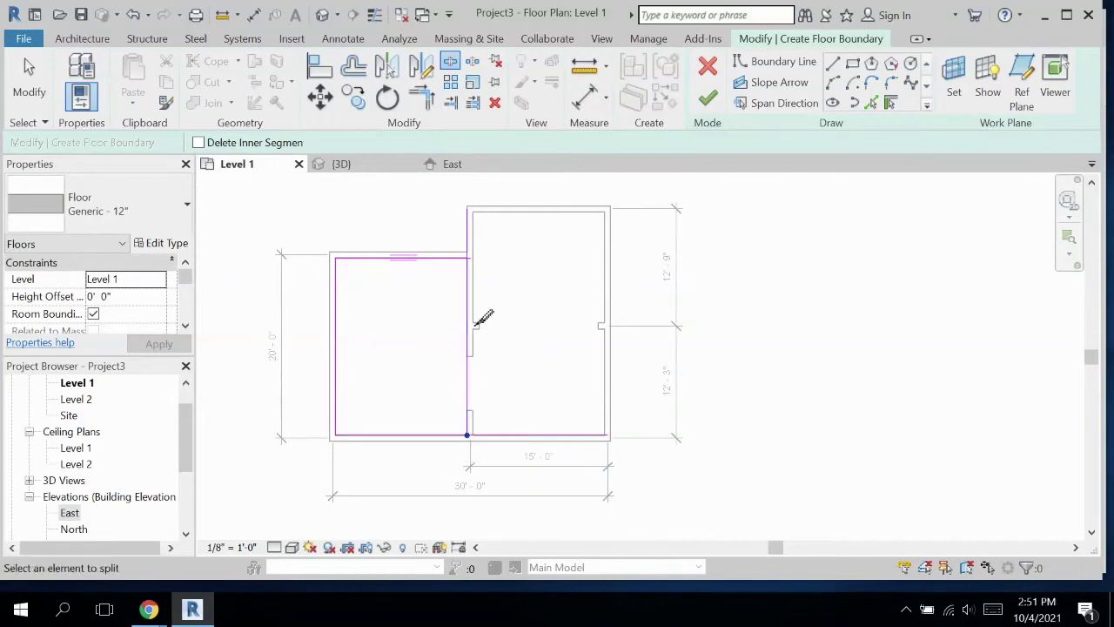
left_click(467, 258)
key("Escape")
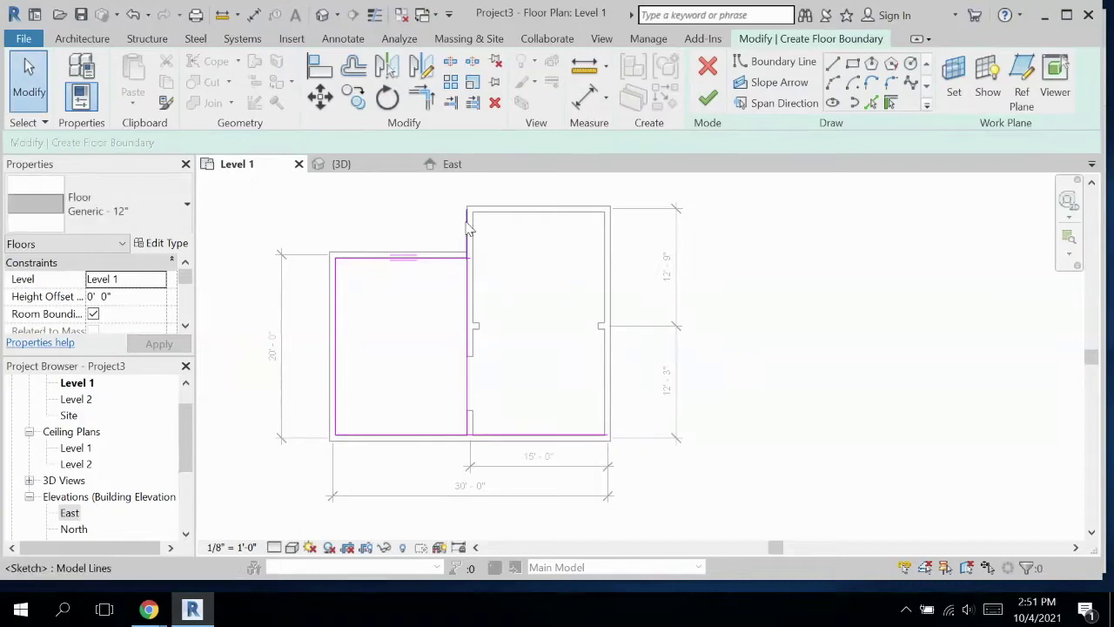
left_click(468, 228)
left_click(520, 245)
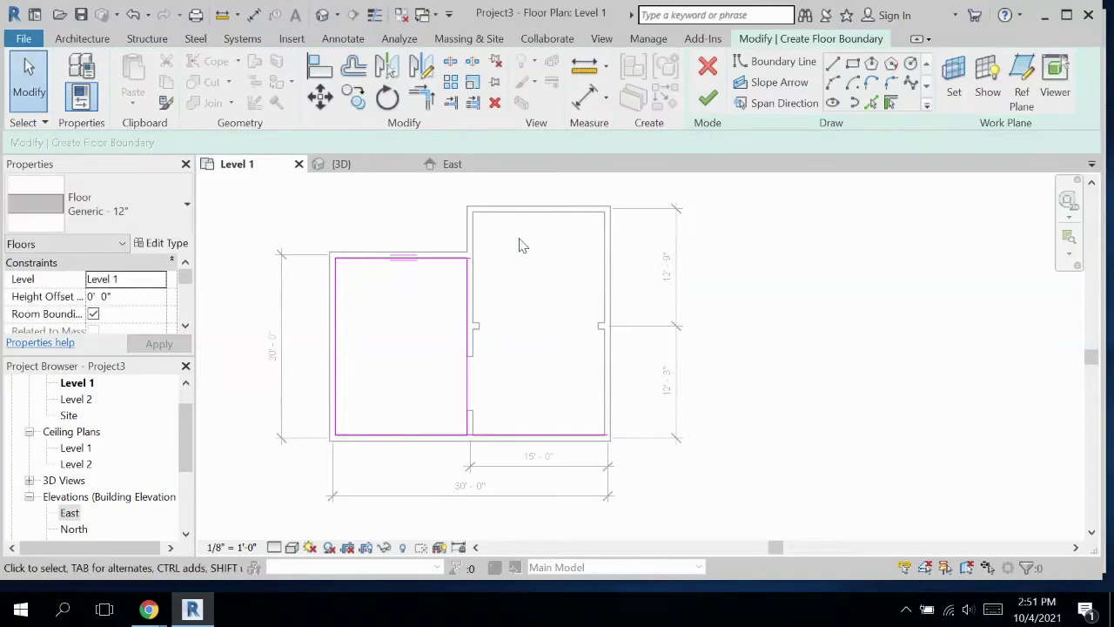
left_click(566, 434)
key("Delete")
- Flip the floor boundary lines along the left room's exterior walls to the outer wall faces
left_click(413, 266)
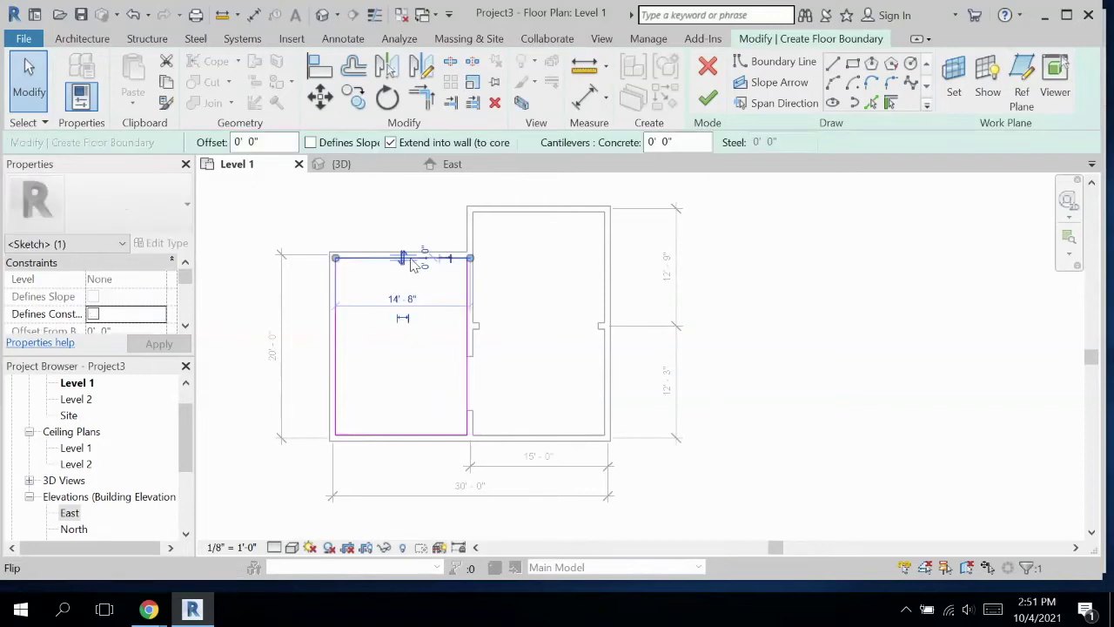
left_click(405, 255)
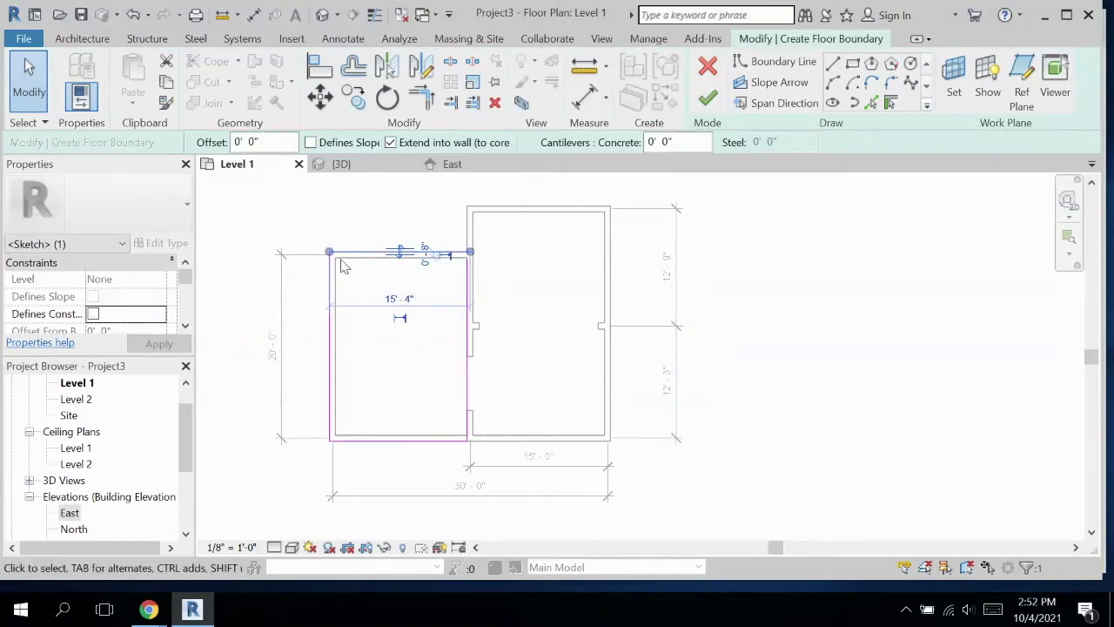
left_click(400, 253)
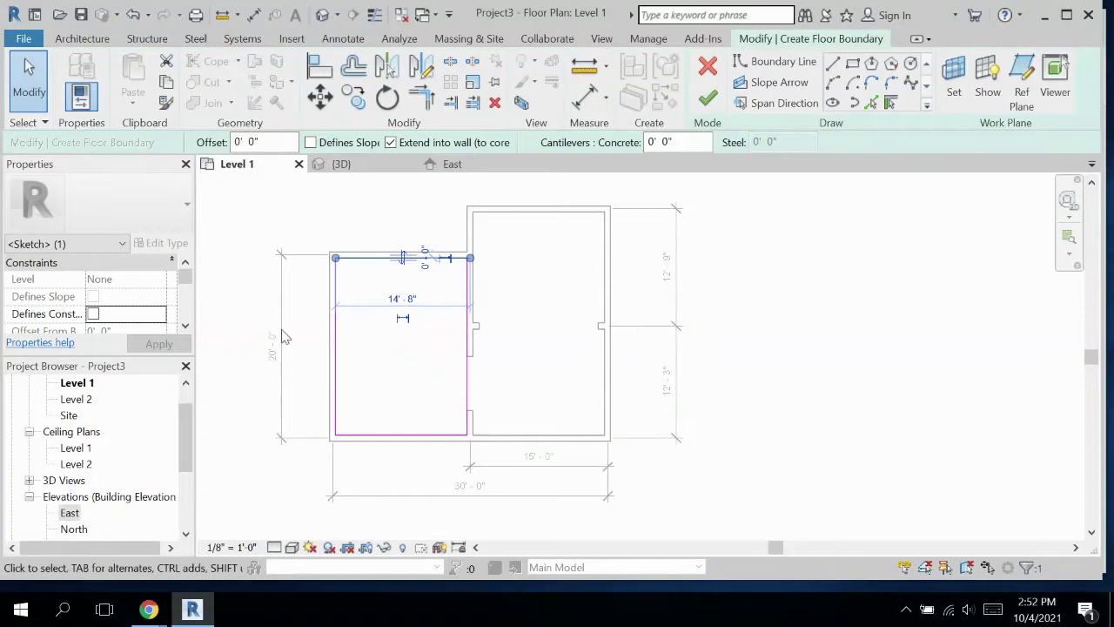
left_click(403, 256)
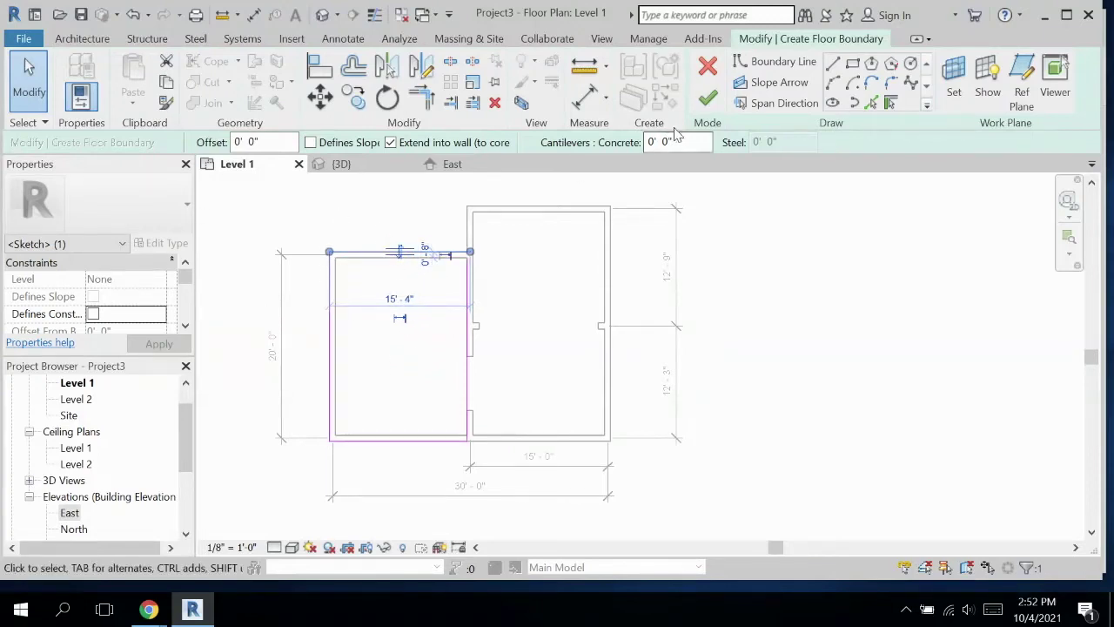
- Try to finish the floor sketch, and close the gap at the boundary's upper-right corner with a vertical line about 0'-10" long
left_click(708, 99)
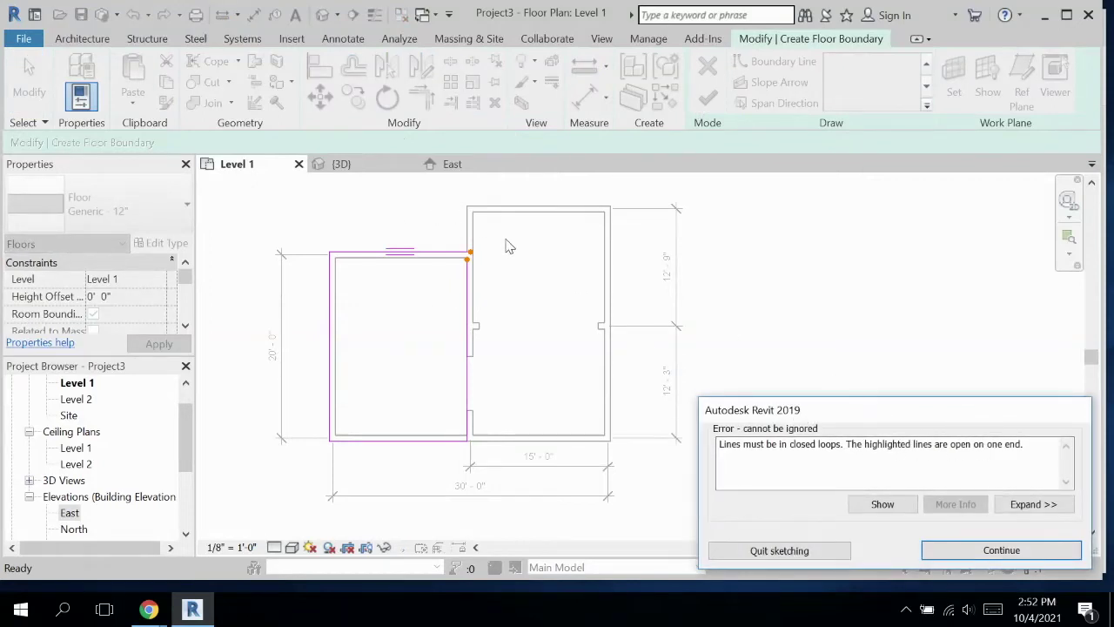
scroll(470, 254, "up", 5)
scroll(470, 255, "up", 3)
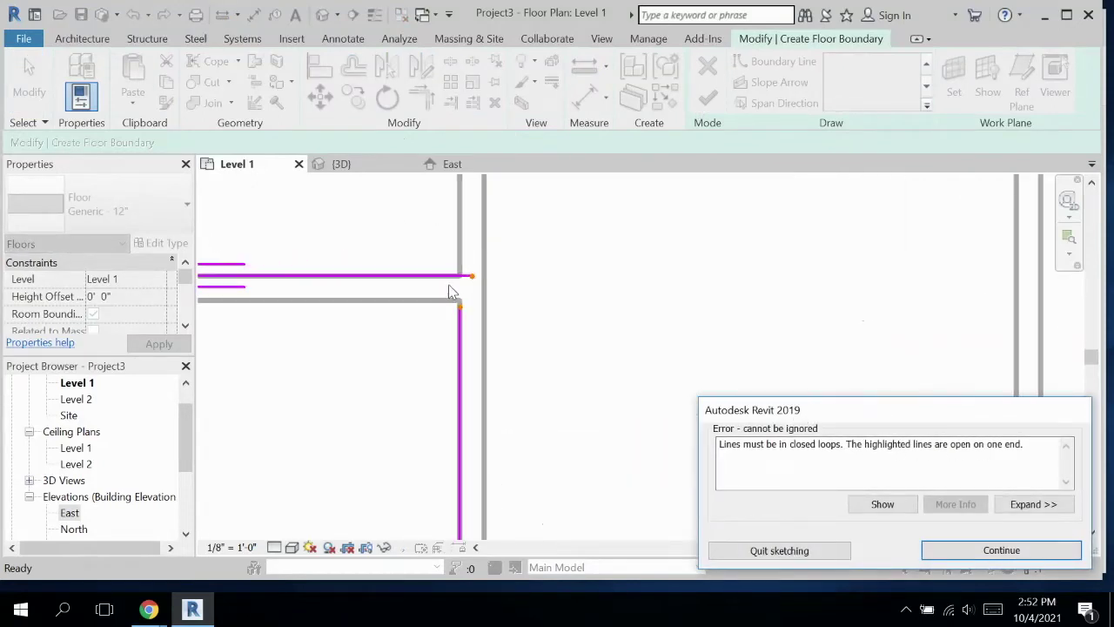
left_click(957, 550)
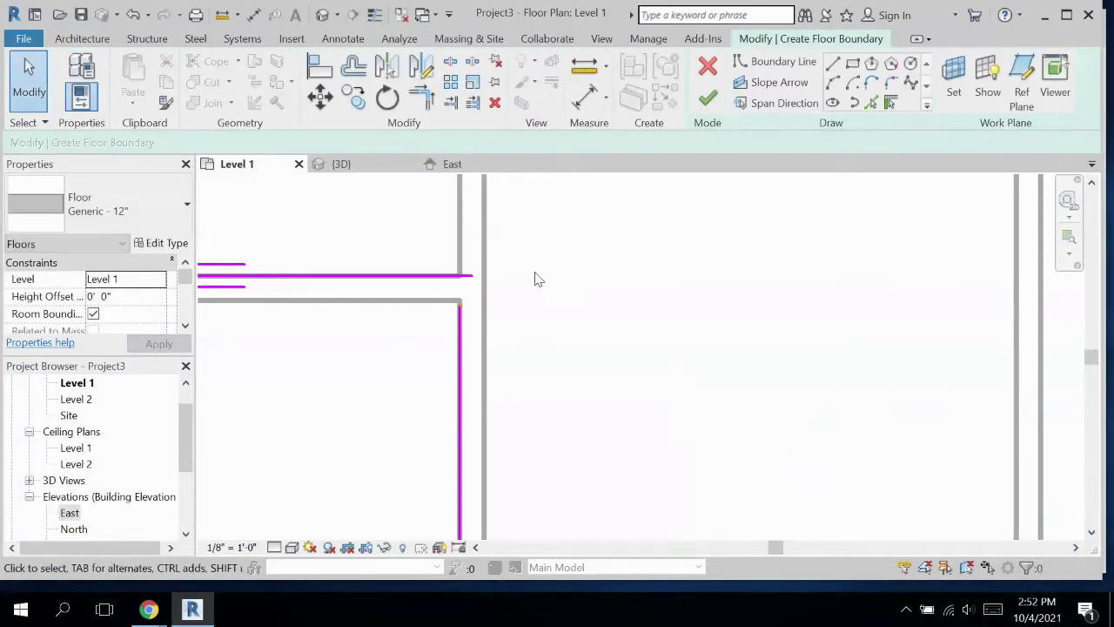
left_click(833, 67)
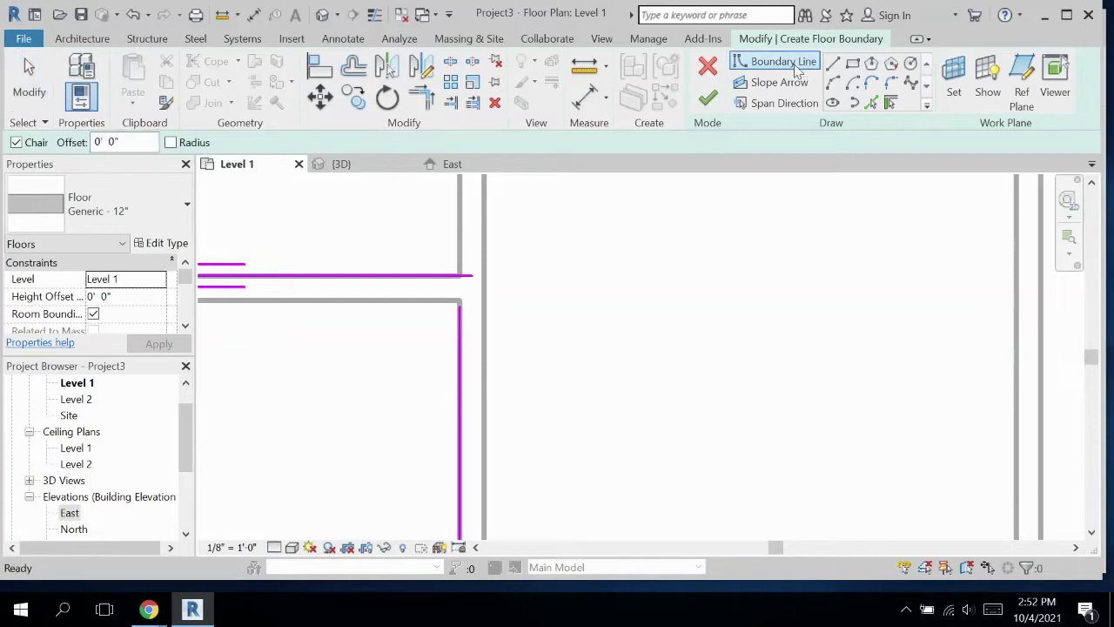
left_click(459, 304)
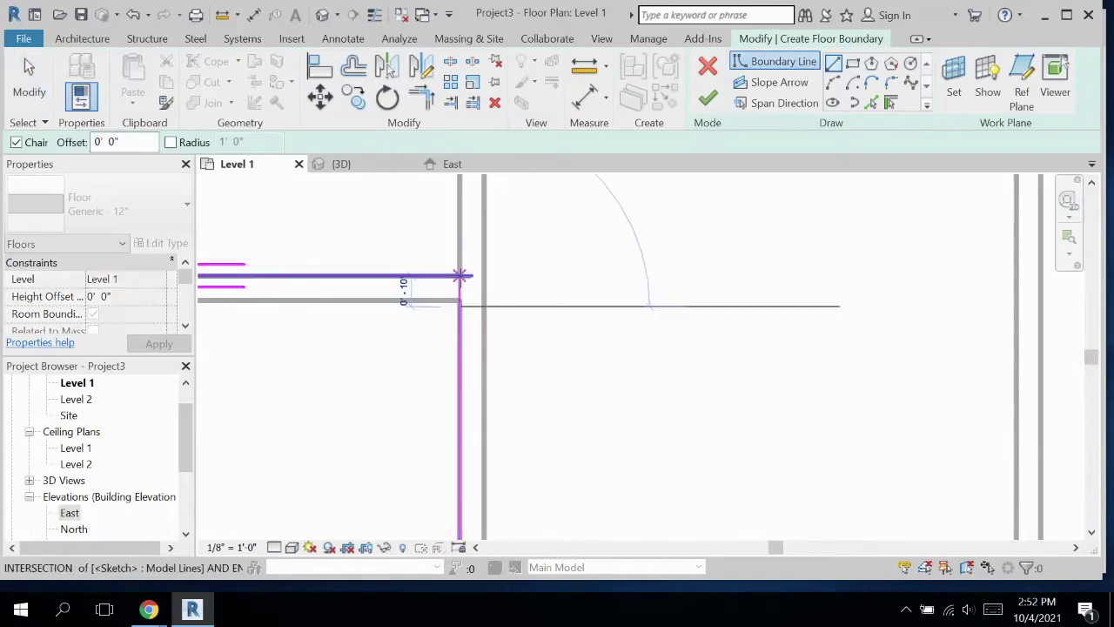
left_click(460, 276)
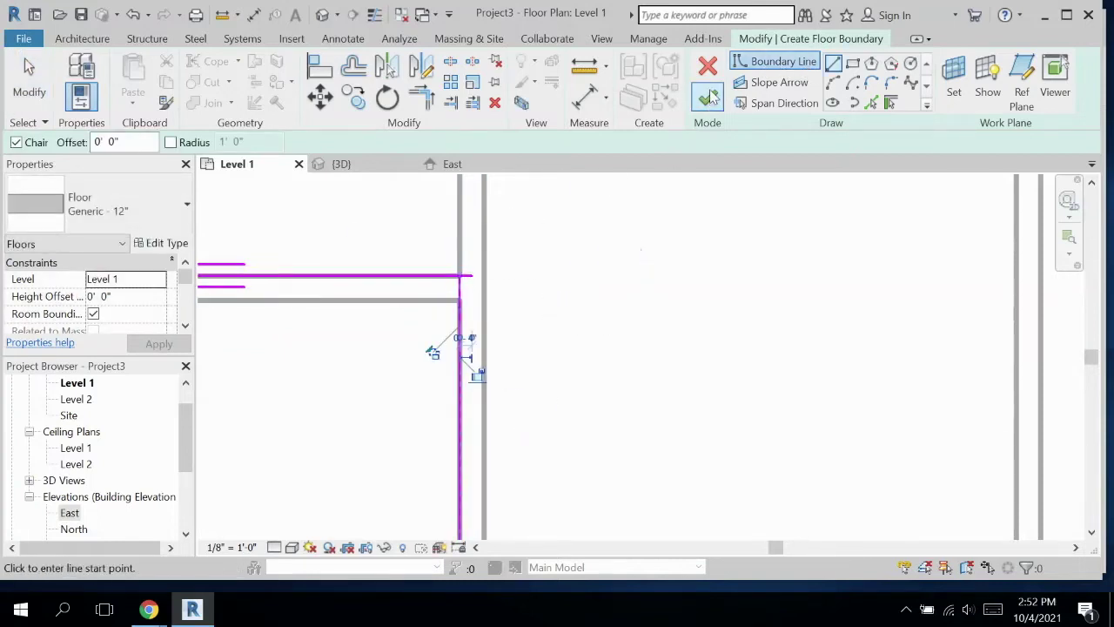
- Try to finish the floor sketch again, and split the top boundary line at the new vertical line and delete its overhang
left_click(708, 98)
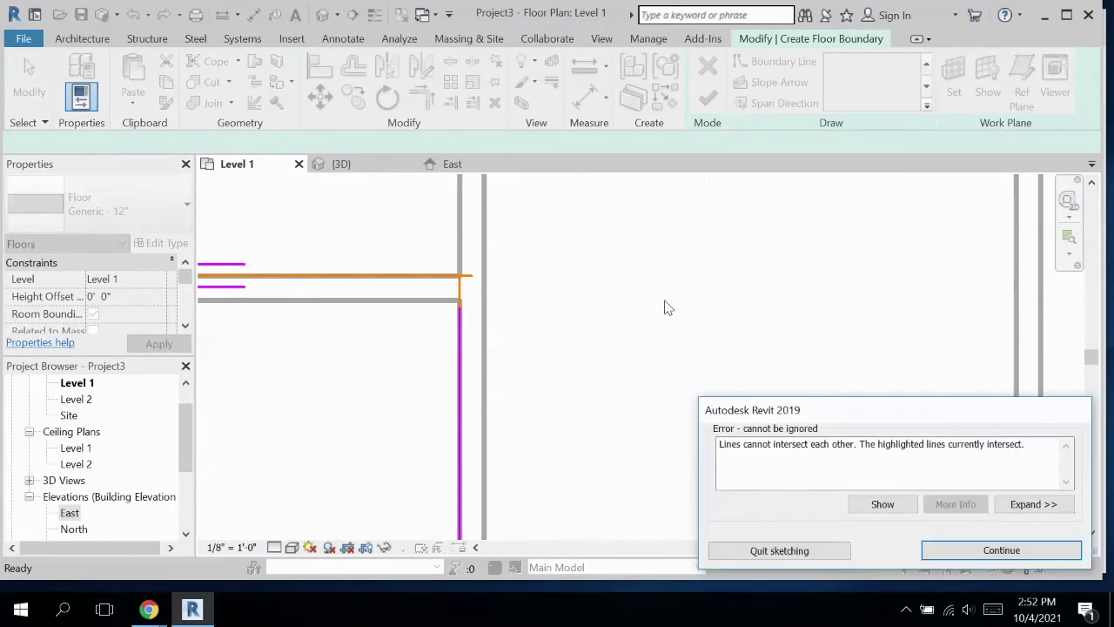
left_click(940, 554)
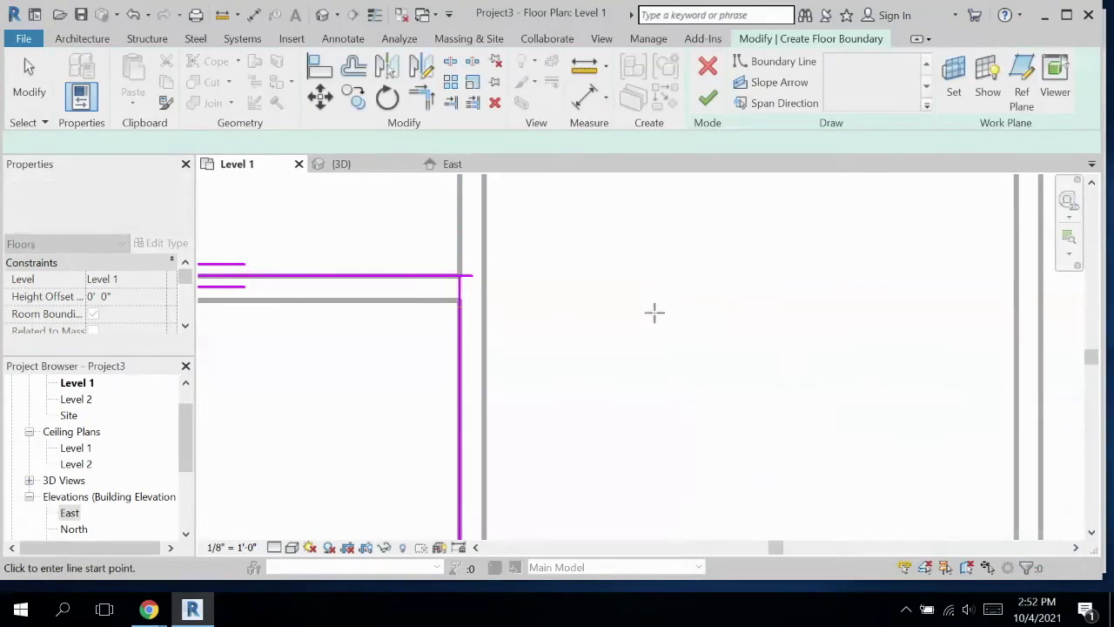
left_click(451, 63)
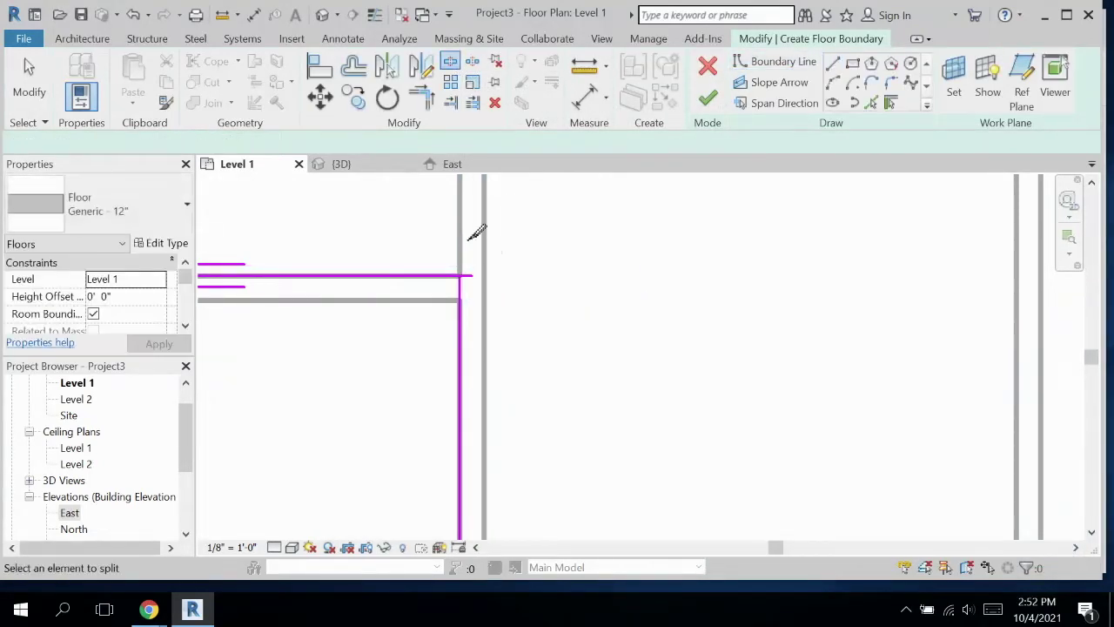
left_click(464, 275)
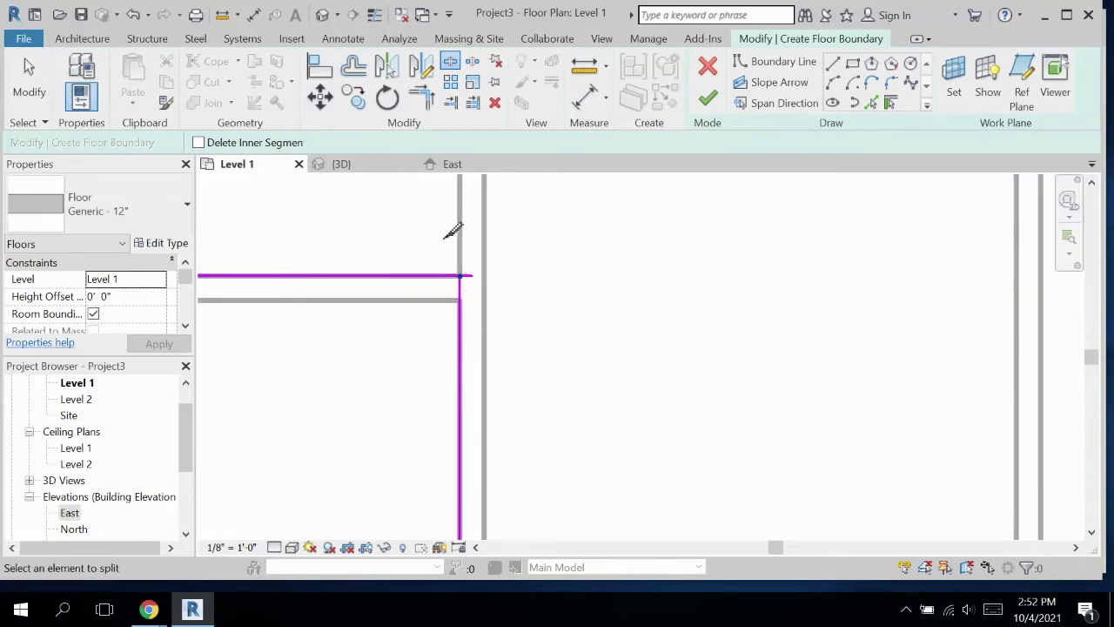
left_click(31, 78)
left_click(467, 277)
key("Escape")
- Finish the left room's floor sketch and change the floor type to Wood Truss Joist 12" - Carpet Finish
scroll(469, 283, "down", 1)
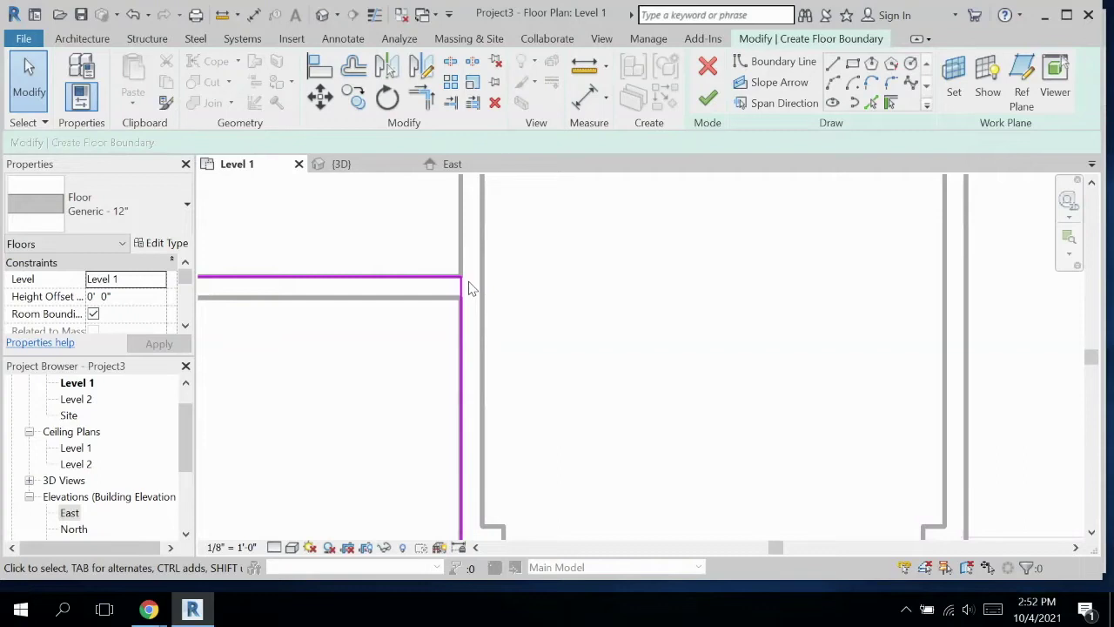
left_click(708, 98)
scroll(600, 290, "down", 4)
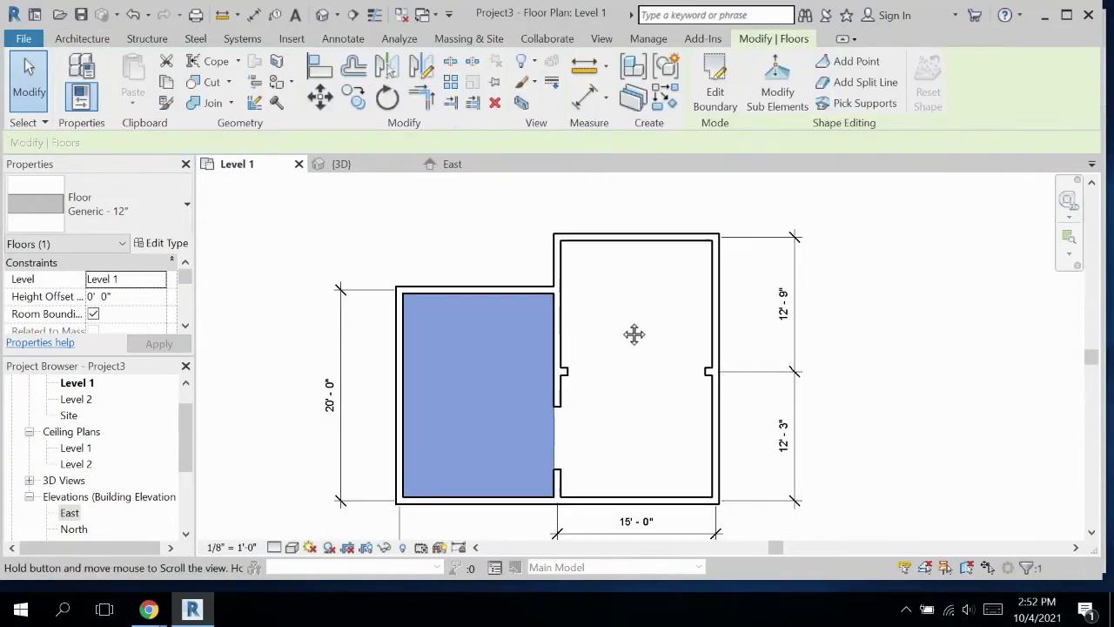
middle_click_drag(634, 335, 660, 286)
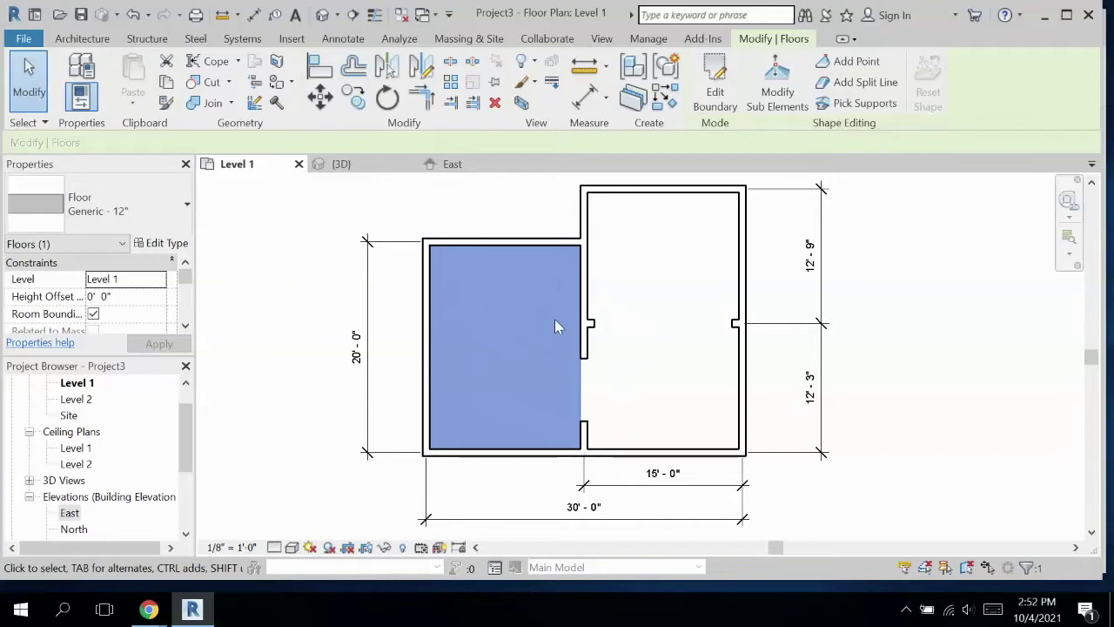
left_click(168, 209)
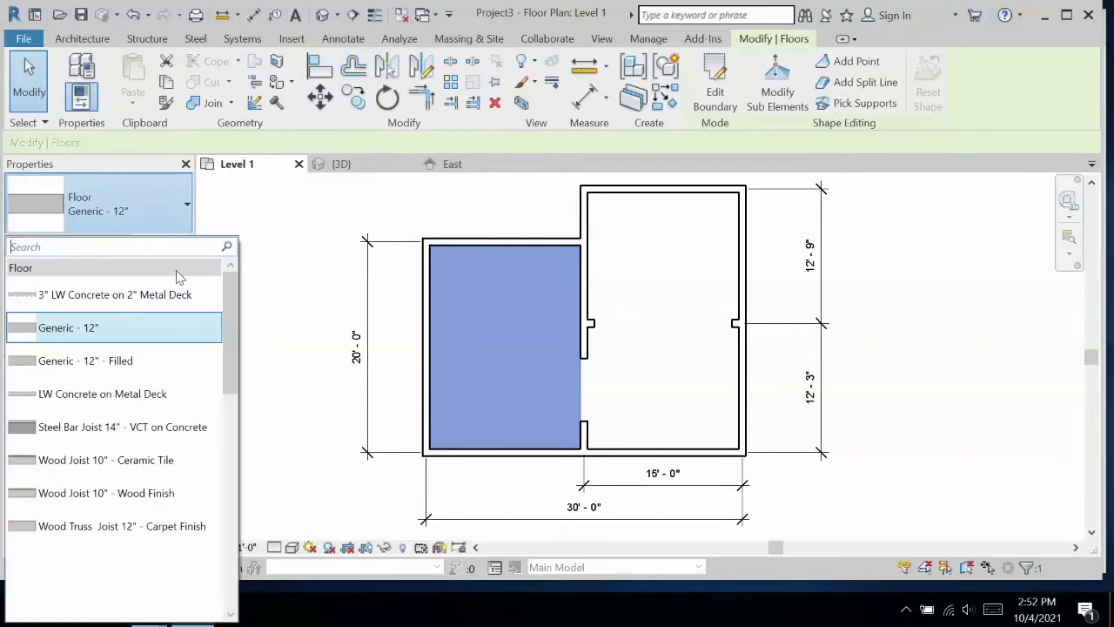
left_click(170, 527)
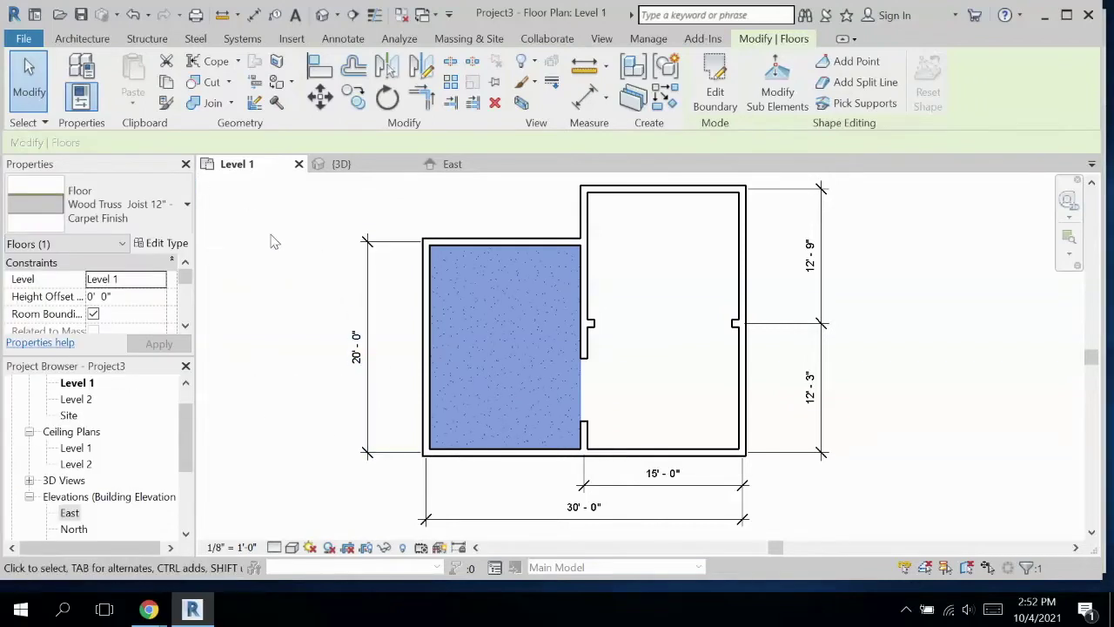
left_click(311, 312)
- Start a second Generic - 12" floor and pick the top, right, bottom and interior walls around the right-hand rooms as its boundary
scroll(597, 318, "up", 1)
middle_click_drag(597, 318, 430, 341)
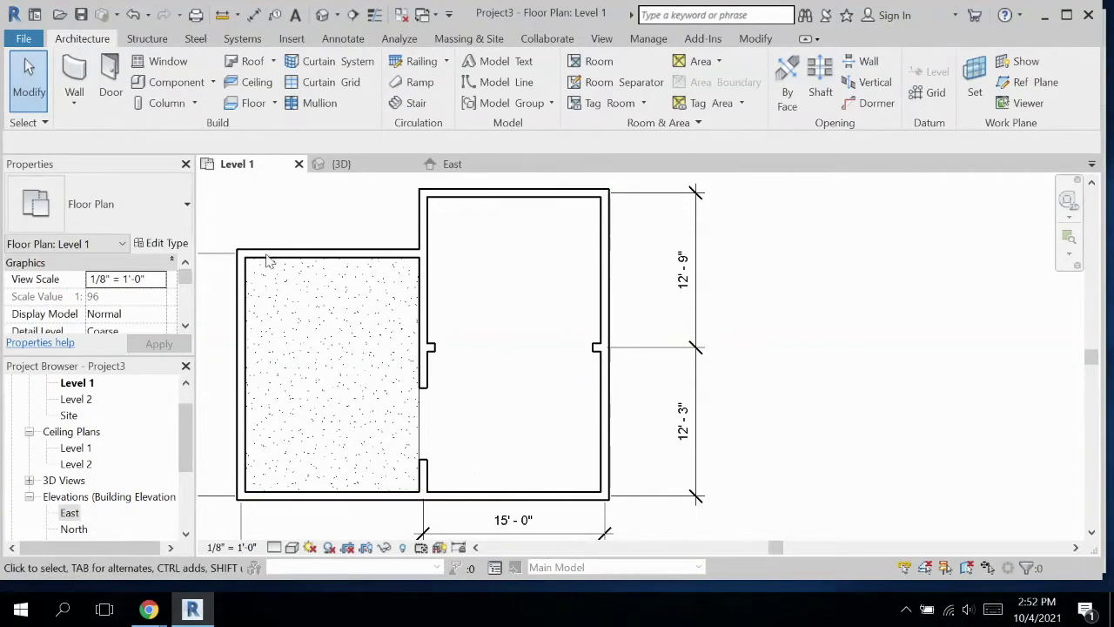
left_click(247, 108)
left_click(475, 204)
left_click(599, 257)
left_click(502, 507)
left_click(442, 316)
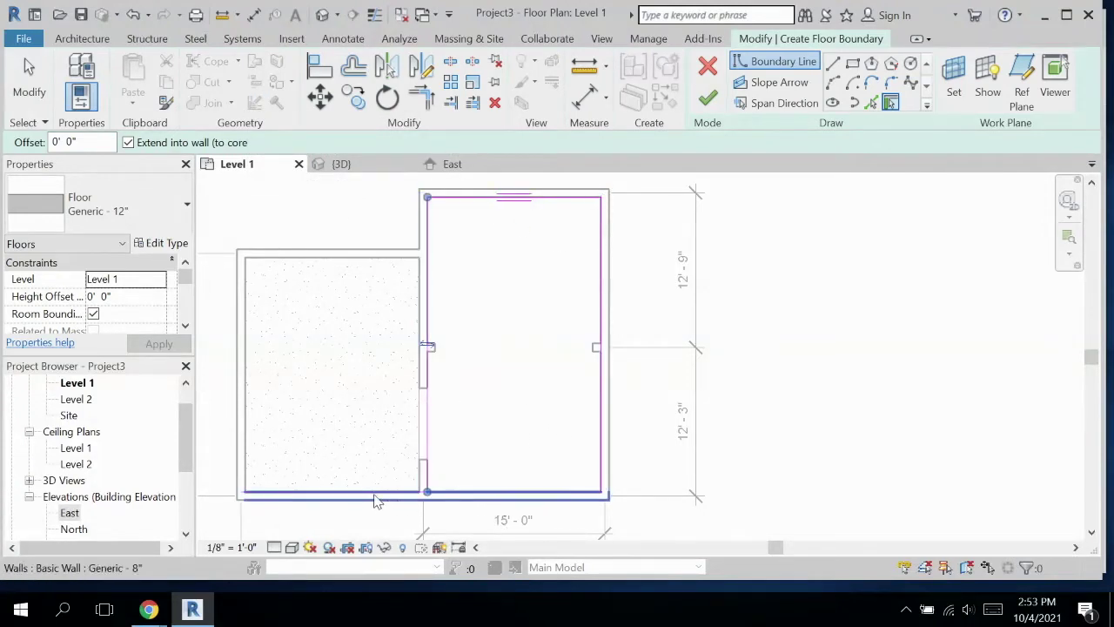
- Split the bottom boundary line at the interior wall and delete the segment running along the left room
left_click(322, 494)
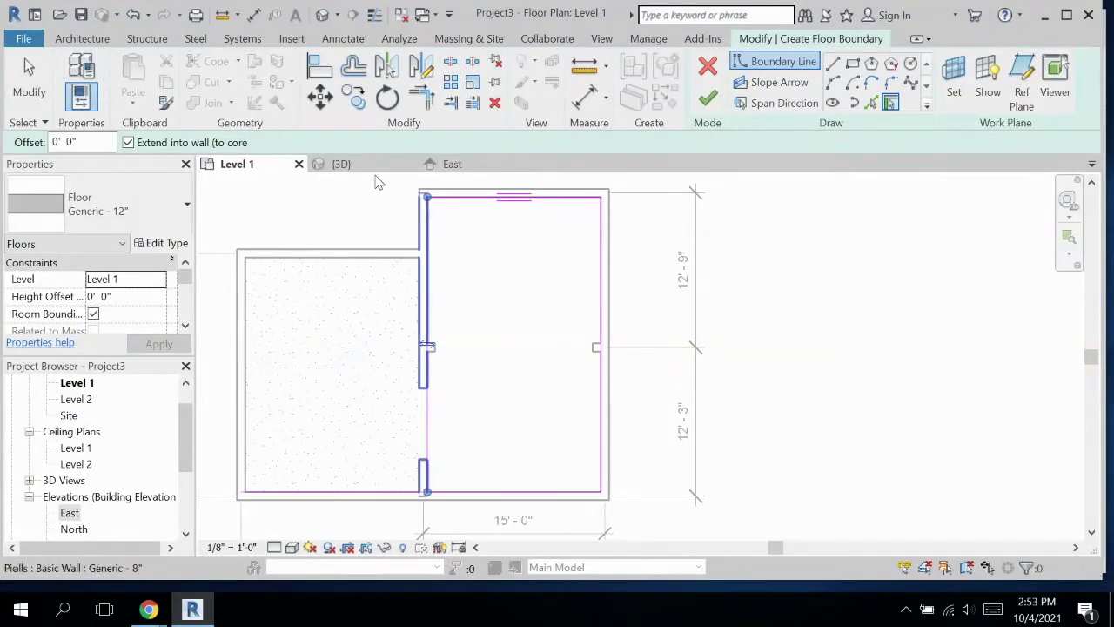
left_click(452, 65)
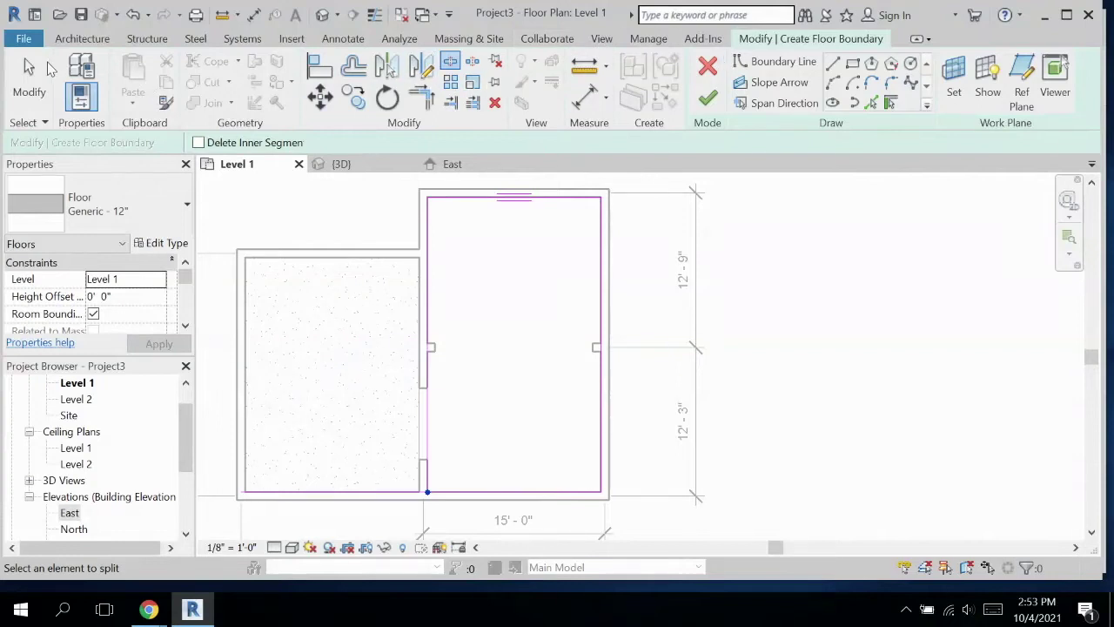
left_click(33, 77)
left_click(335, 493)
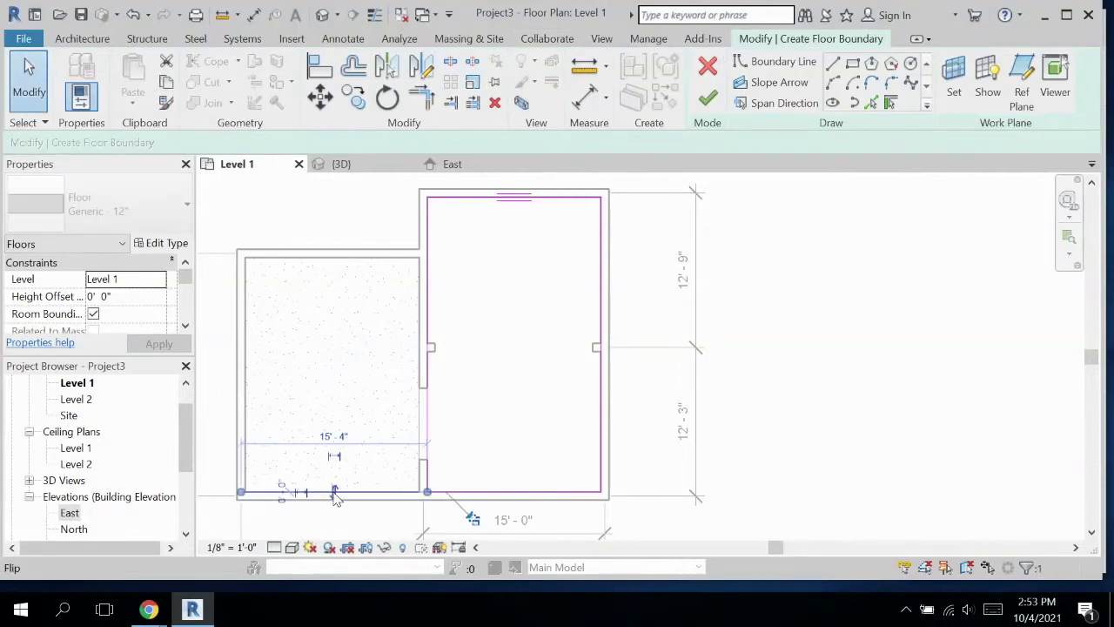
key("Delete")
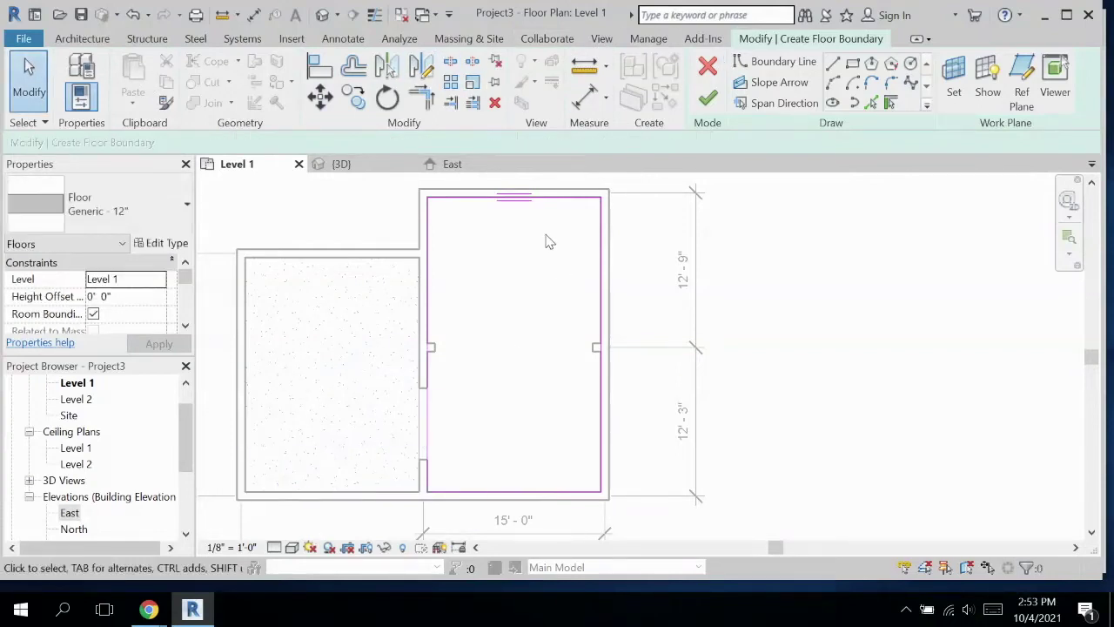
- Flip the second floor's boundary lines to the outer faces of the walls around the right-hand rooms
left_click(527, 197)
left_click(513, 189)
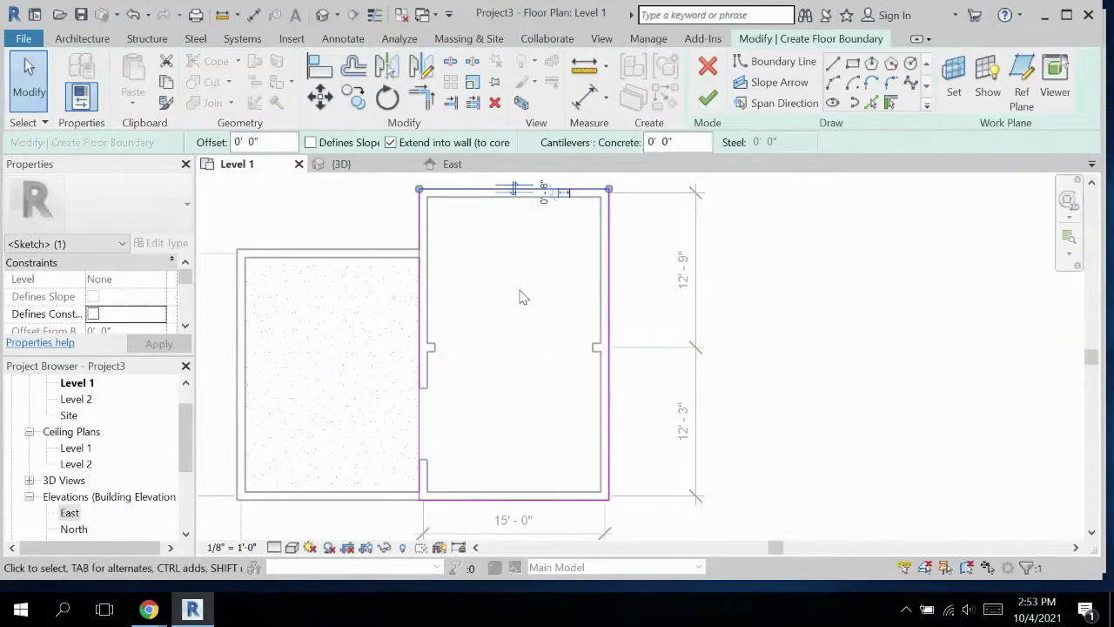
- Finish the right-hand rooms' floor sketch and change the floor type to Wood Joist 10" - Wood Finish
left_click(707, 97)
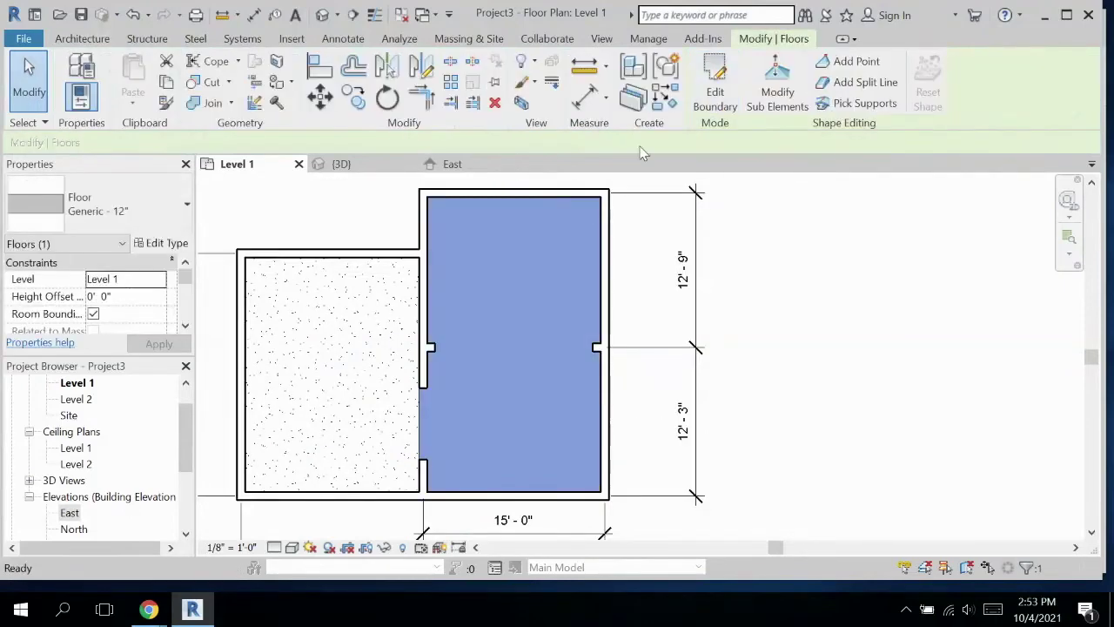
left_click(105, 205)
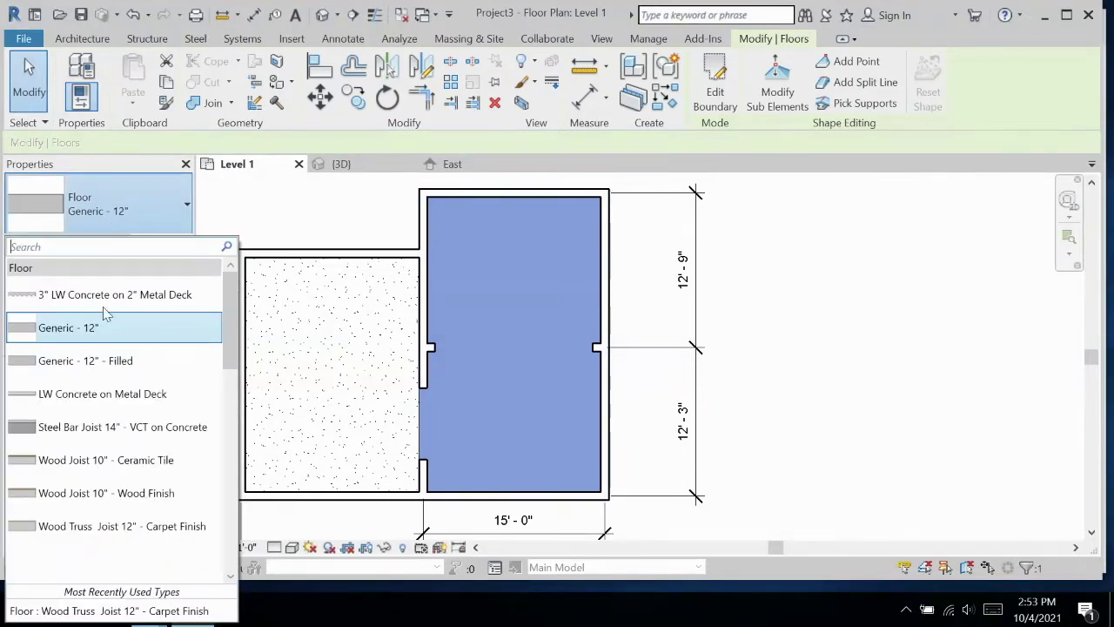
left_click(144, 493)
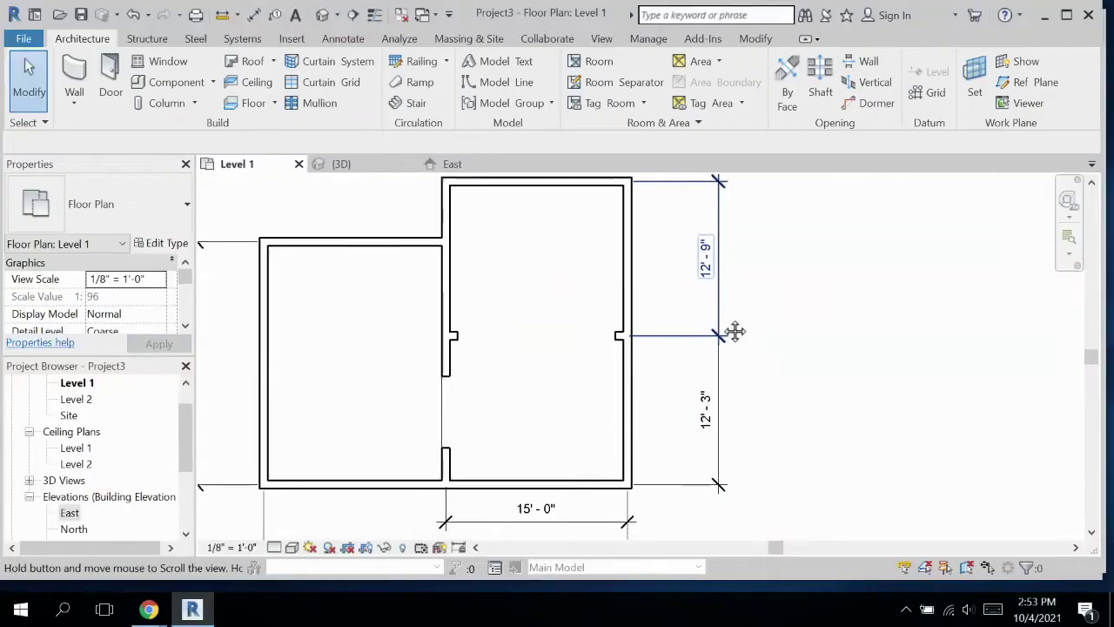
- Start placing a window and browse for a family to load in the US Imperial library's Windows folder
middle_click_drag(736, 332, 801, 344)
scroll(640, 330, "up", 1)
scroll(640, 330, "down", 2)
middle_click_drag(640, 330, 616, 321)
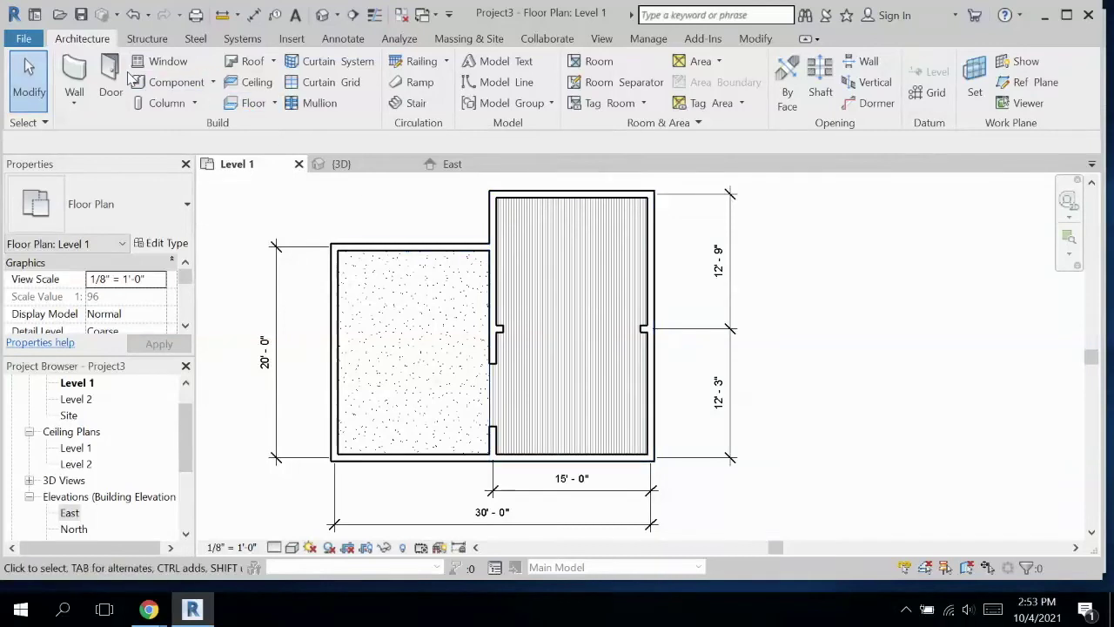
left_click(158, 63)
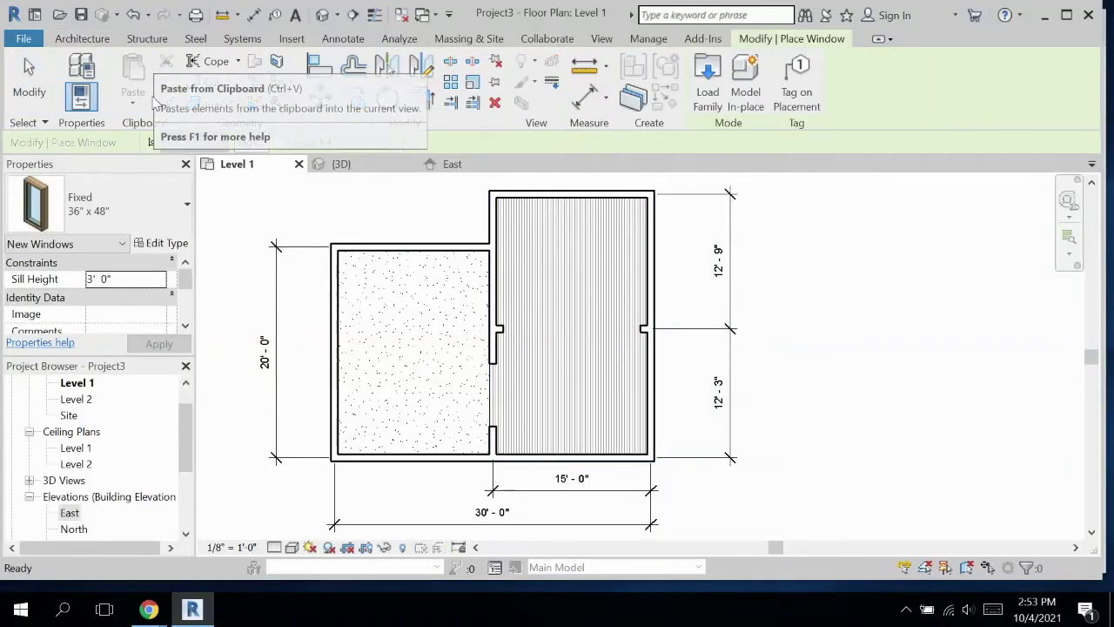
left_click(707, 78)
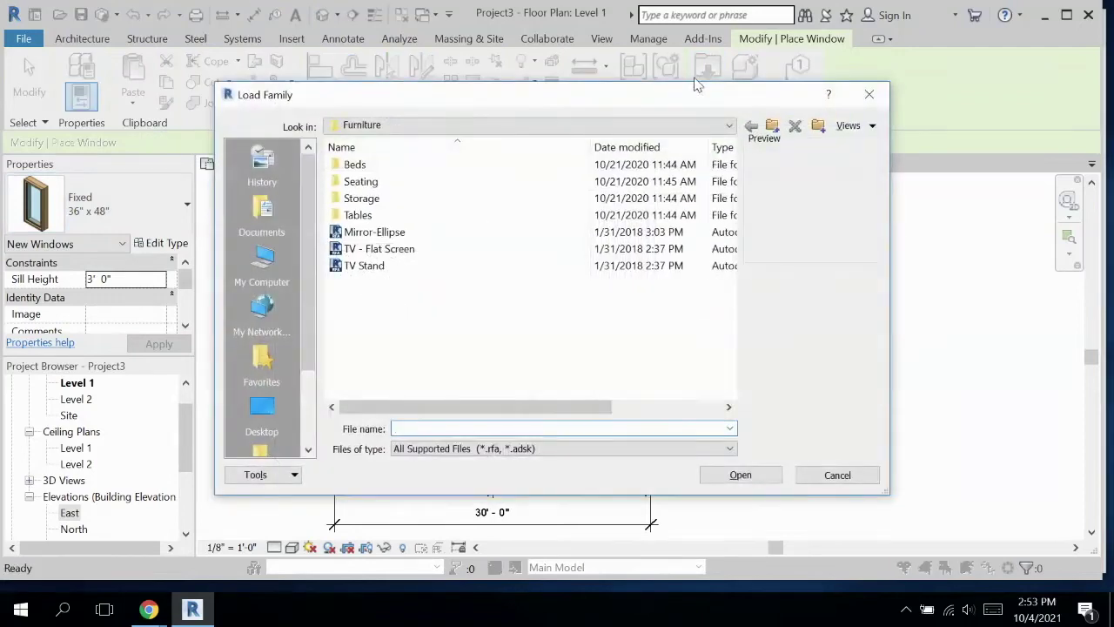
left_click(729, 125)
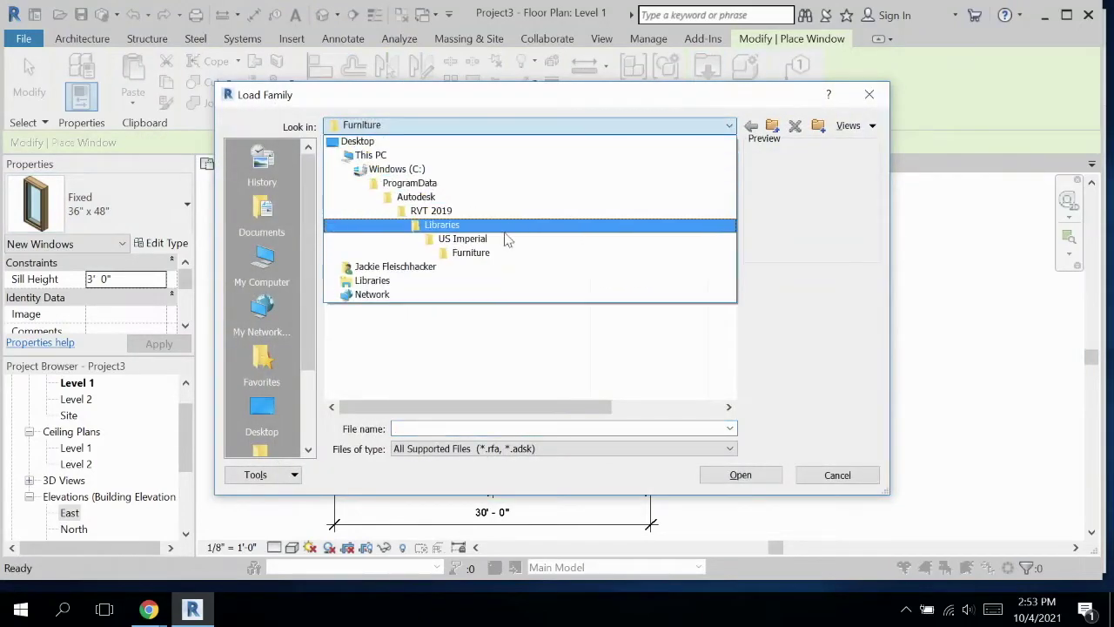
left_click(506, 229)
double_click(393, 181)
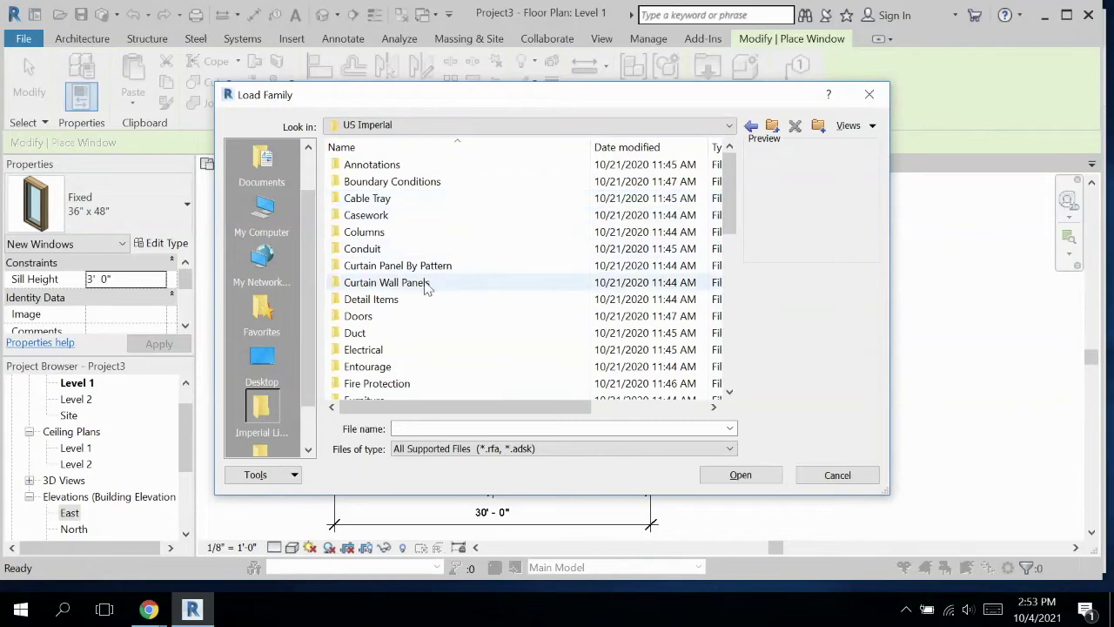
scroll(426, 287, "down", 9)
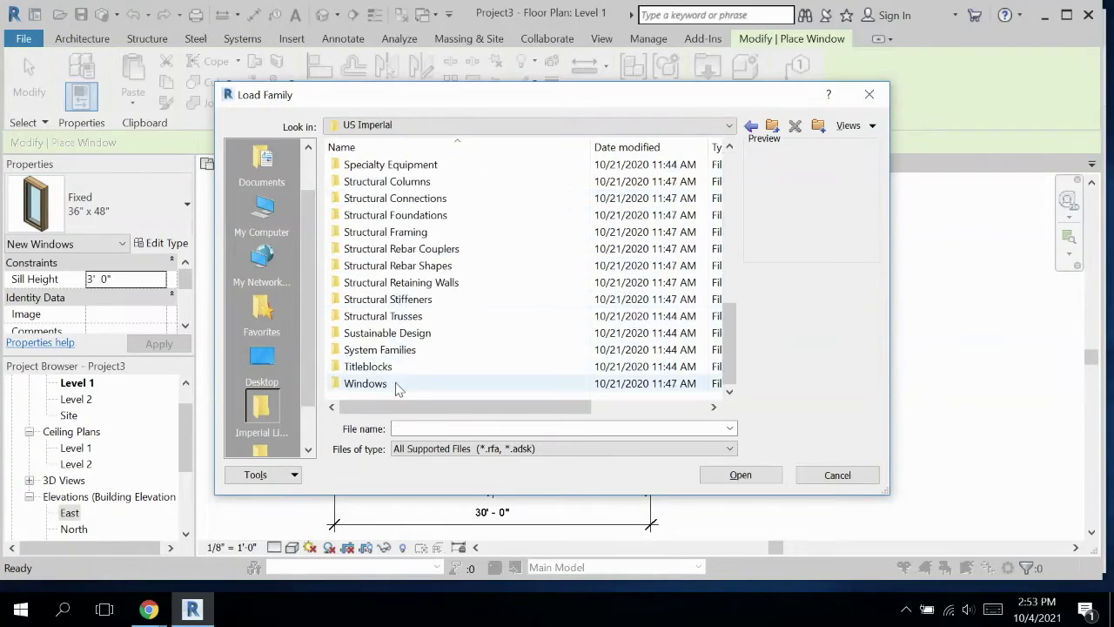
double_click(365, 384)
- Compare the bay casement window previews and load the Window-Bay-Casement-45_Degree_Angle family
scroll(485, 303, "down", 4)
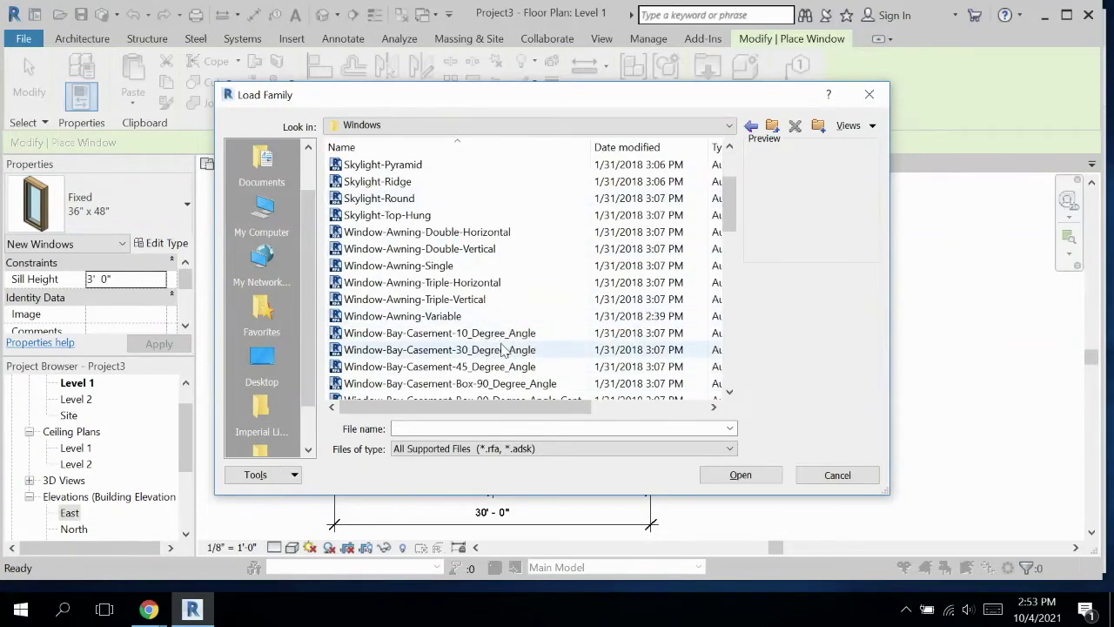
left_click(490, 236)
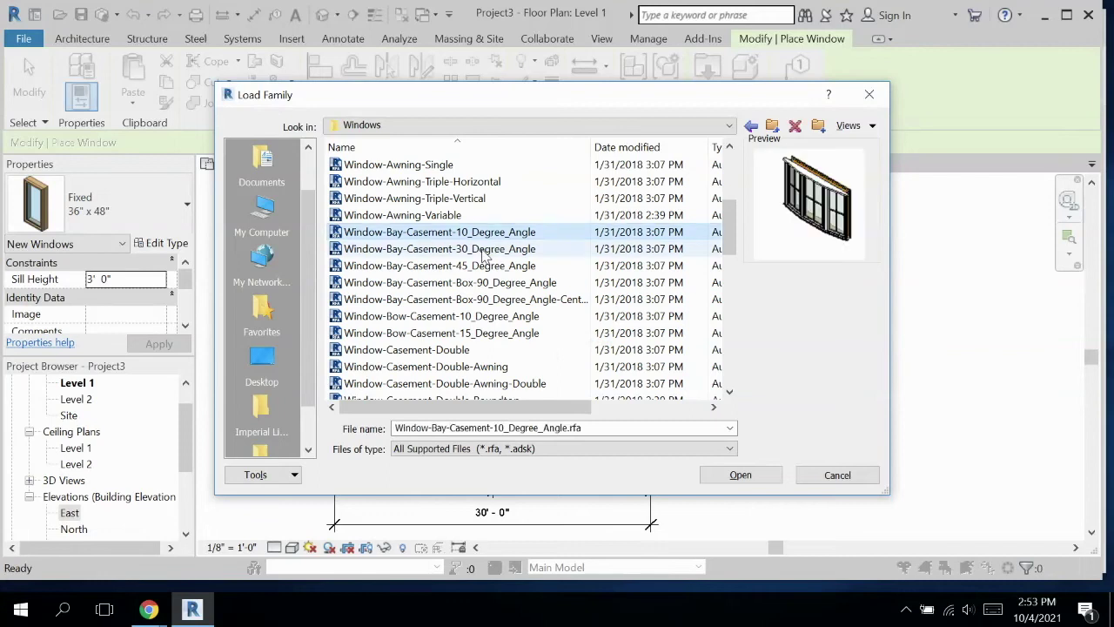
left_click(487, 267)
left_click(497, 232)
left_click(500, 249)
left_click(503, 266)
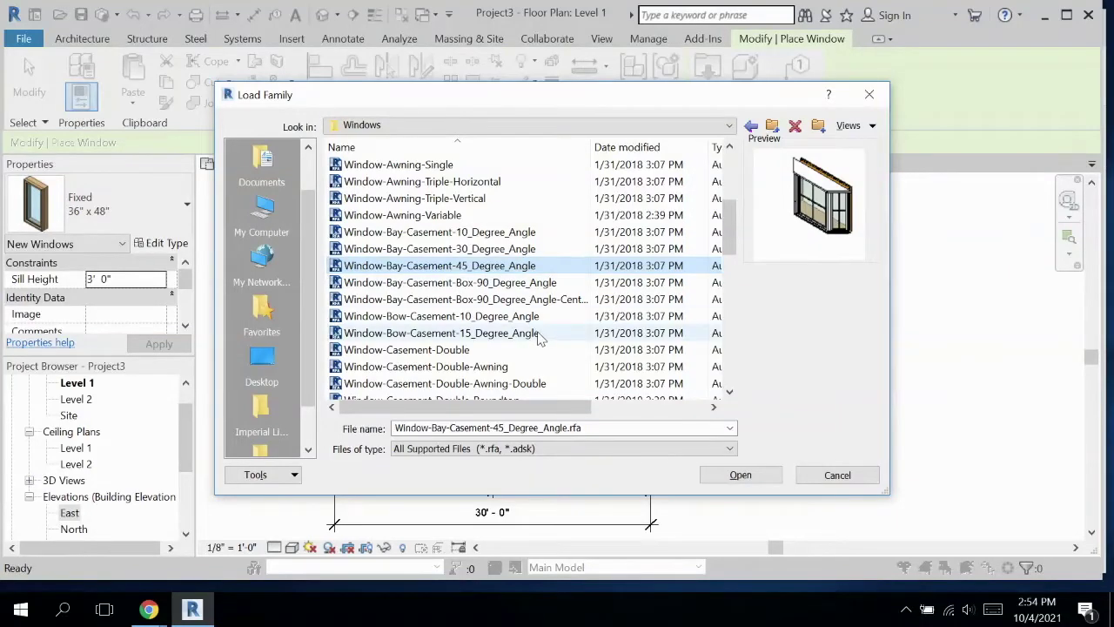
left_click(762, 475)
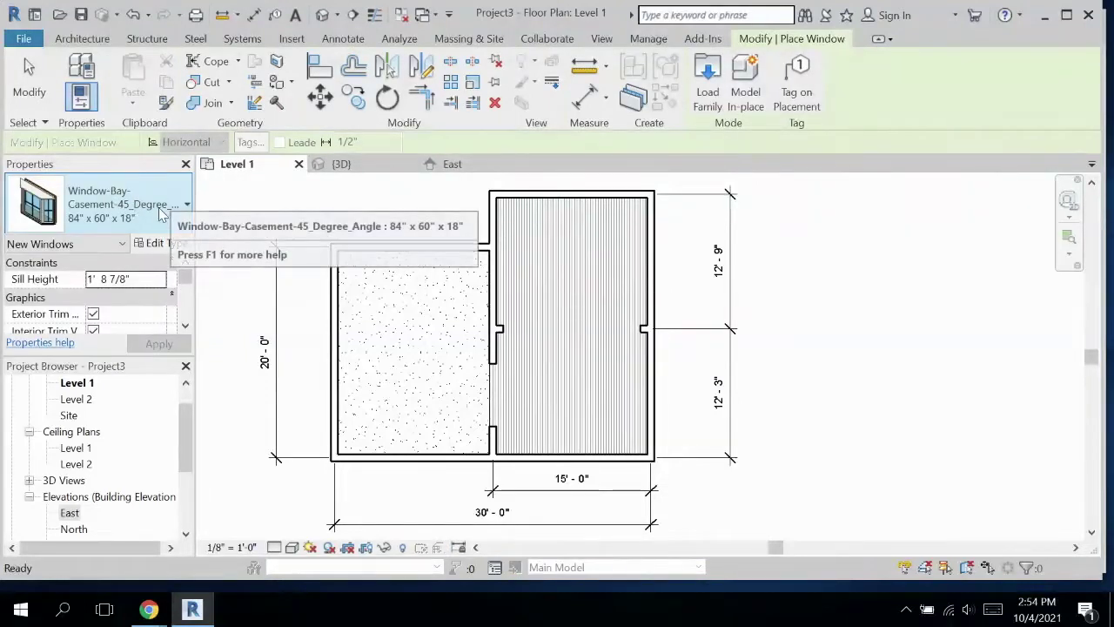
- Place an 84" x 60" x 18" bay casement window centred in the bottom wall of the left room and of the lower-right room
left_click(144, 226)
mouse_move(75, 523)
left_click(75, 521)
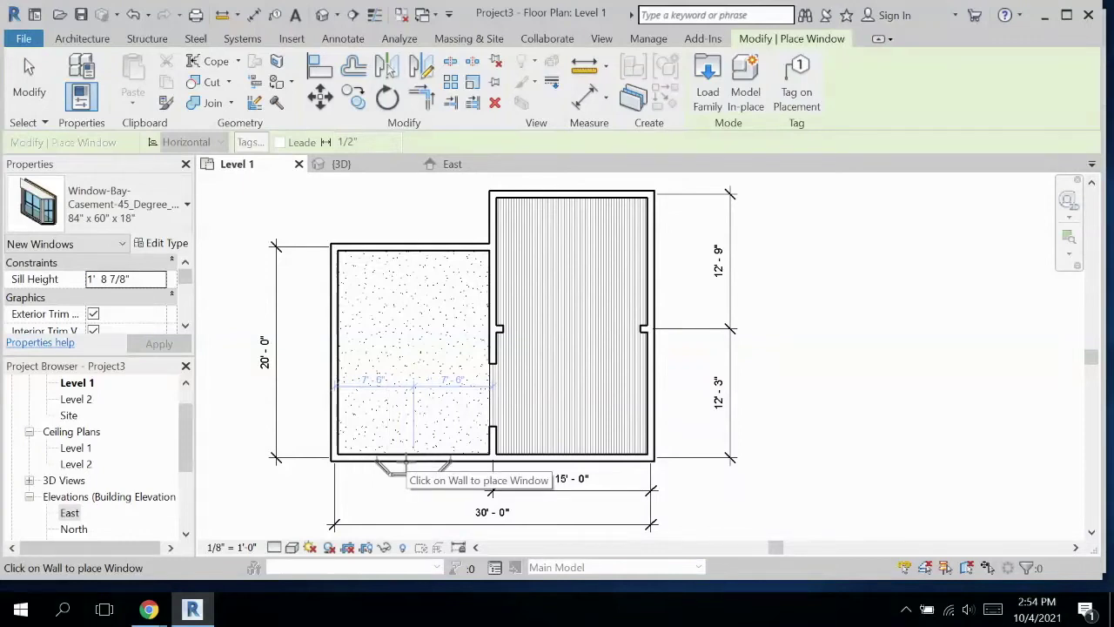
left_click(406, 461)
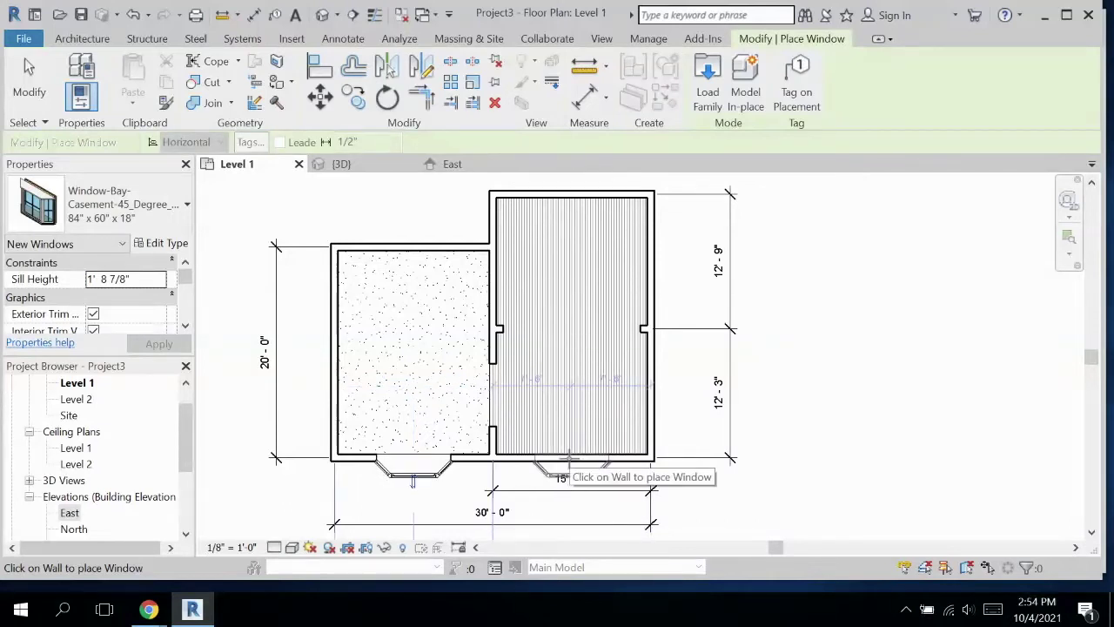
left_click(567, 458)
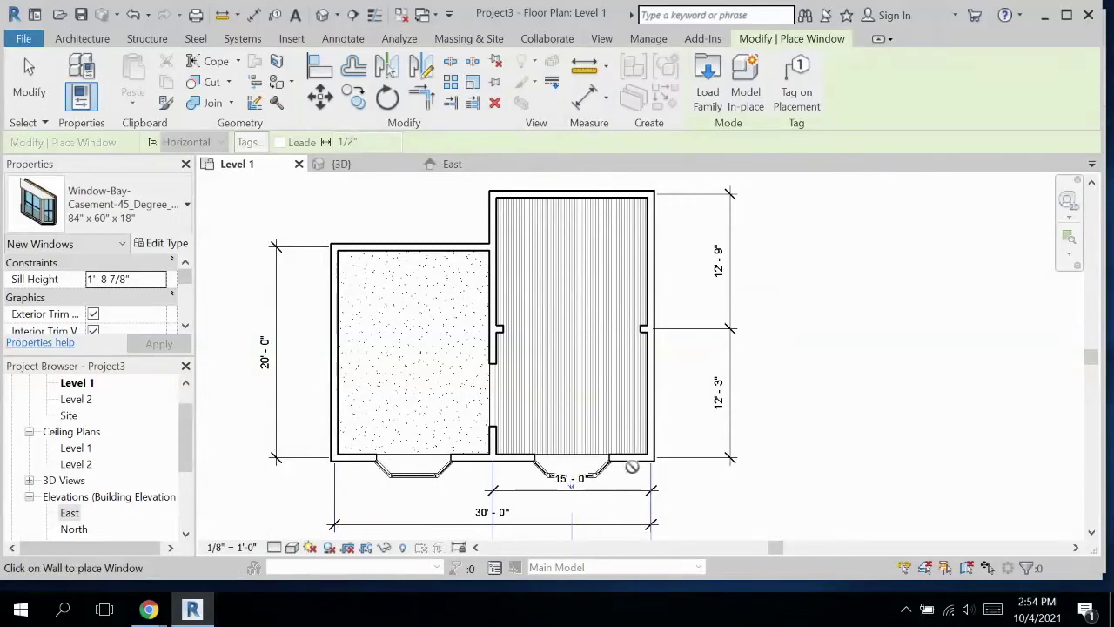
- Switch to the 57" x 72" Window-Casement-Double type and place windows in the left and right exterior walls
left_click(186, 206)
scroll(200, 457, "down", 3)
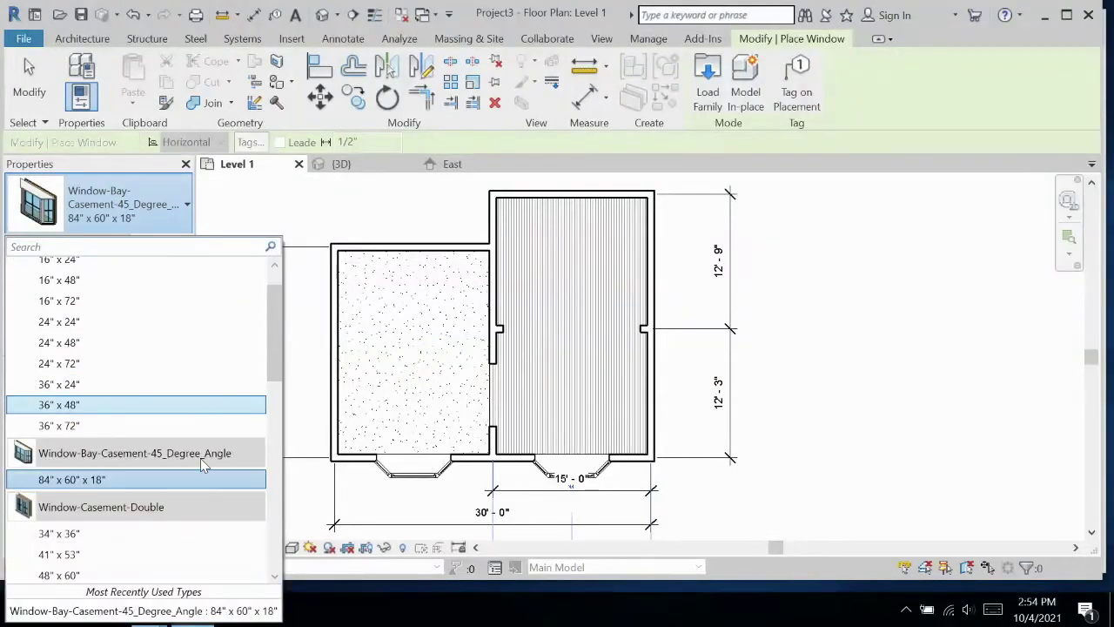
mouse_move(77, 472)
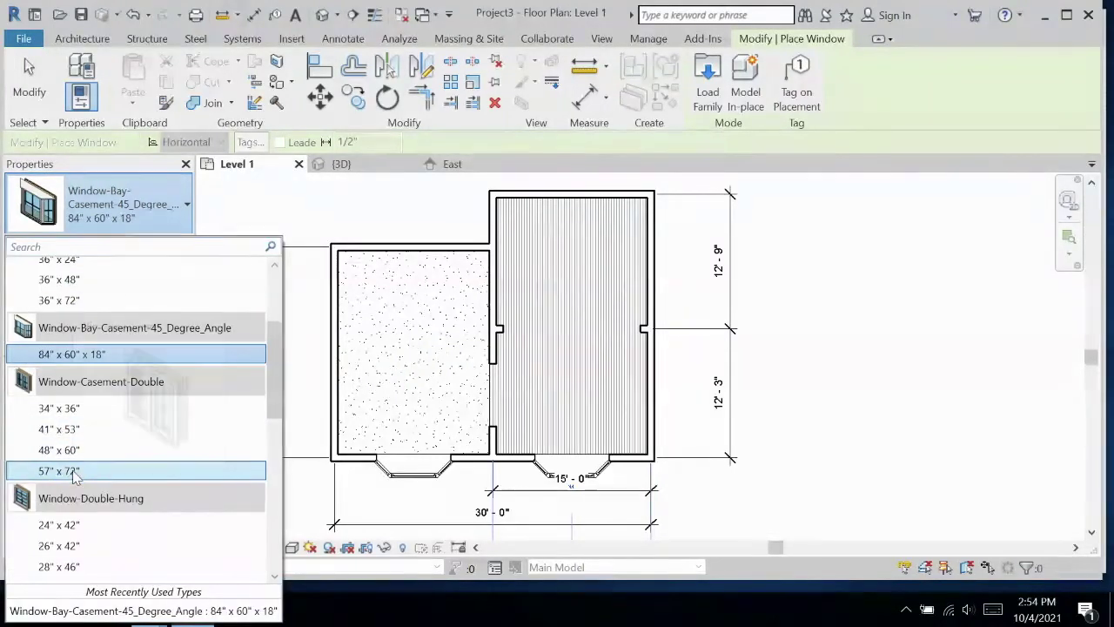
left_click(75, 471)
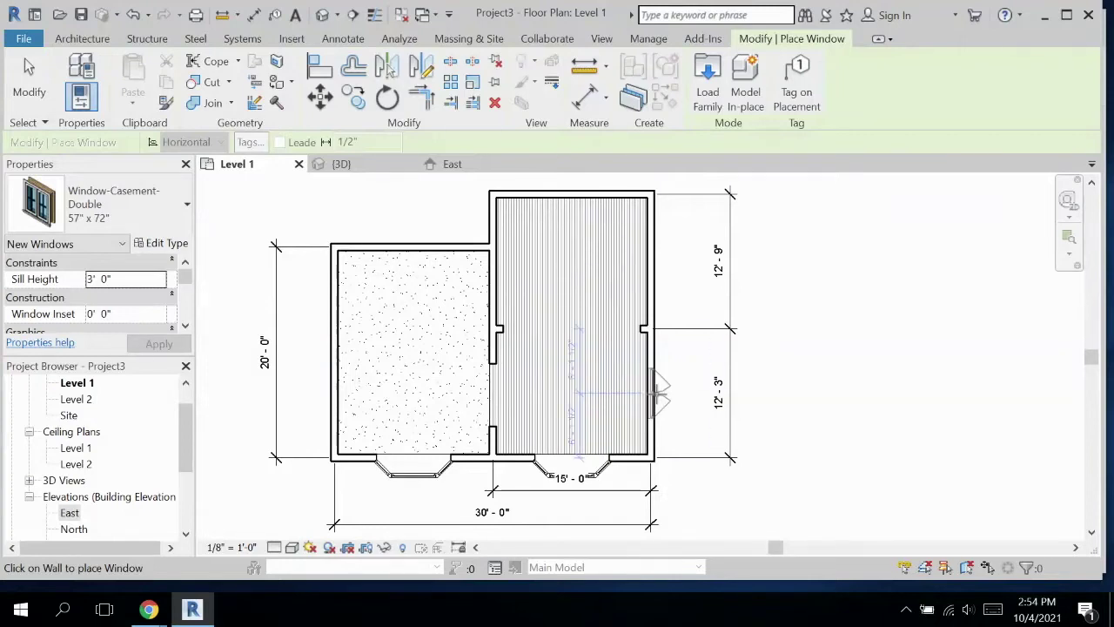
left_click(325, 293)
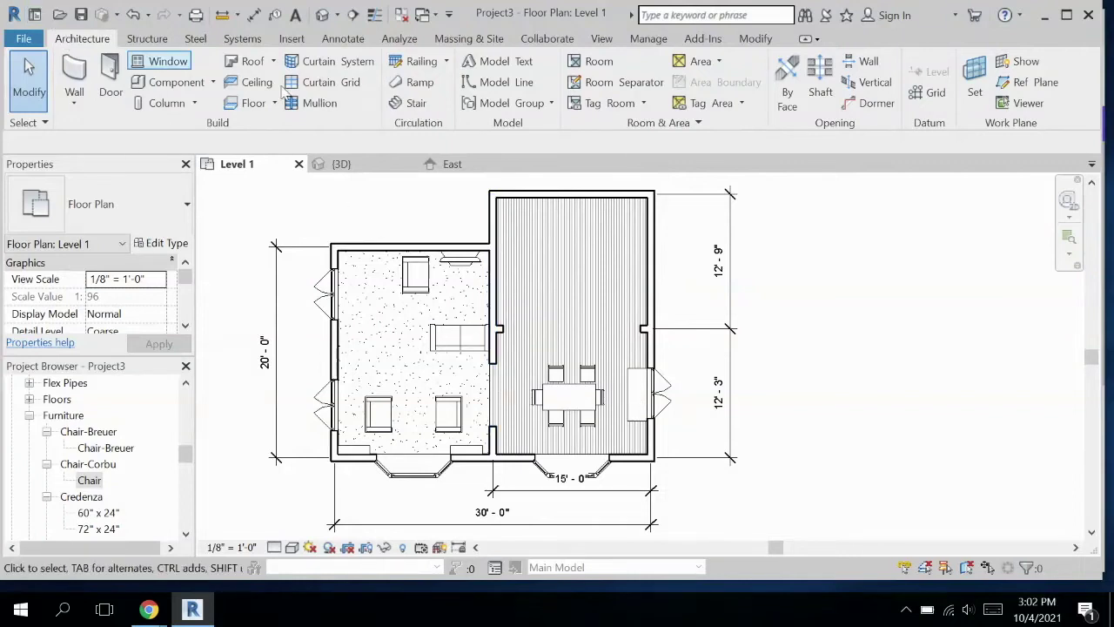
- Draw a room separation line along the interior wall between the left and right-hand rooms, from the bottom wall to the left room's top wall
left_click(598, 63)
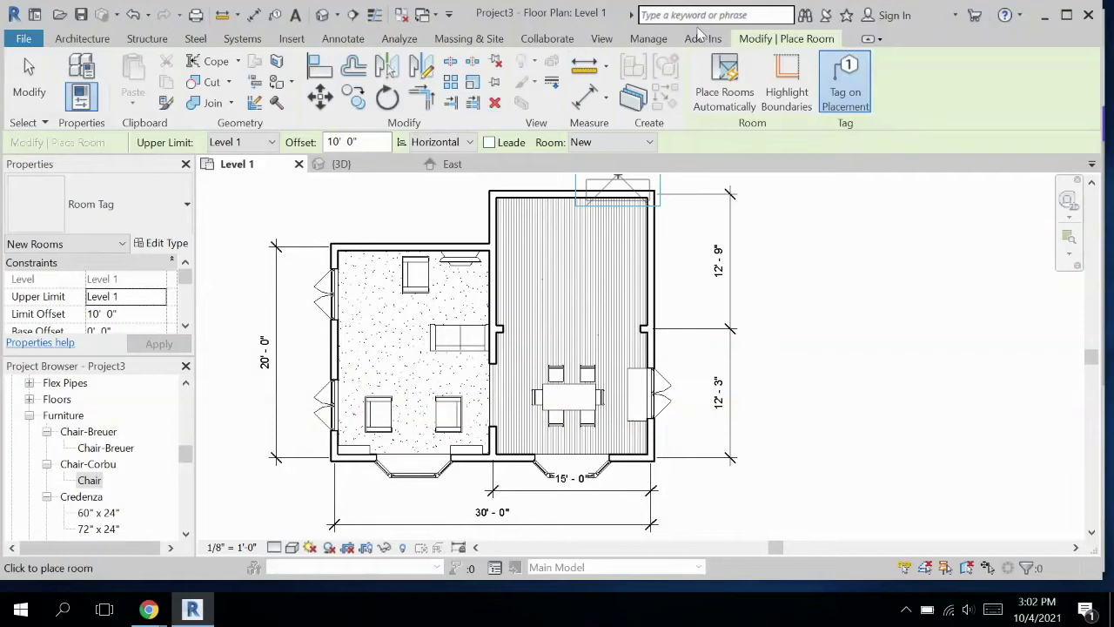
left_click(29, 79)
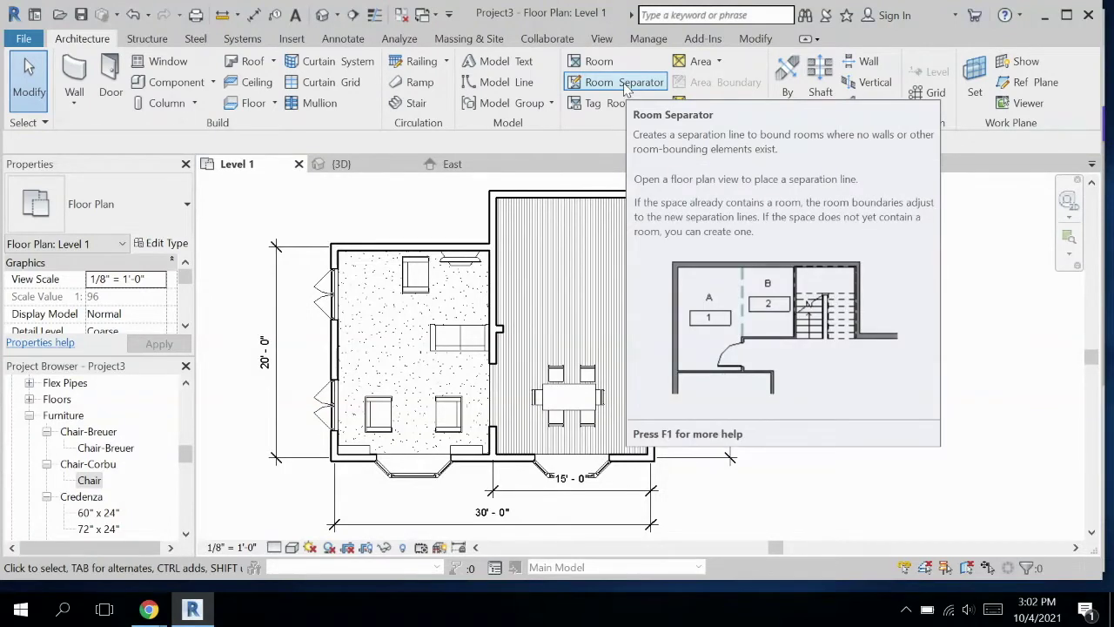
left_click(620, 82)
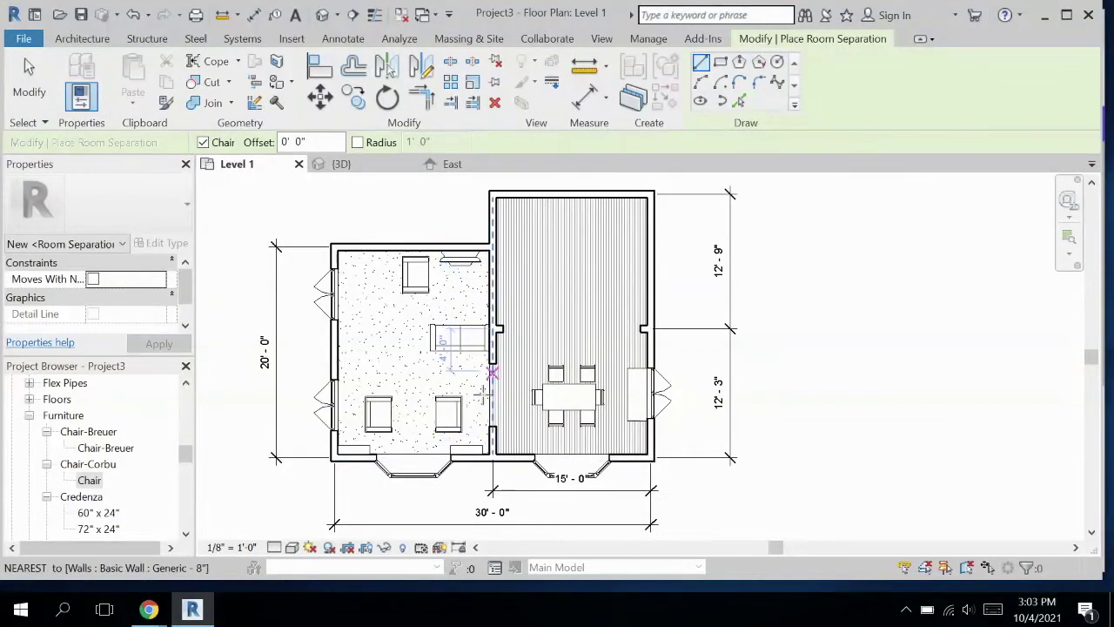
left_click(492, 457)
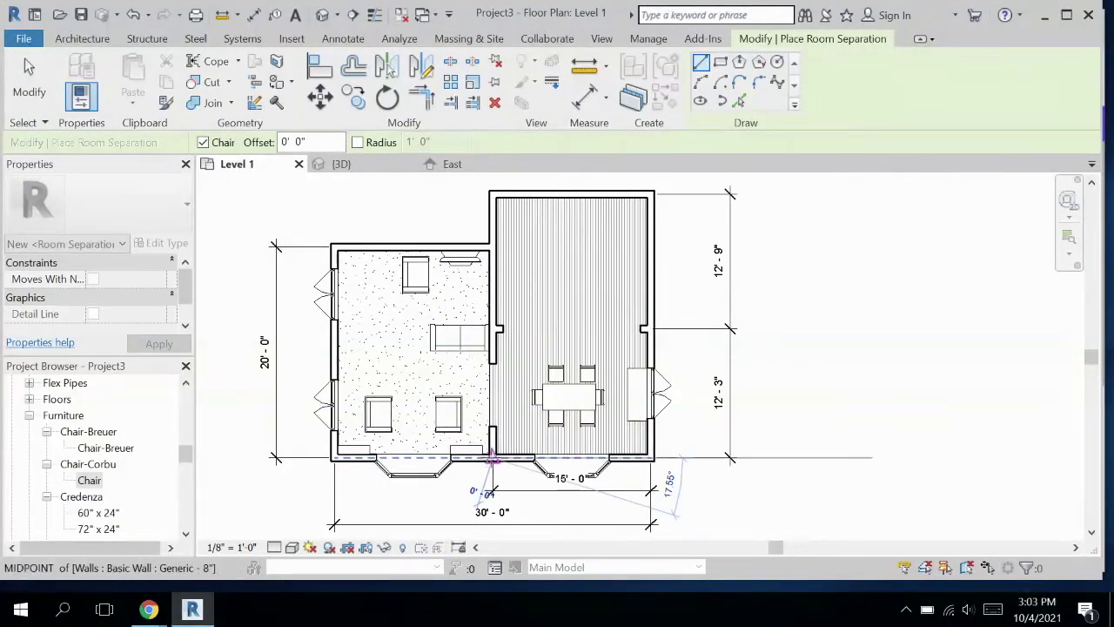
left_click(492, 247)
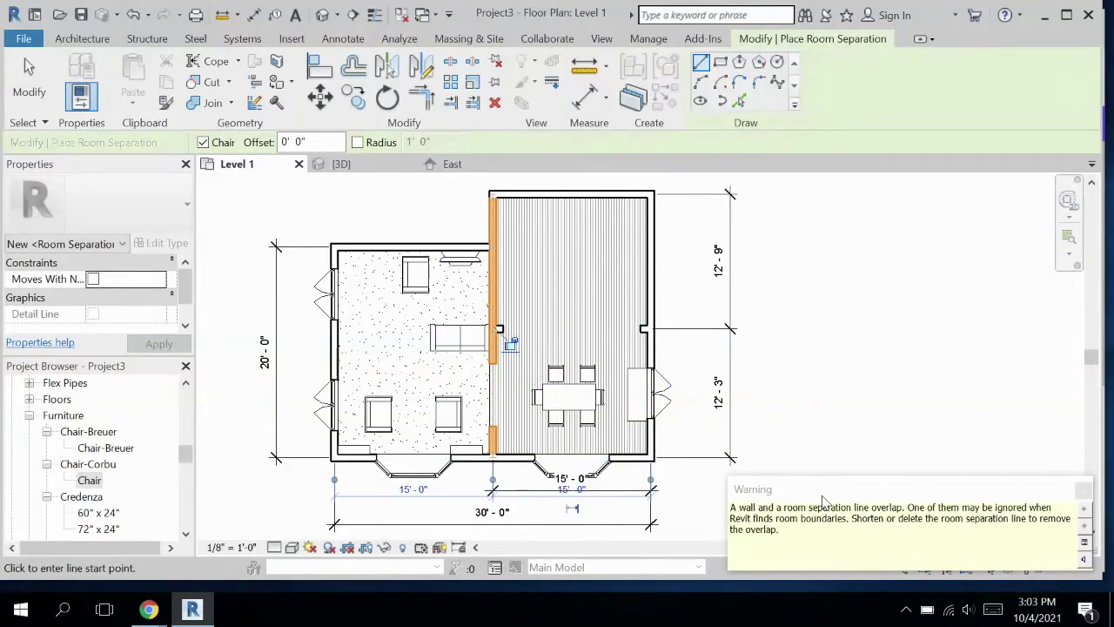
left_click(881, 426)
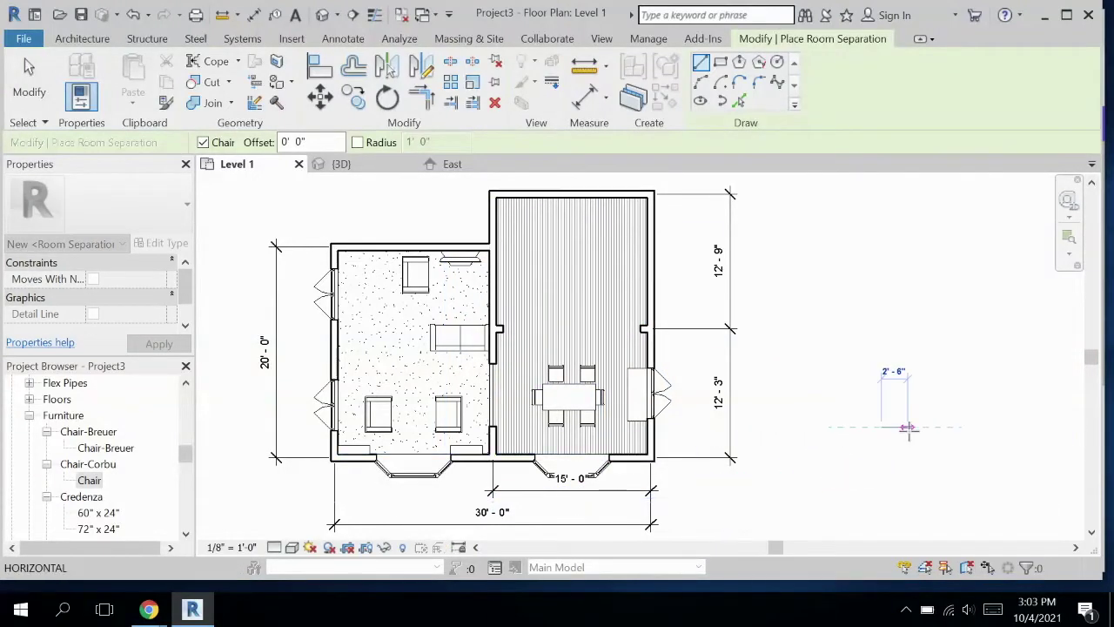
key("Escape")
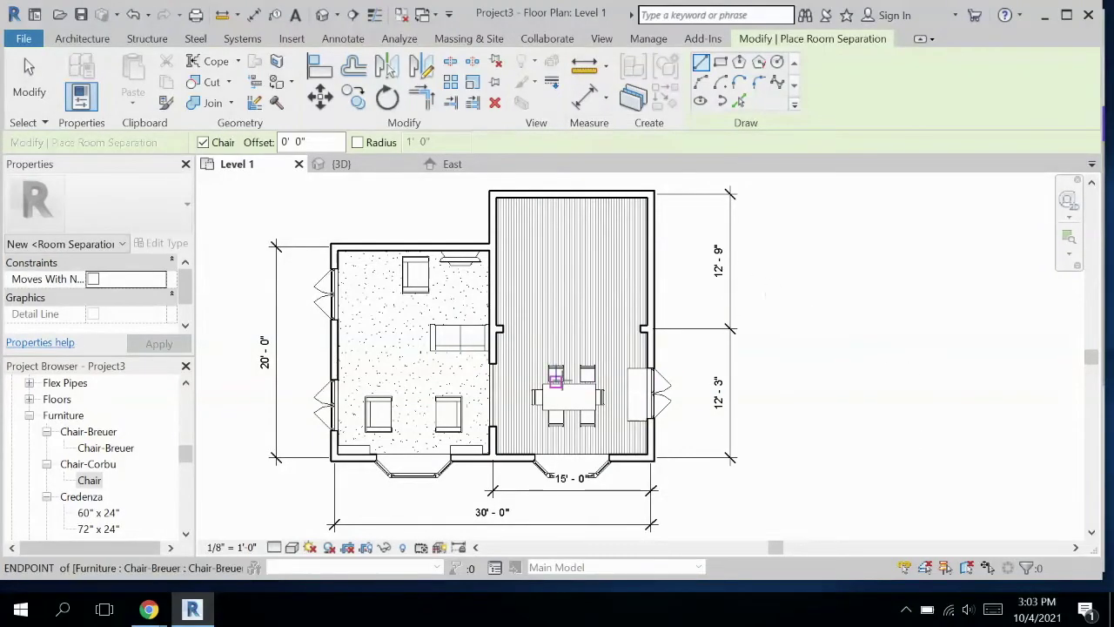
- Draw a horizontal room separation line across the opening between the two right-hand rooms
left_click(496, 327)
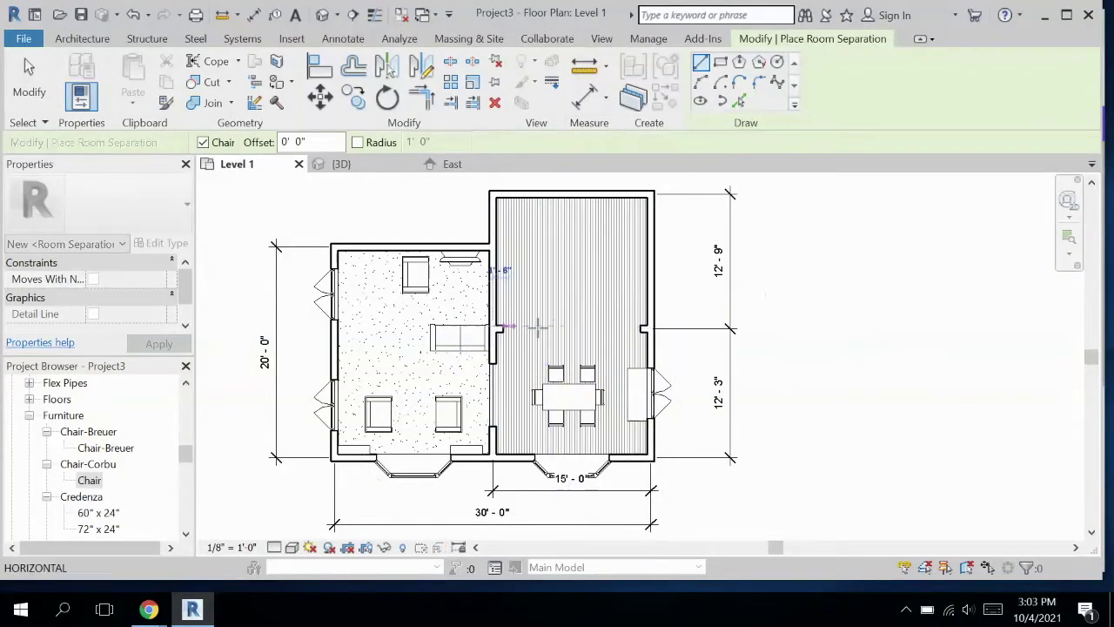
left_click(642, 328)
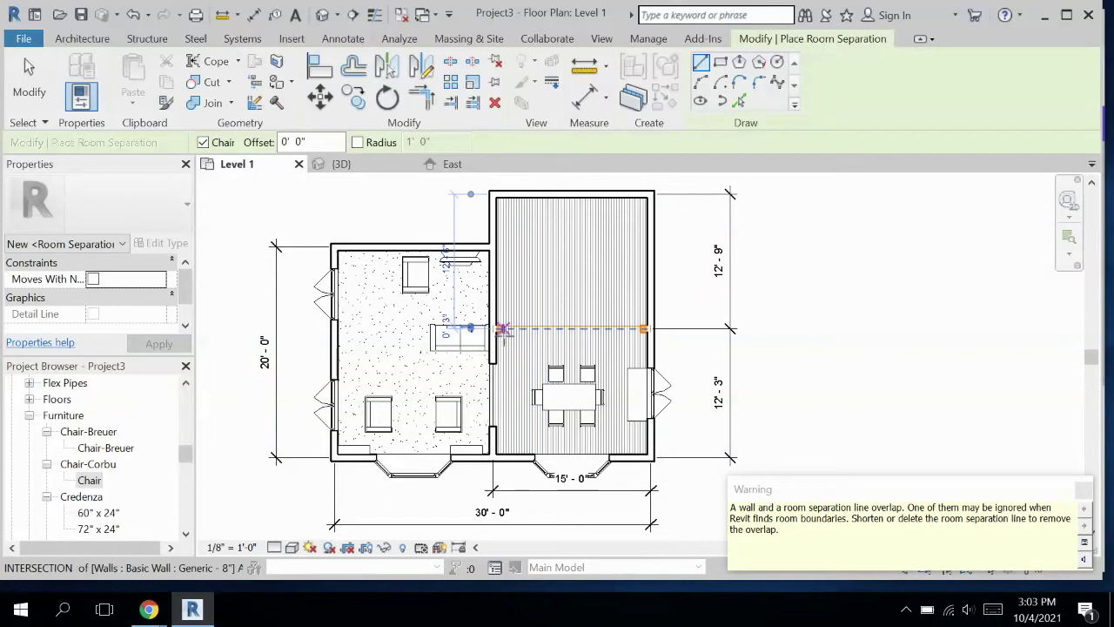
key("Escape")
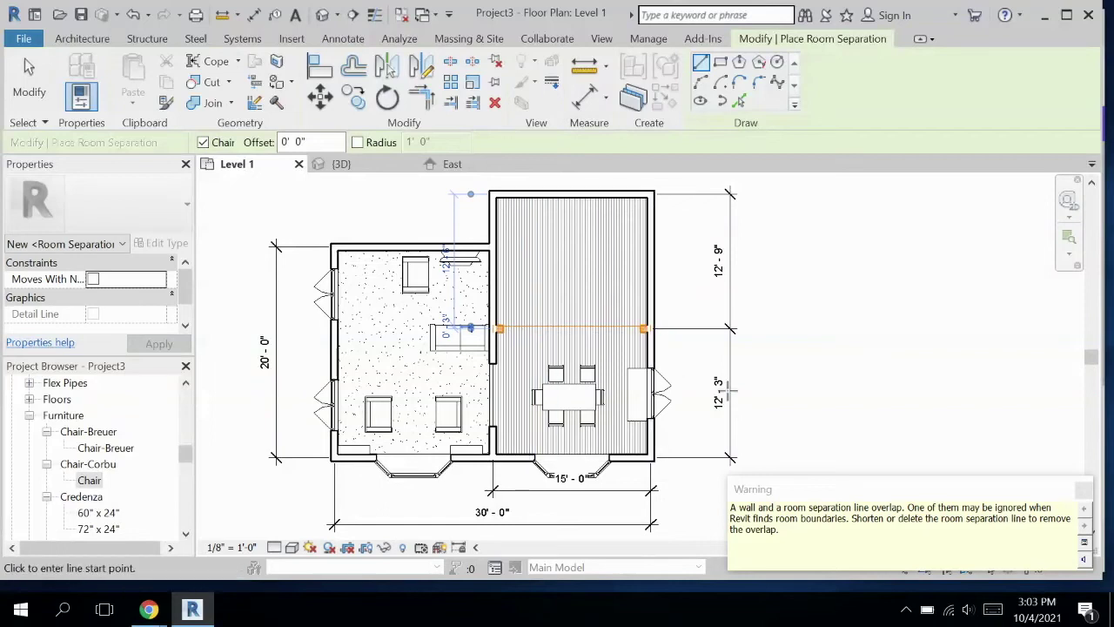
left_click(834, 411)
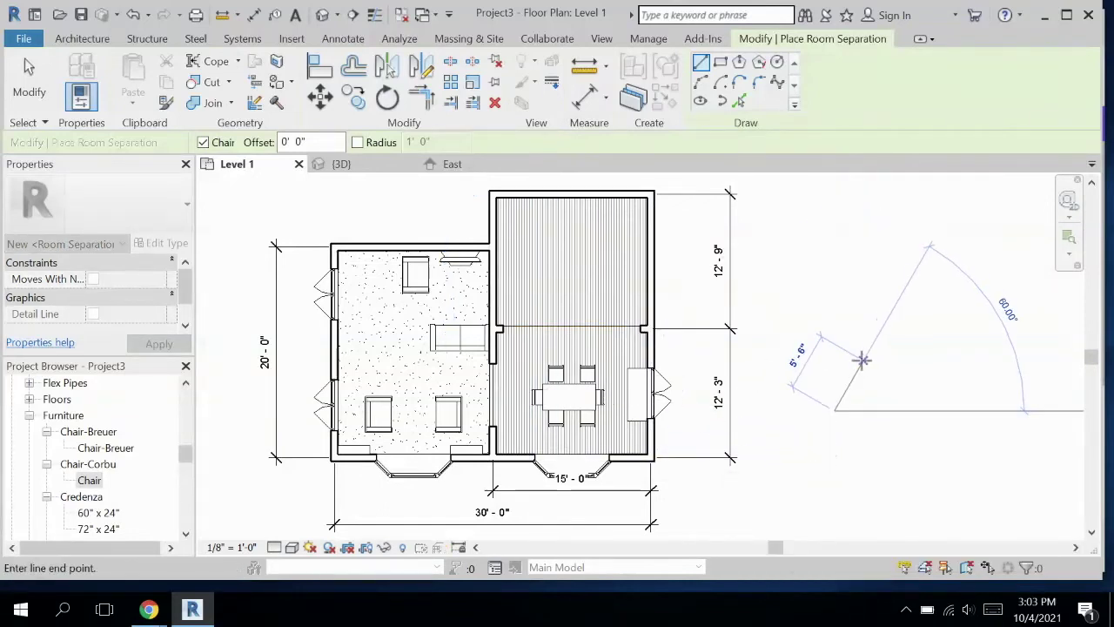
key("Escape")
key("Escape")
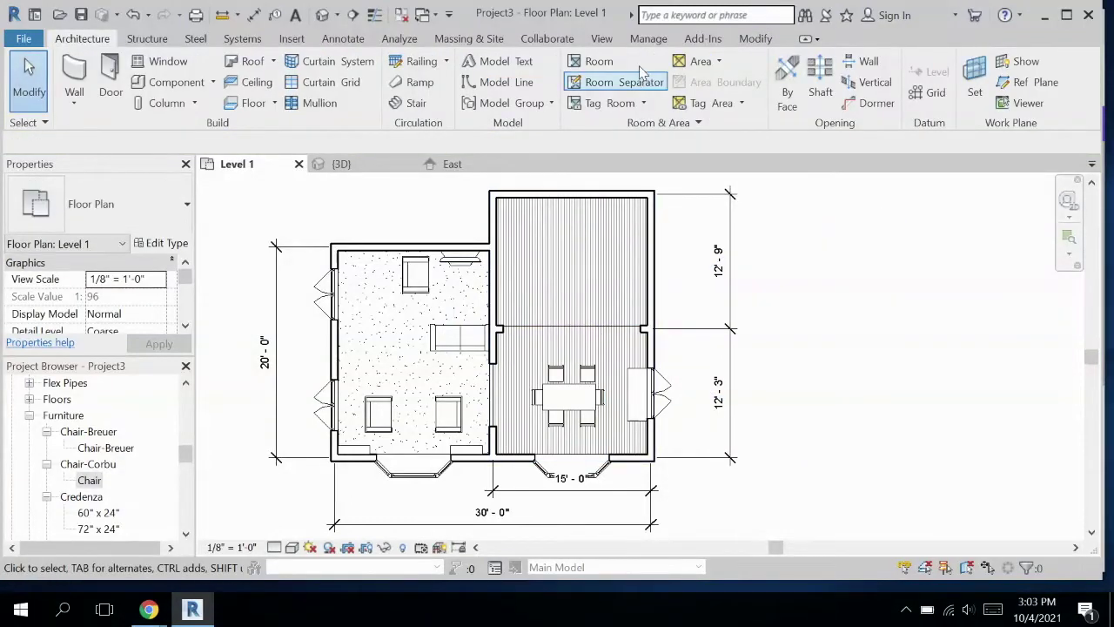
- Place tagged rooms in the upper-right and lower-right spaces, with a 10' 0" limit offset
left_click(599, 62)
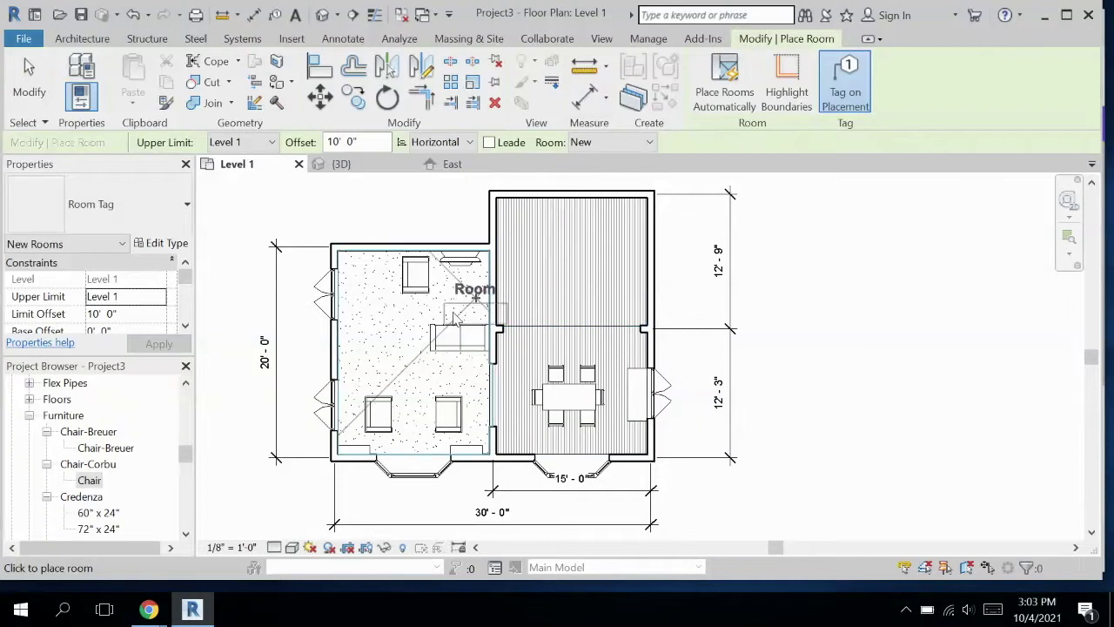
left_click(573, 272)
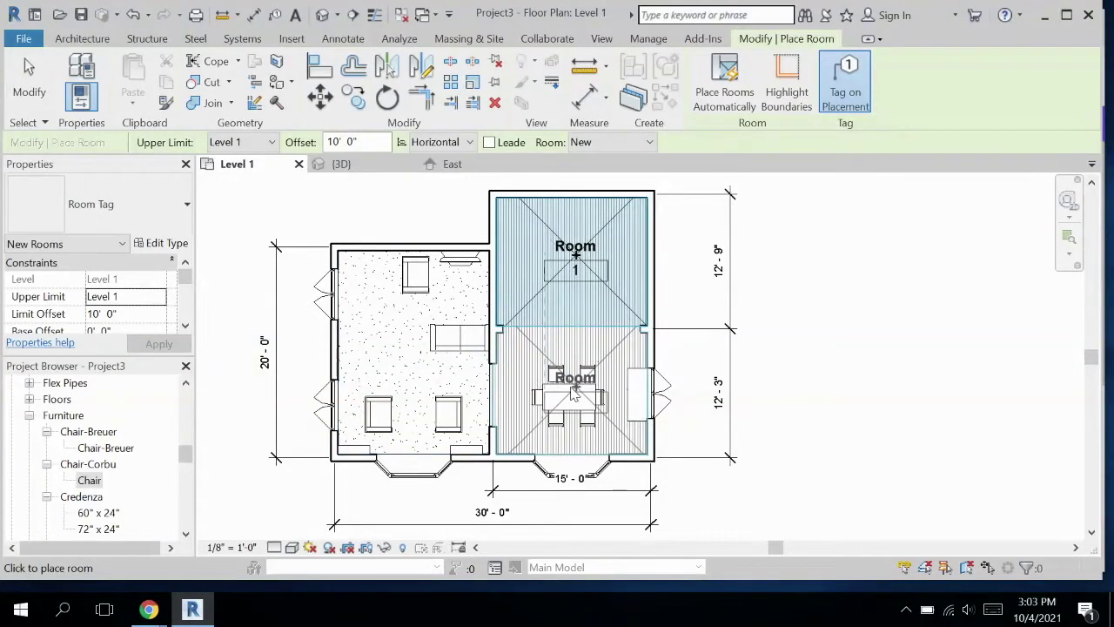
left_click(572, 394)
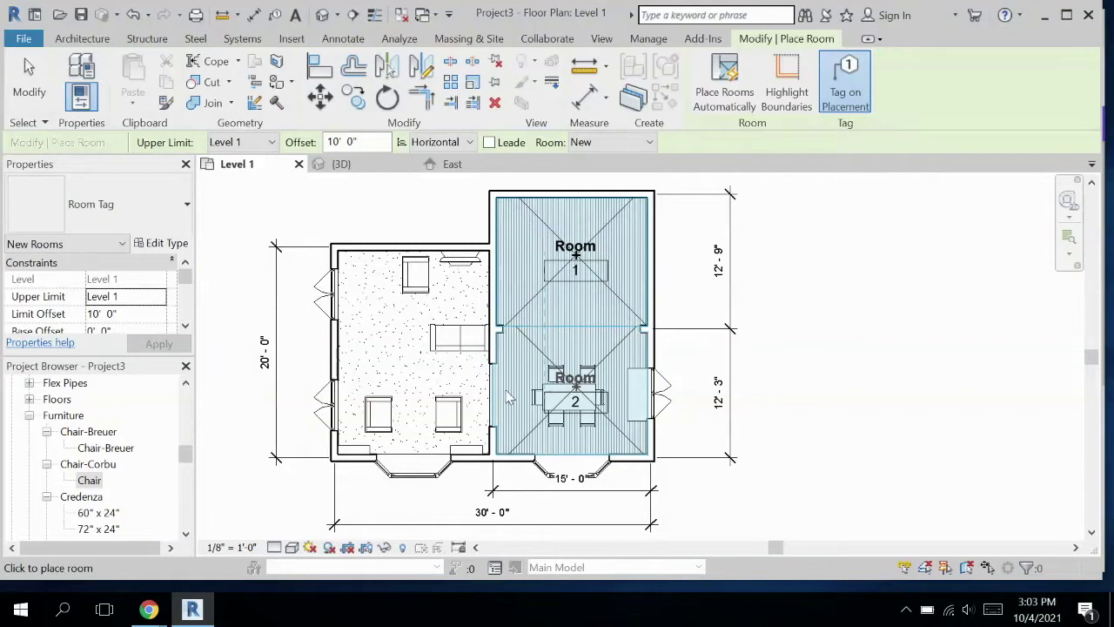
- Place a tagged room in the left-hand space with a 10' 0" limit offset and finish placing rooms
left_click(409, 344)
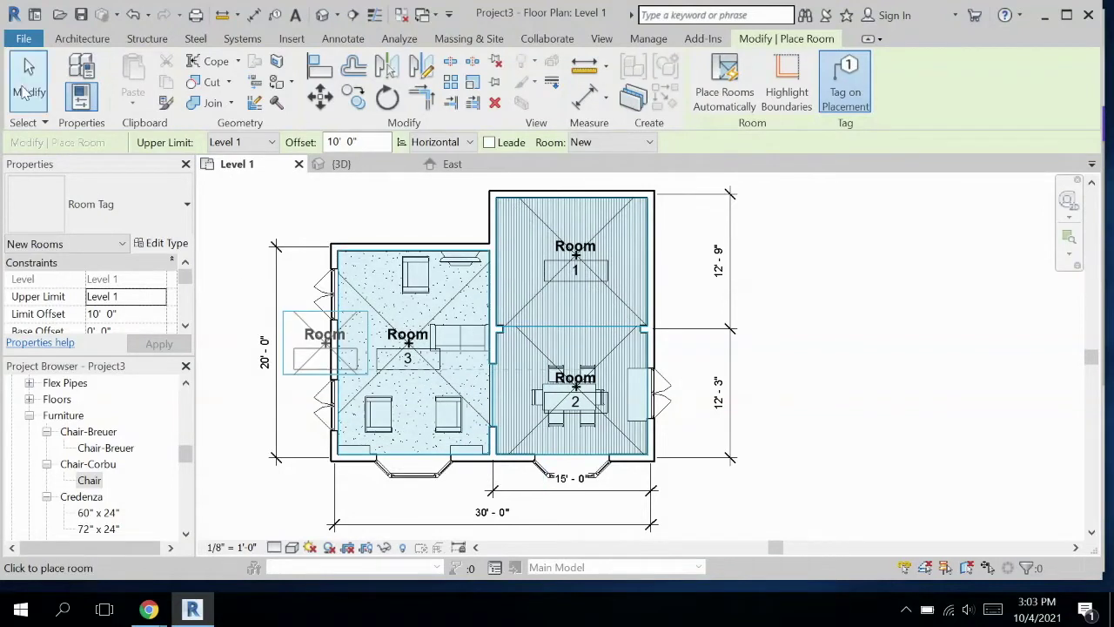
left_click(32, 87)
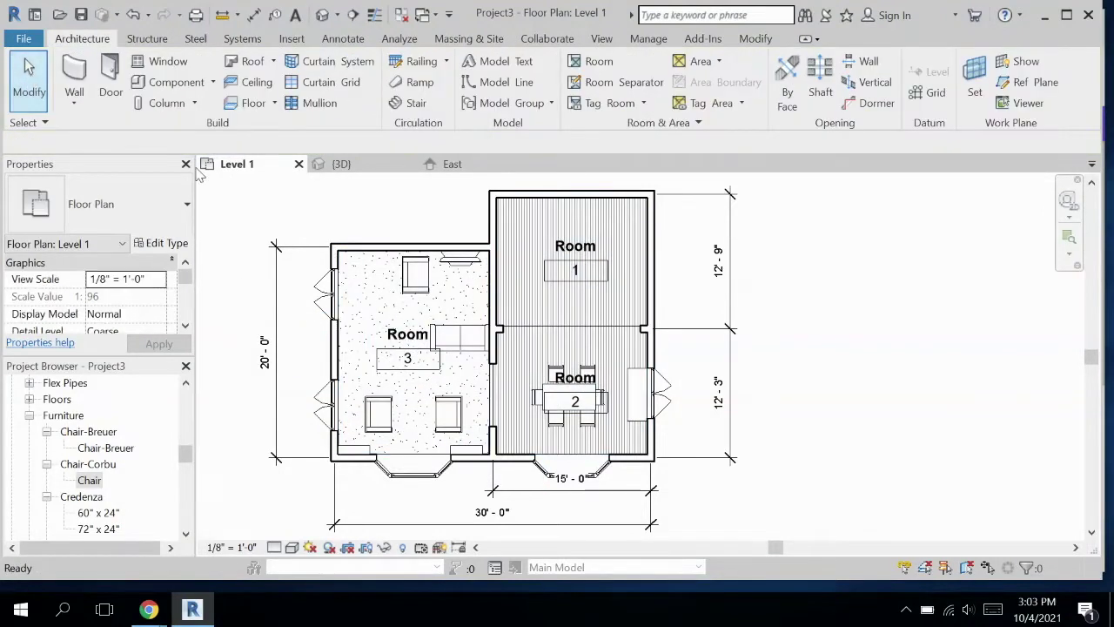
- Rename the upper-right room as Kitchen, closing the room tag family without saving changes
double_click(581, 247)
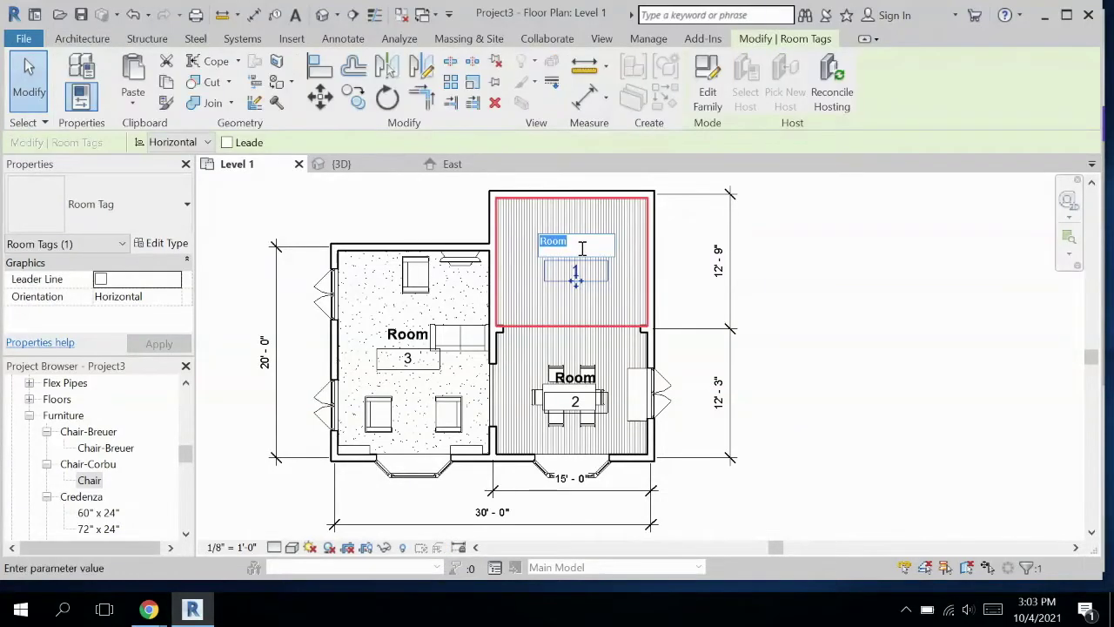
type("Kitchen")
double_click(575, 276)
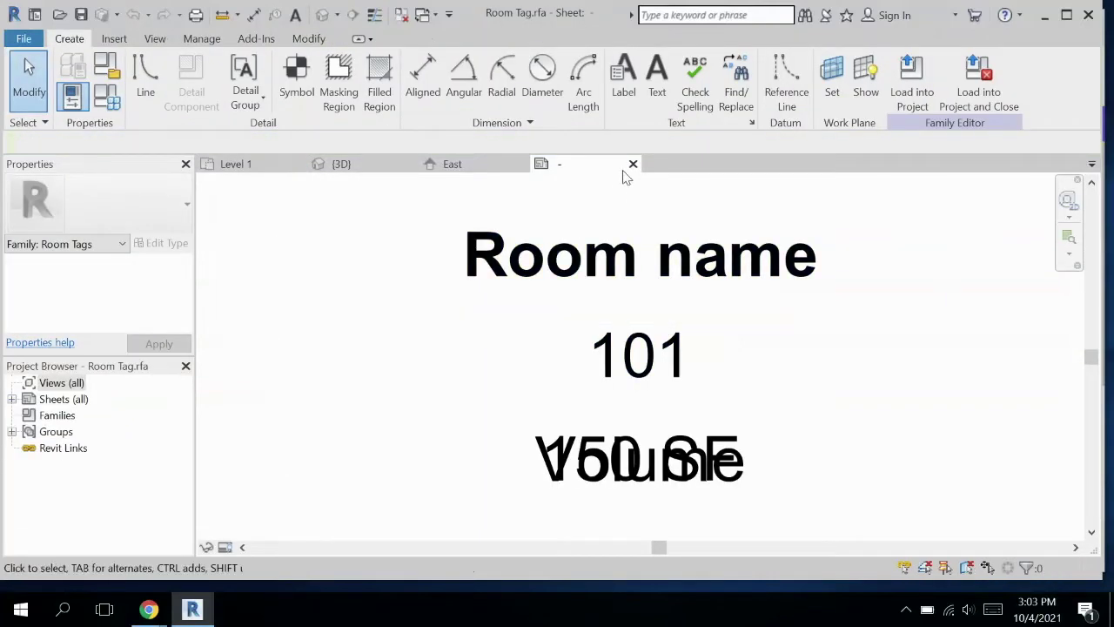
left_click(632, 165)
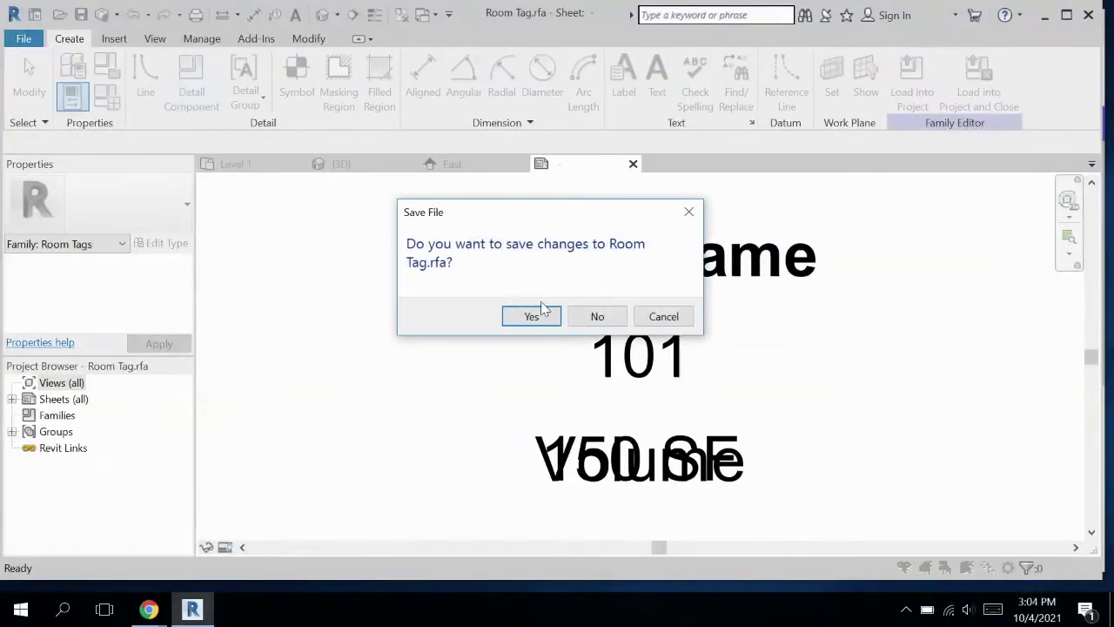
left_click(585, 317)
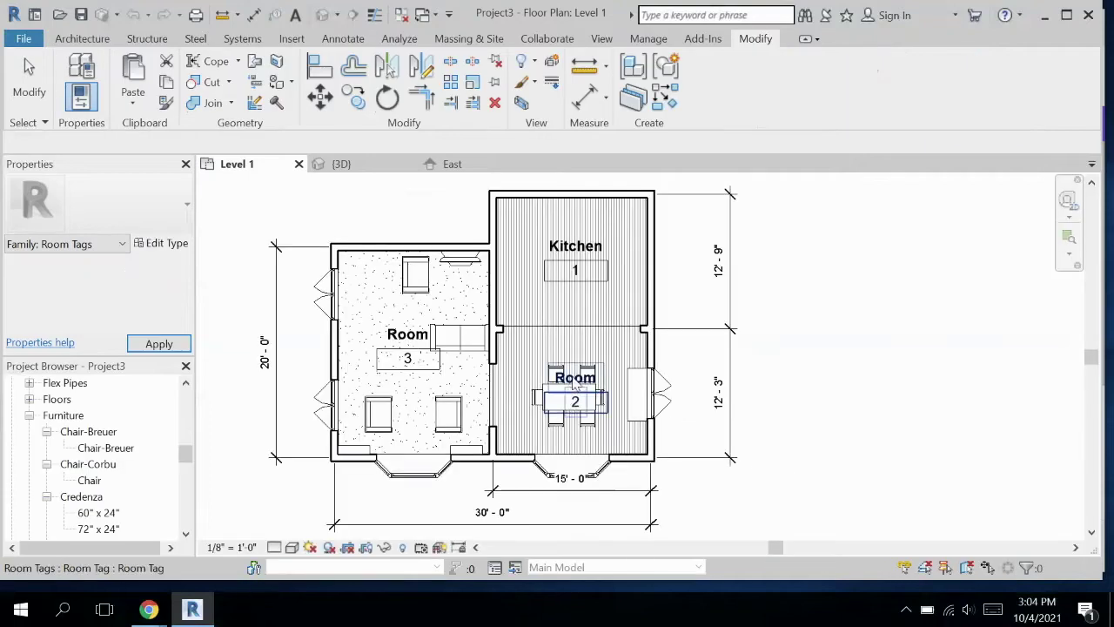
- Rename the lower-right room, number 2, as Dining Room
left_click(575, 383)
left_click(574, 378)
type("Dining")
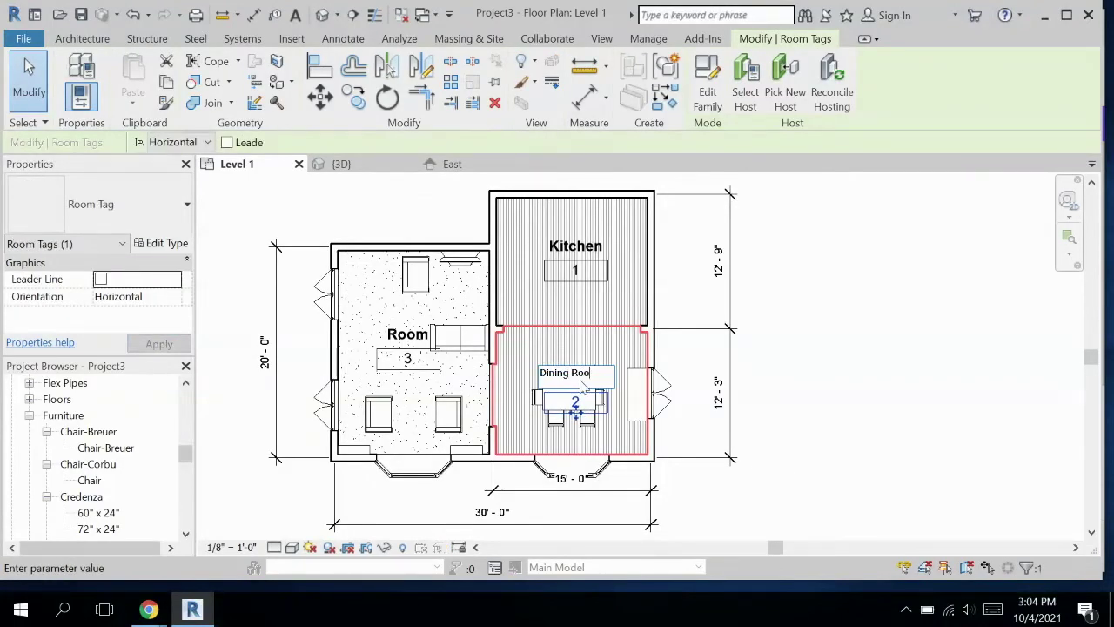
- Rename the left-hand room, number 3, as Living Room and clear the selection
left_click(423, 343)
left_click(398, 346)
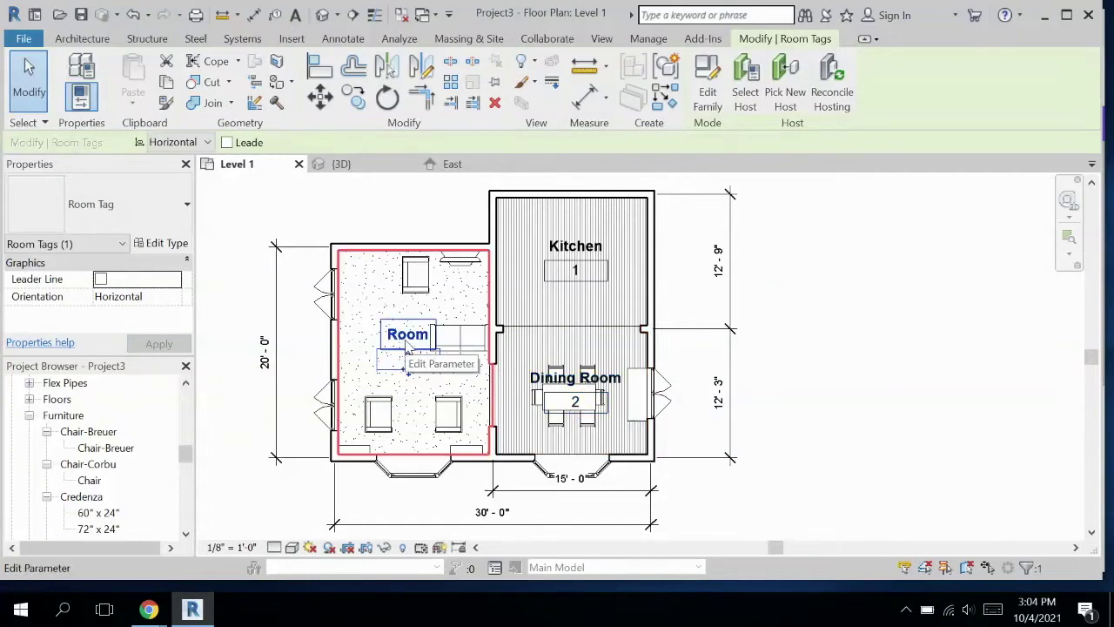
left_click(399, 340)
type("Living")
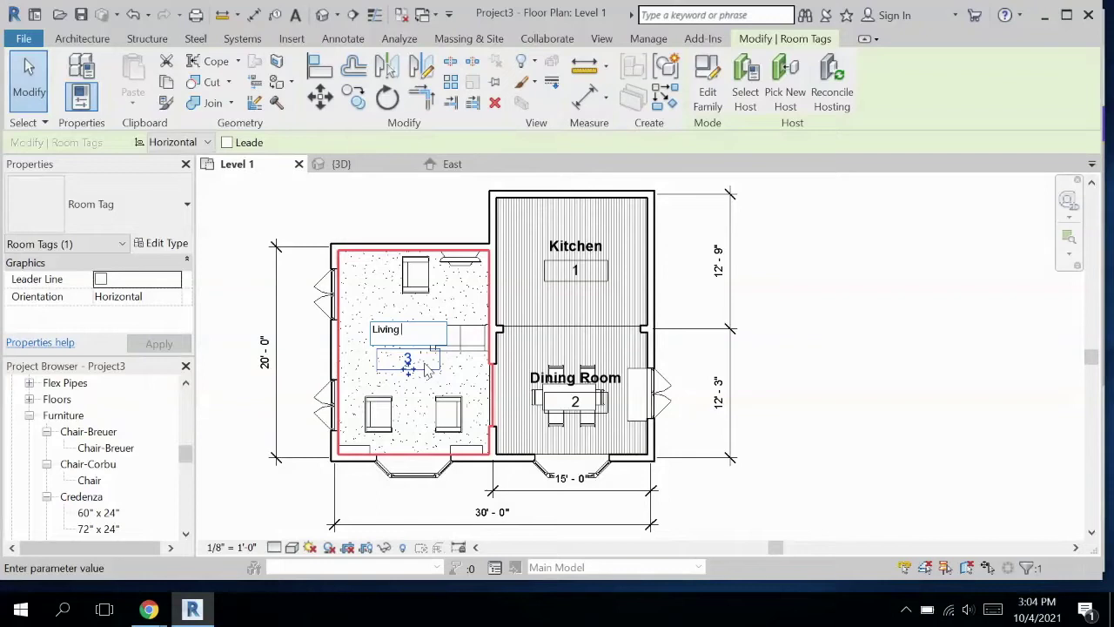
left_click(801, 441)
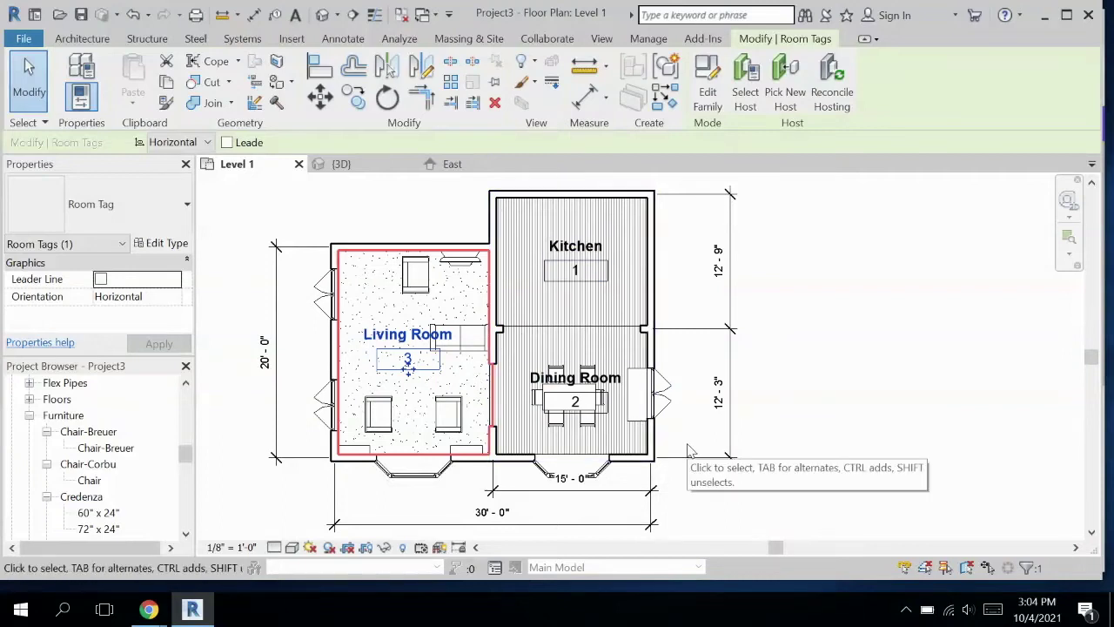
left_click(774, 440)
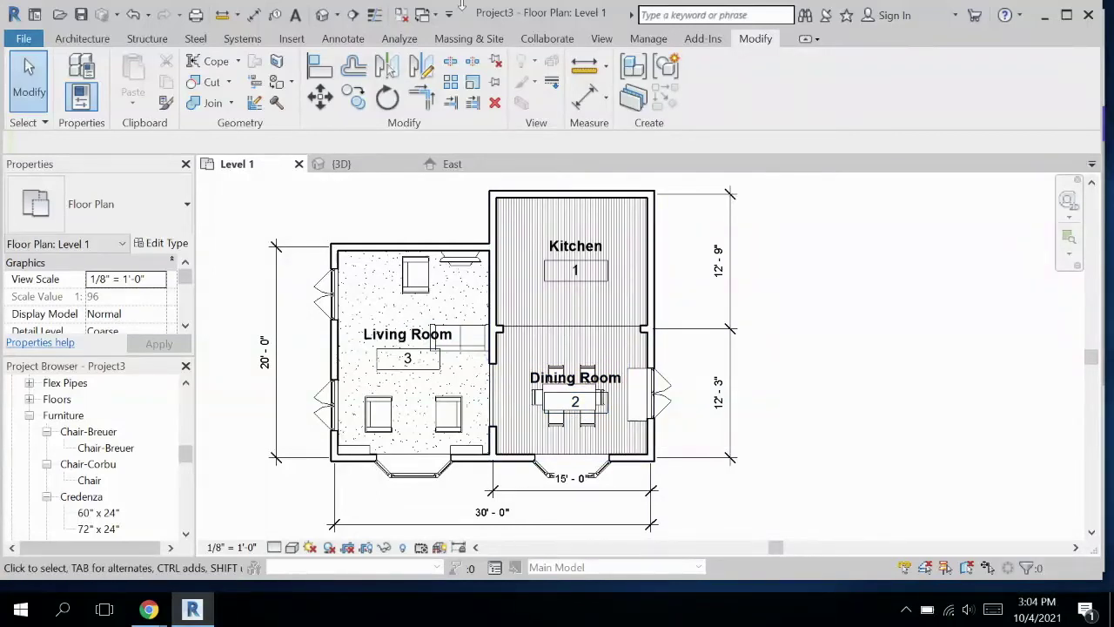
- Place a color fill legend to the right of the plan, with space type Rooms and color scheme Name
left_click(344, 39)
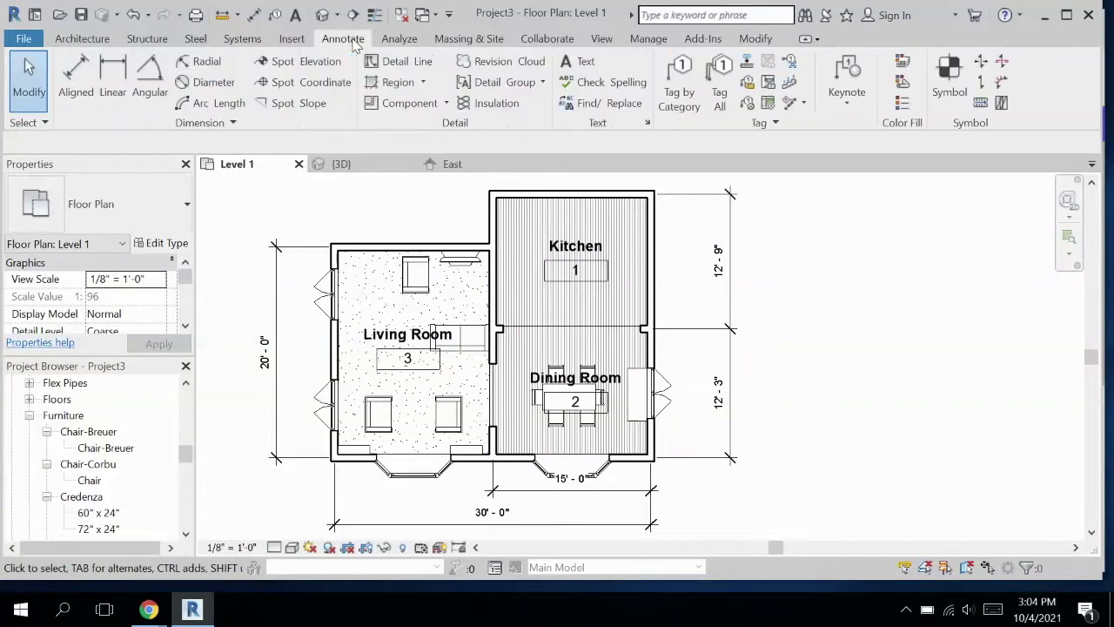
left_click(902, 103)
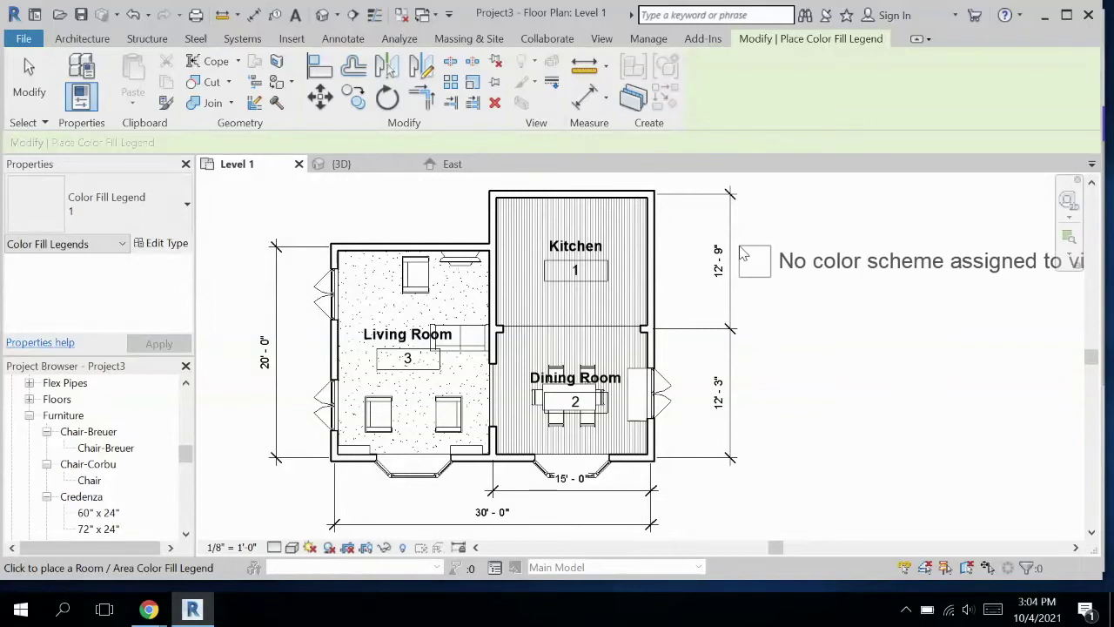
left_click(745, 254)
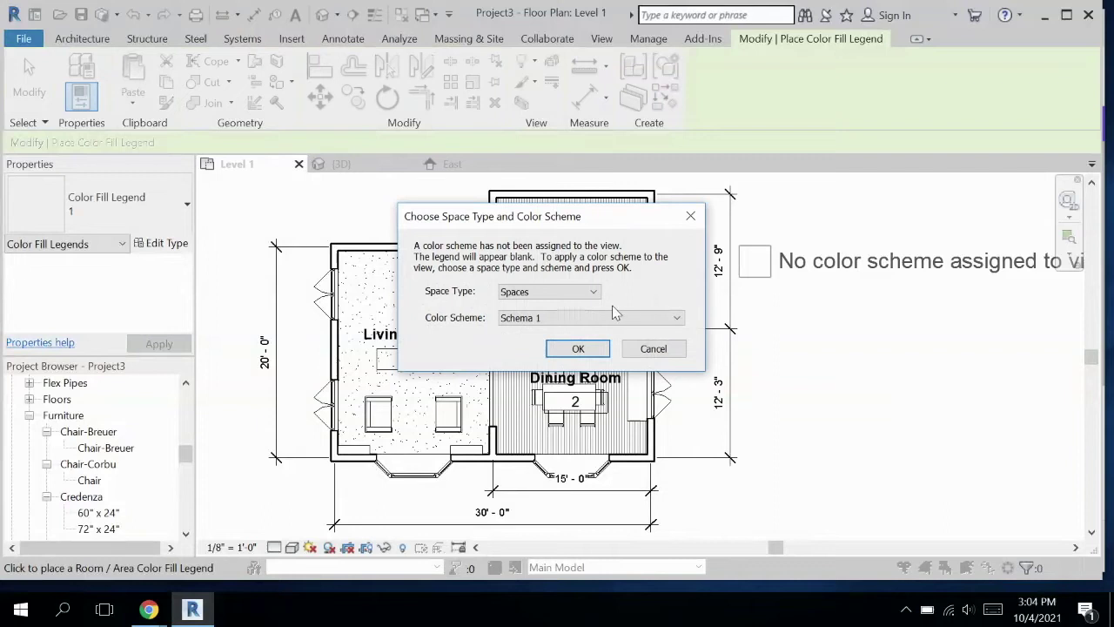
left_click(524, 298)
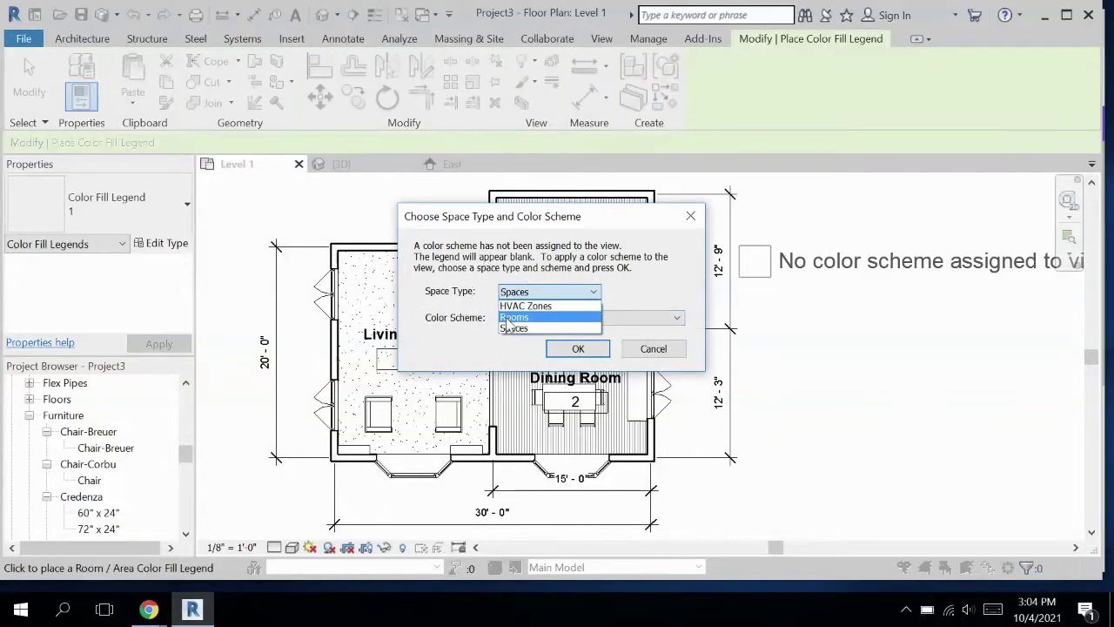
left_click(511, 318)
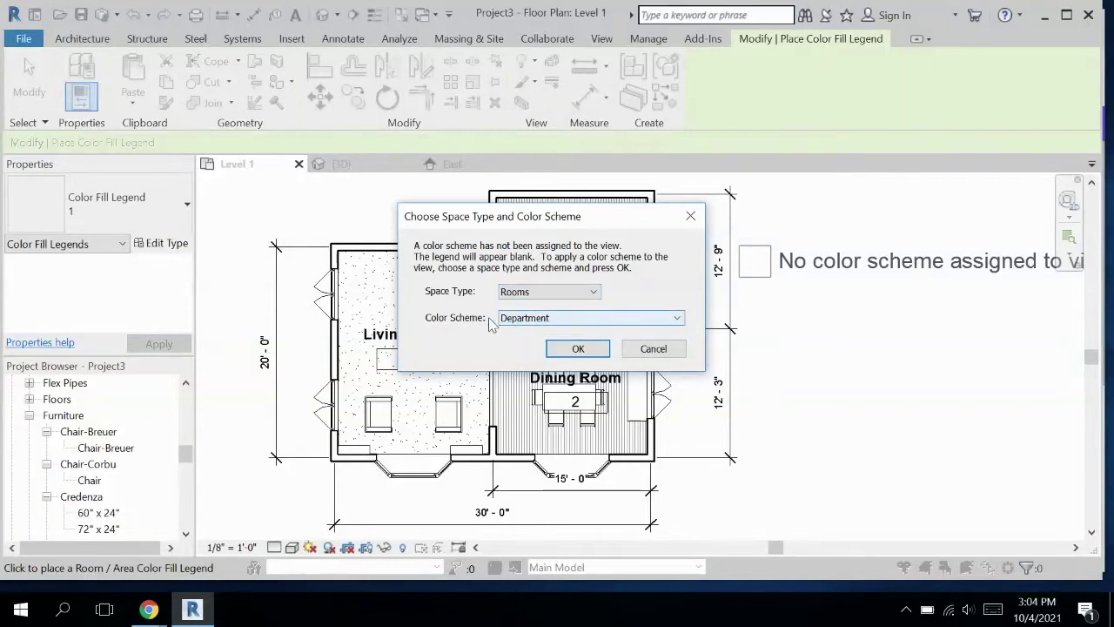
left_click(512, 320)
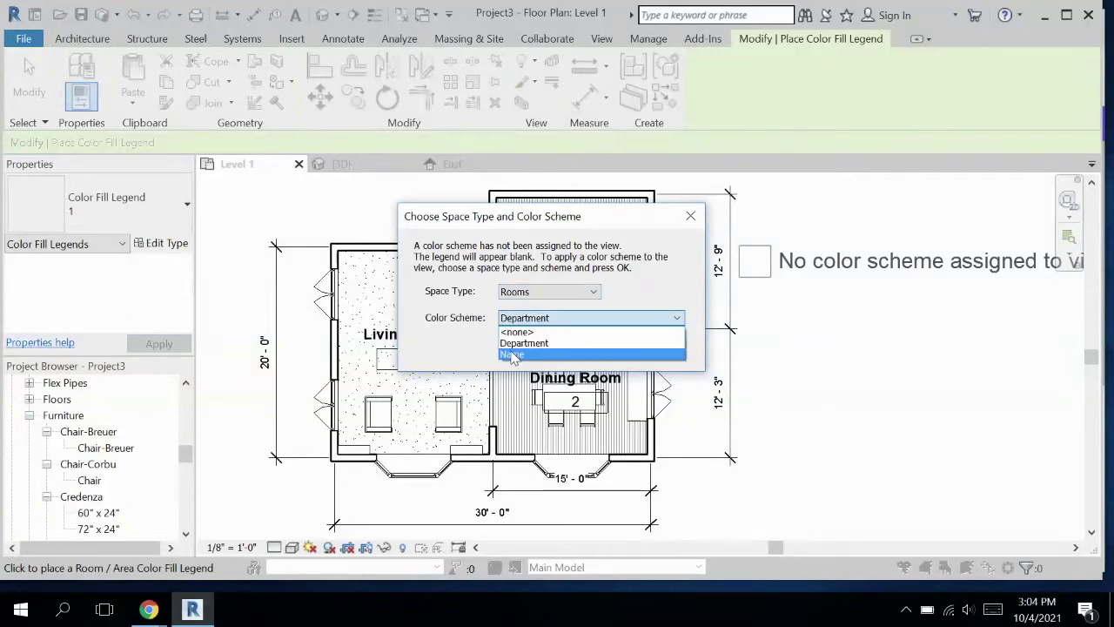
left_click(513, 355)
left_click(575, 350)
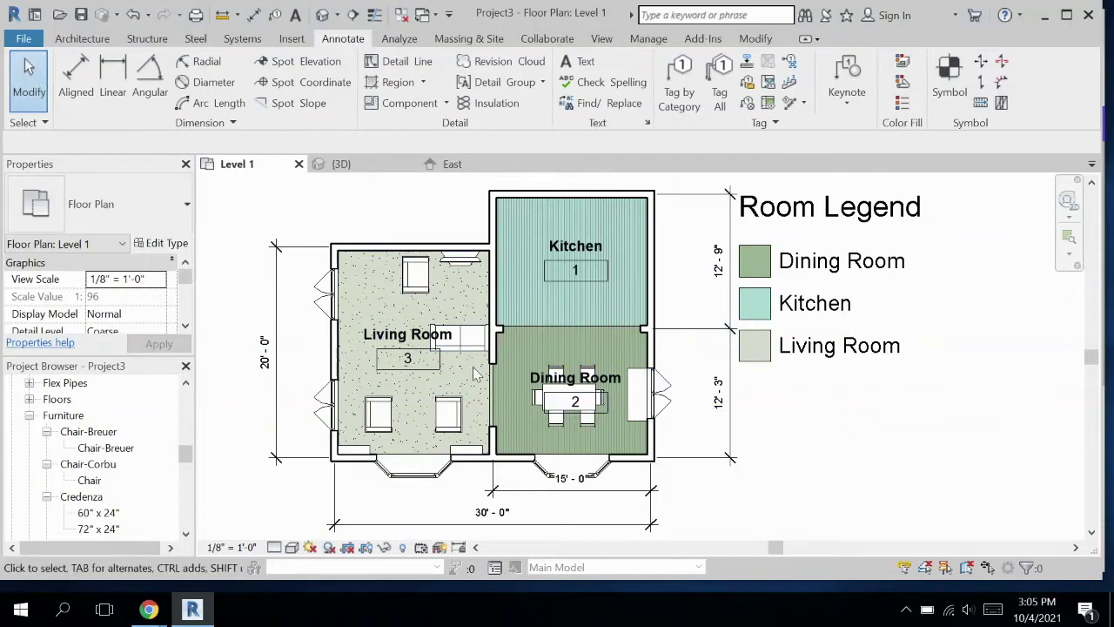
- Delete the Dining Room and Living Room tags from the plan
left_click(558, 381)
left_click(558, 378)
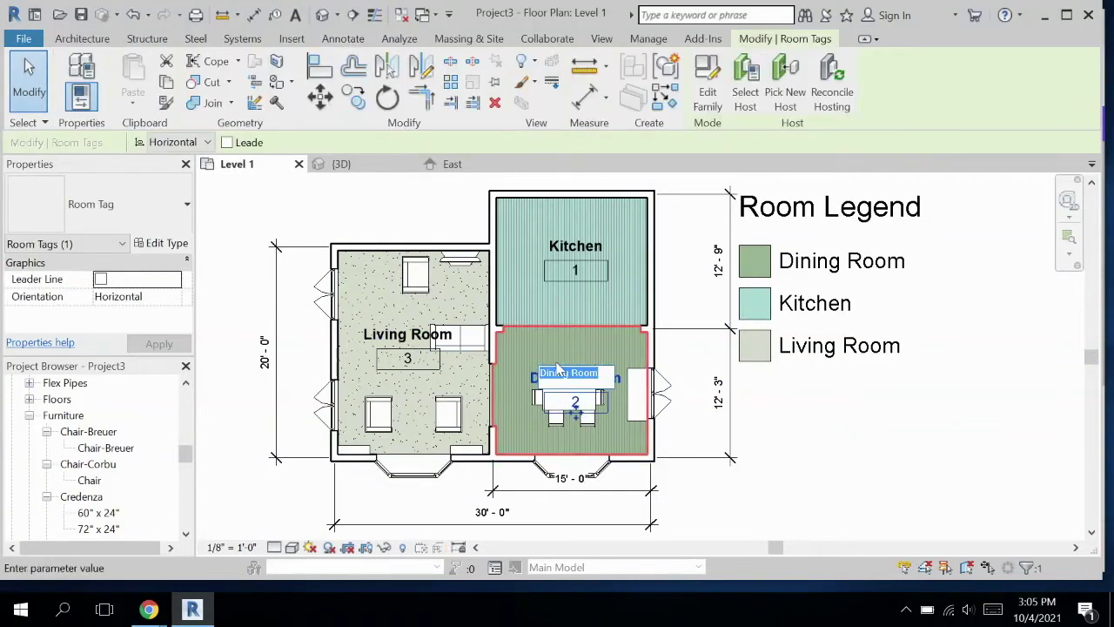
key("Escape")
left_click_drag(575, 415, 576, 380)
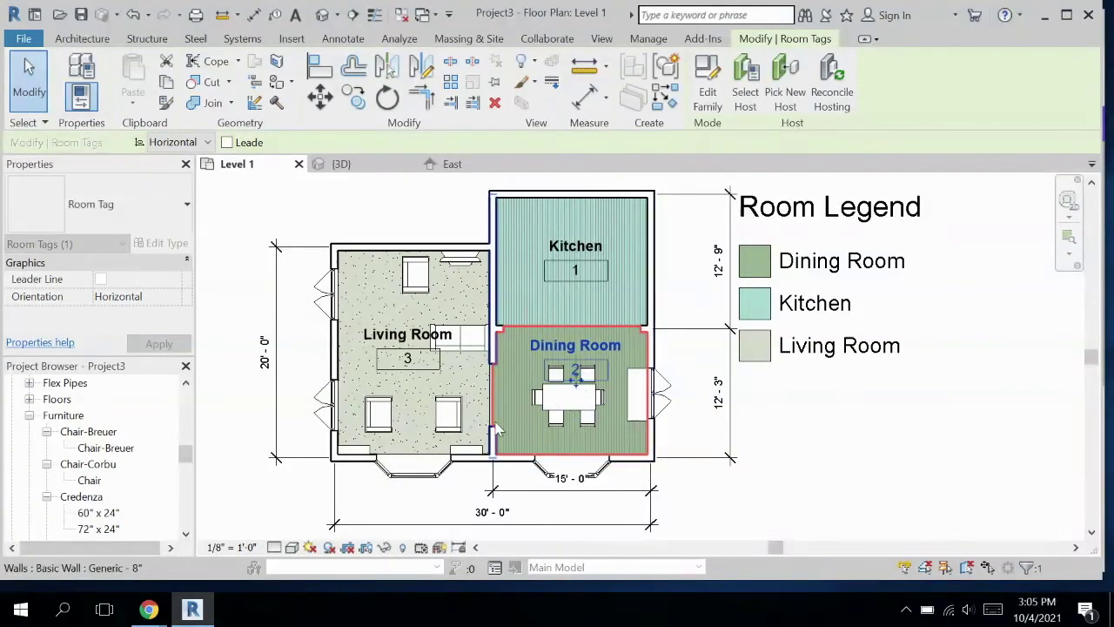
key("Delete")
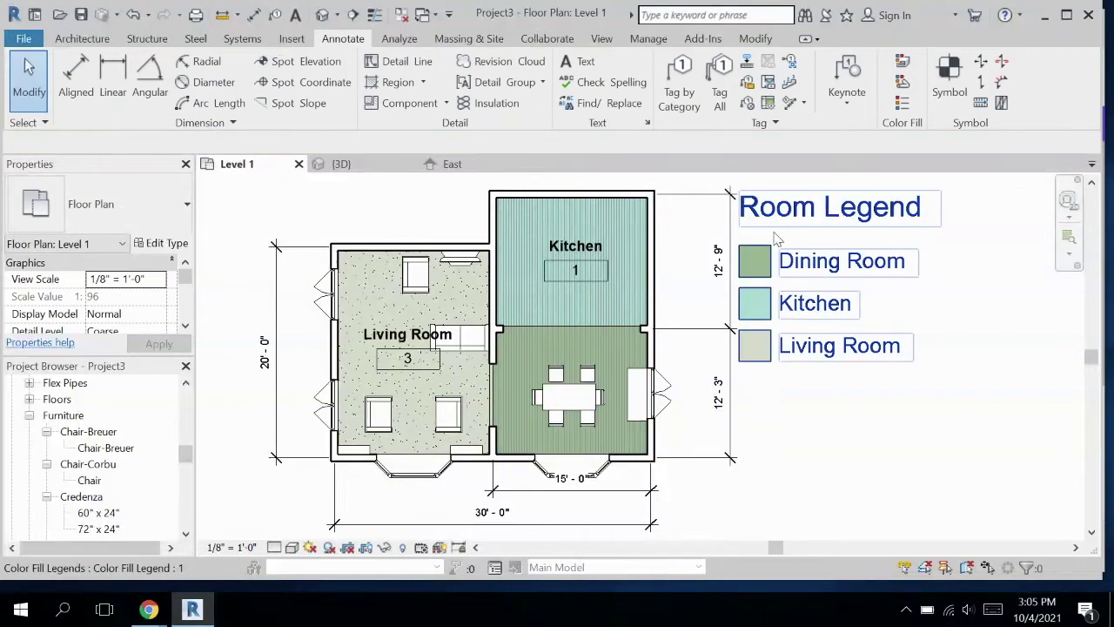
left_click(400, 339)
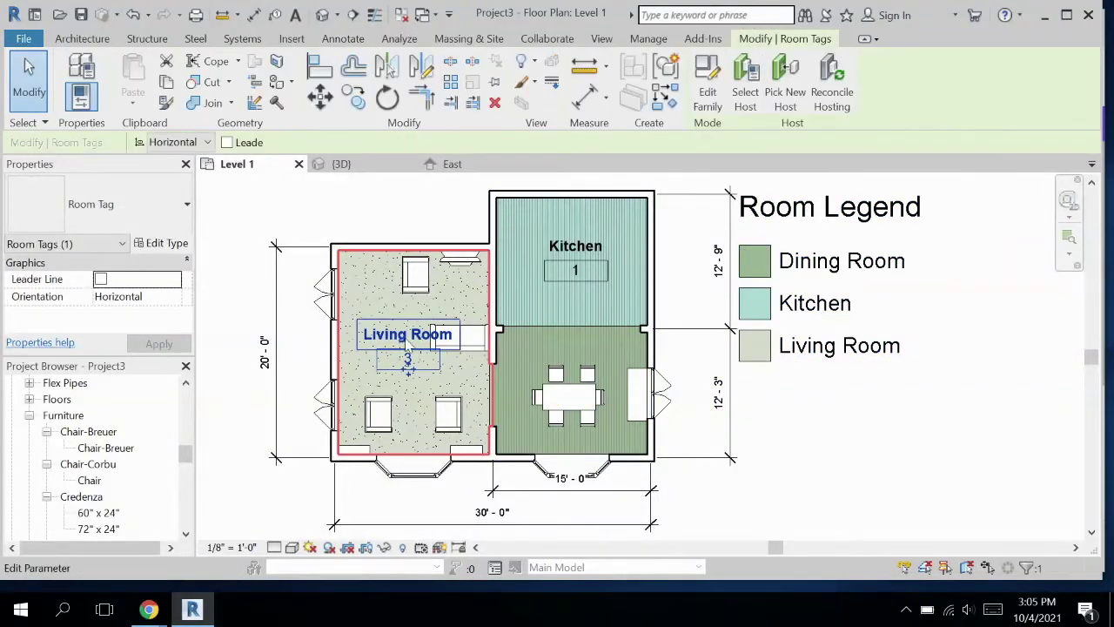
key("Delete")
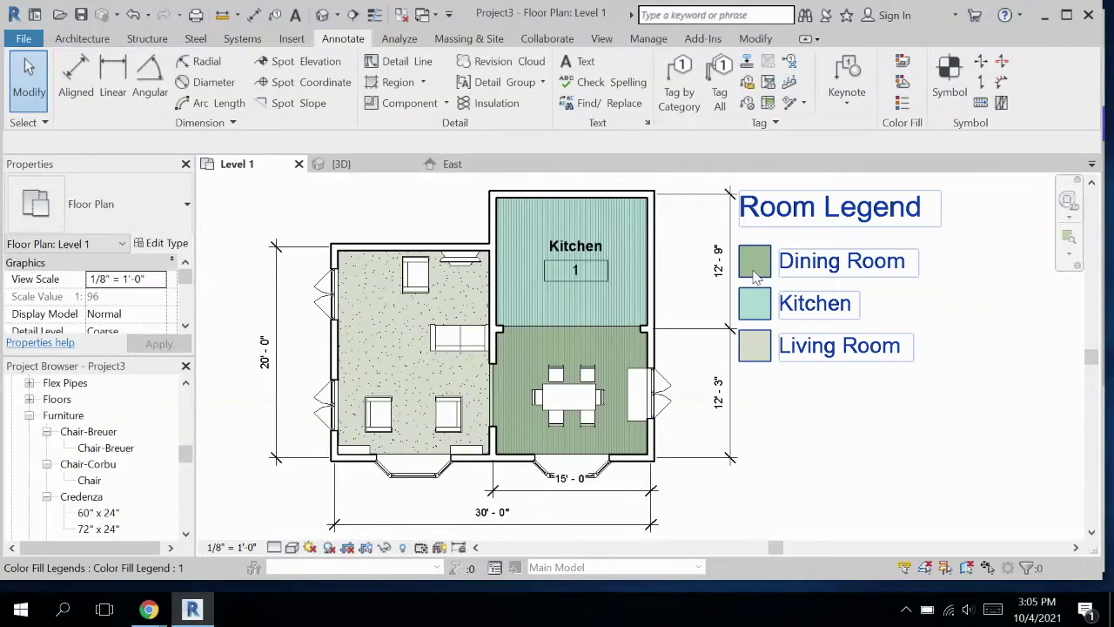
- Edit the room legend's color scheme and set the Living Room color to pink, RGB 255-128-192
left_click(759, 348)
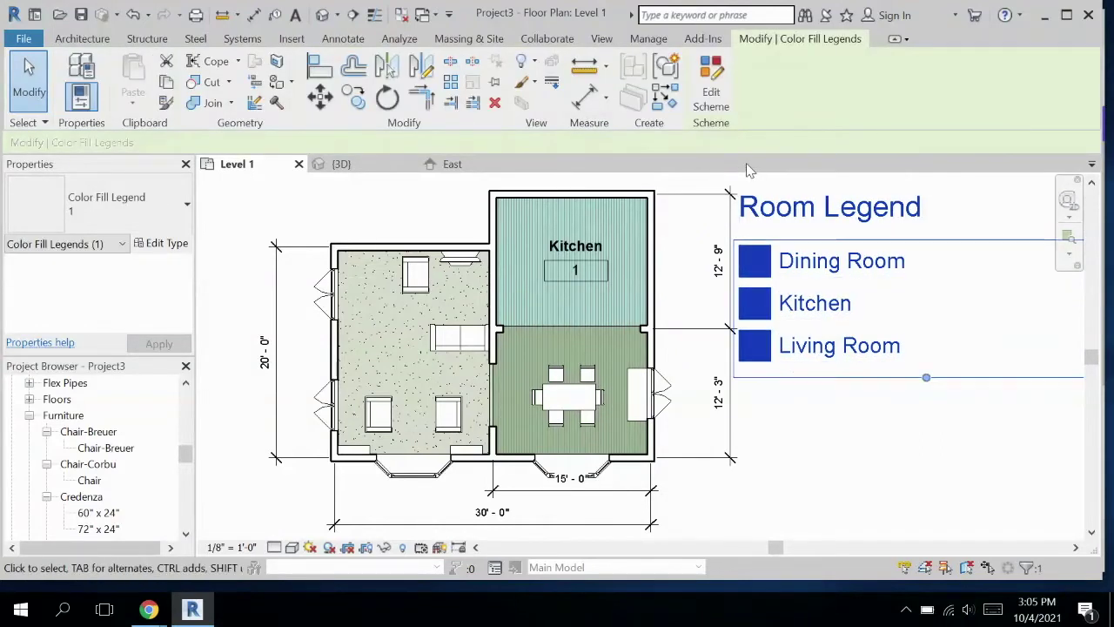
left_click(715, 93)
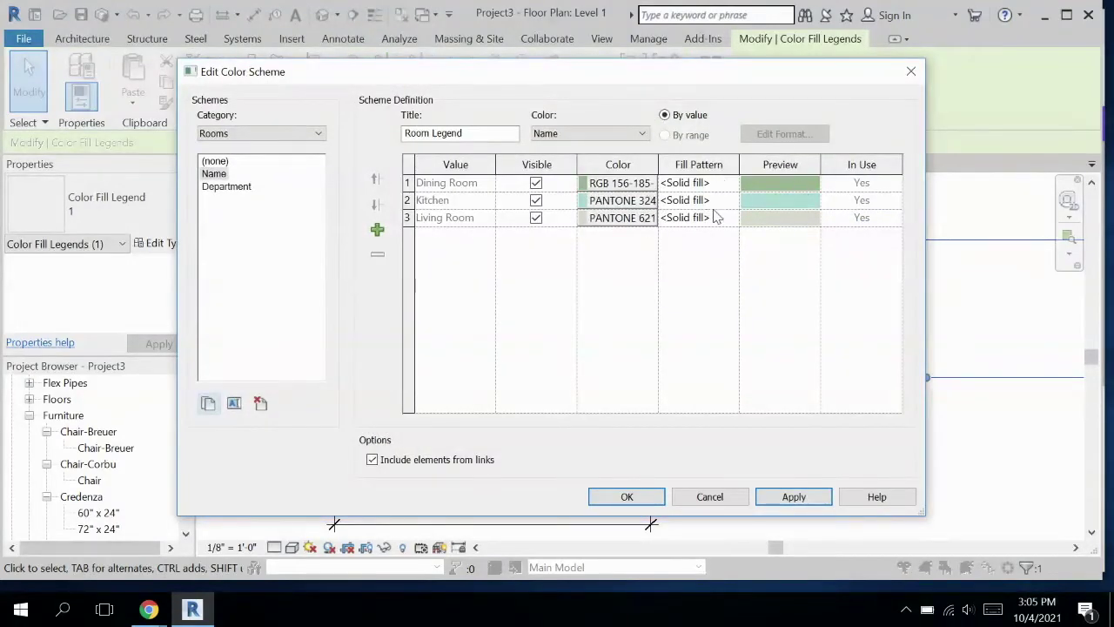
left_click(583, 218)
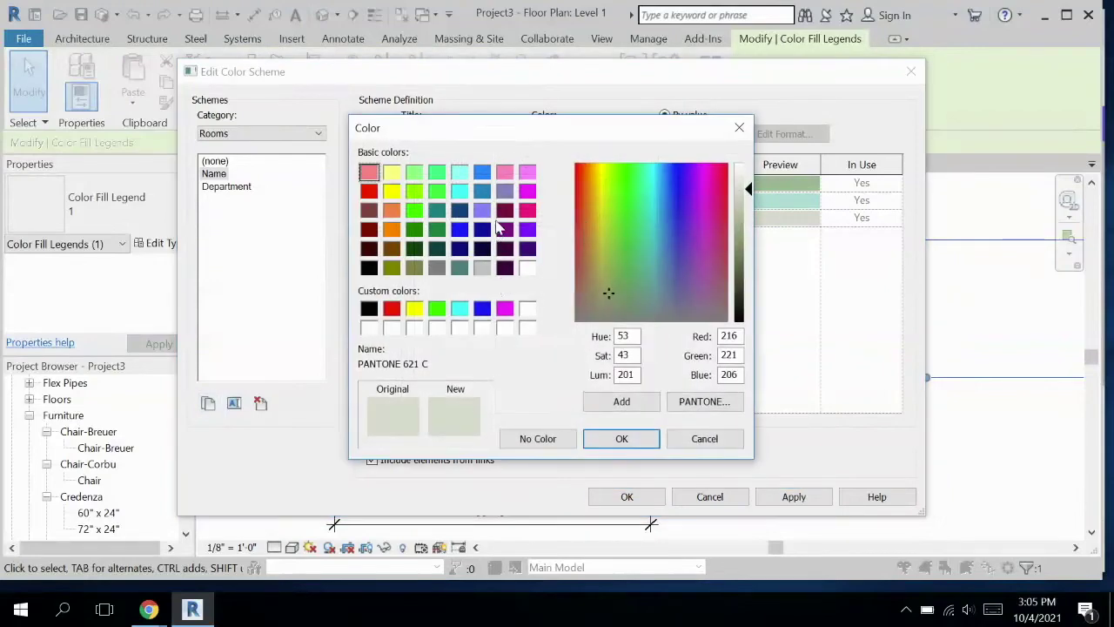
left_click(505, 172)
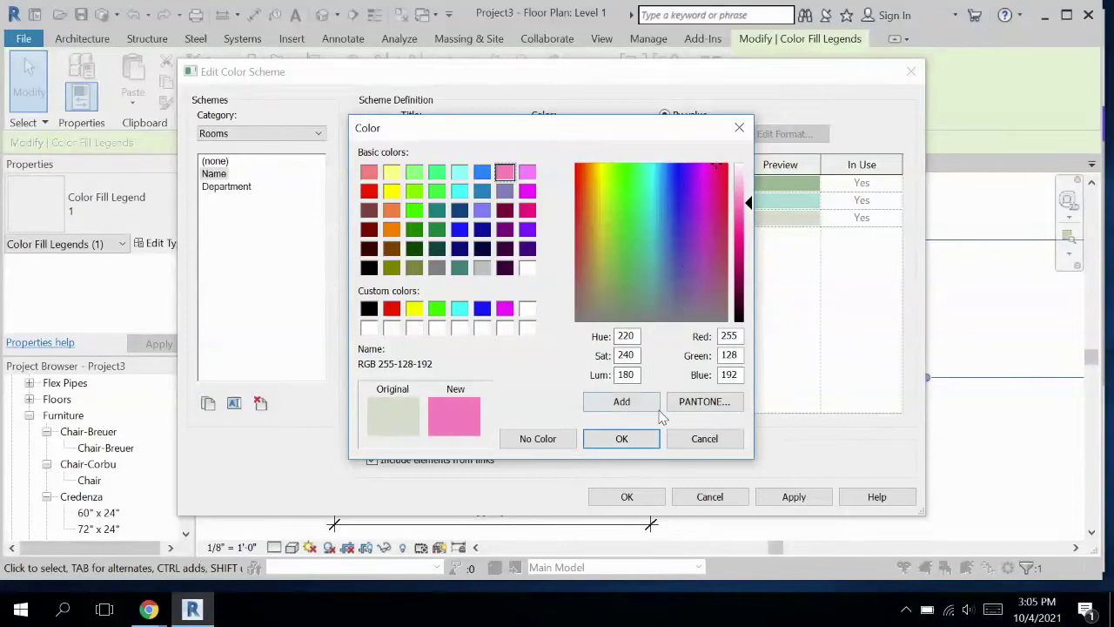
left_click(620, 440)
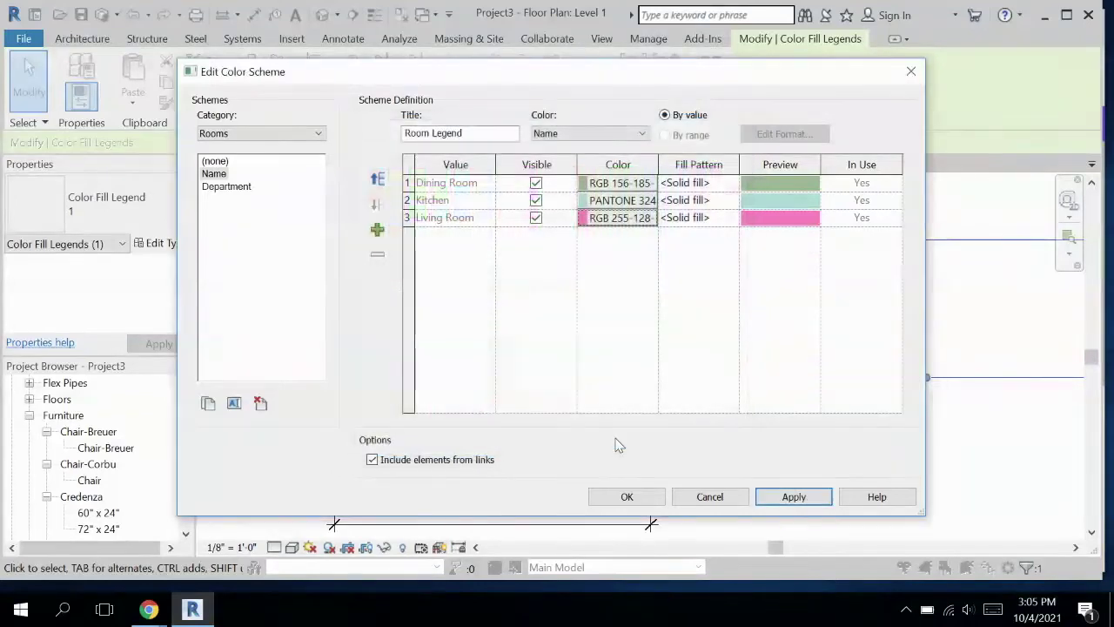
- Try the Diagonal down and Diagonal down-small fill patterns for the Living Room in the color scheme
left_click(704, 218)
left_click(732, 219)
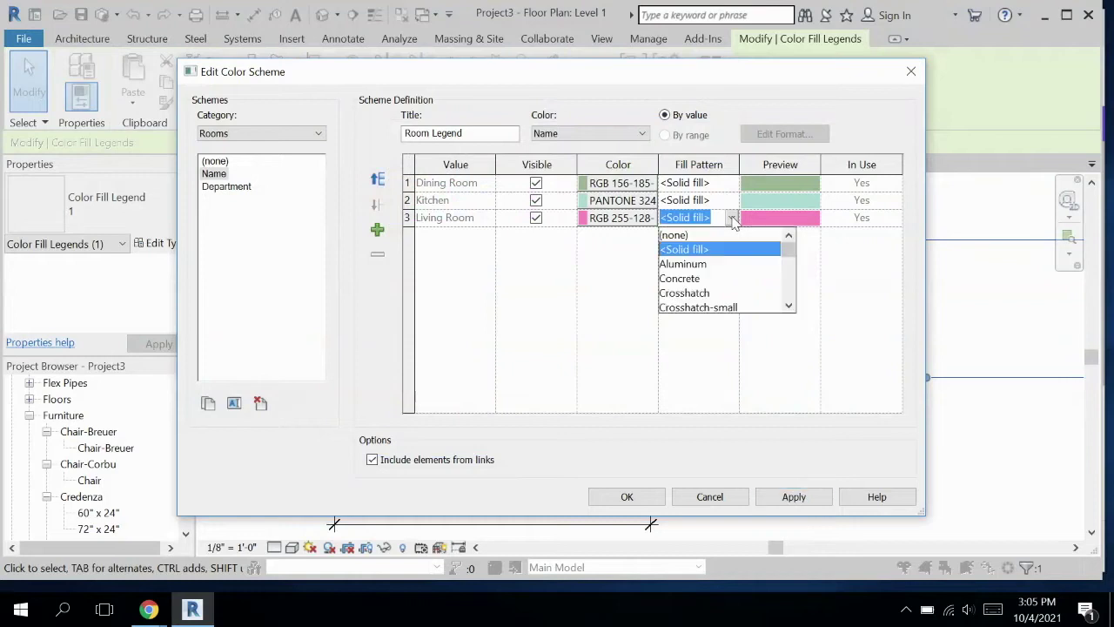
scroll(715, 259, "down", 2)
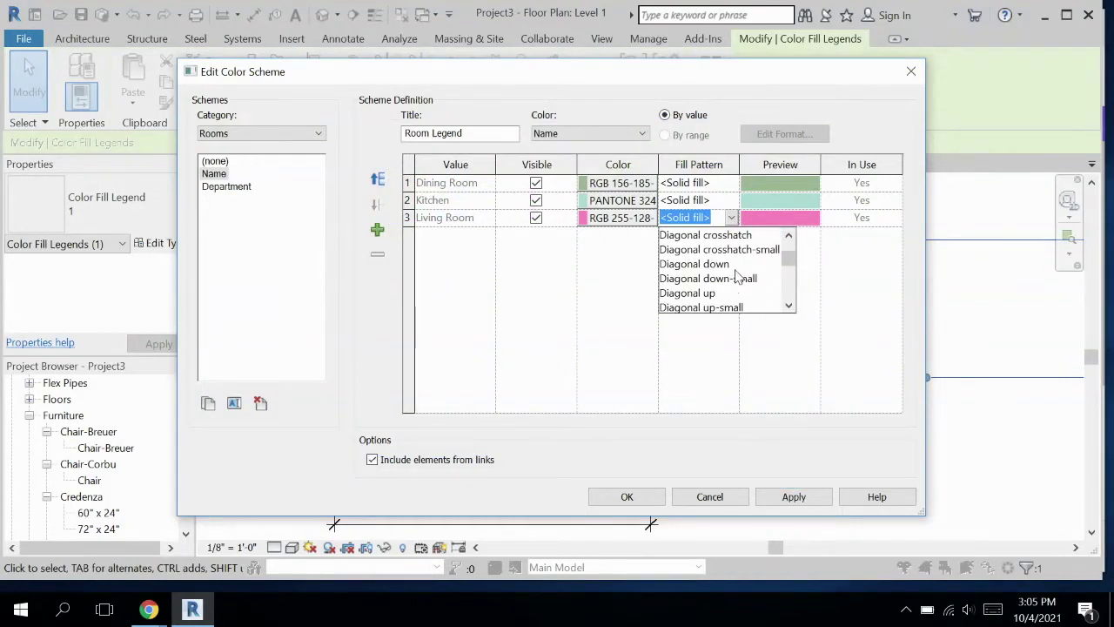
left_click(736, 273)
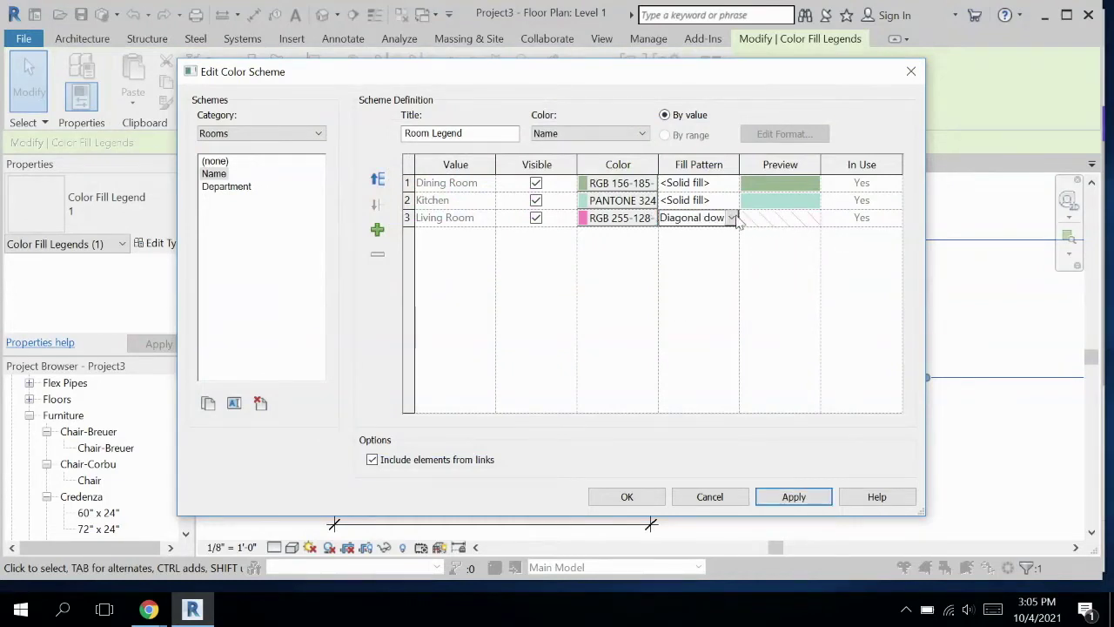
left_click(734, 220)
left_click(728, 308)
- Try the Gypsum-Plaster and Masonry - Brick fill patterns for the Living Room
left_click(729, 218)
scroll(727, 277, "down", 1)
scroll(728, 283, "down", 1)
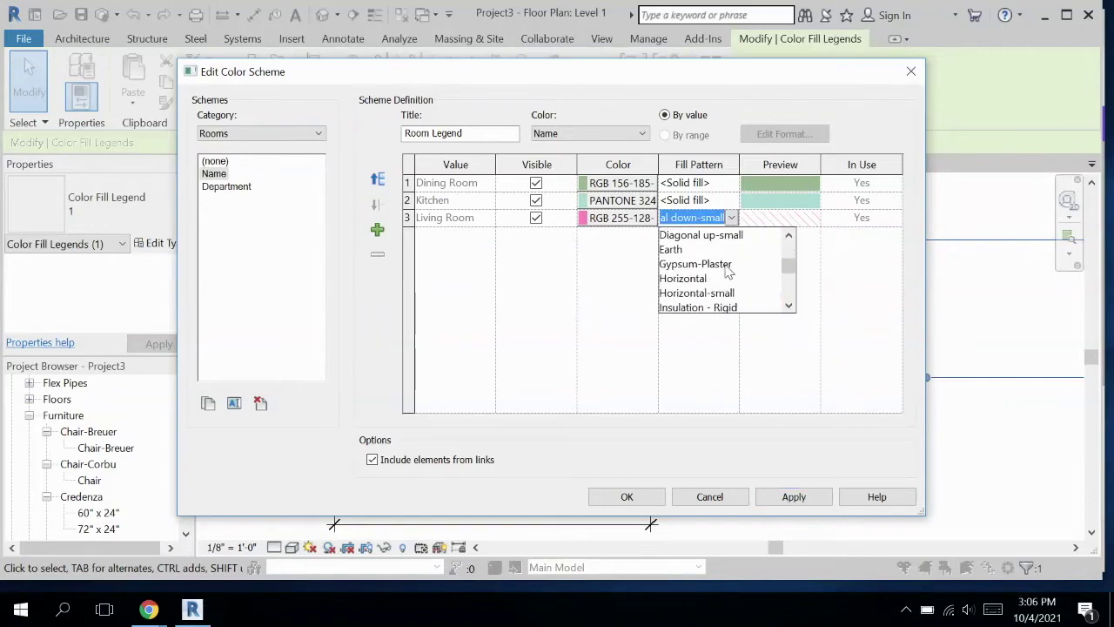
left_click(727, 264)
left_click(734, 219)
scroll(727, 292, "down", 2)
left_click(727, 269)
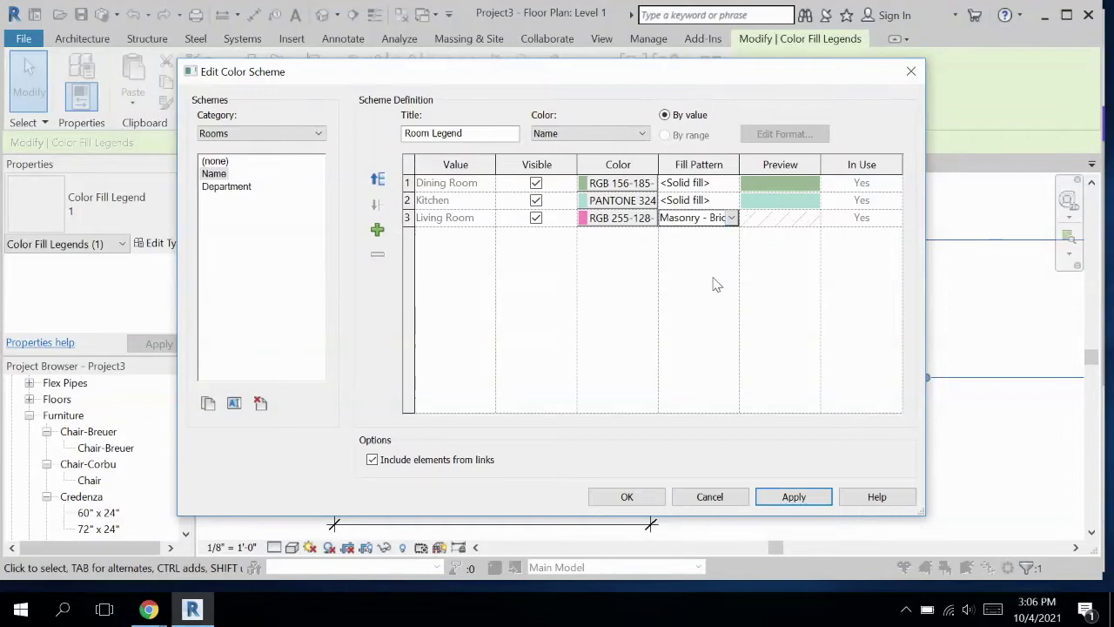
- Try the Steel fill pattern for the Living Room in the color scheme
left_click(721, 219)
scroll(731, 280, "down", 3)
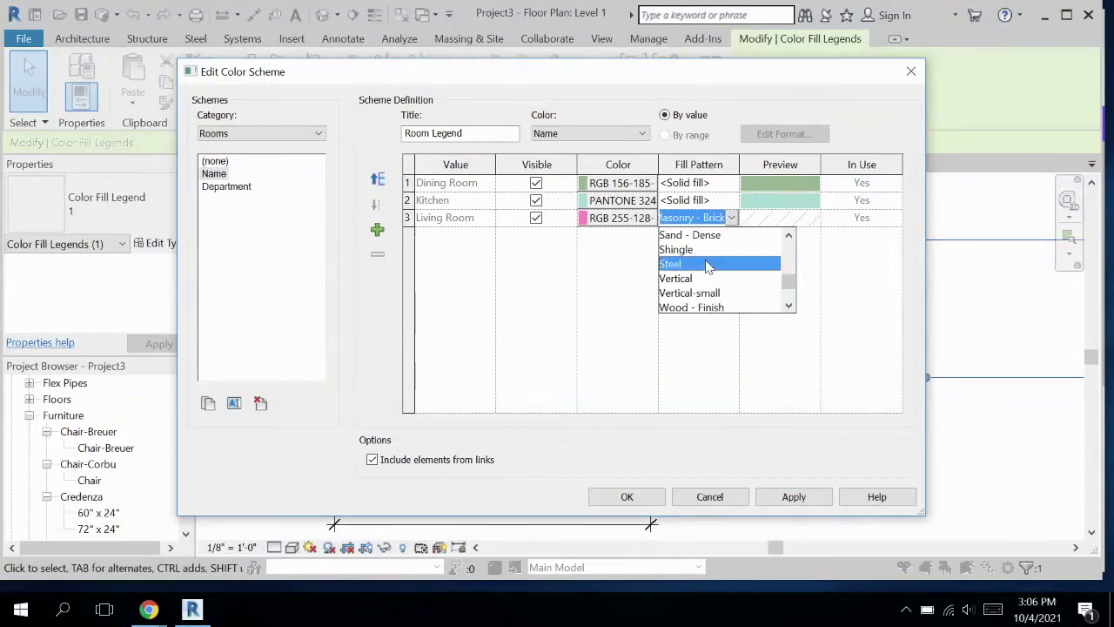
left_click(708, 264)
- Set the Living Room fill pattern to Crosshatch-small, apply the color scheme and deselect the room legend
left_click(731, 219)
scroll(734, 220, "up", 6)
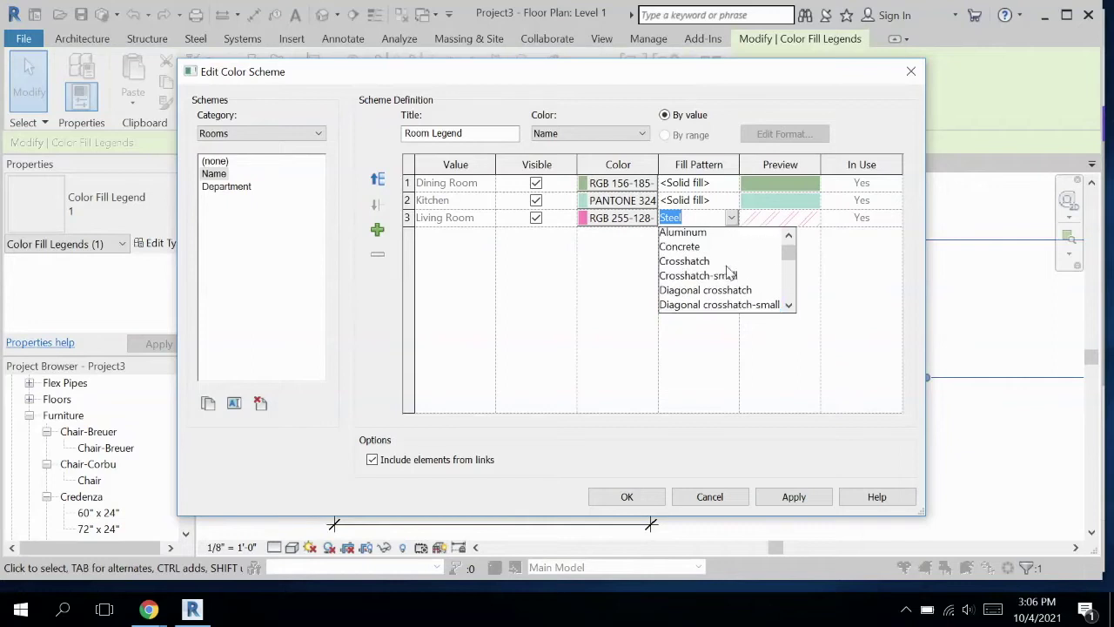
scroll(721, 287, "down", 1)
scroll(721, 287, "down", 1)
scroll(726, 292, "up", 2)
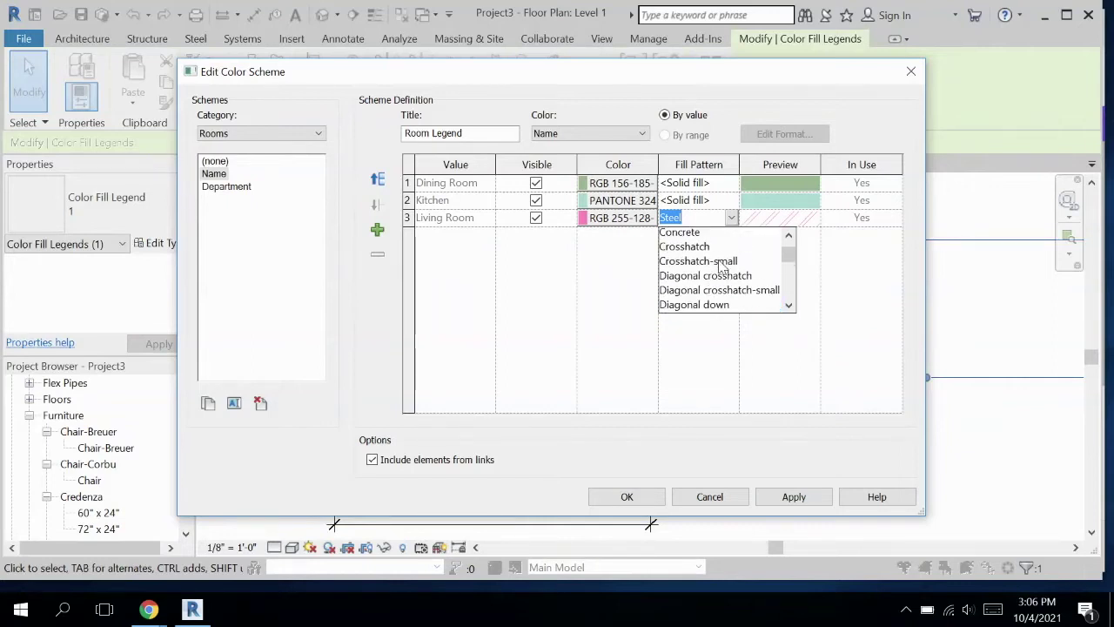
left_click(730, 308)
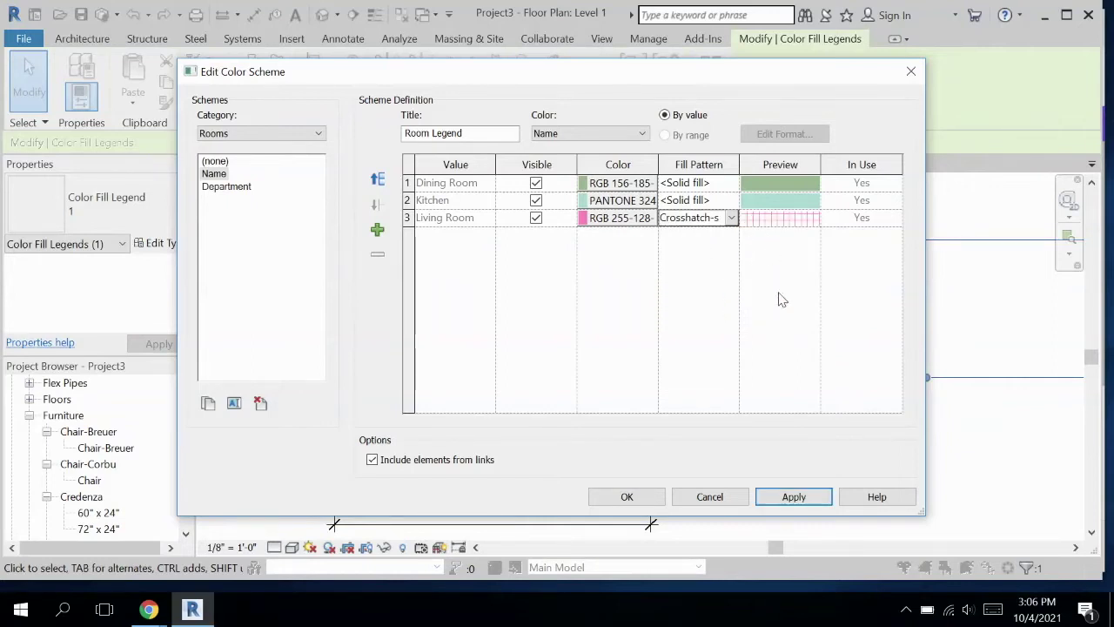
left_click(793, 496)
left_click(653, 493)
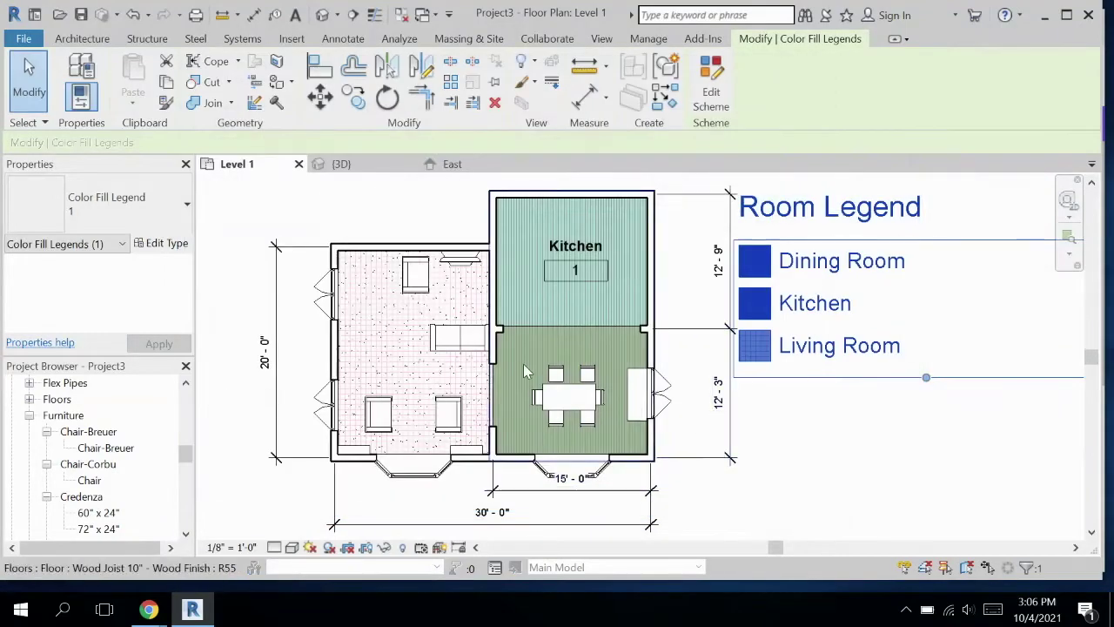
left_click(904, 514)
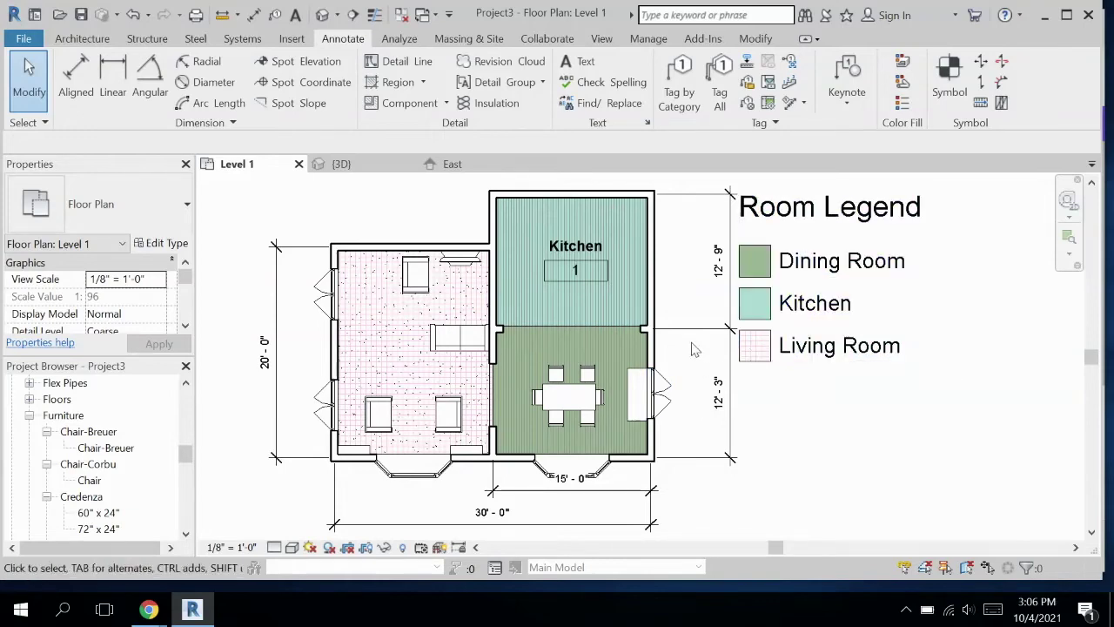
scroll(692, 348, "down", 2)
scroll(694, 348, "down", 1)
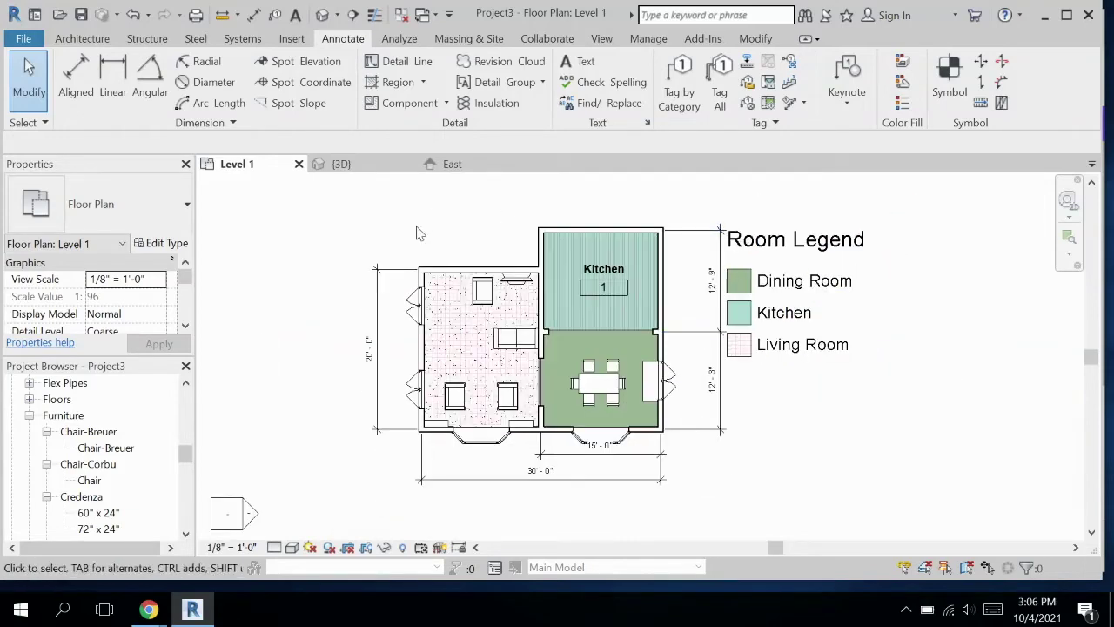
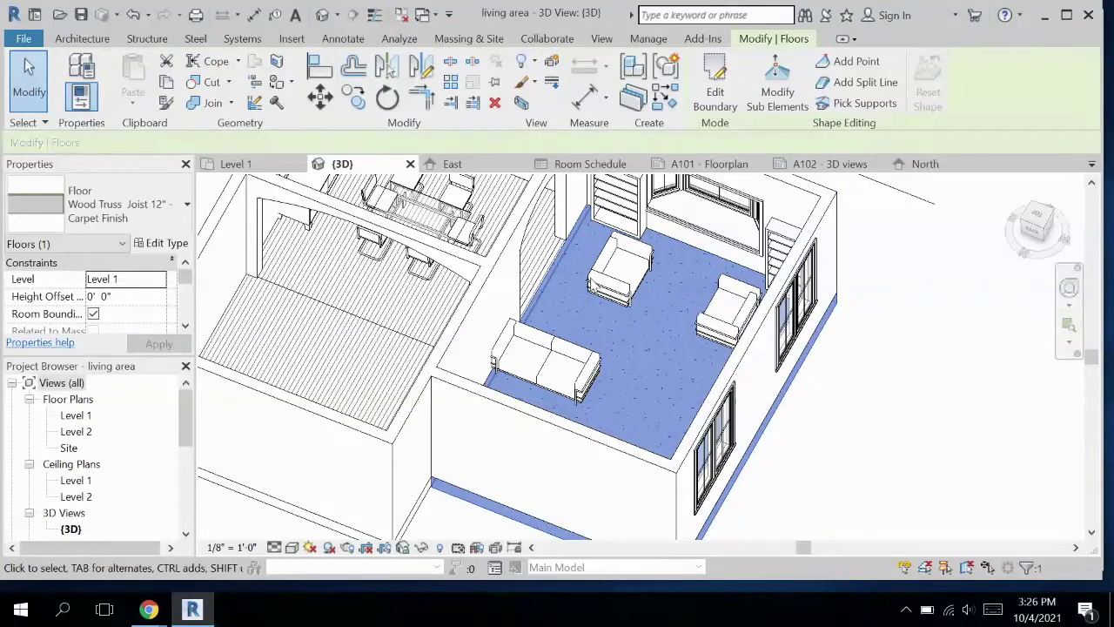
- Open the Carpet (1) finish material for editing from the layer structure of the Wood Truss Joist 12" - Carpet Finish floor type
left_click(166, 244)
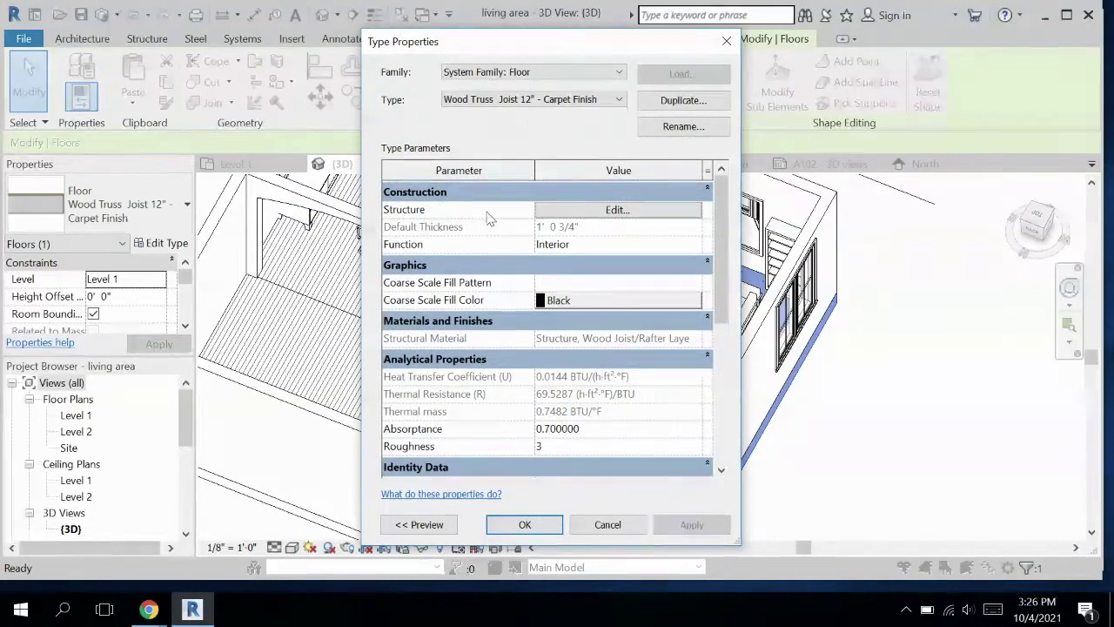
left_click(581, 210)
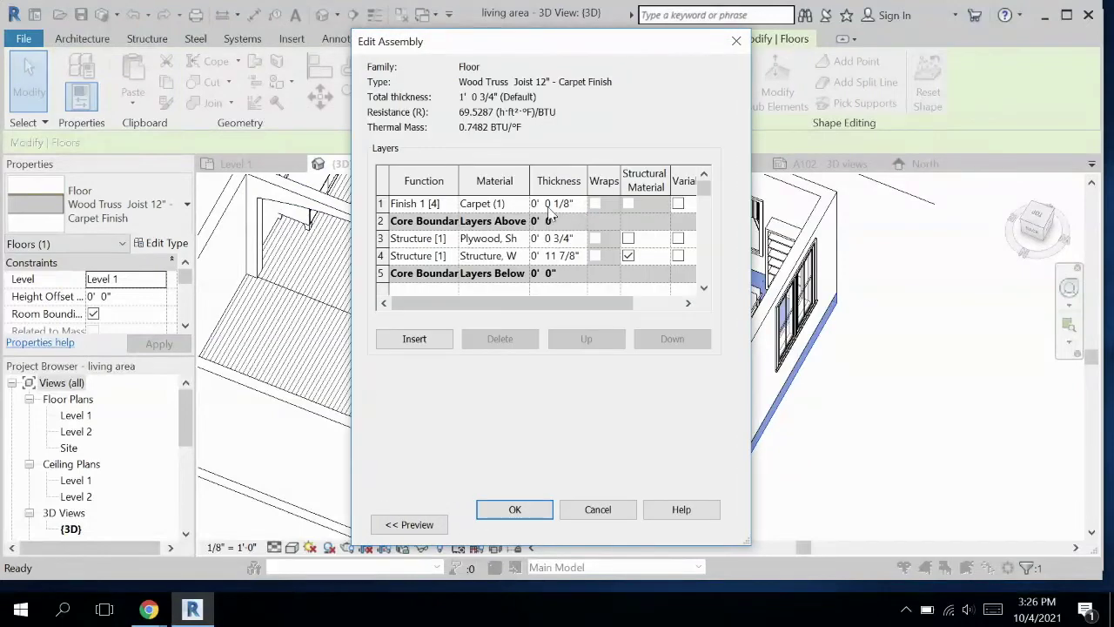
left_click(497, 205)
left_click(492, 203)
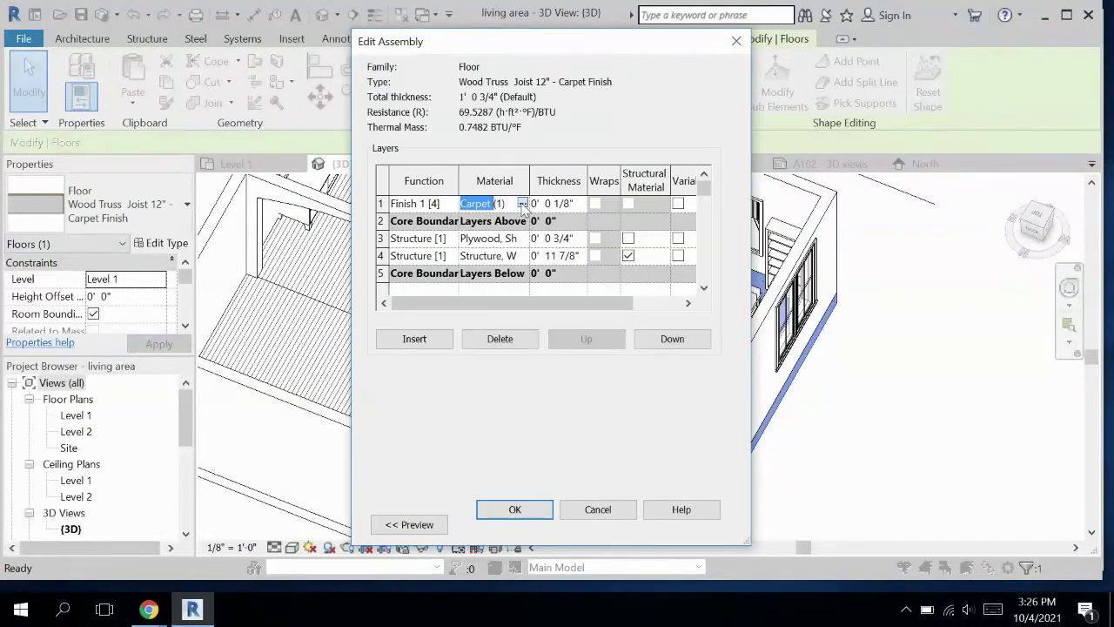
left_click(522, 203)
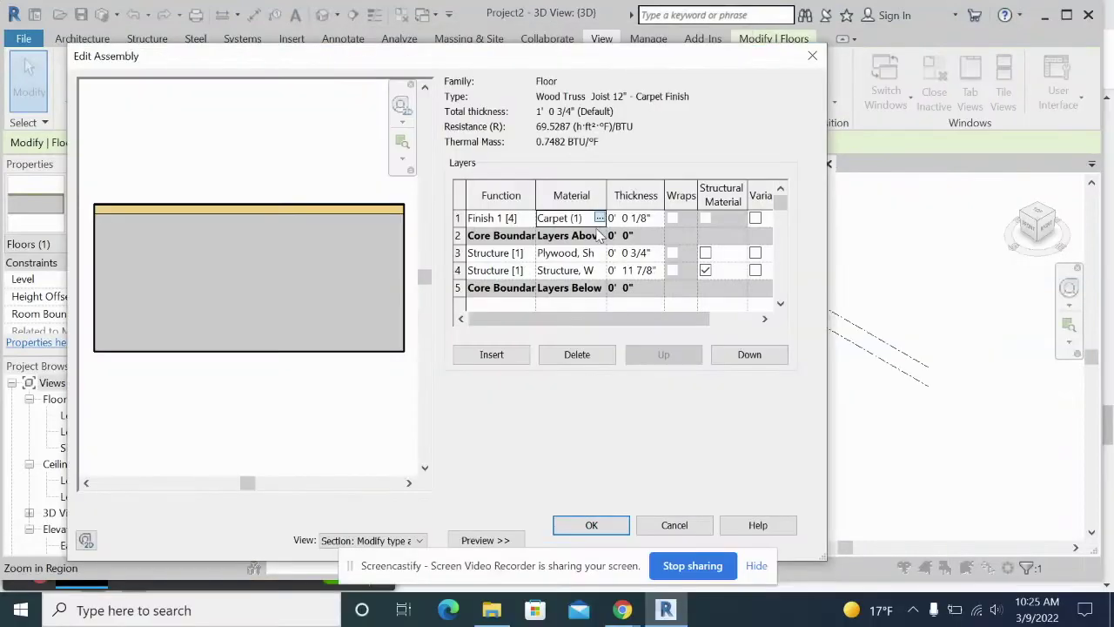
left_click(599, 218)
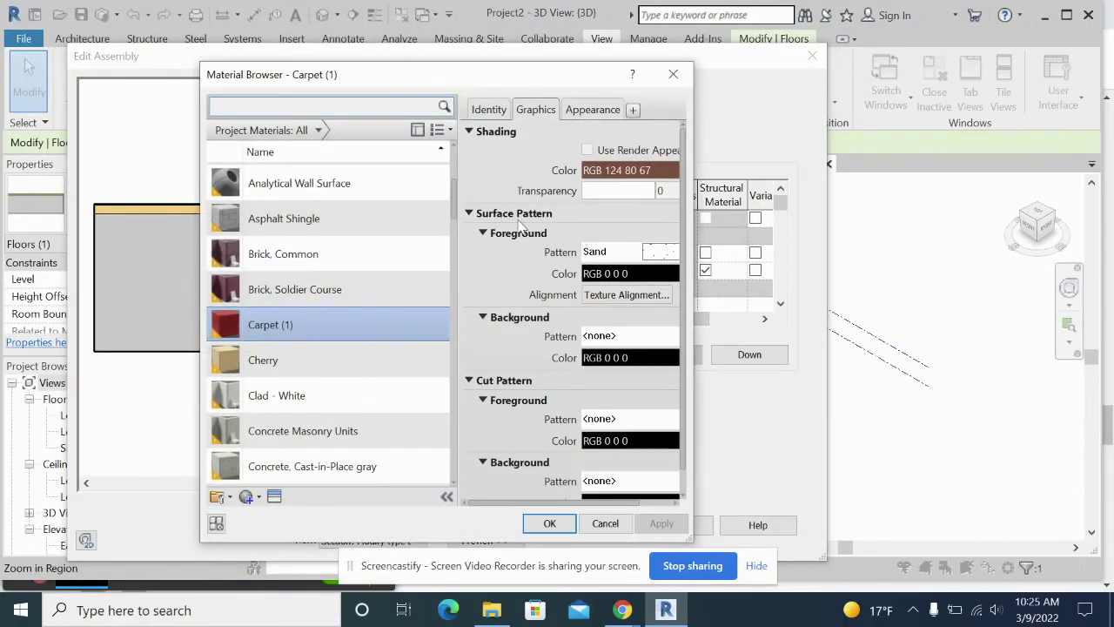
left_click_drag(689, 270, 899, 256)
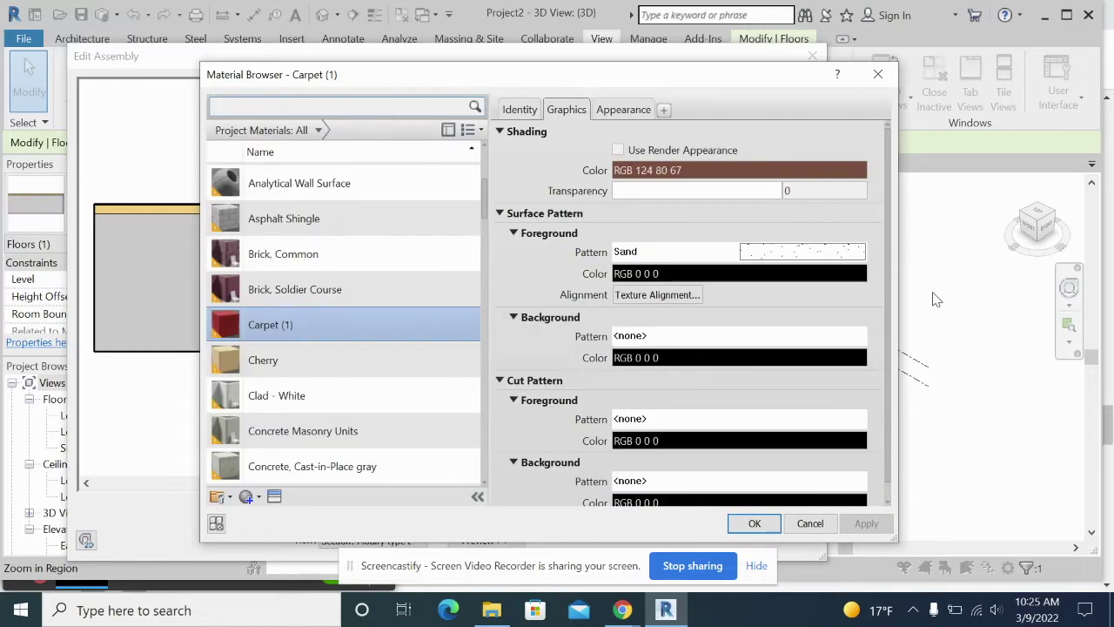
- Examine the Carpet (1) material's appearance image and its image type options
left_click(622, 110)
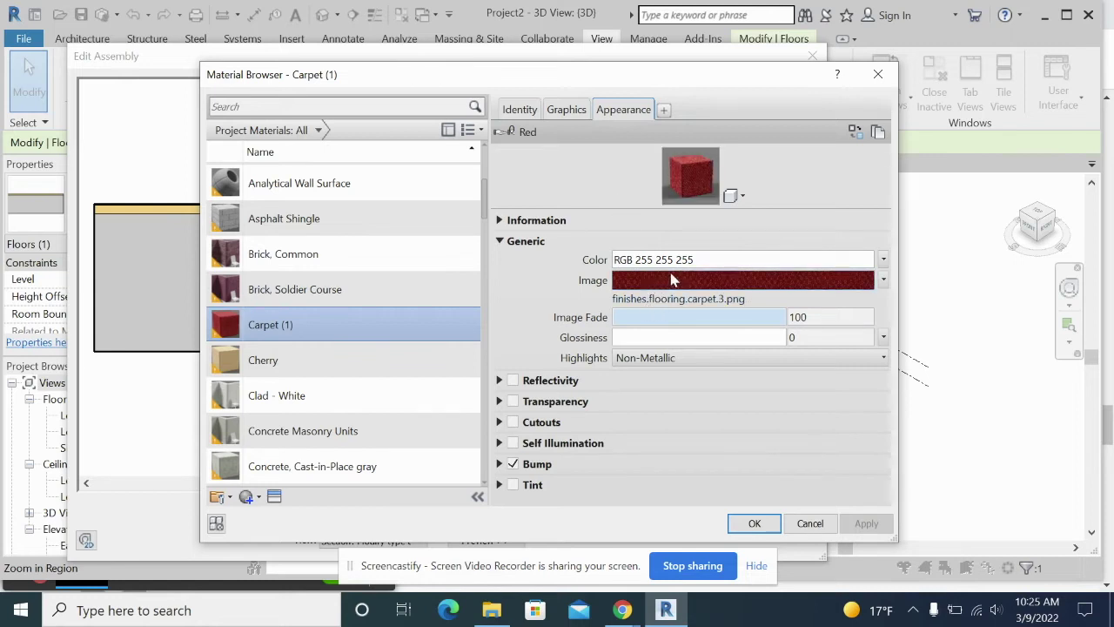
mouse_move(649, 296)
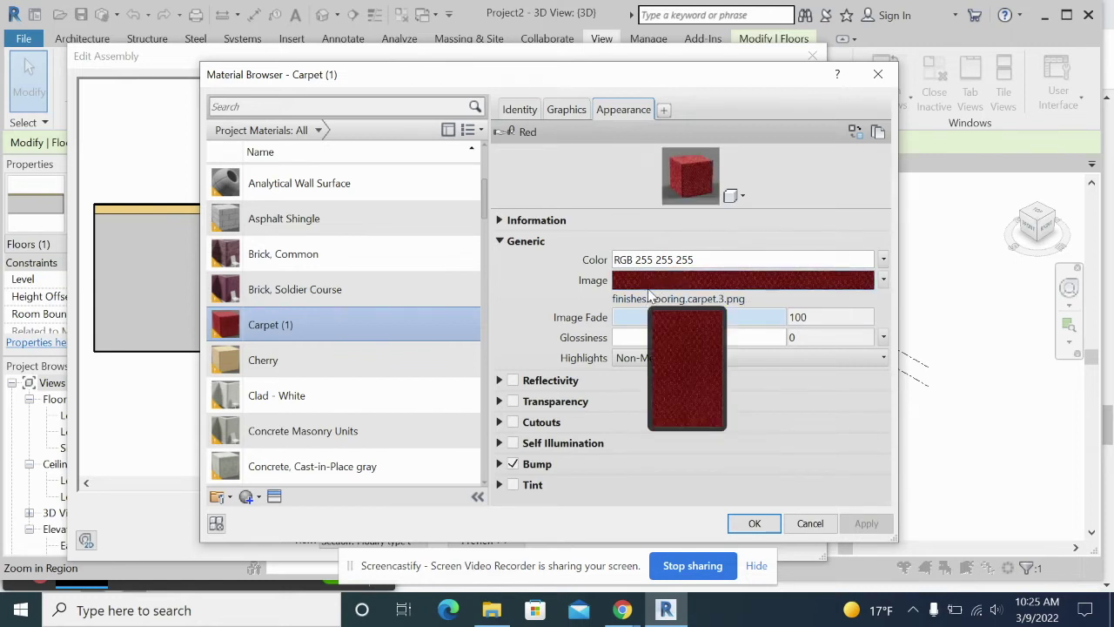
left_click(883, 280)
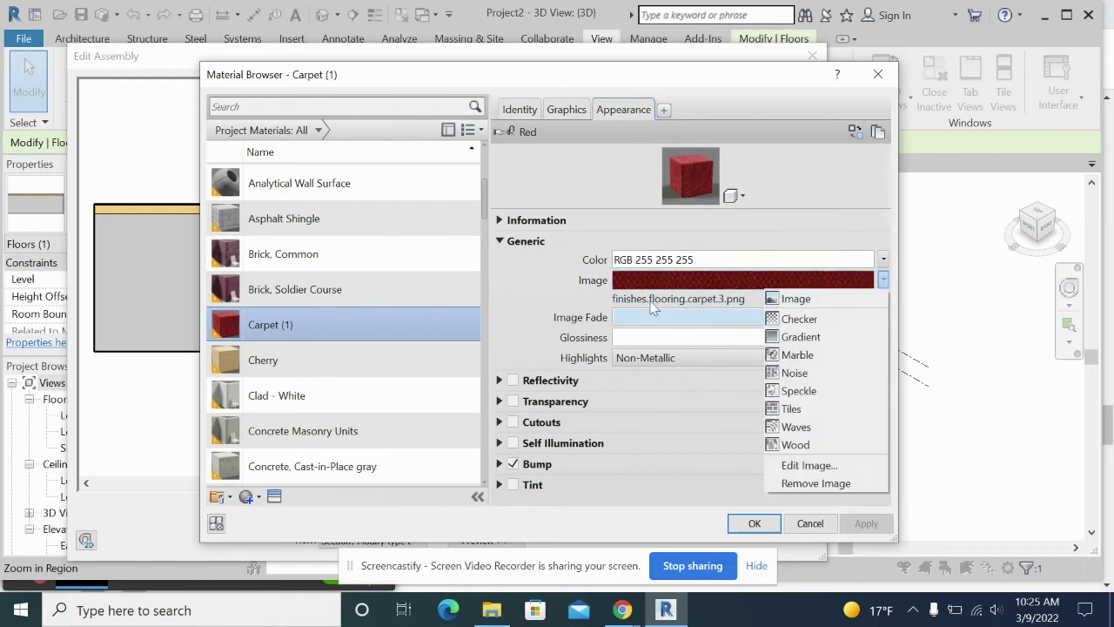
left_click(719, 300)
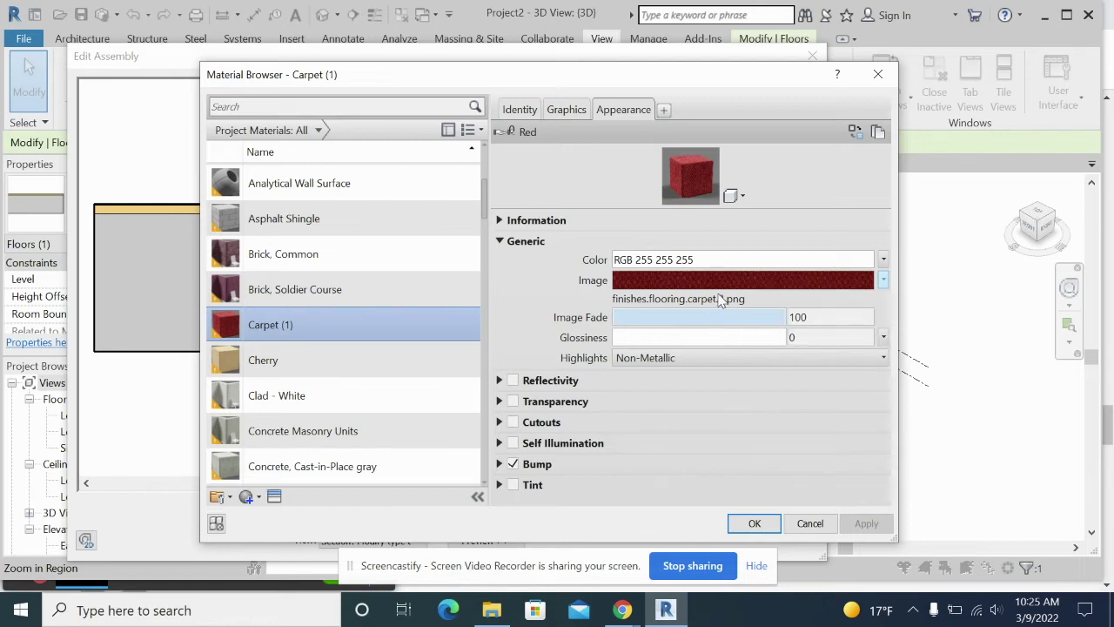
- Open the Asset Browser and list the Carpet assets under Flooring in the Appearance Library
left_click(274, 497)
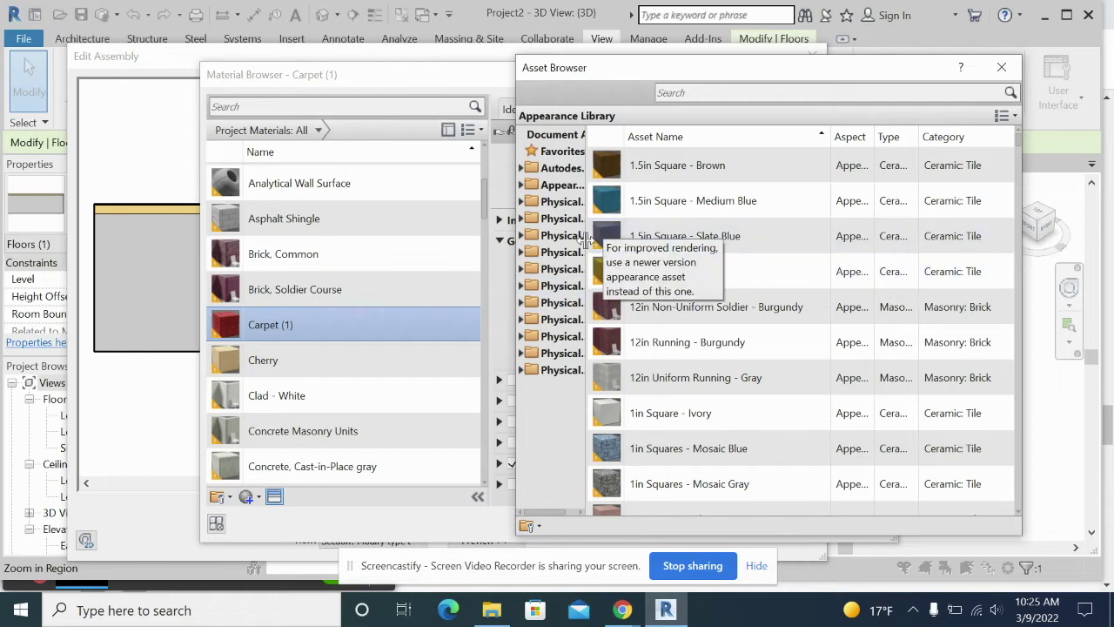
left_click_drag(587, 240, 726, 235)
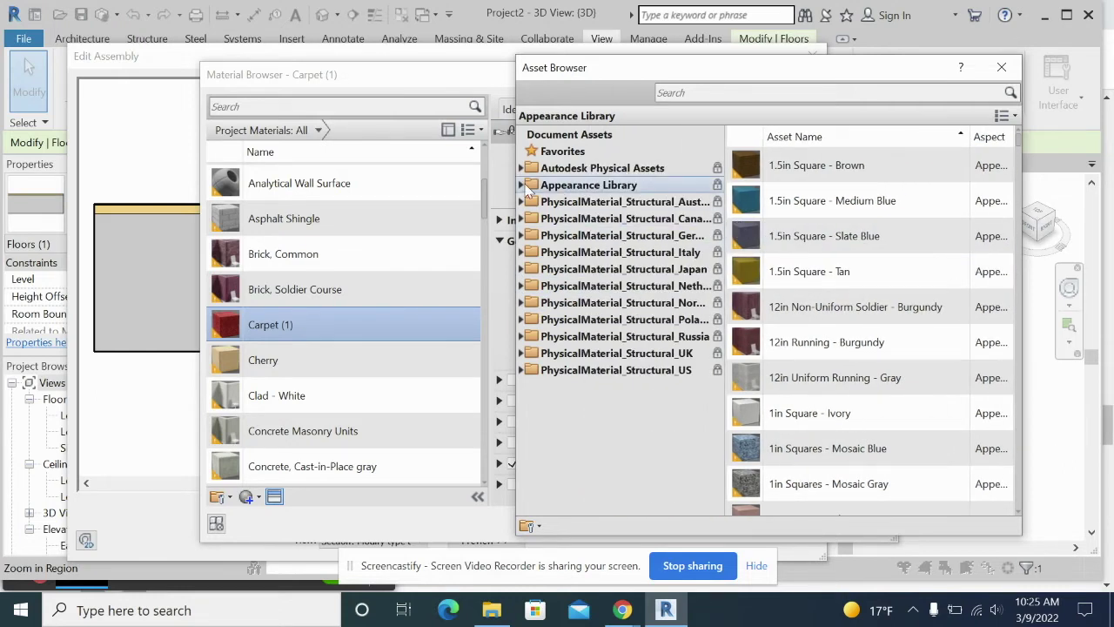
left_click(521, 185)
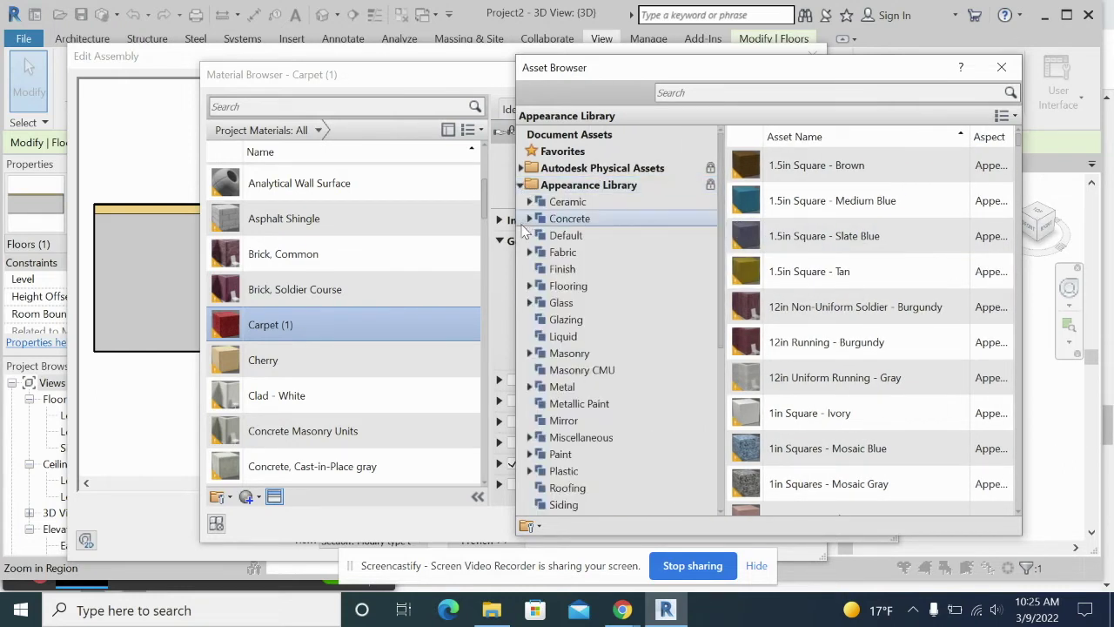
left_click(528, 287)
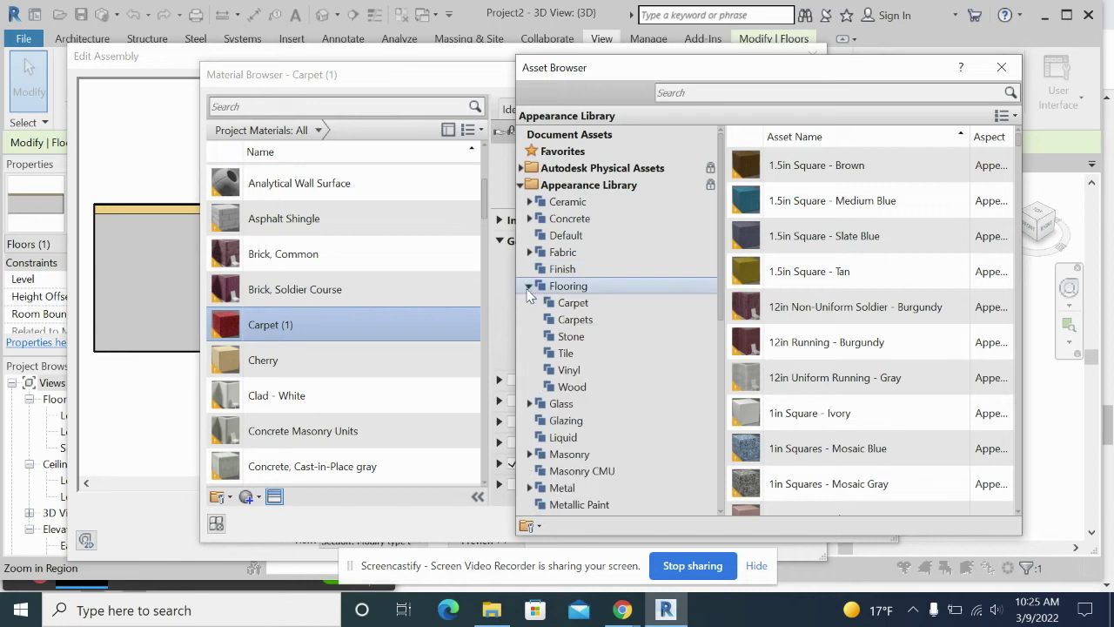
left_click(557, 305)
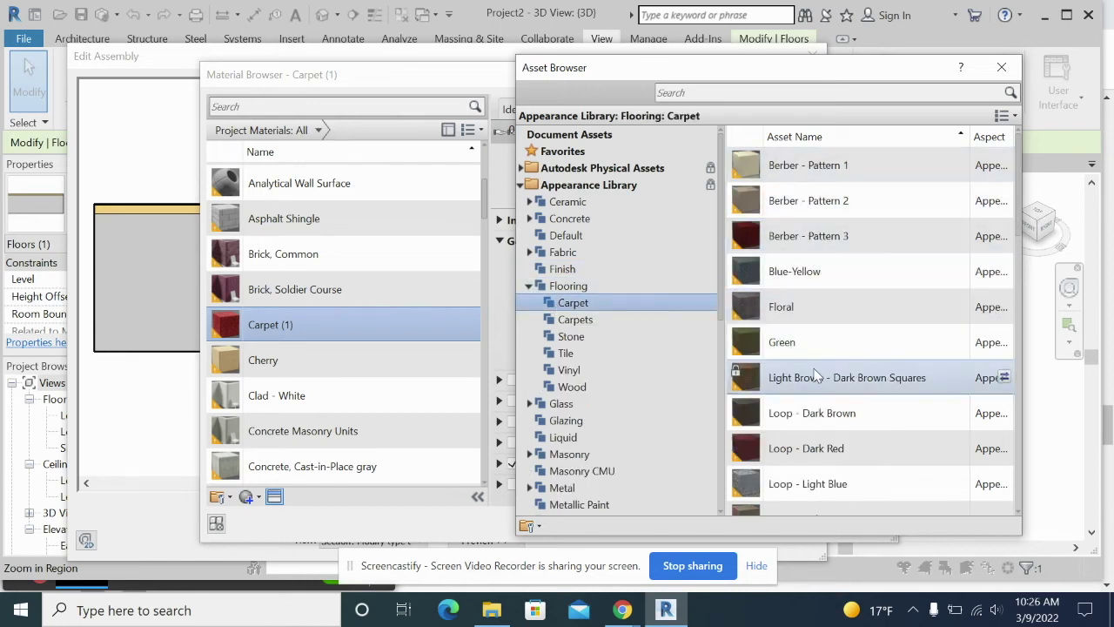
- Replace the Carpet (1) appearance with the Needle Punch - Black asset and close the Asset Browser
scroll(814, 305, "down", 5)
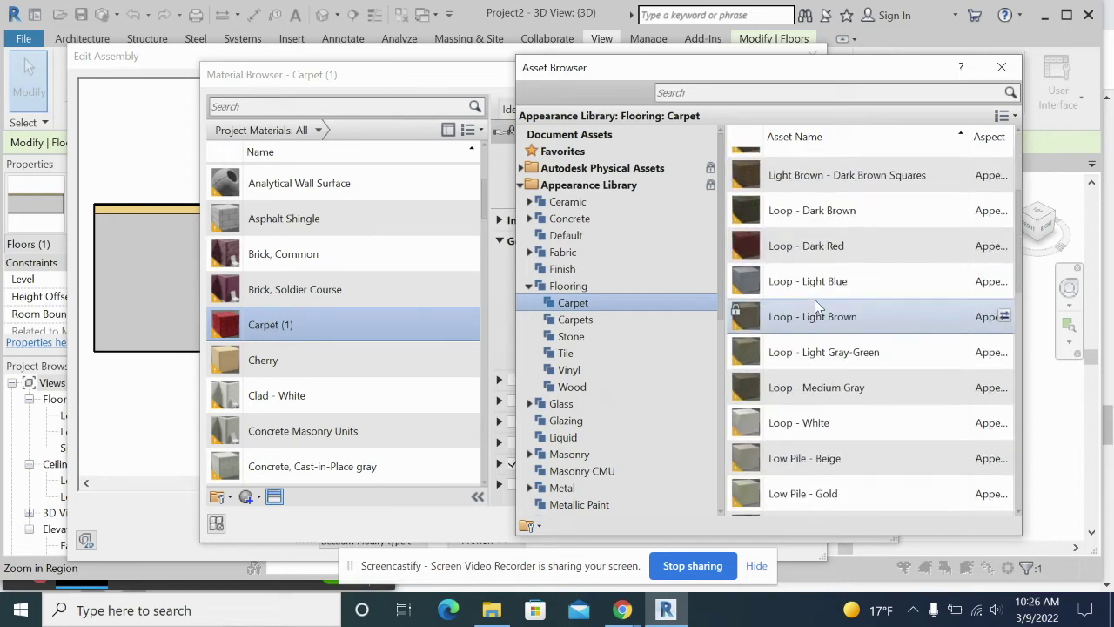
scroll(809, 427, "down", 3)
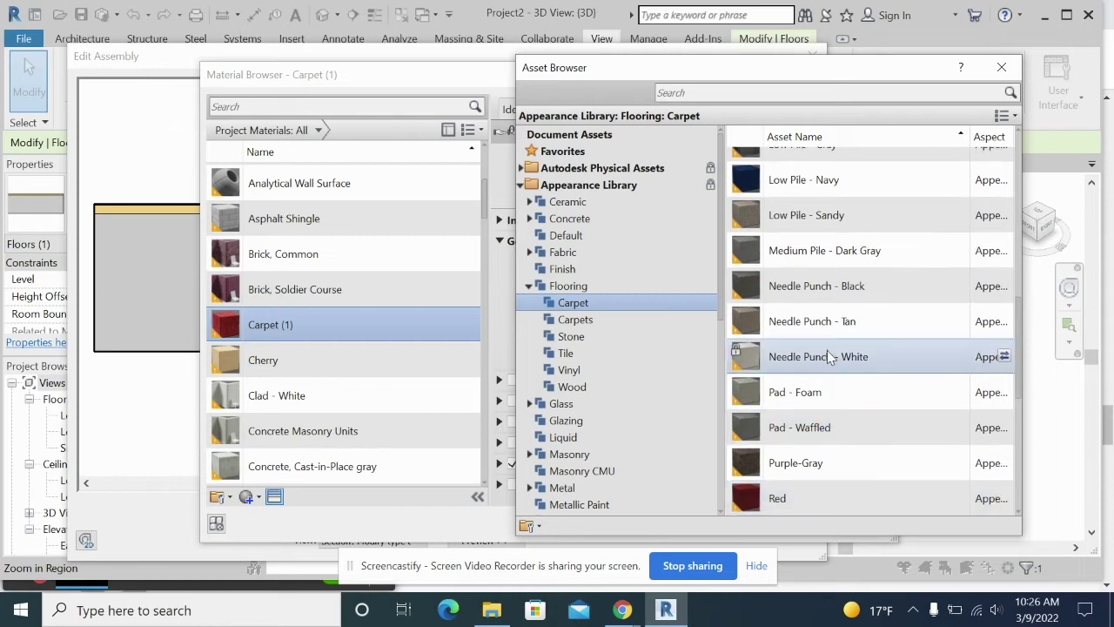
scroll(827, 350, "up", 1)
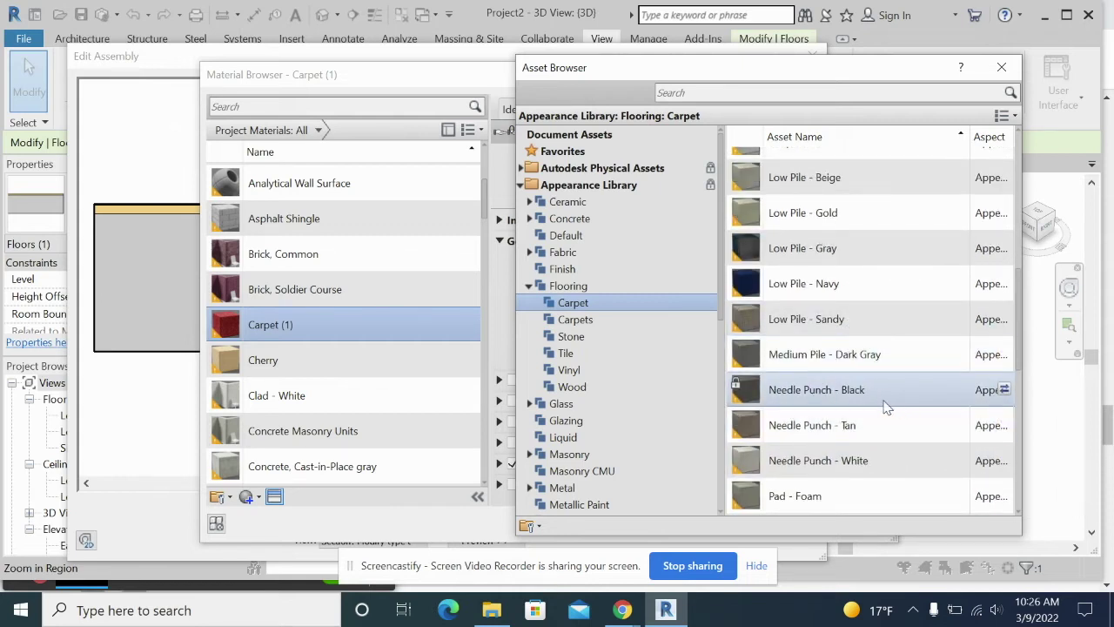
left_click_drag(583, 69, 788, 50)
left_click_drag(512, 77, 298, 55)
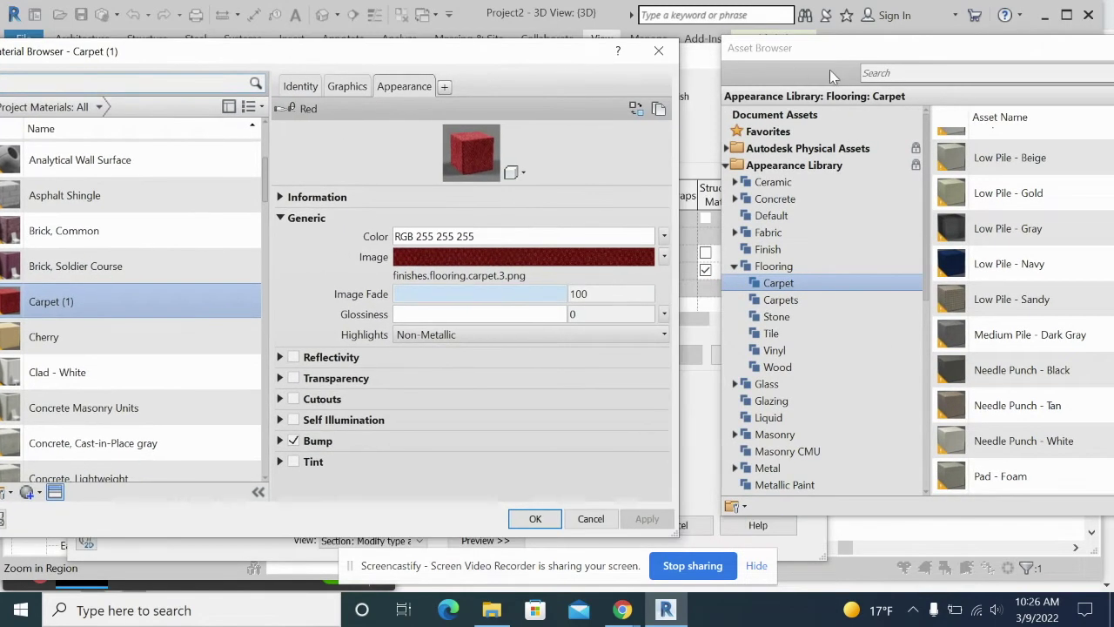
left_click_drag(844, 48, 621, 59)
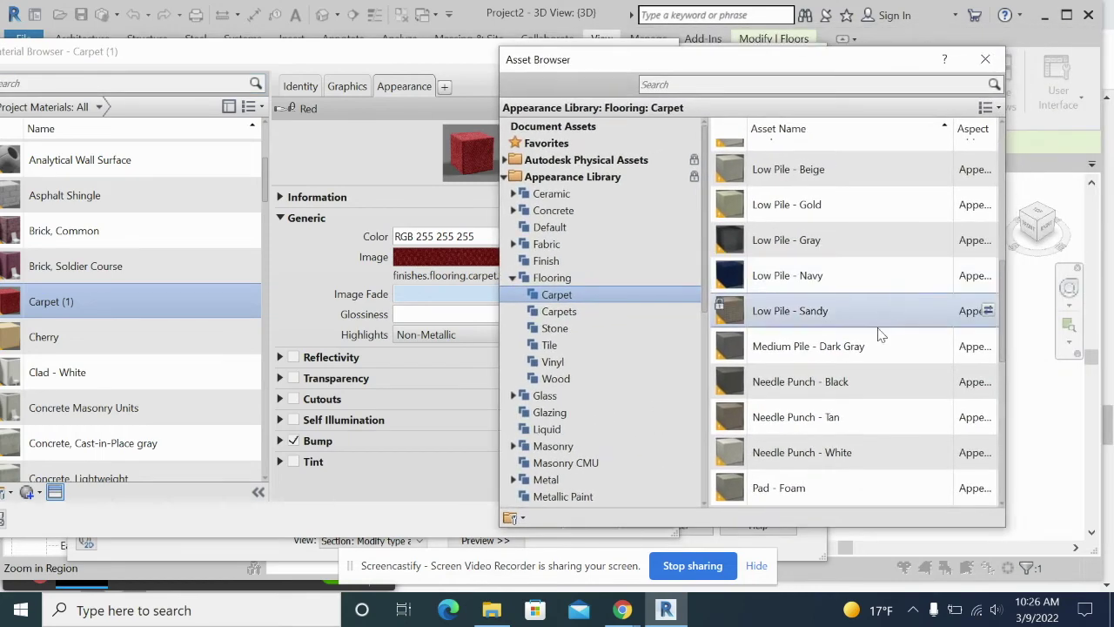
mouse_move(994, 381)
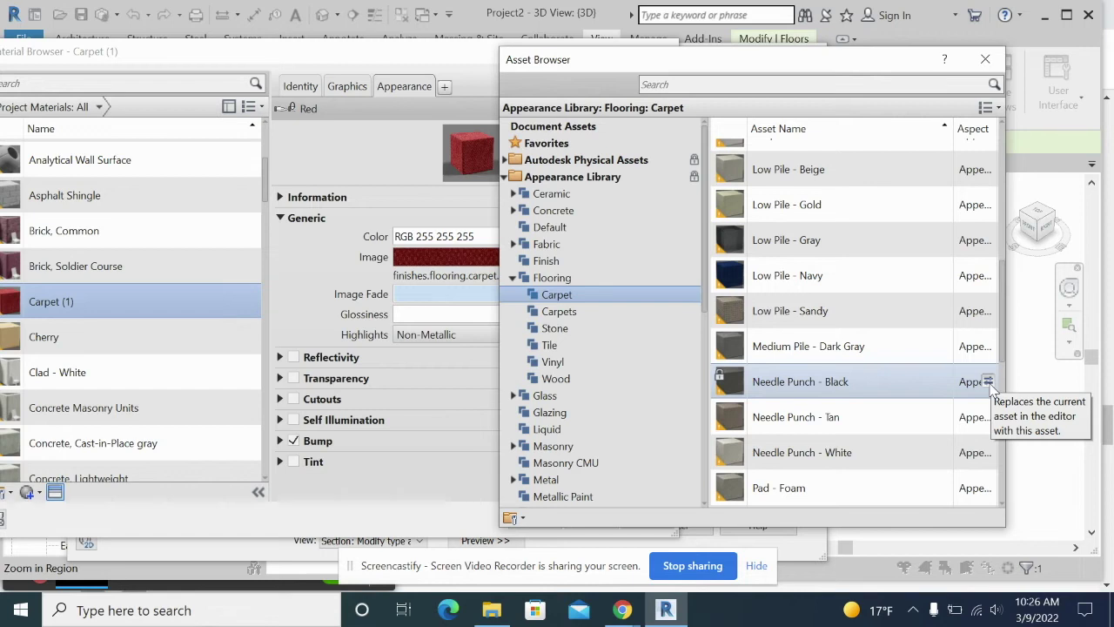
left_click(989, 382)
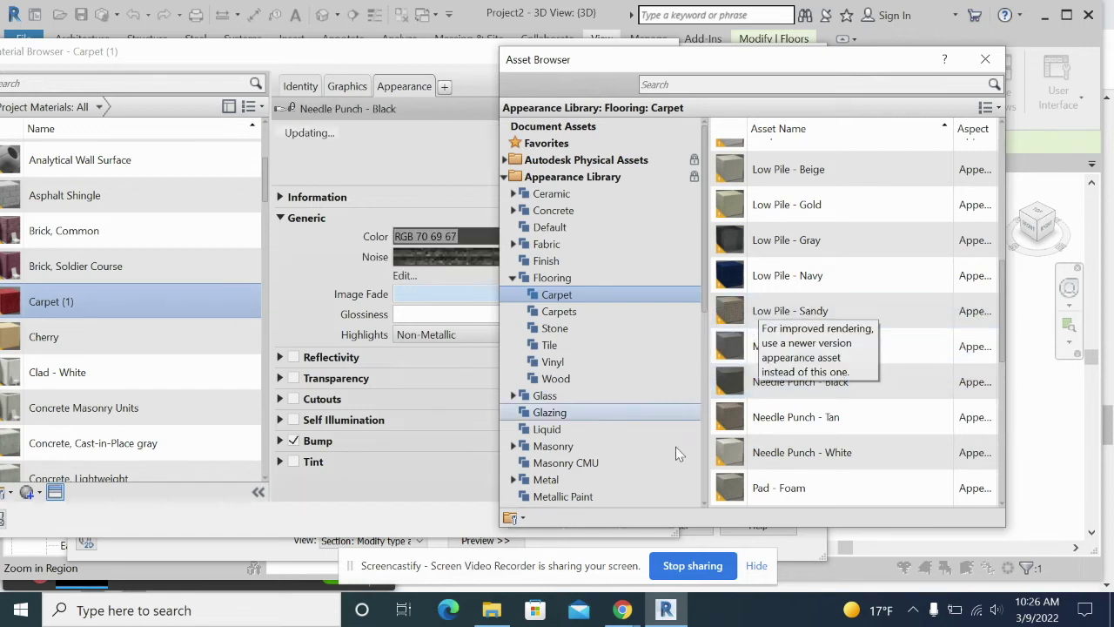
left_click(997, 65)
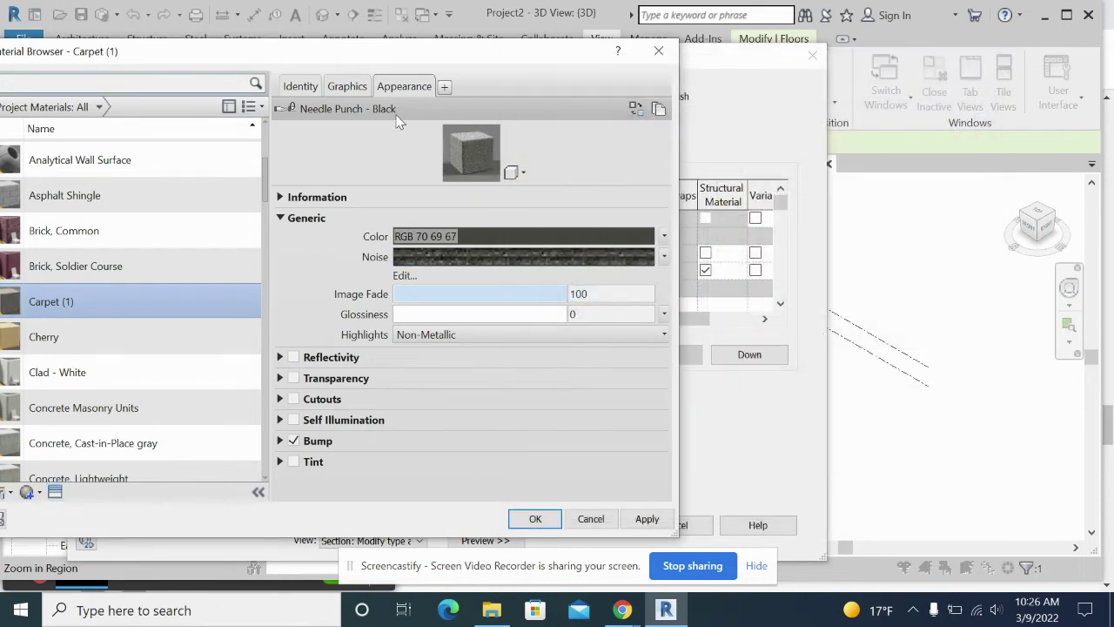
- Try to shade the Carpet (1) material with its render appearance while keeping the Sand surface pattern, leaving the floor type dialogs at the end
left_click(348, 90)
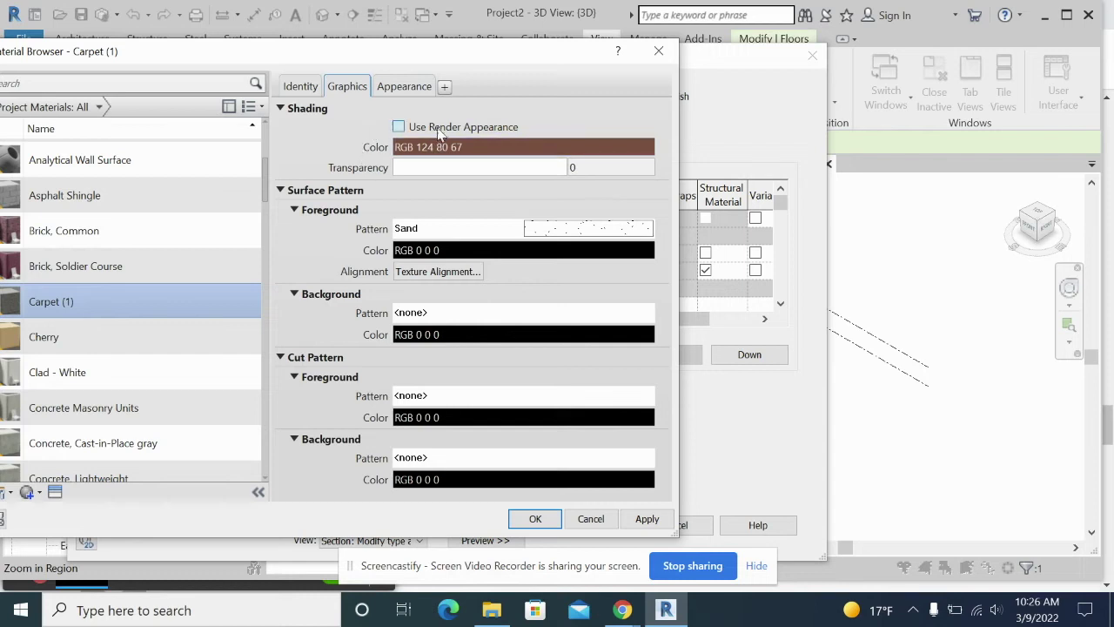
left_click(397, 127)
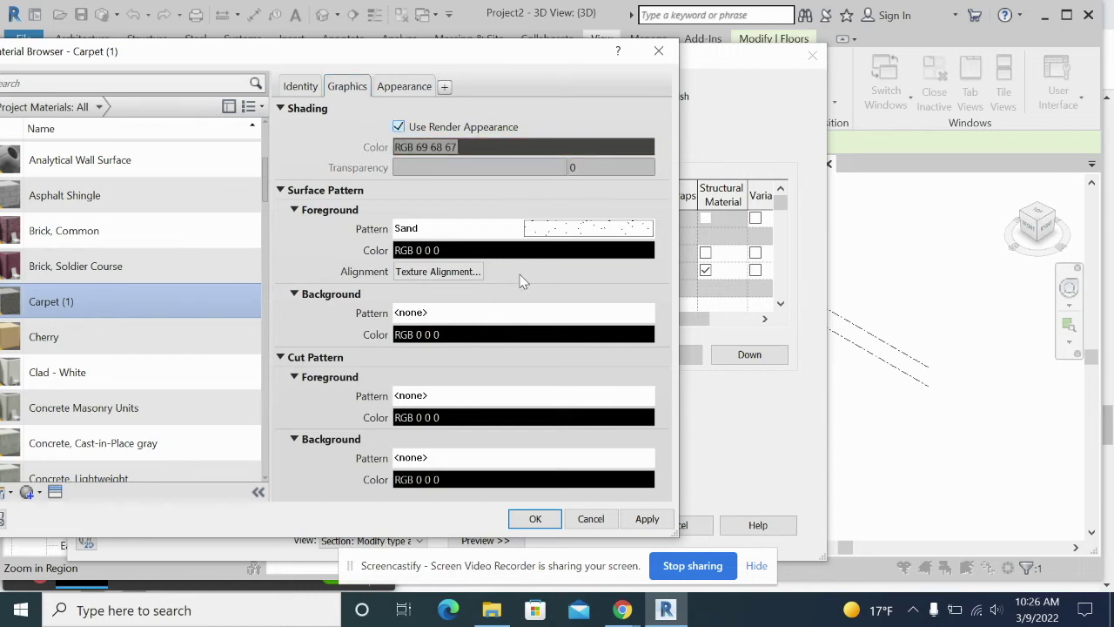
left_click(566, 229)
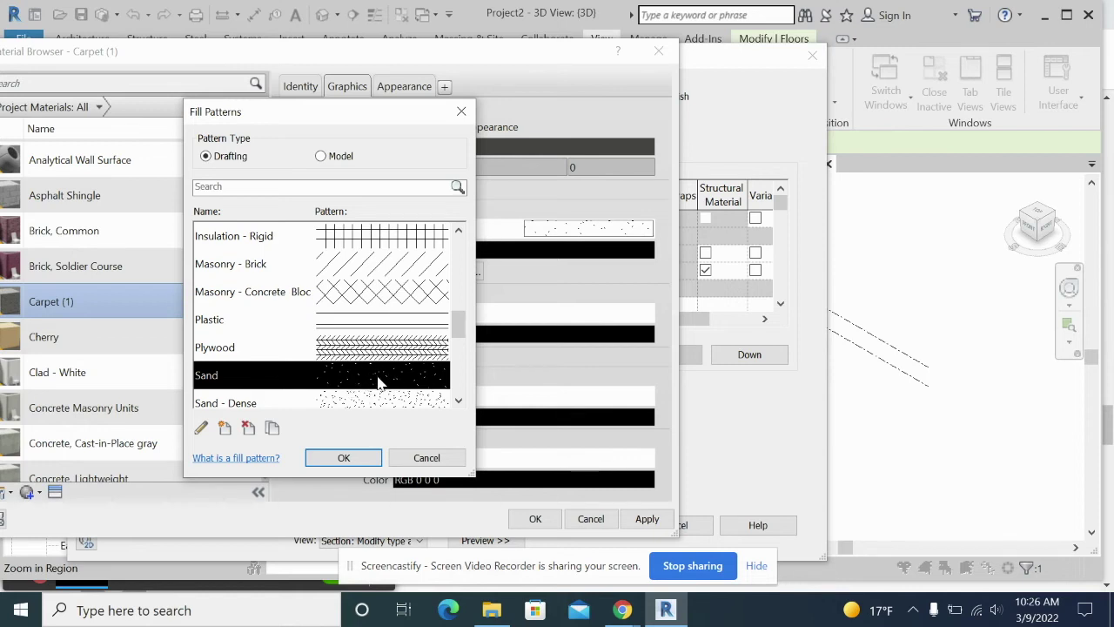
scroll(385, 390, "up", 1)
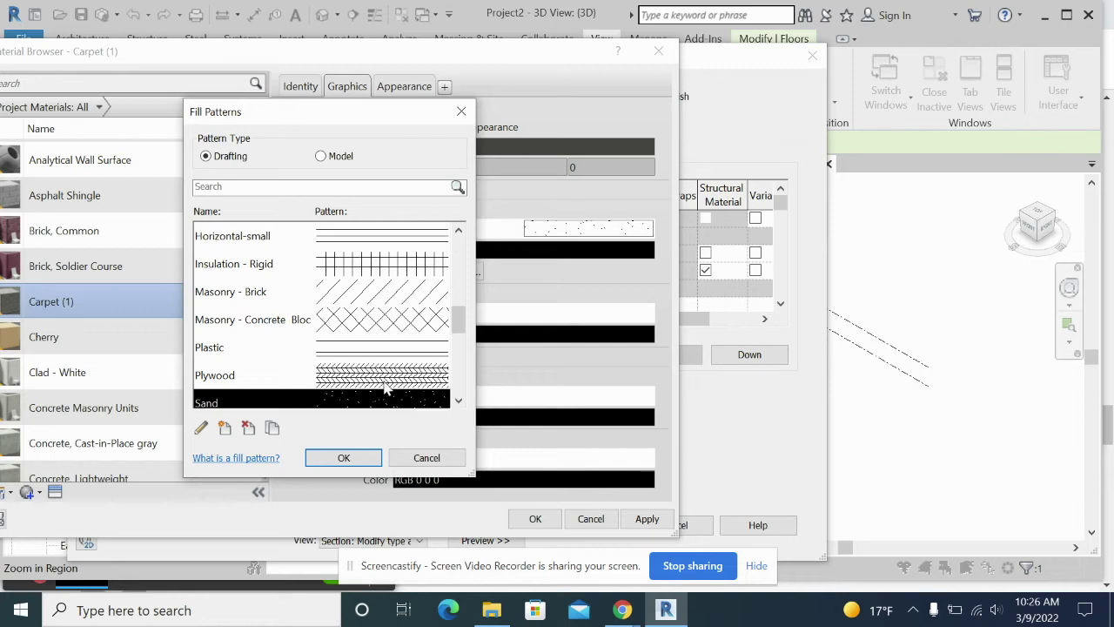
left_click(370, 458)
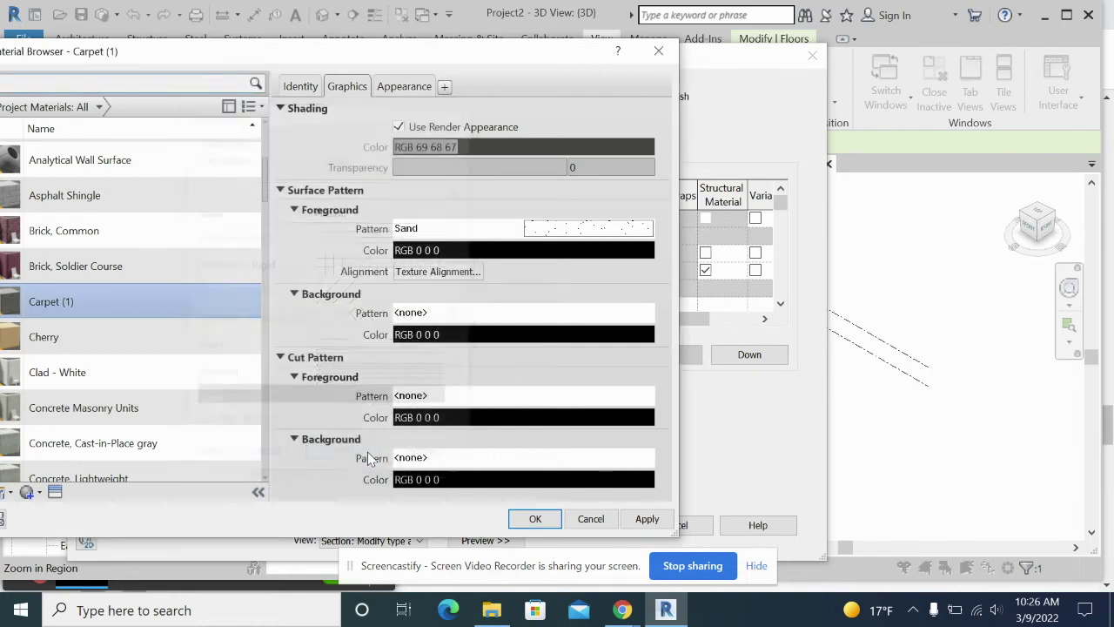
left_click(647, 519)
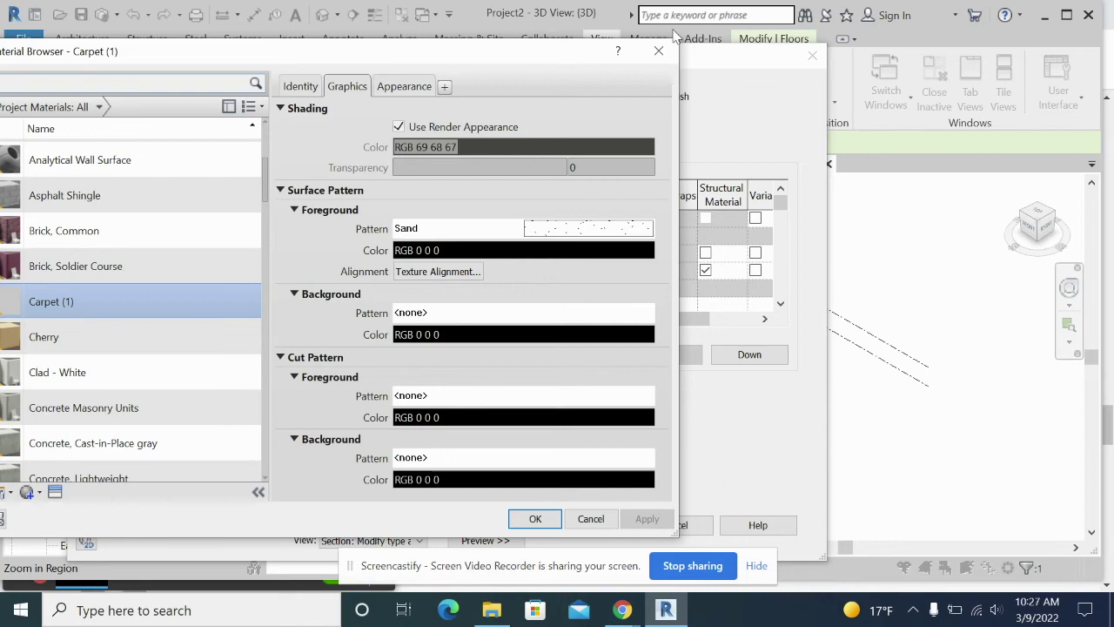
left_click(535, 520)
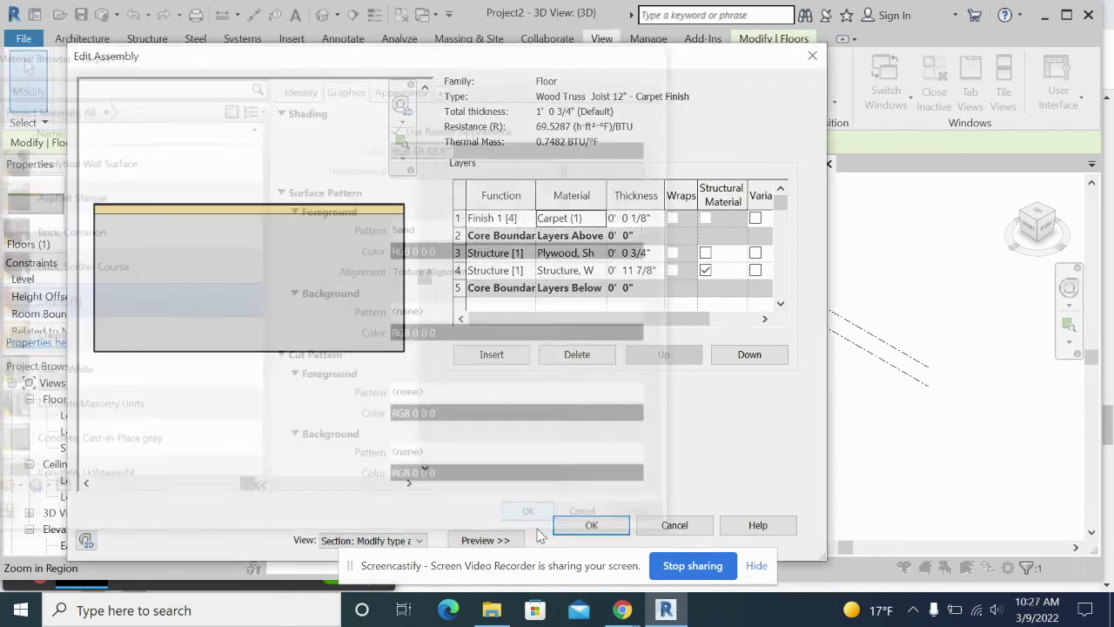
left_click(592, 524)
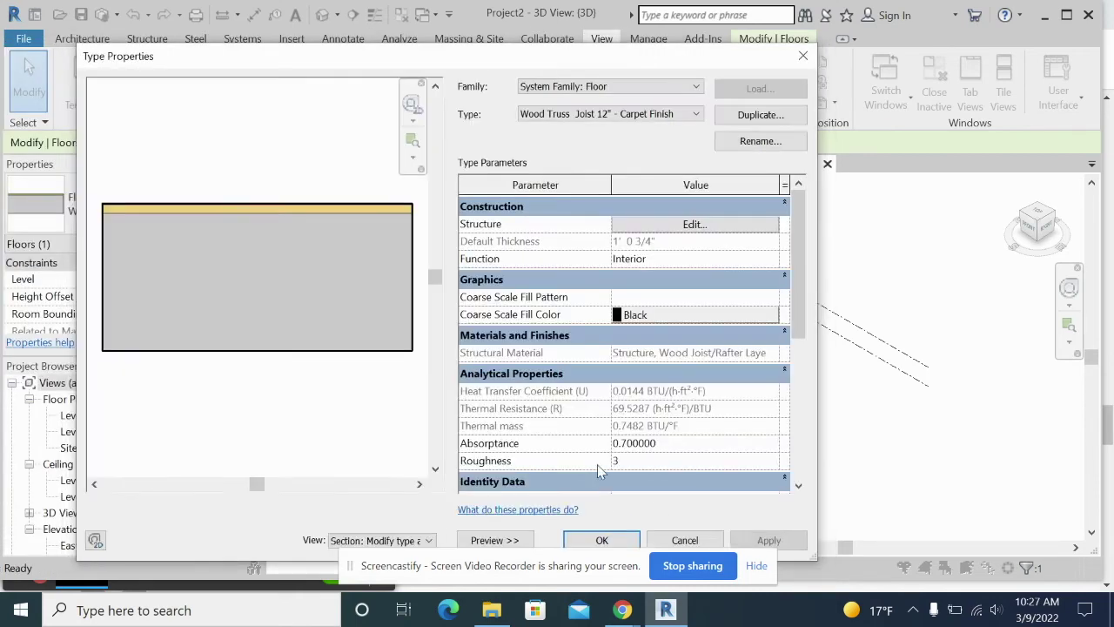
left_click(683, 540)
- Render the 3D view at Draft quality to check the floor's carpet finish, and close the rendering settings
left_click(663, 376)
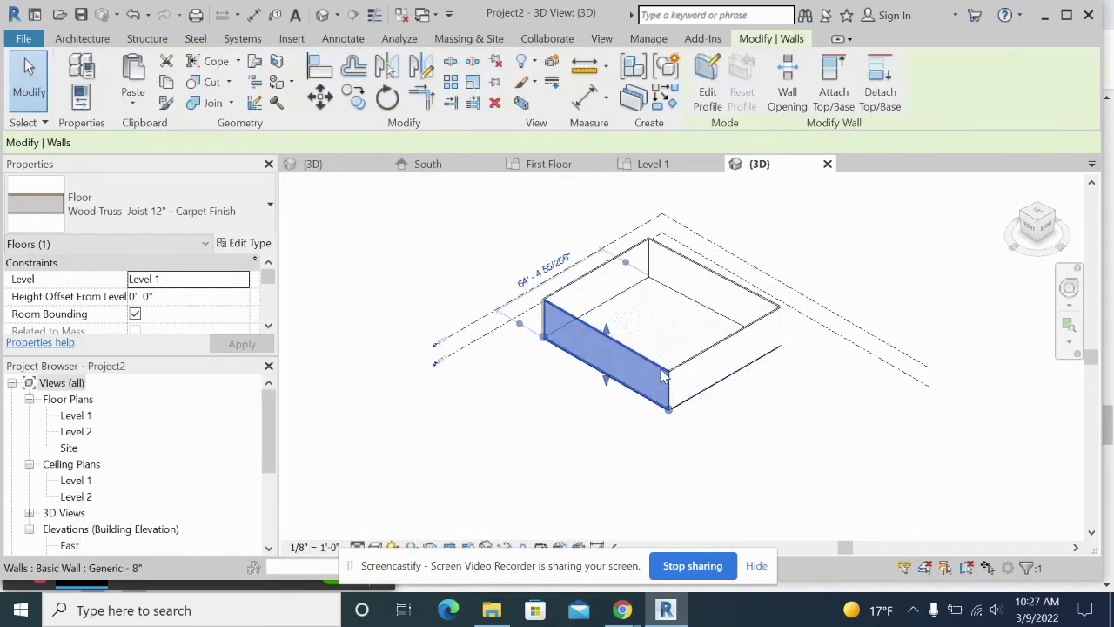
right_click(661, 376)
left_click(590, 405)
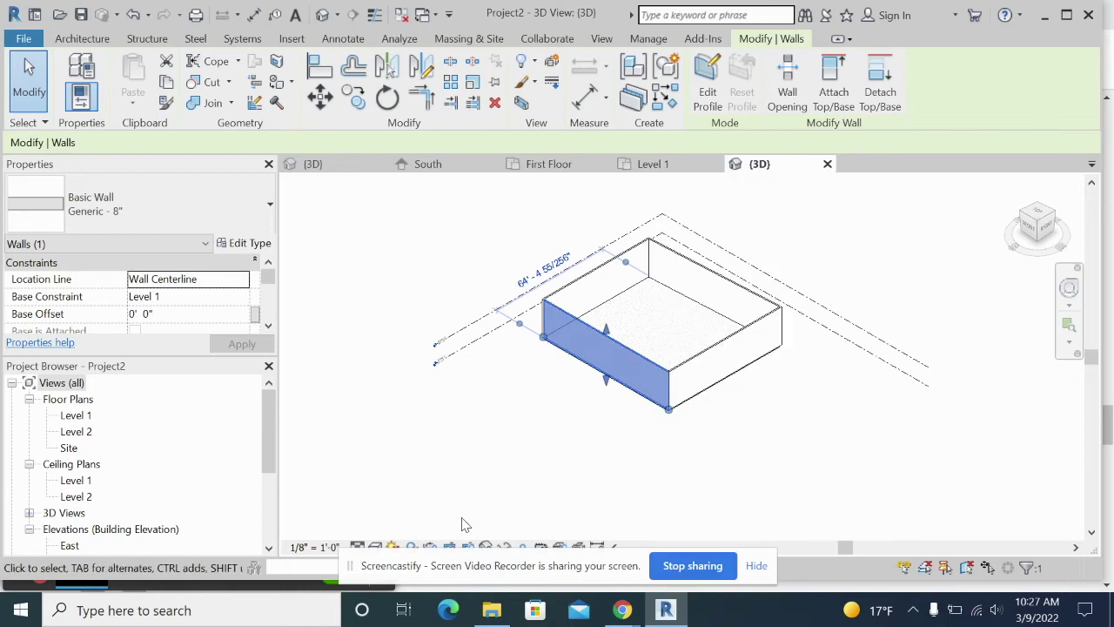
left_click(430, 548)
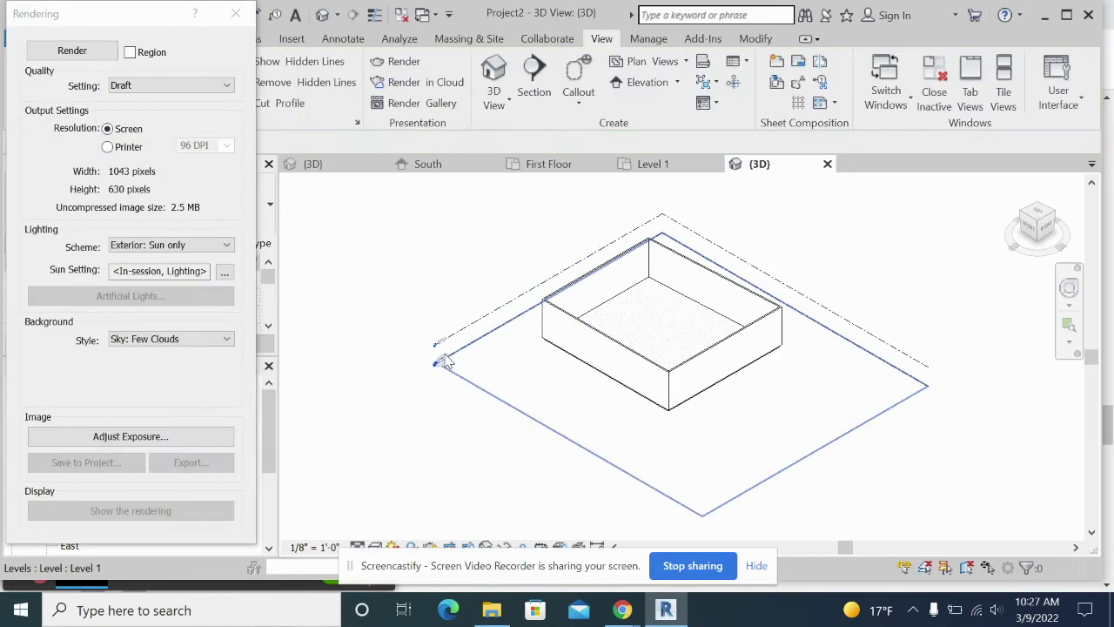
left_click(100, 55)
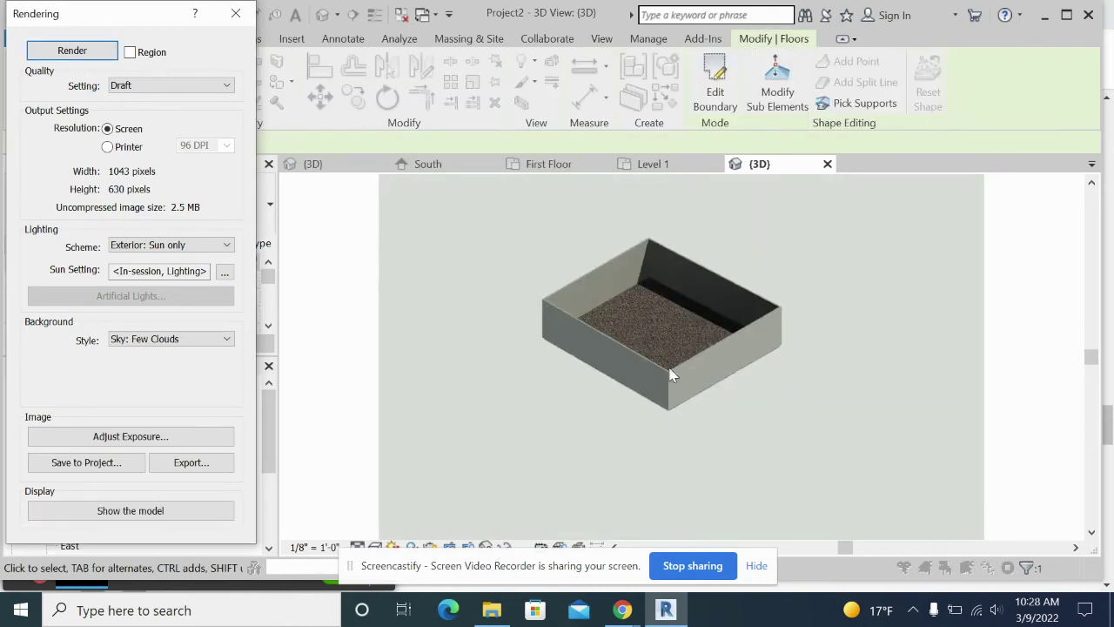
left_click(236, 13)
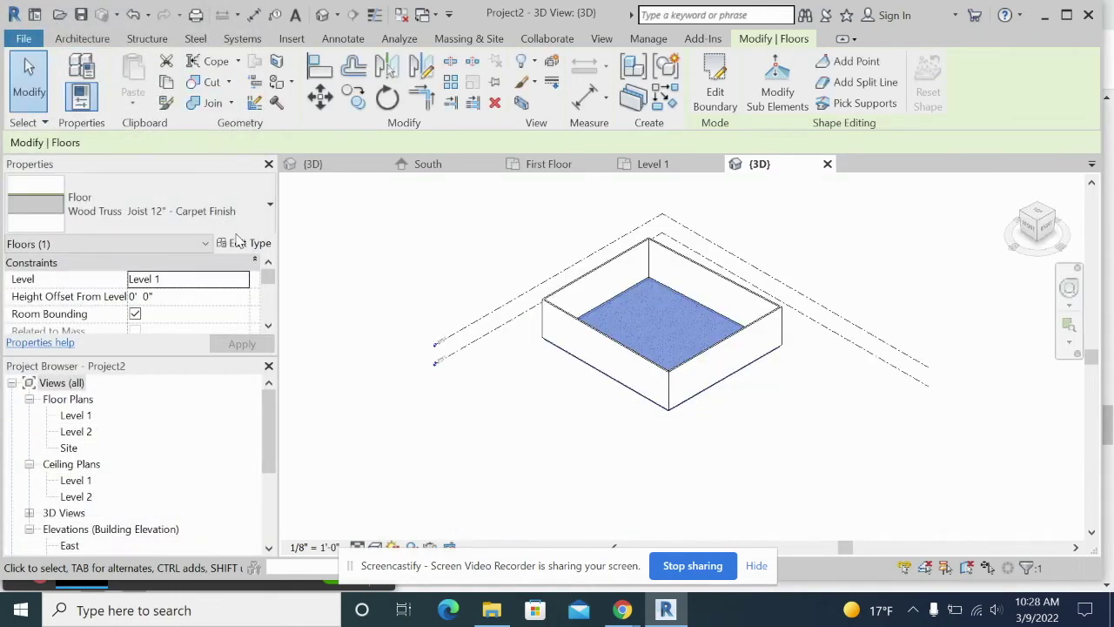
- Reopen the Carpet (1) finish material from the selected floor type's layer structure and view its appearance settings
left_click(246, 243)
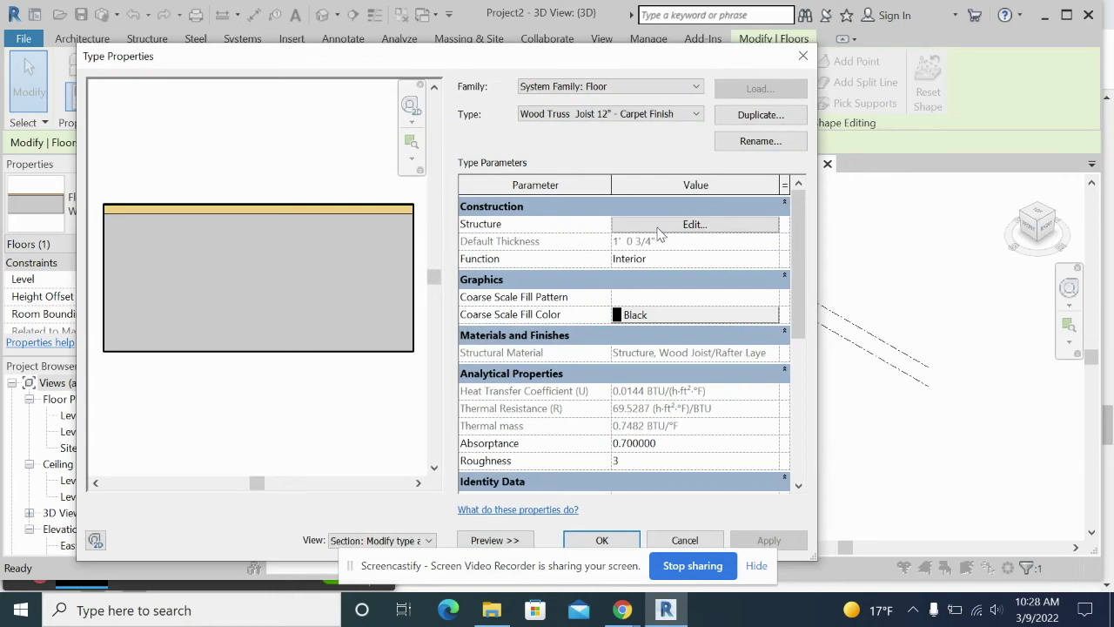
left_click(694, 225)
left_click(601, 218)
left_click(600, 218)
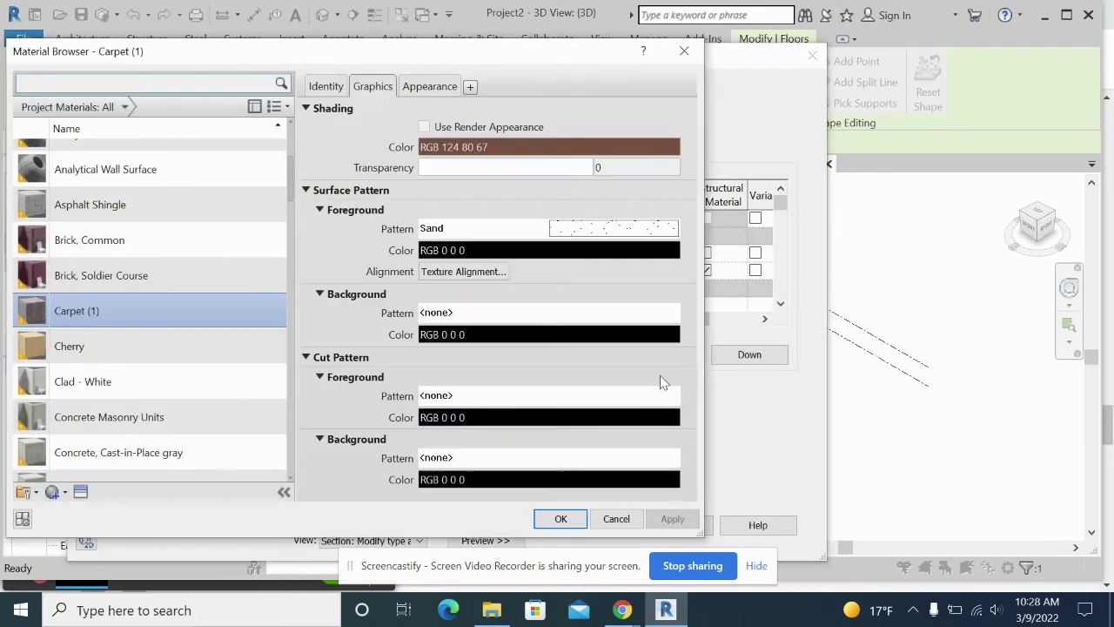
left_click(435, 88)
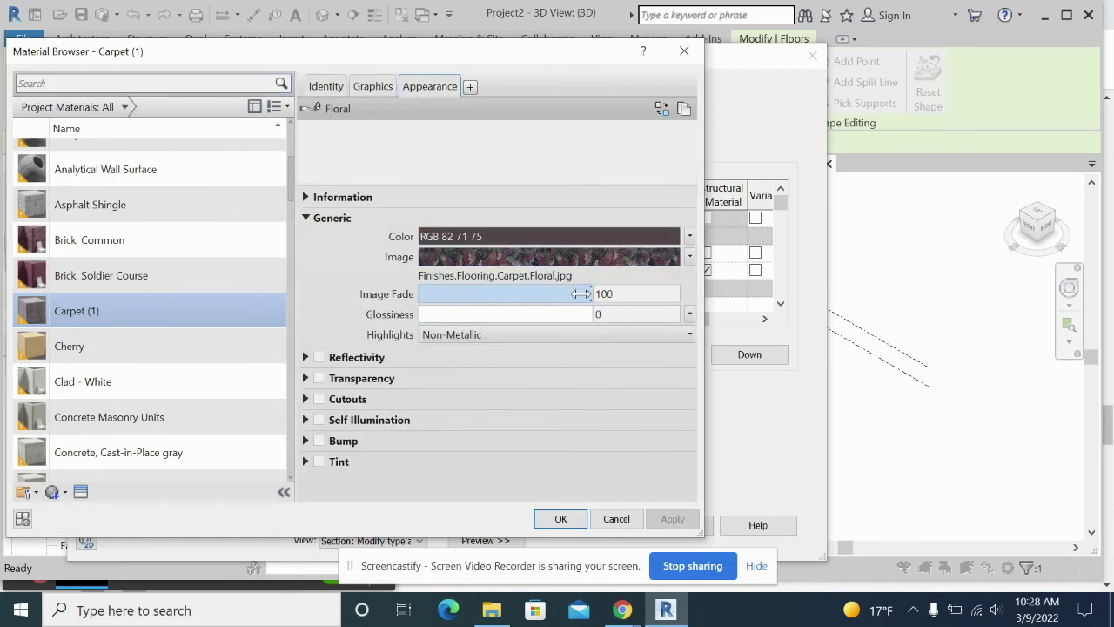
- Enable Use Render Appearance for the Carpet (1) material's shading and apply the change
left_click(373, 86)
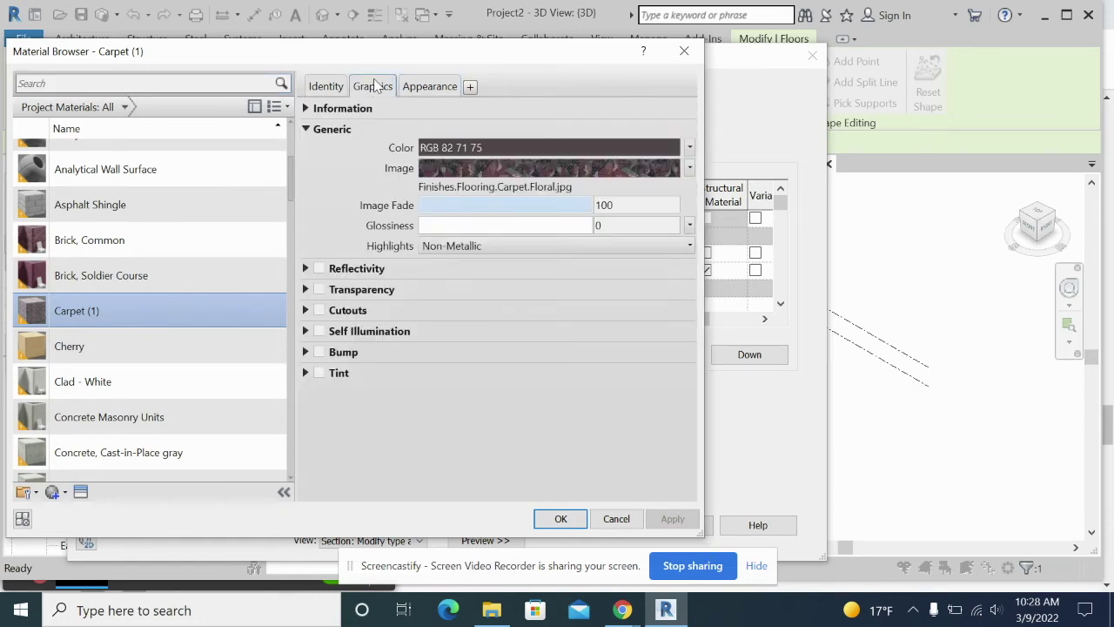
left_click(424, 128)
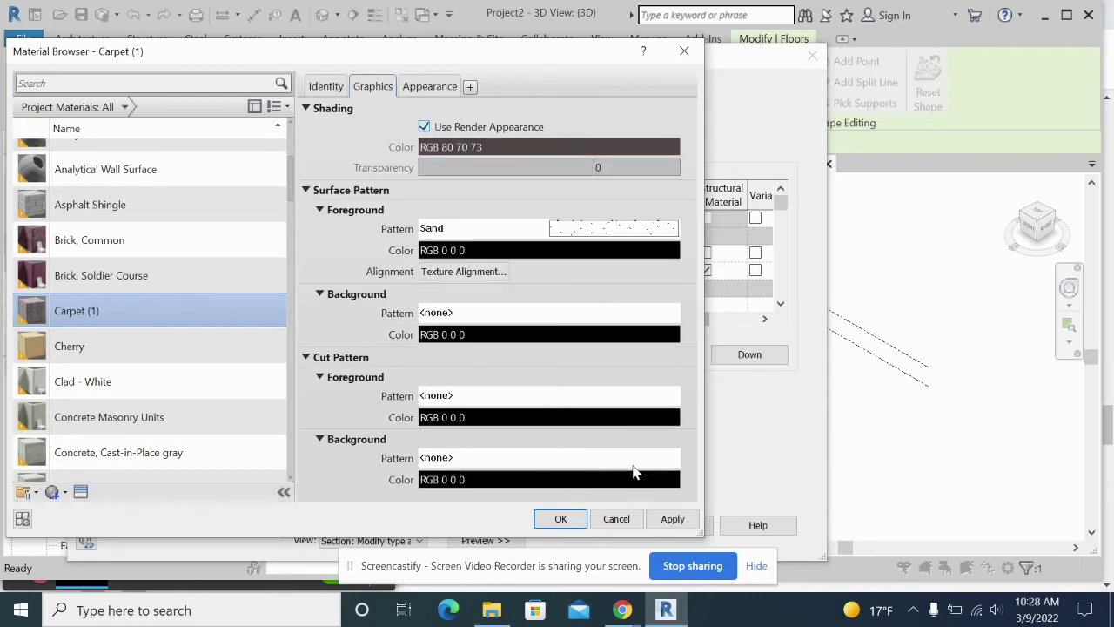
left_click(682, 526)
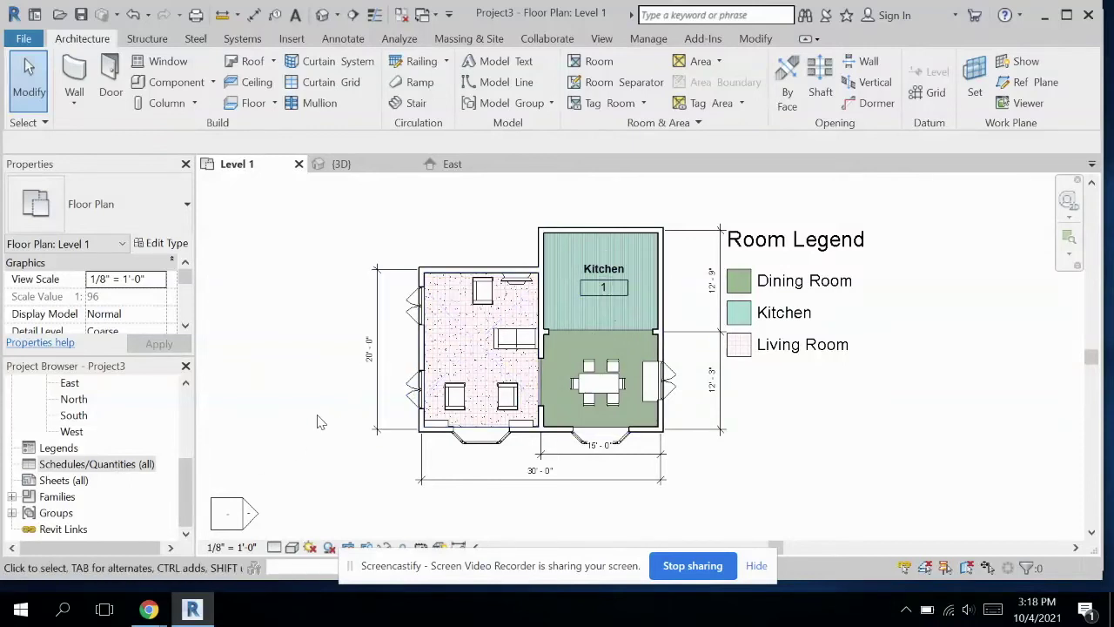
- Start a new schedule/quantities schedule in the floor plan project and limit its category filter to Architecture only
right_click(85, 468)
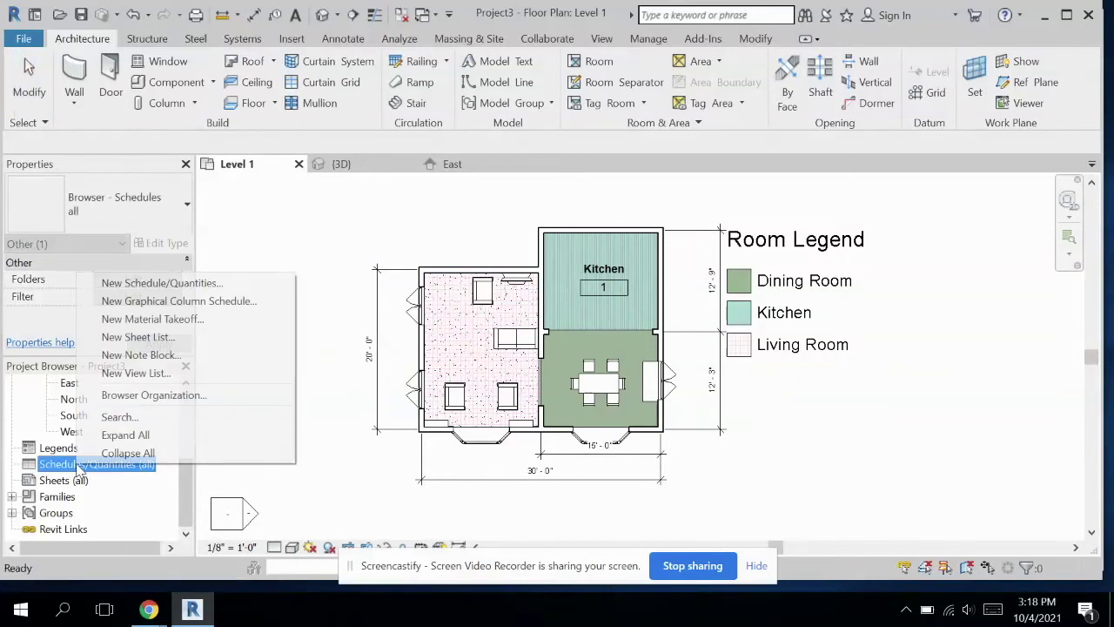
left_click(165, 284)
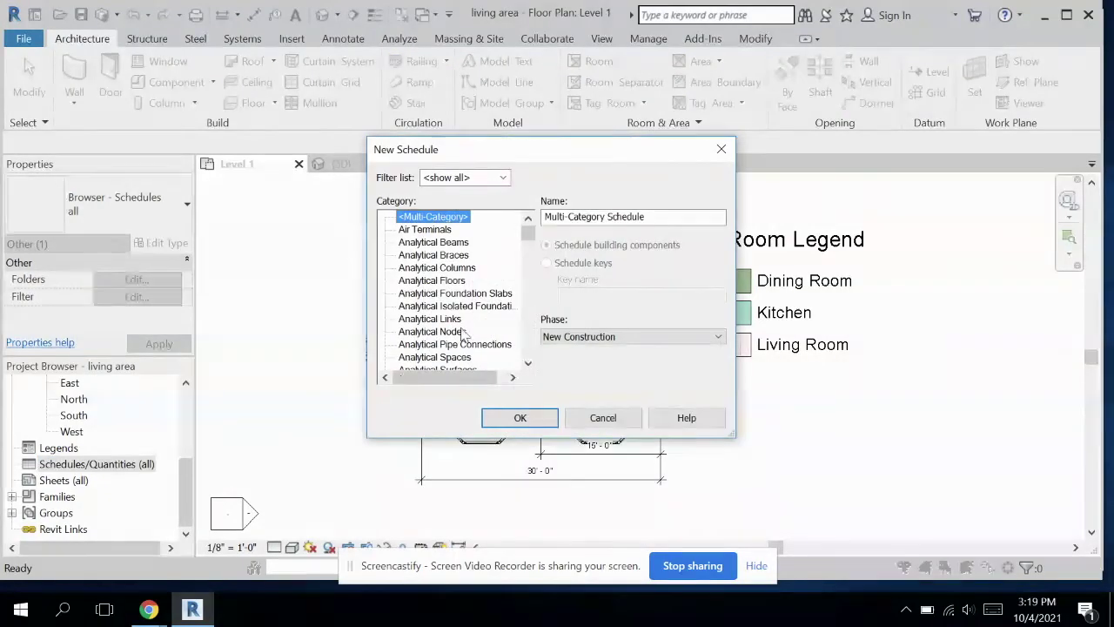
left_click(475, 182)
left_click(475, 181)
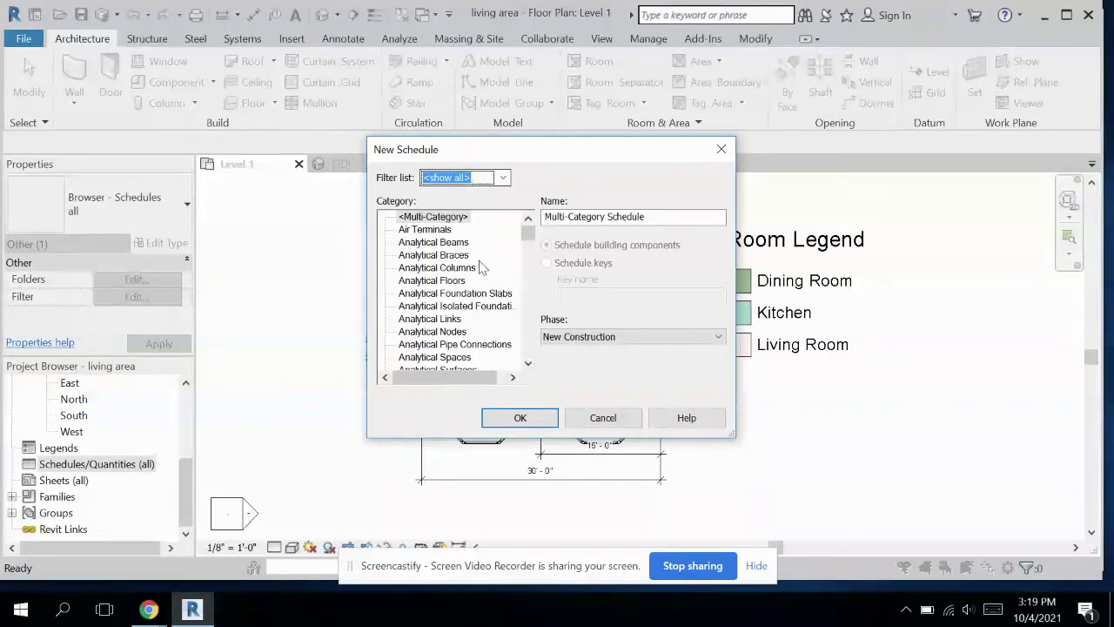
left_click(483, 179)
left_click(427, 208)
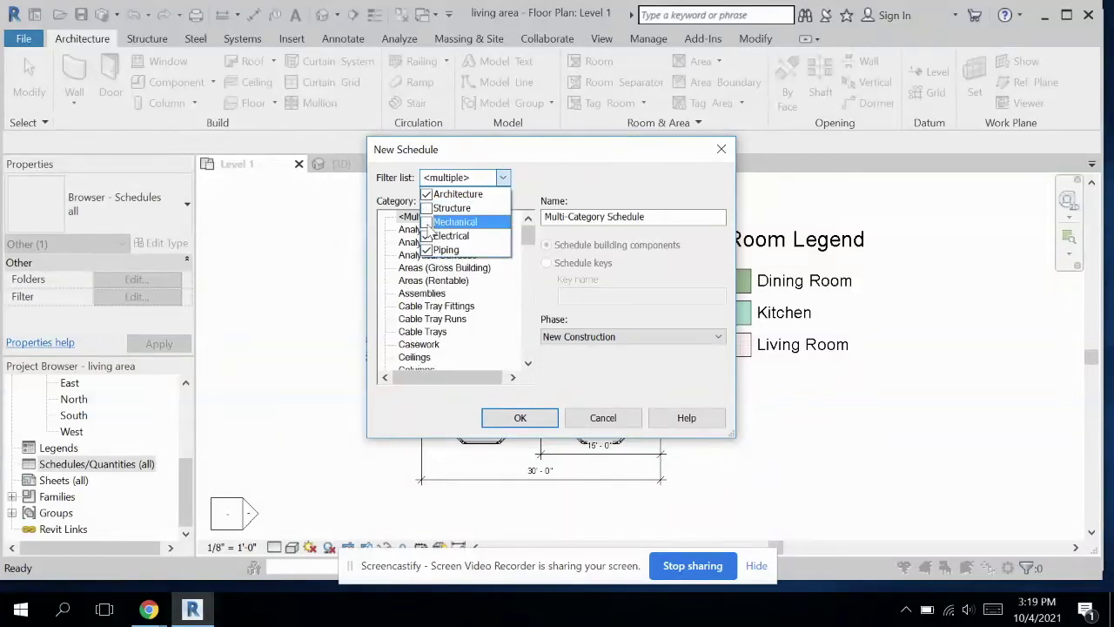
left_click(426, 222)
left_click(427, 236)
left_click(428, 250)
left_click(555, 185)
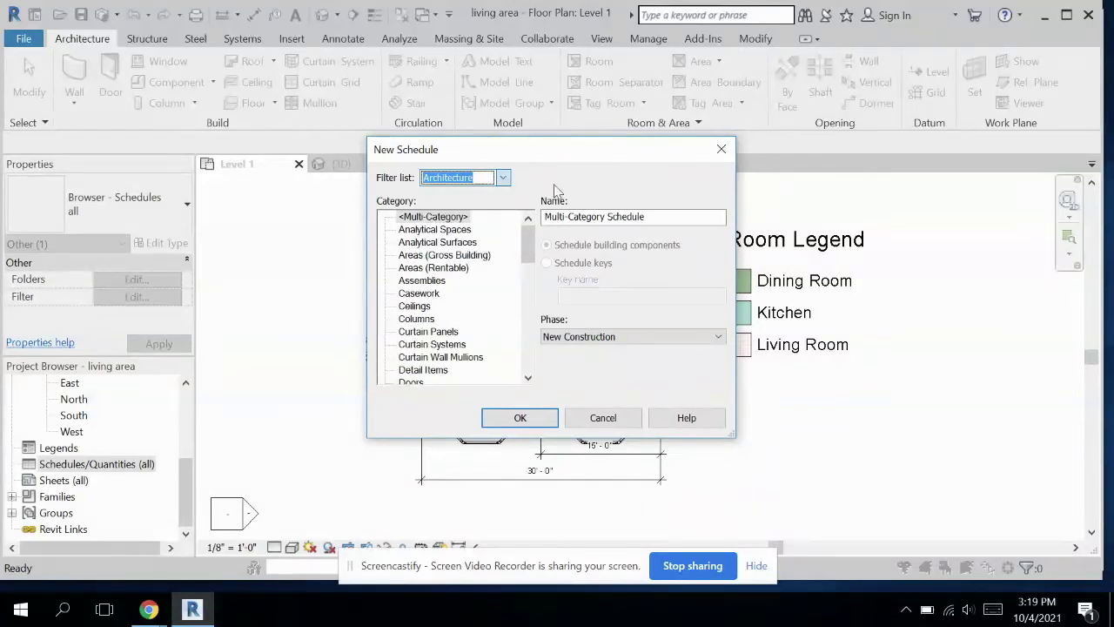
- Create the schedule for the Rooms category with its phase set to New Construction
left_click_drag(526, 242, 525, 319)
left_click(435, 347)
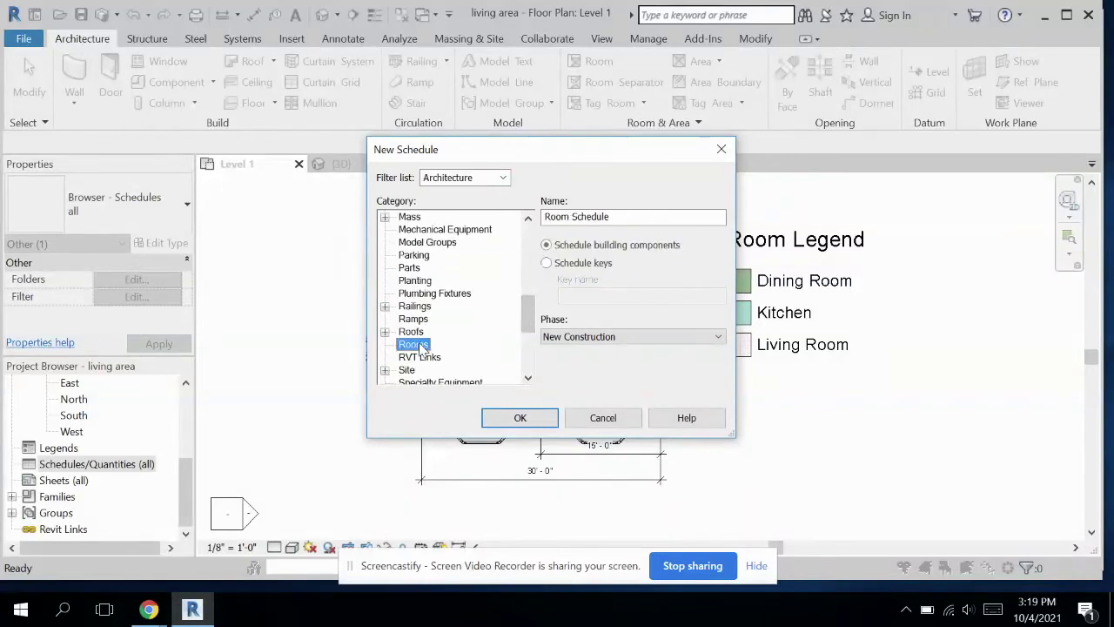
left_click(610, 342)
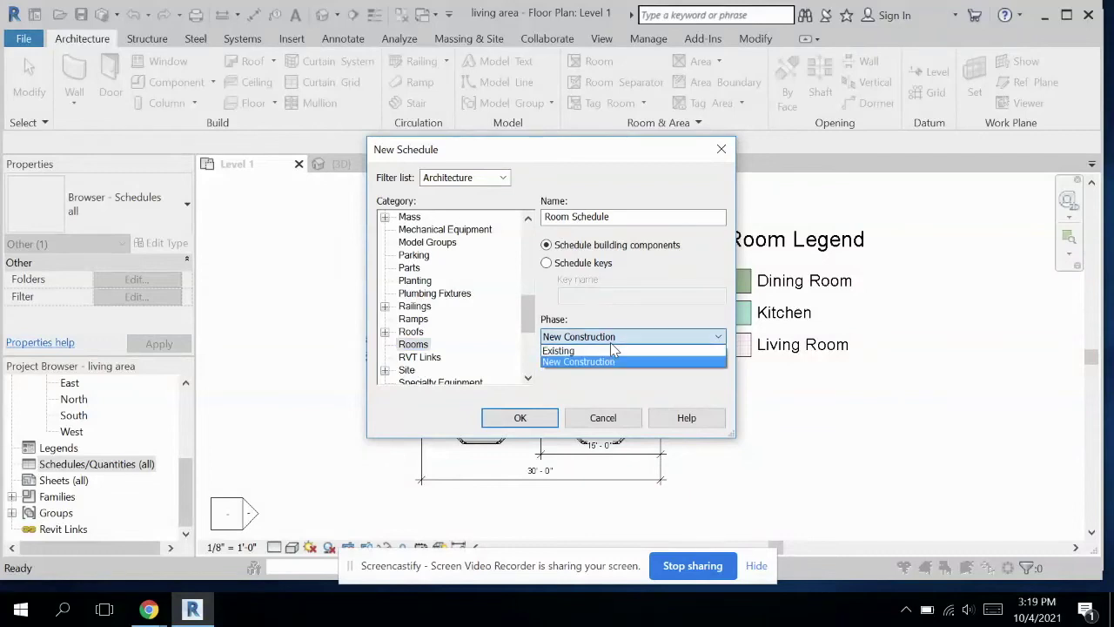
left_click(570, 361)
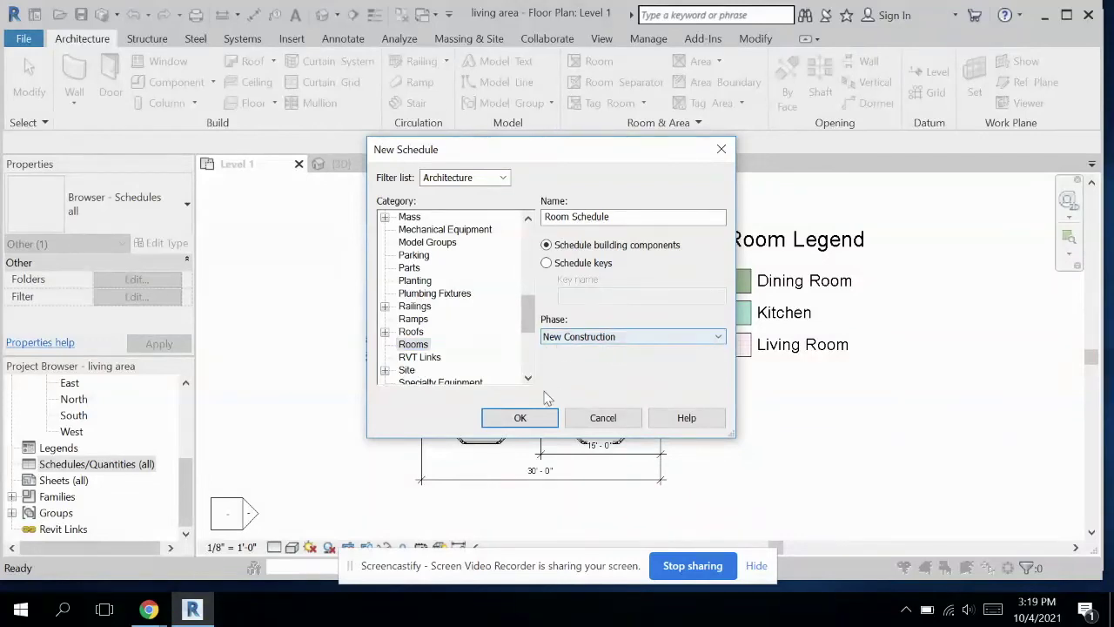
left_click(533, 424)
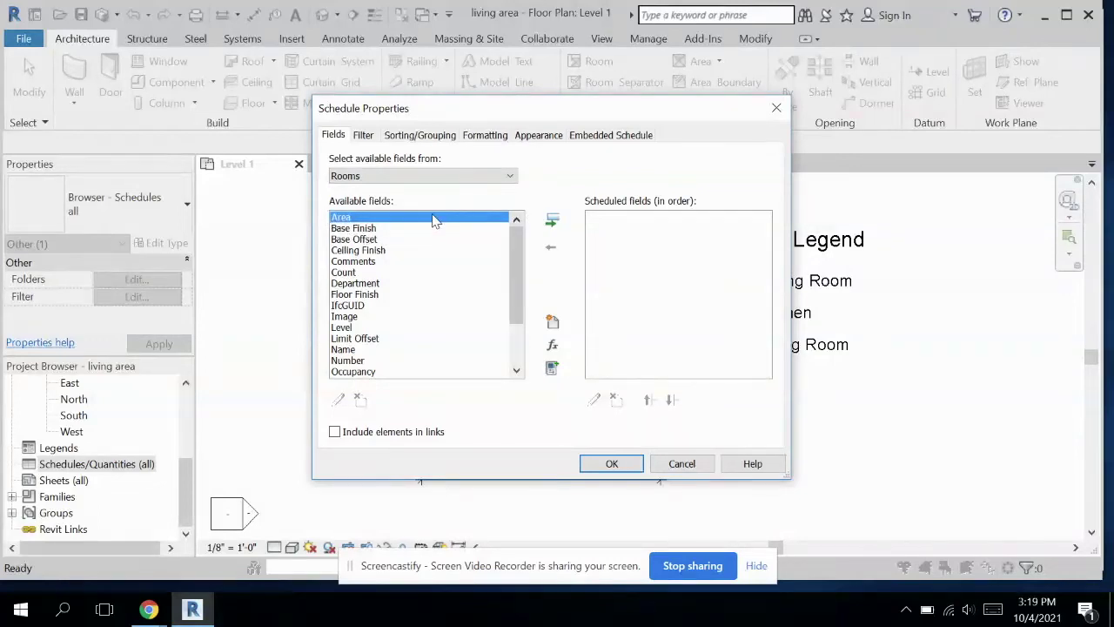
- Add the Area, Name and Perimeter fields to the room schedule and look through the remaining available fields
left_click(551, 220)
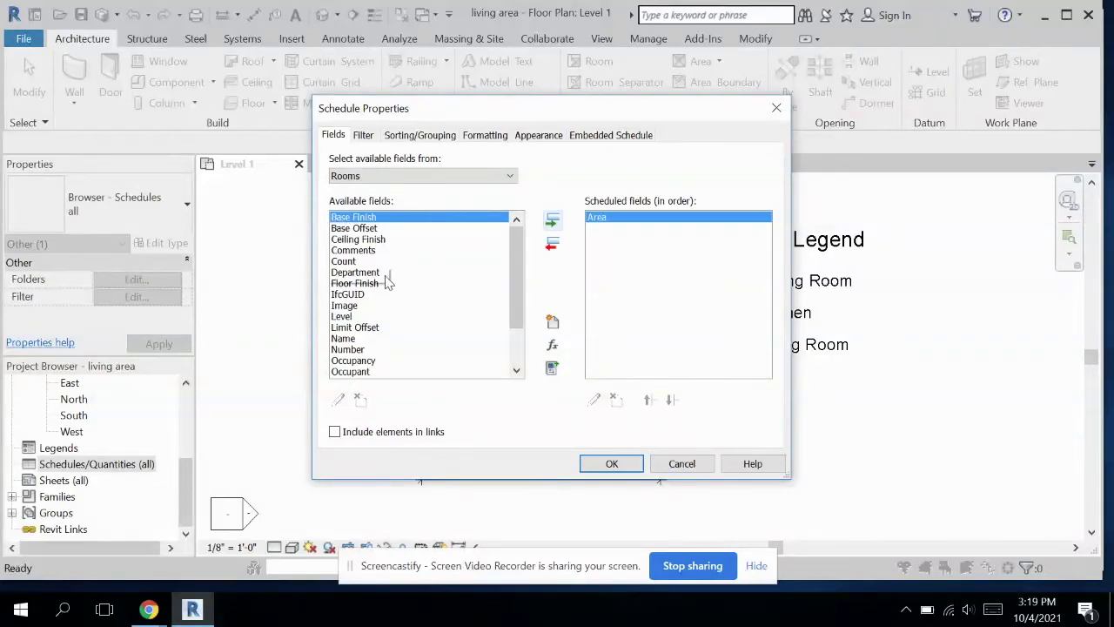
left_click(364, 338)
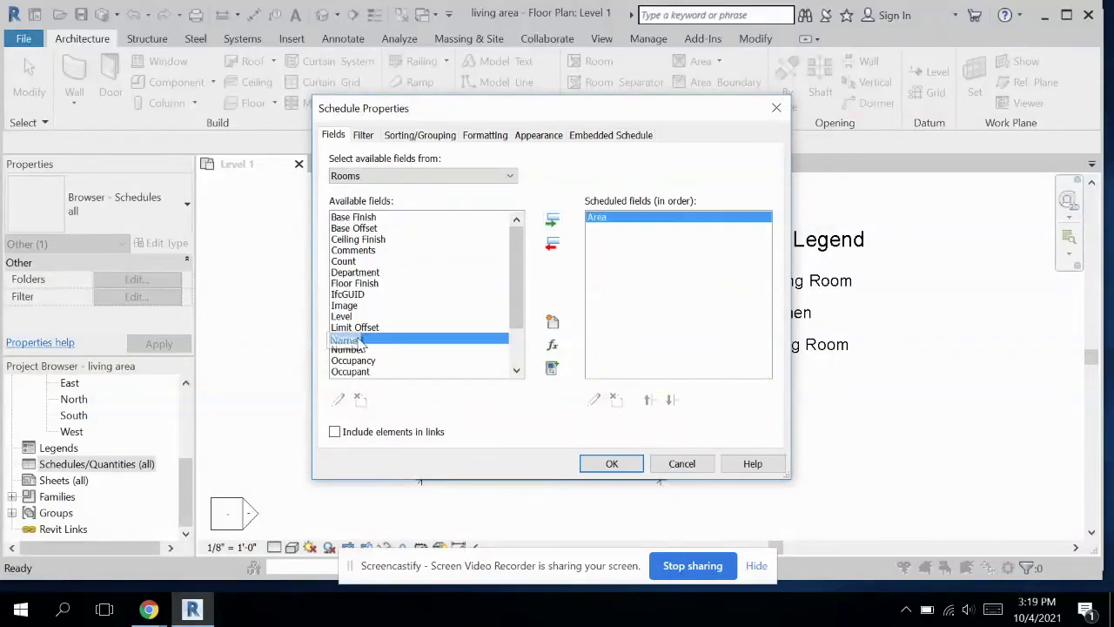
left_click(551, 220)
left_click(348, 371)
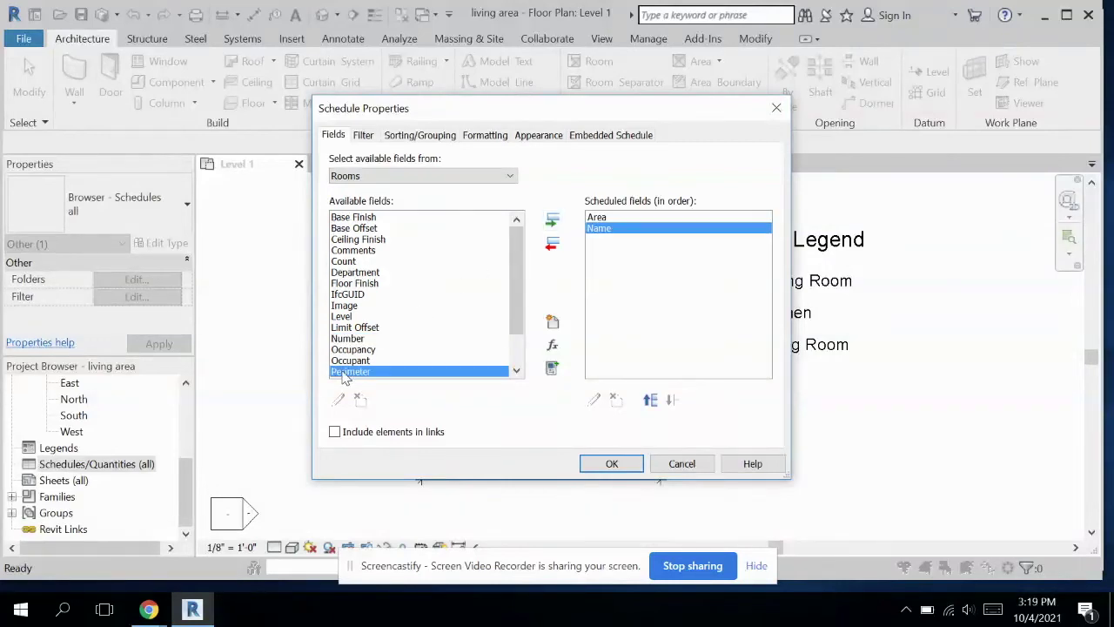
left_click(551, 220)
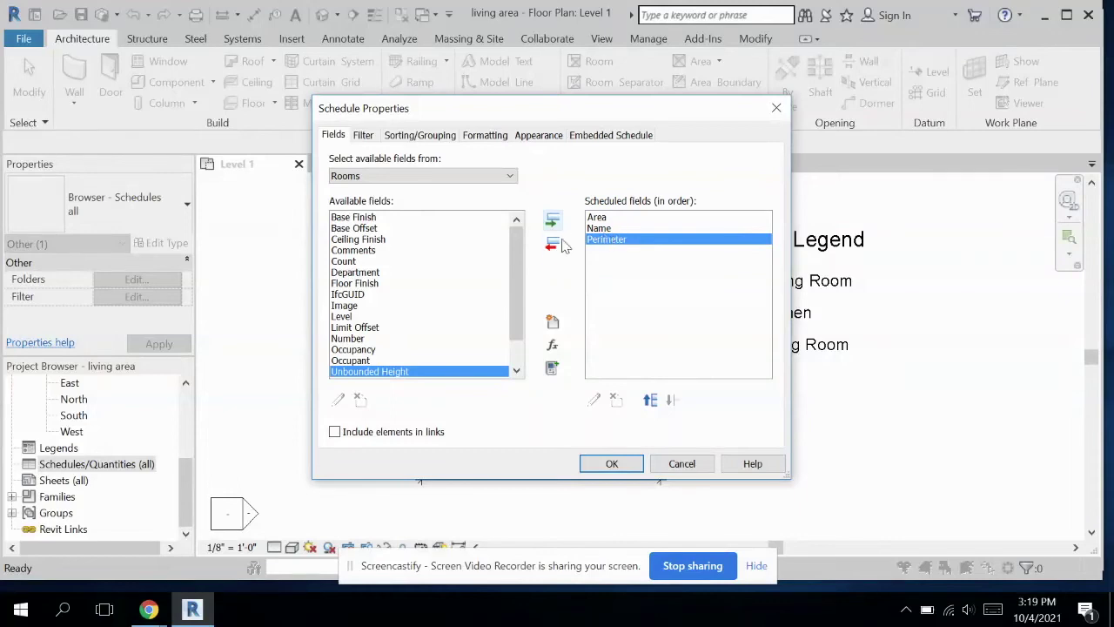
left_click(392, 262)
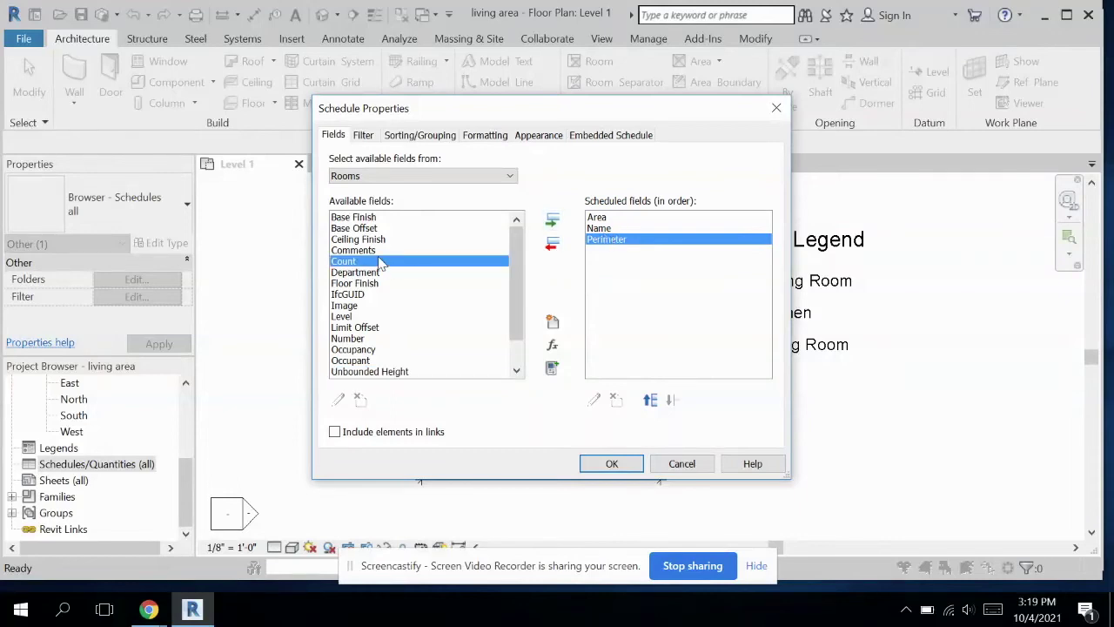
left_click(361, 319)
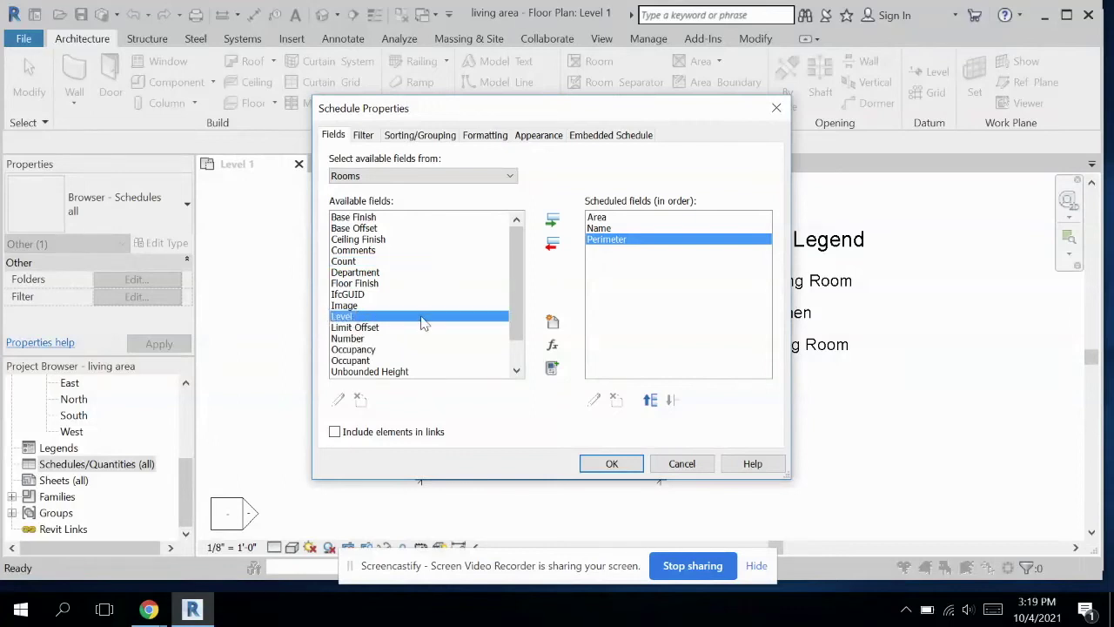
scroll(418, 283, "down", 1)
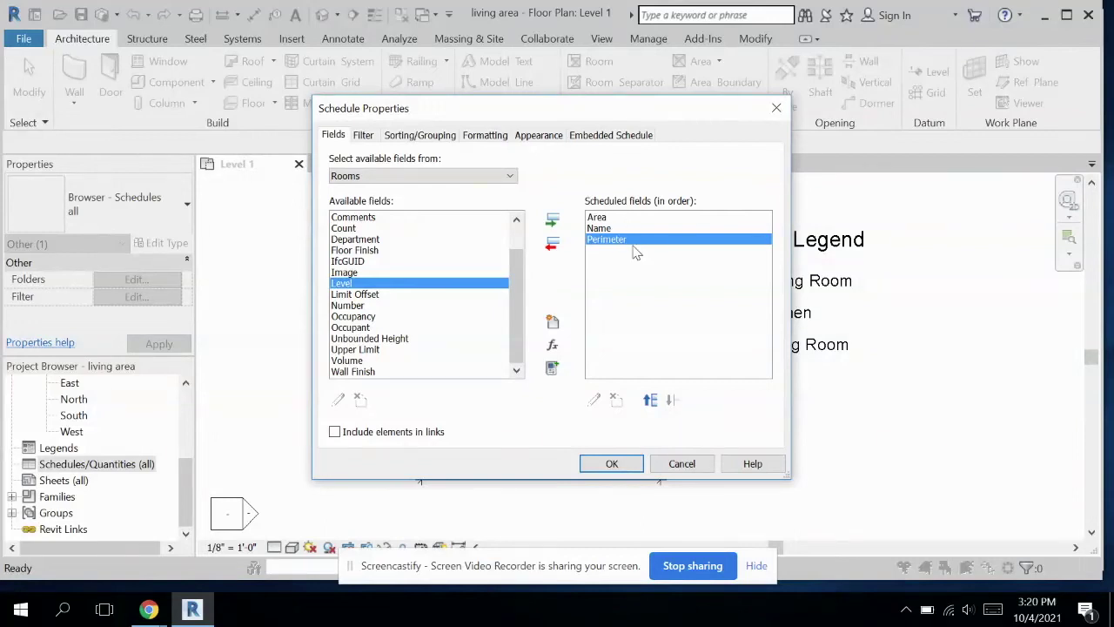
- Move the Name field ahead of Area in the scheduled fields and generate the room schedule
left_click(610, 228)
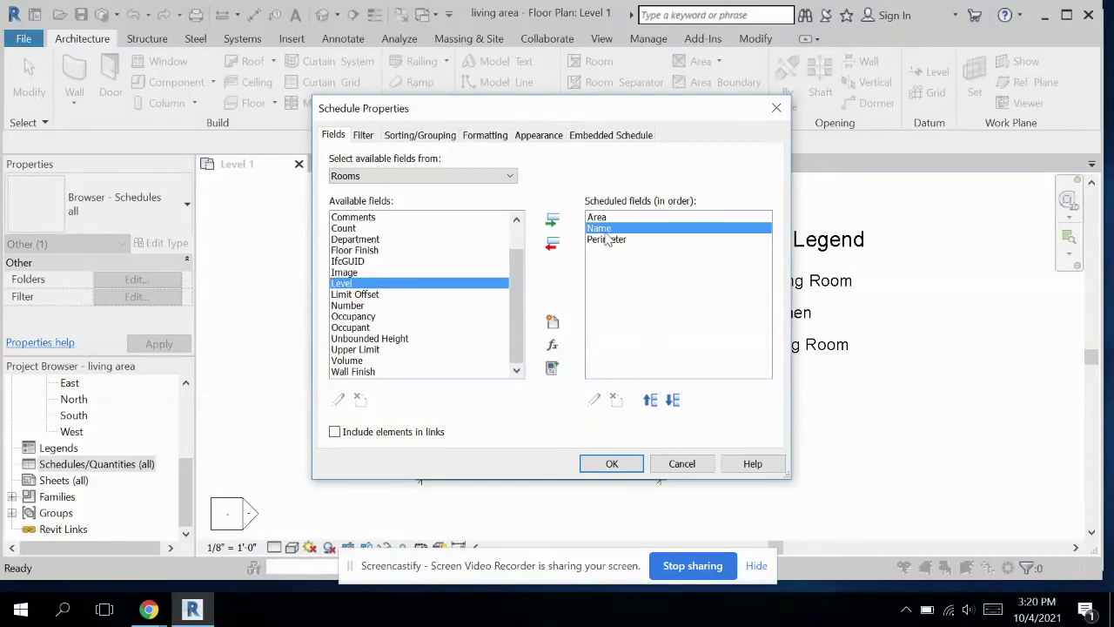
left_click(655, 396)
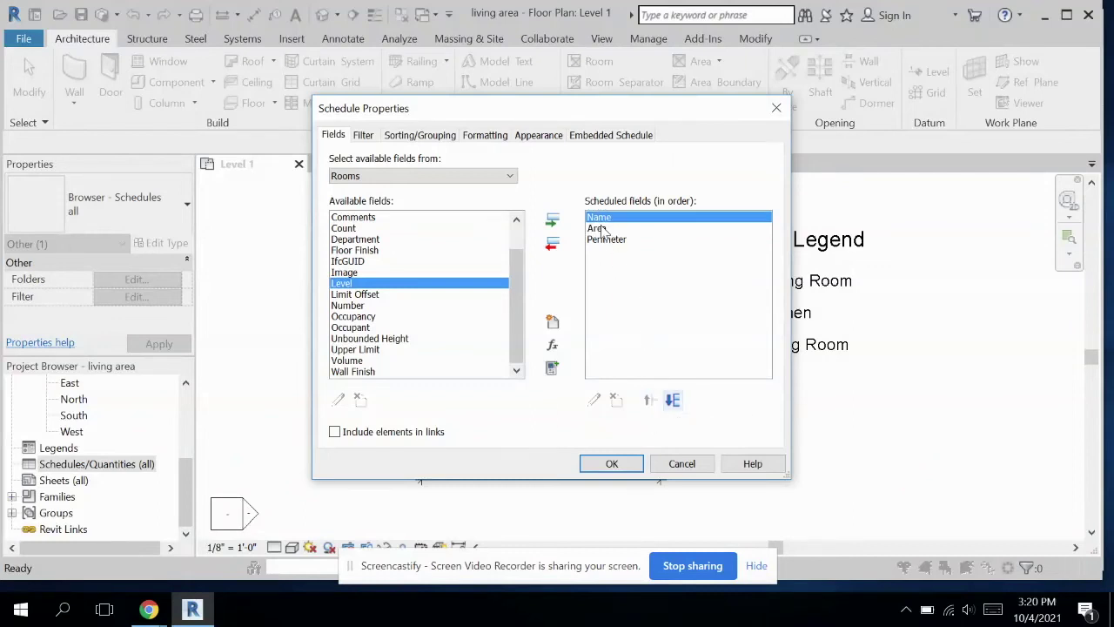
left_click(614, 463)
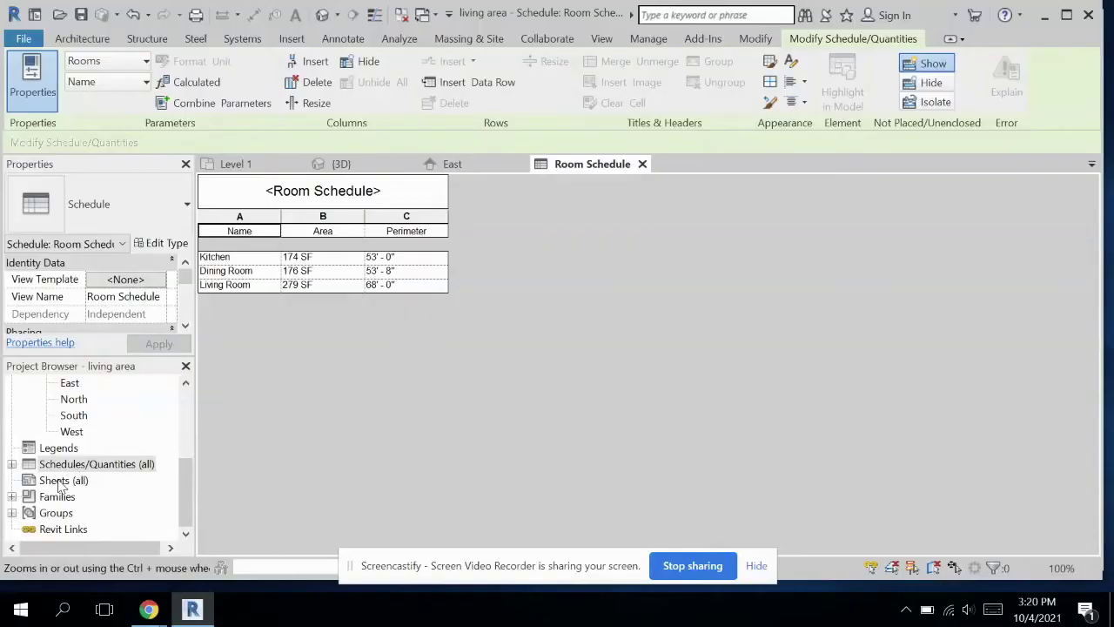
- Create a new sheet using the B 11 x 17 Horizontal title block loaded from the US Imperial Titleblocks library folder
left_click(61, 484)
right_click(50, 481)
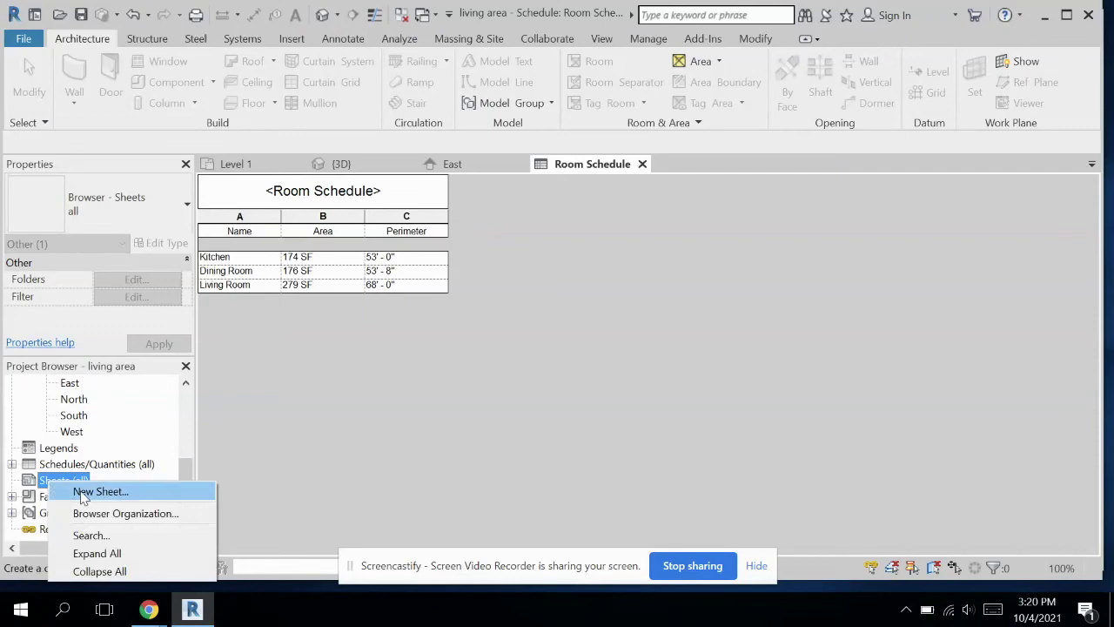
left_click(87, 491)
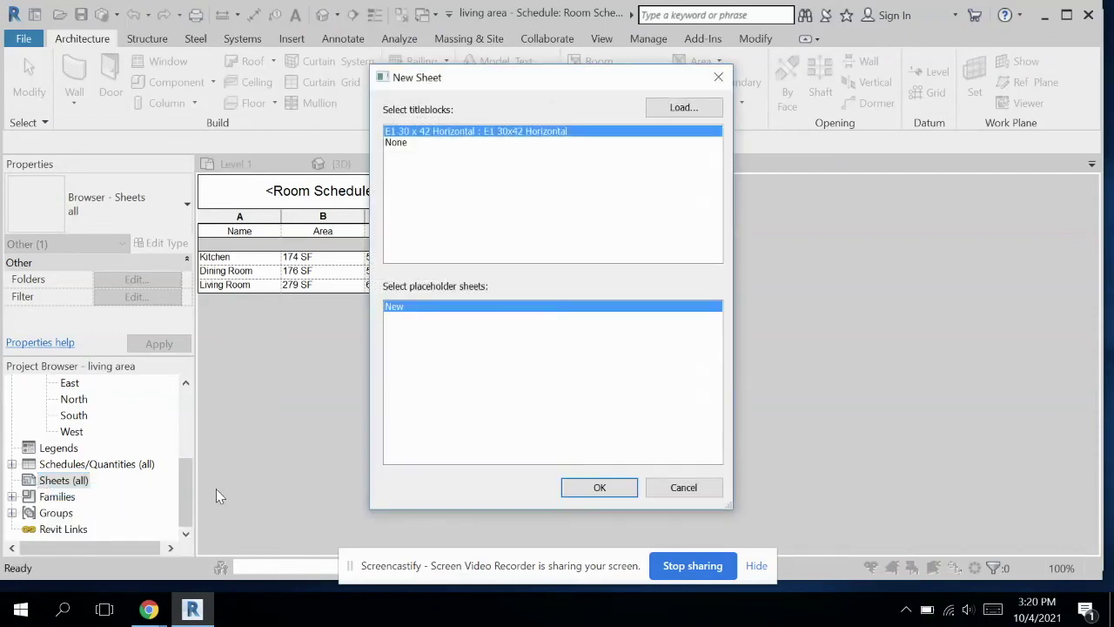
left_click(683, 108)
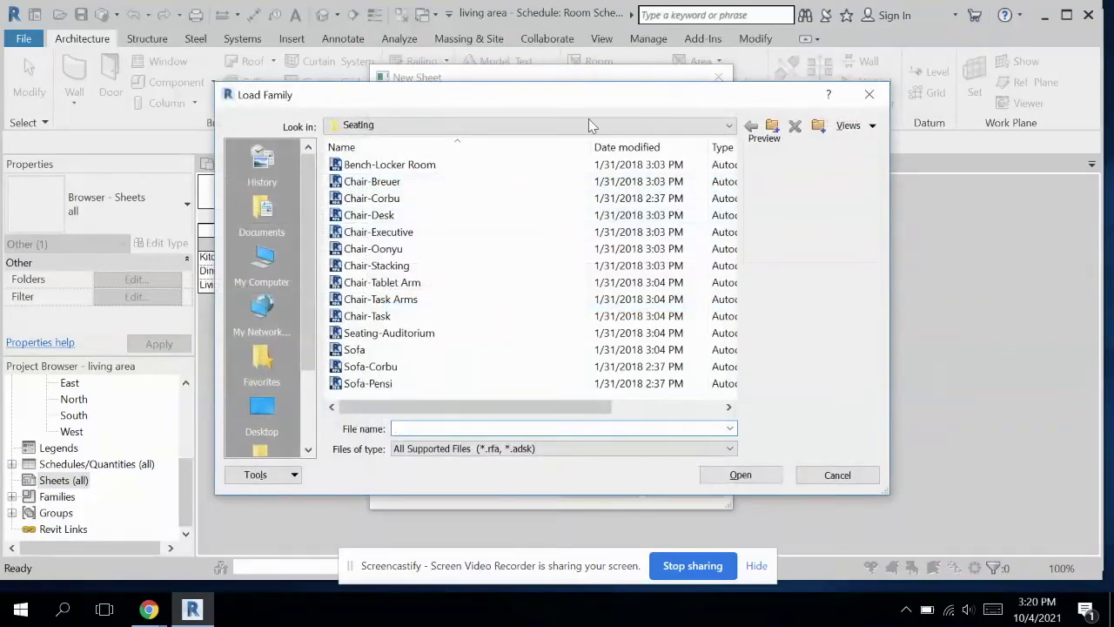
left_click(728, 124)
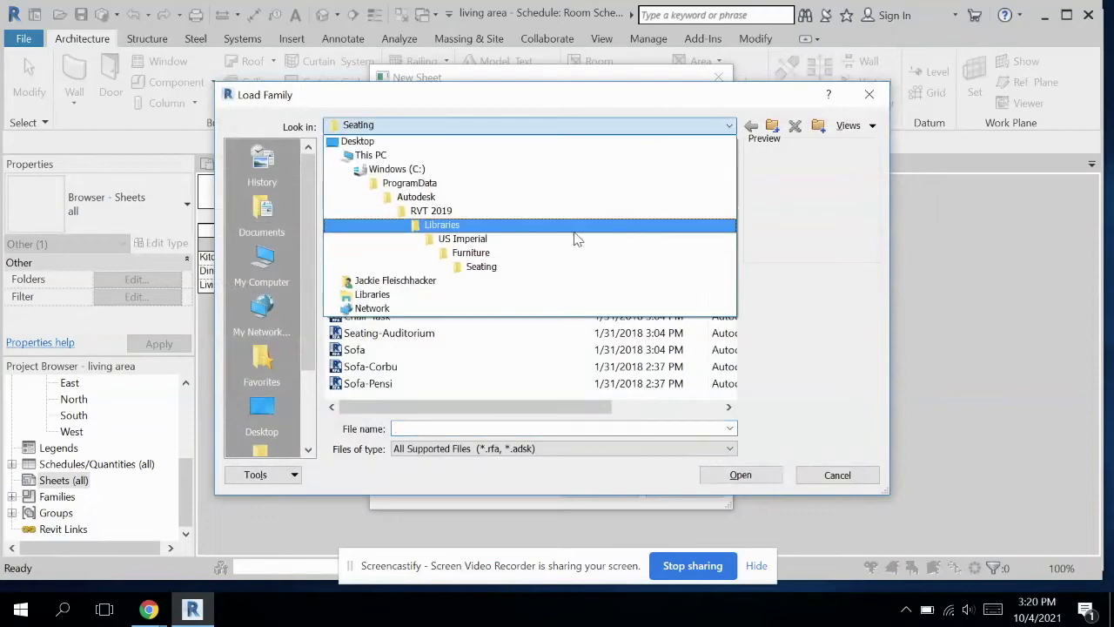
left_click(492, 239)
scroll(487, 262, "down", 8)
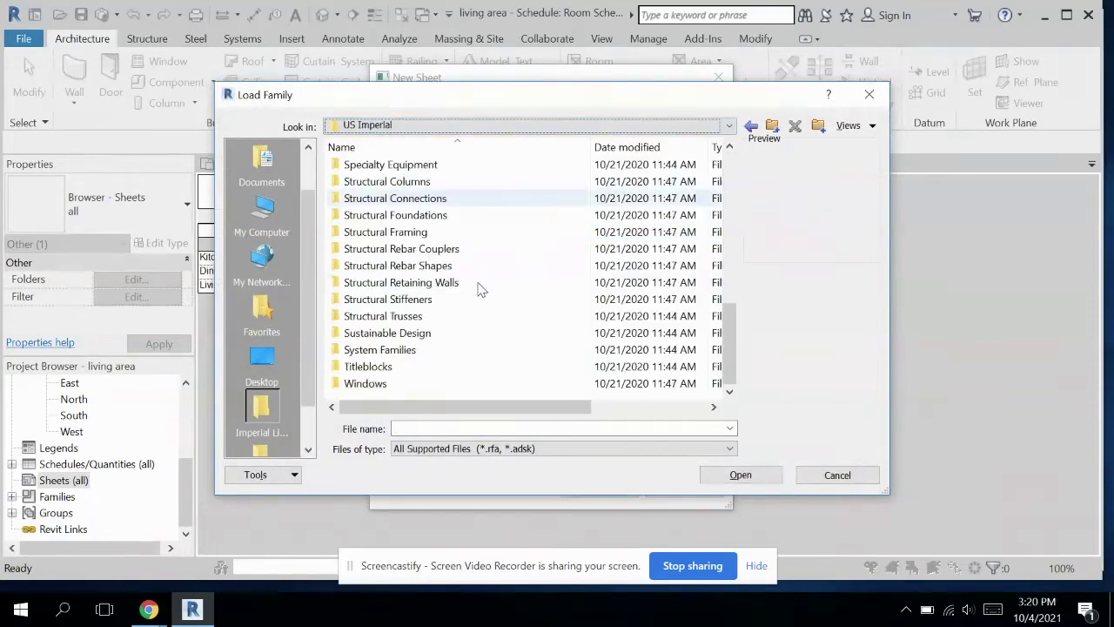
double_click(433, 367)
double_click(401, 182)
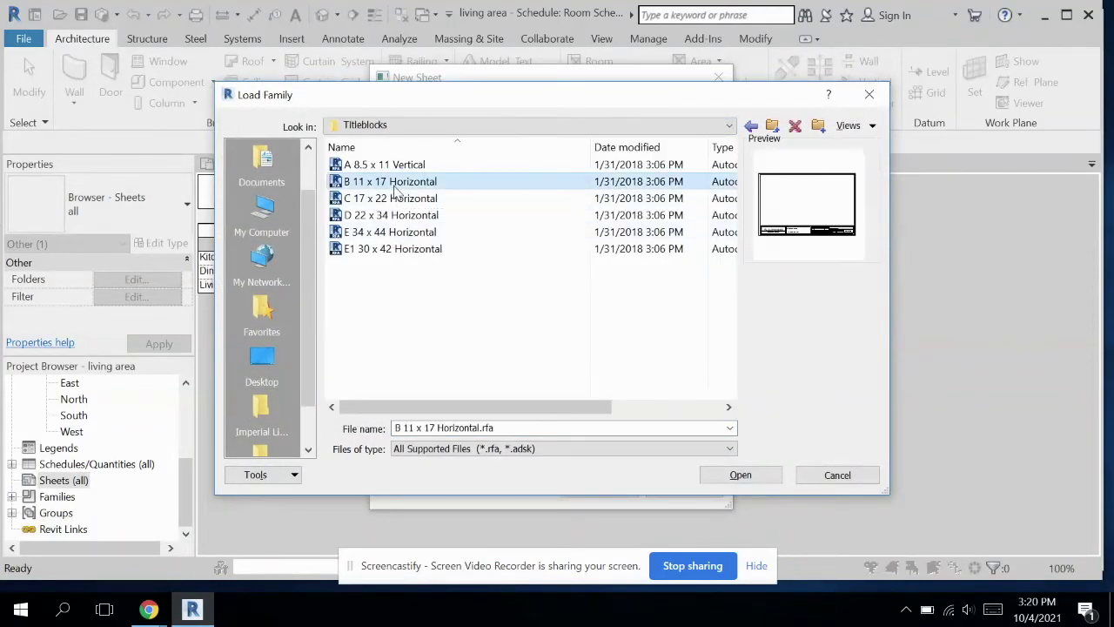
left_click(600, 486)
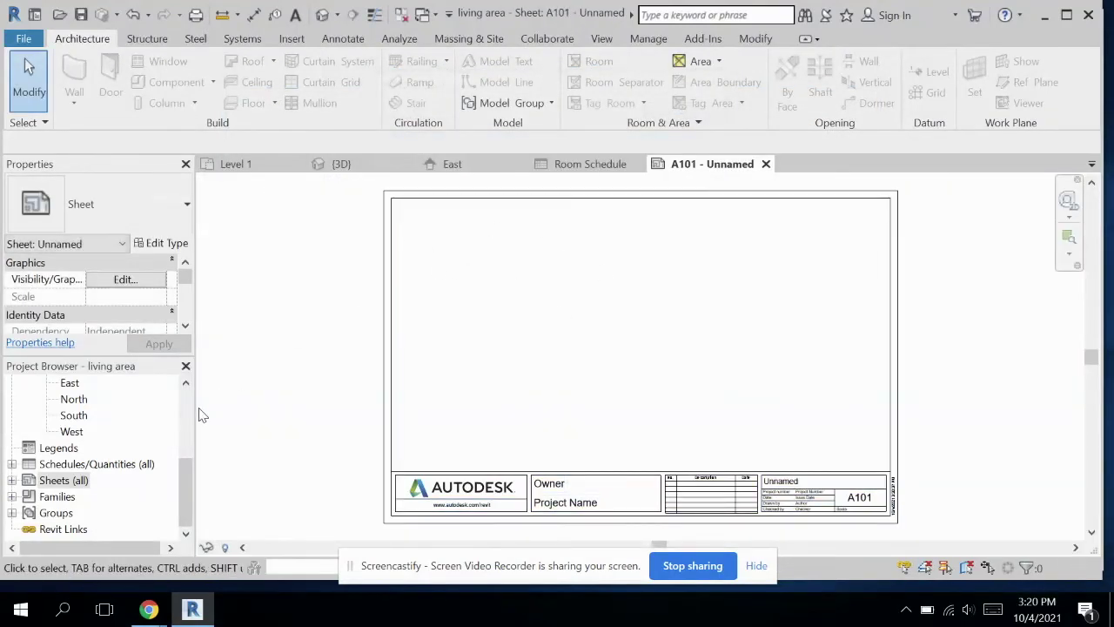
- Try placing the Level 1 floor plan on the new sheet, and delete the placed viewport
left_click_drag(189, 474, 189, 401)
left_click(76, 415)
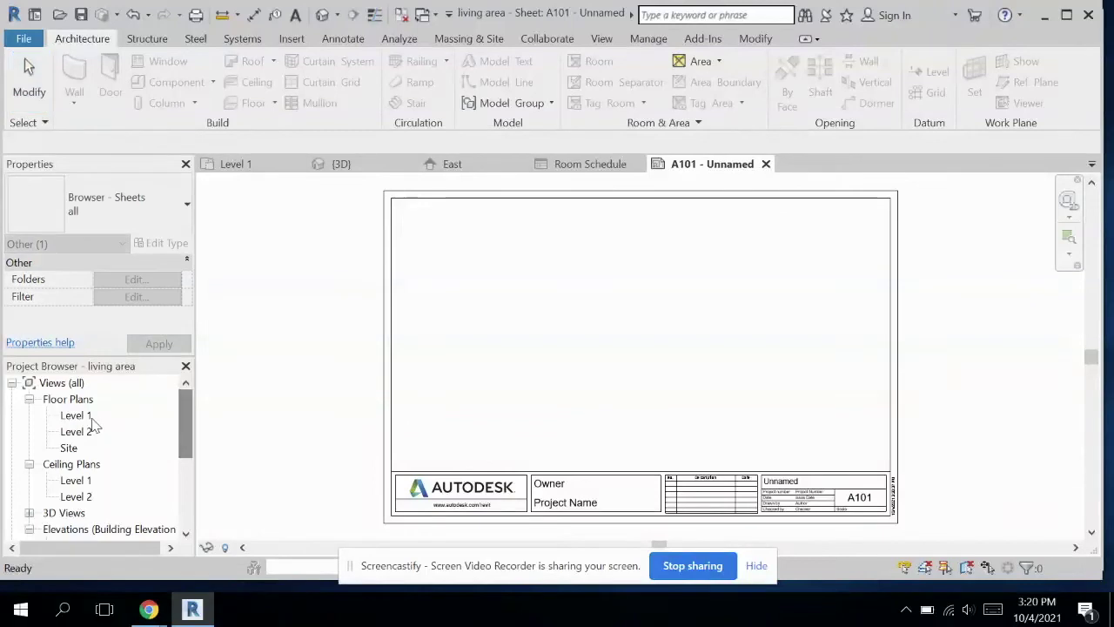
left_click_drag(540, 323, 540, 321)
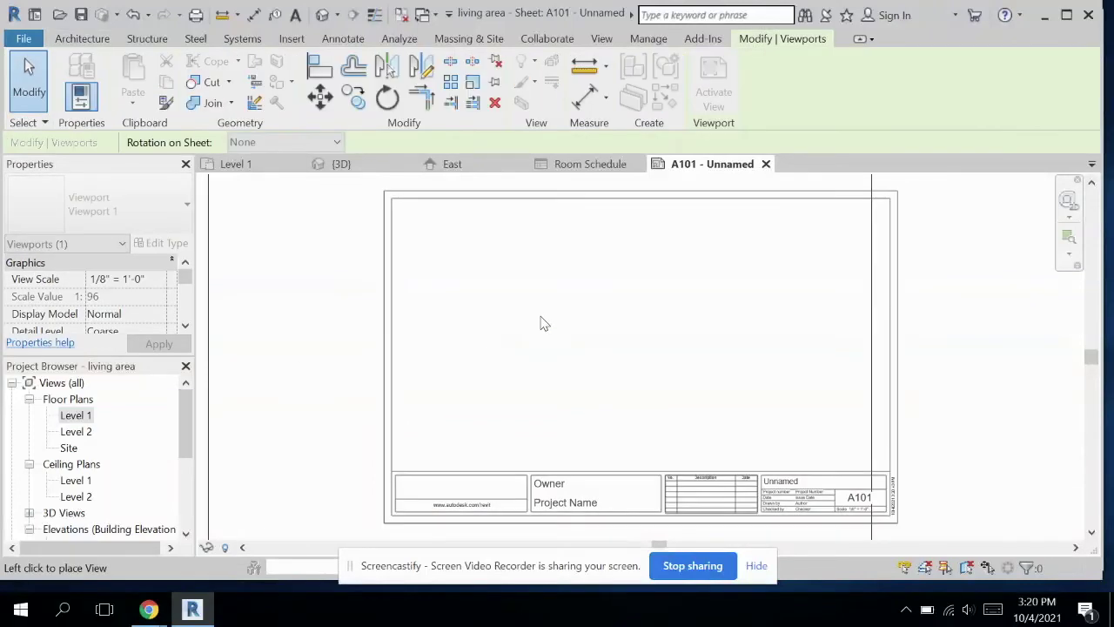
left_click(657, 324)
left_click_drag(555, 282, 577, 366)
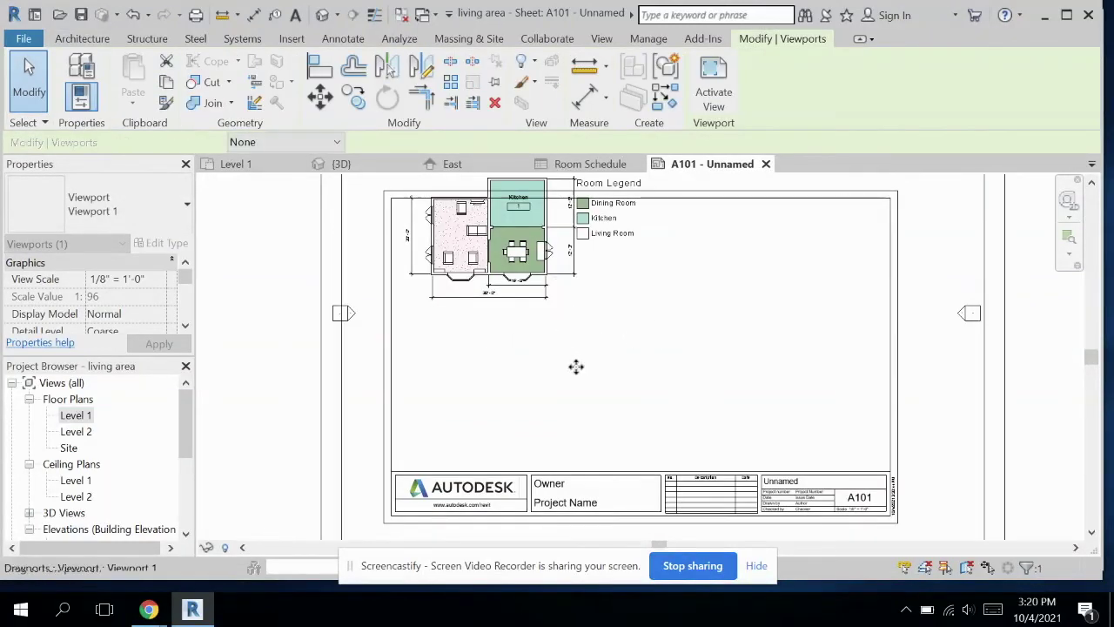
key("Delete")
- In the Level 1 floor plan, move the north and west elevation markers closer to the house
left_click(266, 167)
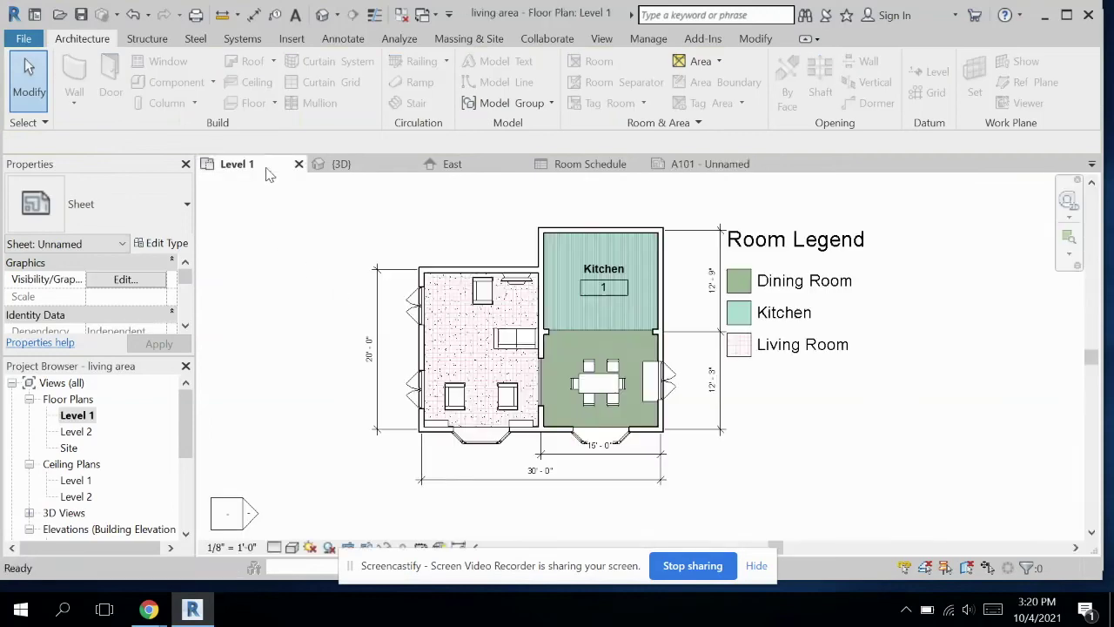
scroll(610, 354, "down", 5)
scroll(668, 258, "up", 3)
mouse_move(668, 258)
left_mouse_down()
mouse_move(520, 334)
mouse_move(520, 346)
left_mouse_up()
left_click_drag(338, 522, 383, 444)
- Move the east and south elevation markers in close to the plan and its room legend
middle_click_drag(557, 435, 497, 296)
left_click(940, 383)
left_click_drag(945, 383, 620, 317)
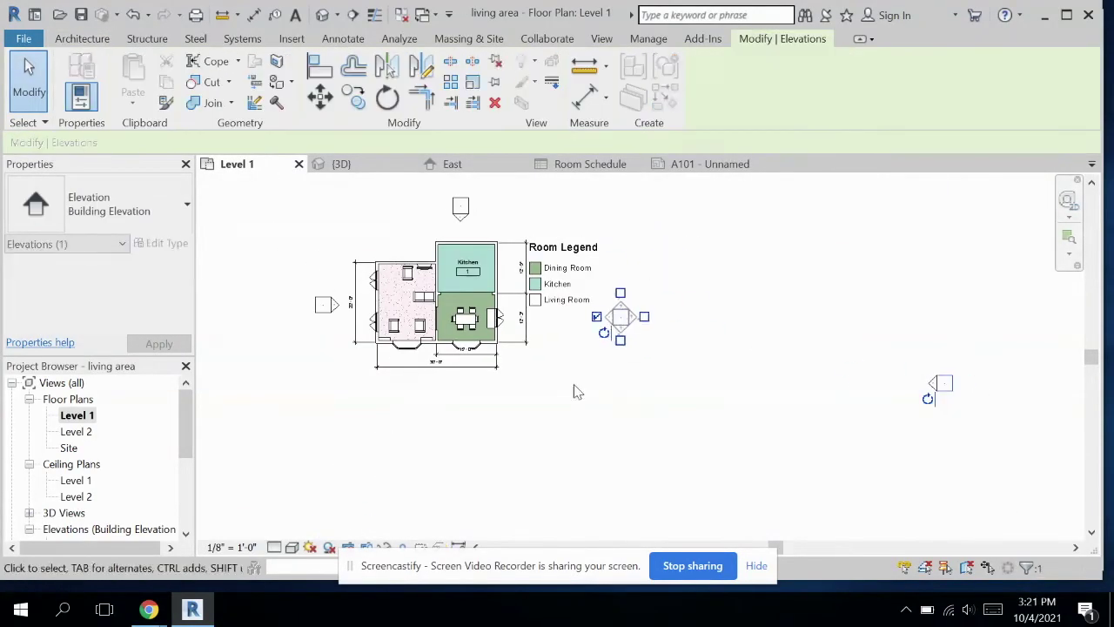
left_click(575, 392)
scroll(574, 391, "down", 2)
middle_click_drag(575, 392, 630, 339)
left_click(652, 526)
left_click_drag(651, 526, 550, 343)
left_click(617, 346)
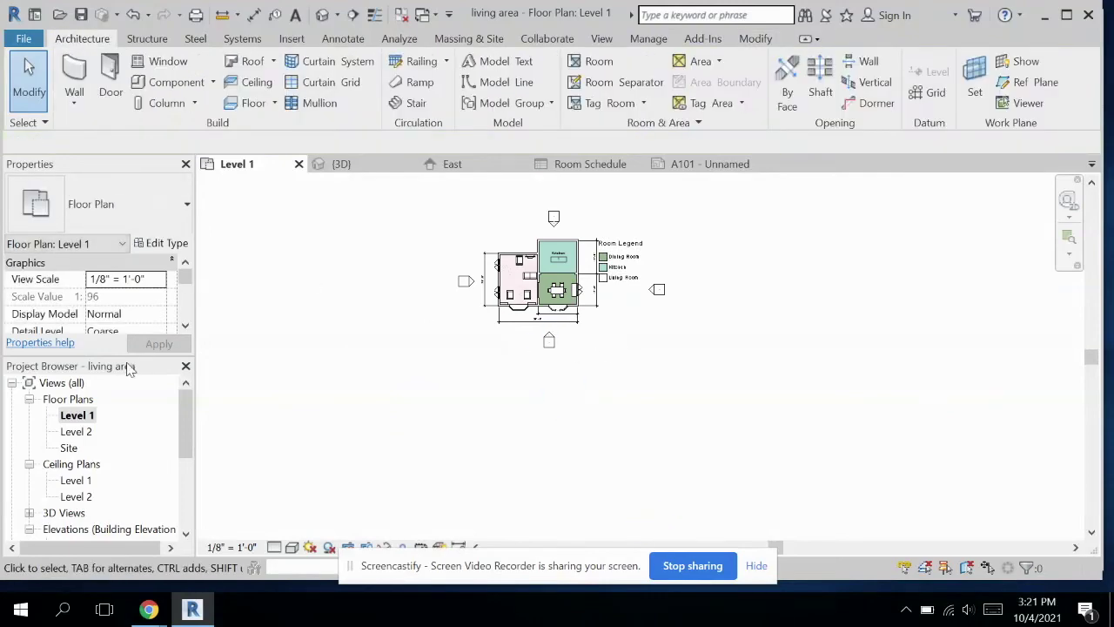
- Place the Level 1 floor plan on sheet A101 inside the title block border
left_click(666, 165)
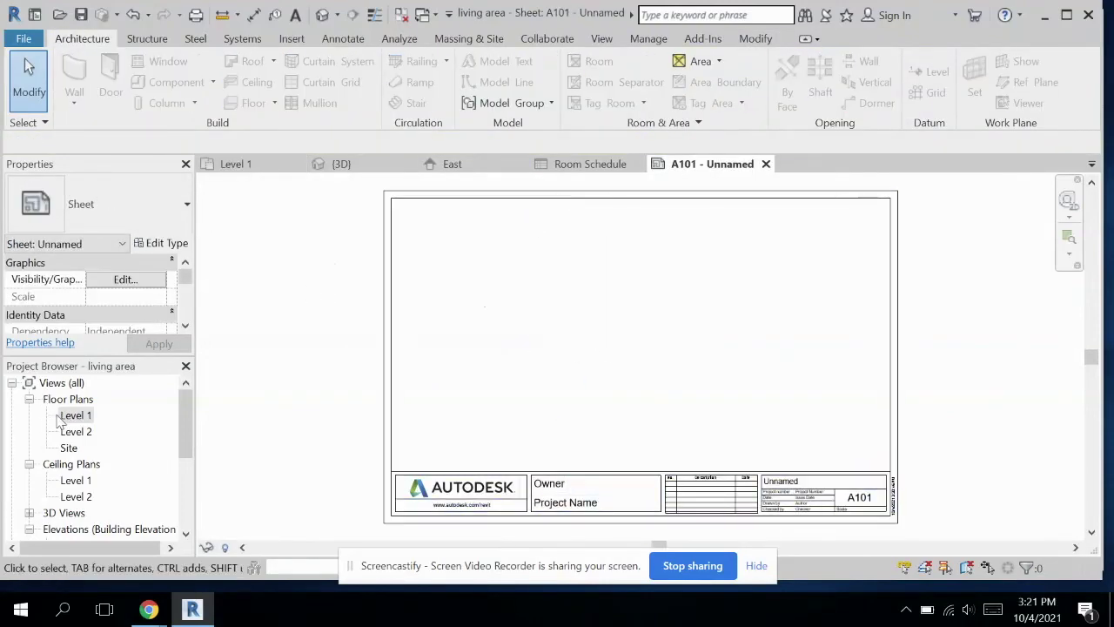
left_click_drag(71, 416, 470, 365)
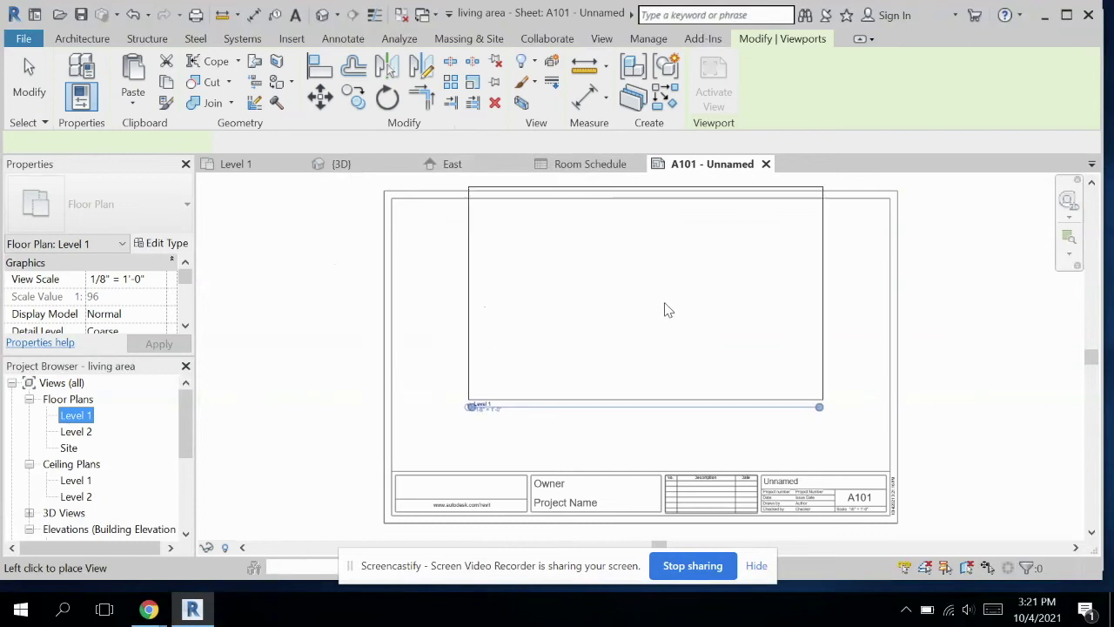
left_click(623, 333)
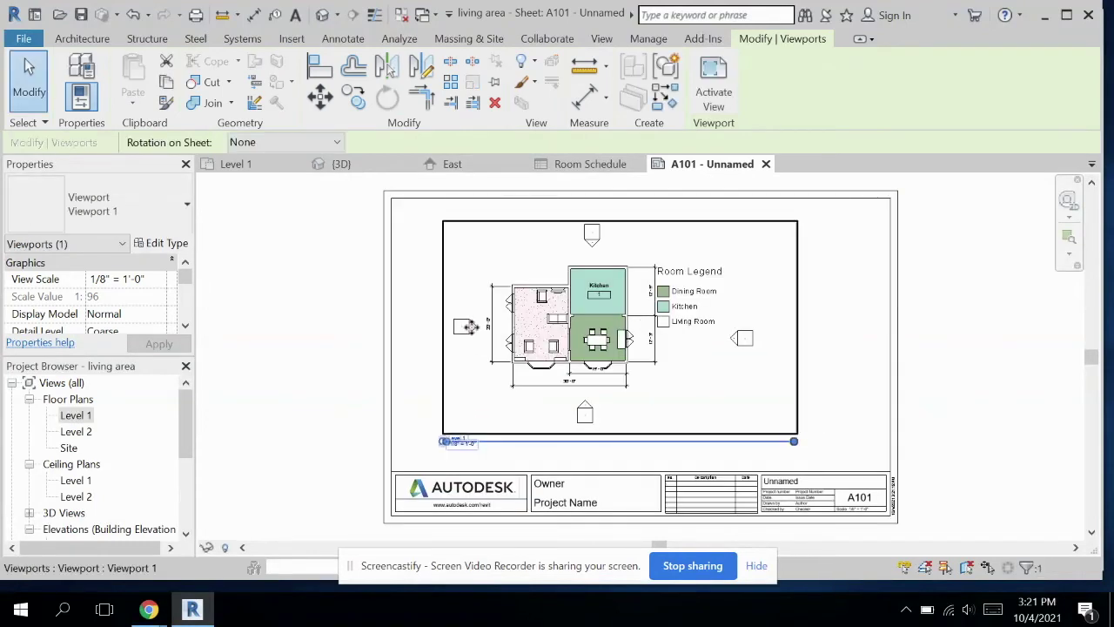
- Fill in the title block with sheet name Floorplan, the owner's name, and project name Living Area
left_click(799, 489)
left_click(799, 489)
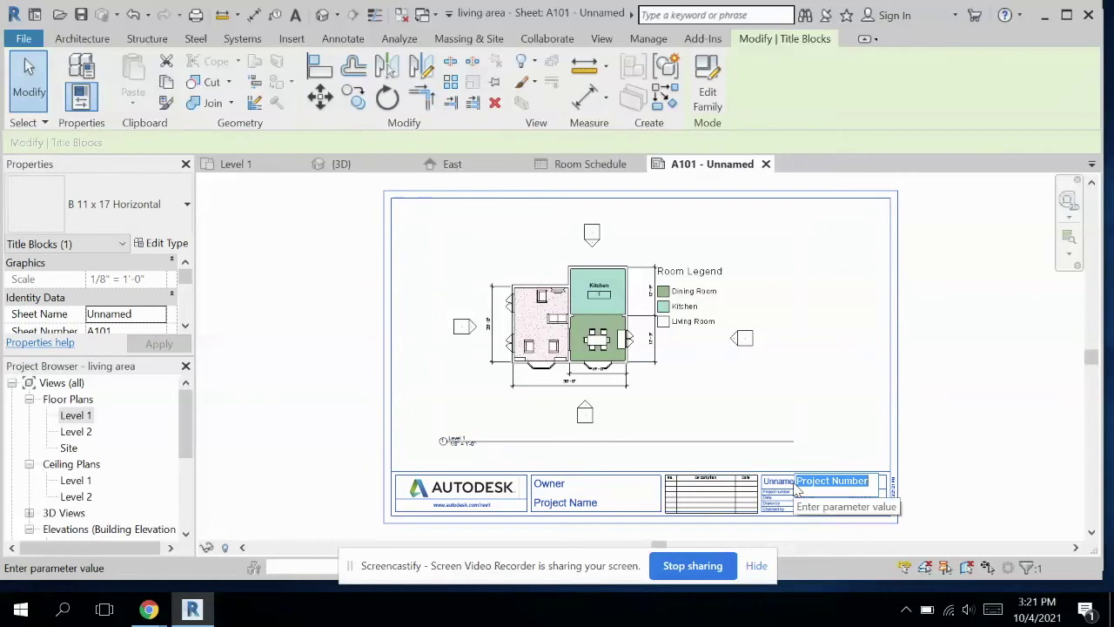
left_click(783, 484)
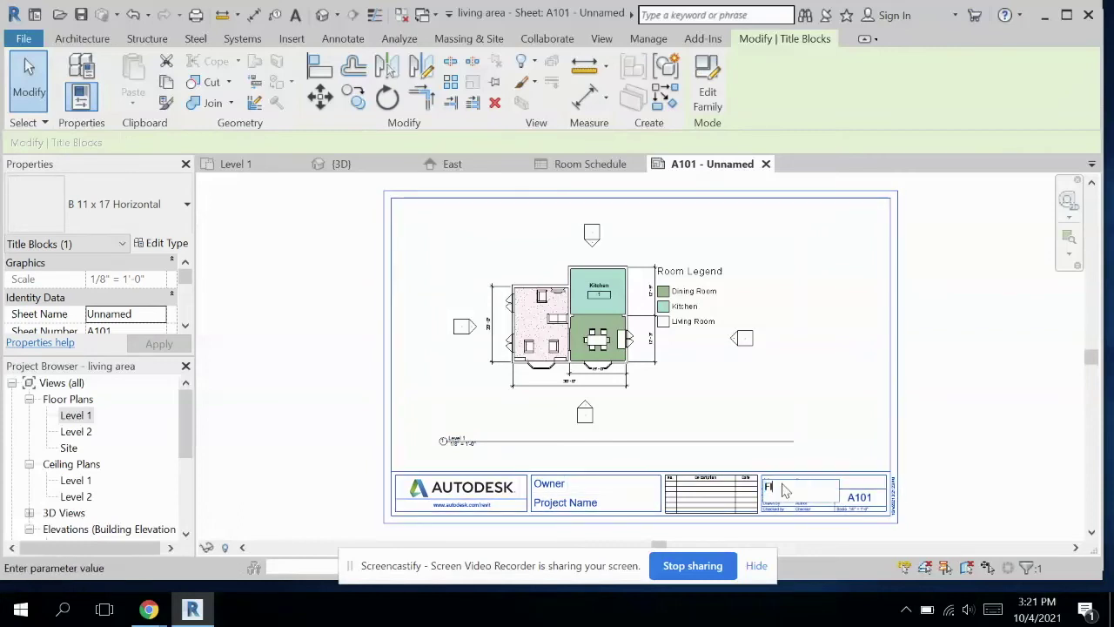
left_click(609, 490)
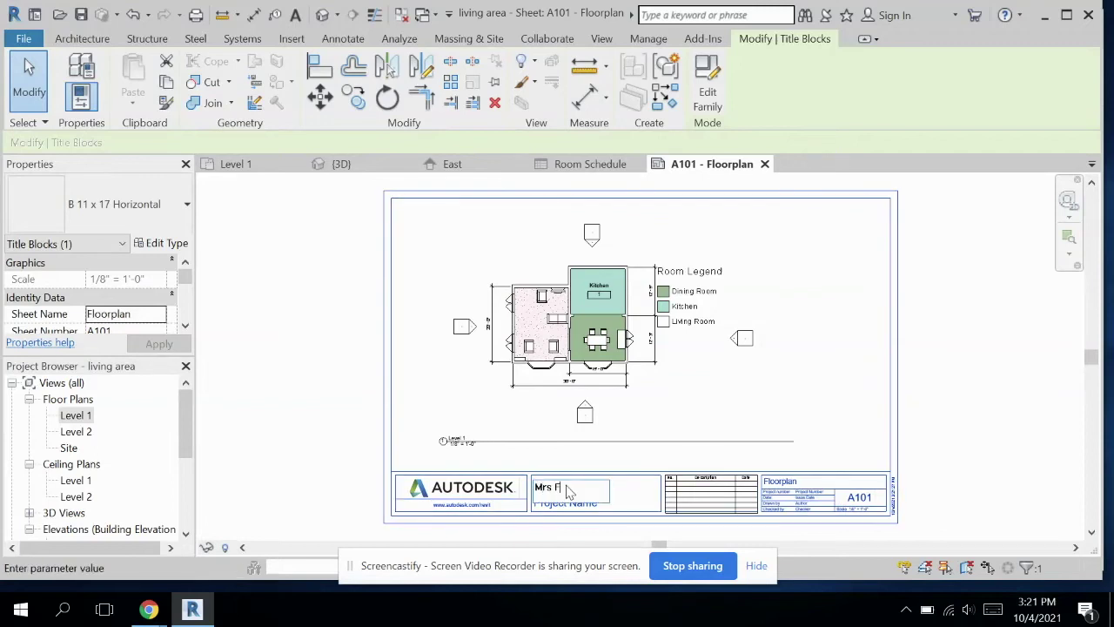
left_click(573, 503)
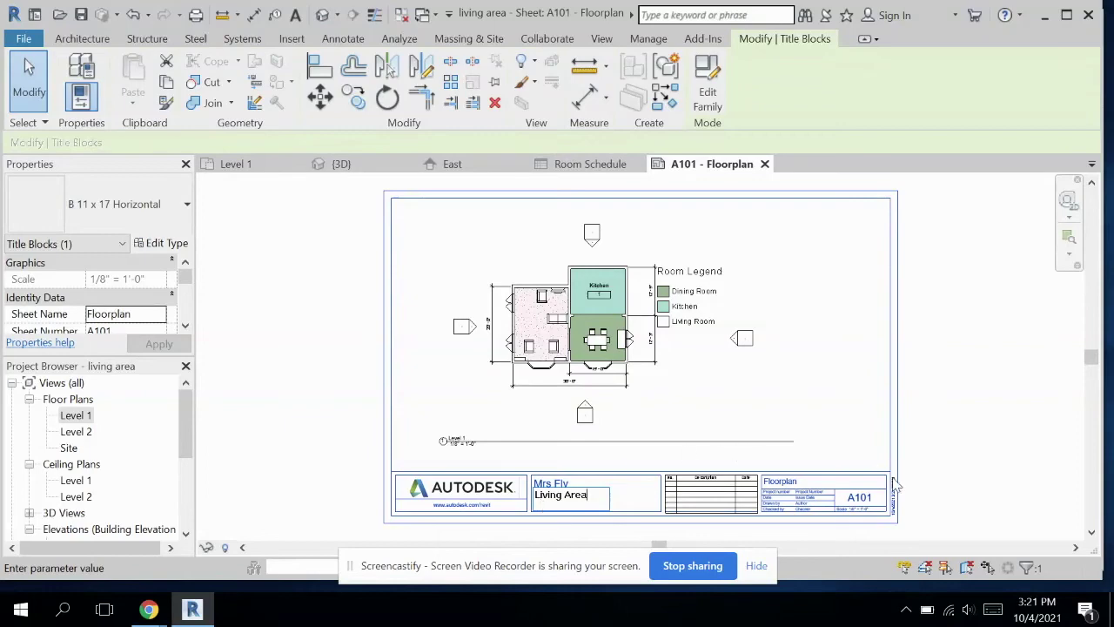
- Enter 10/4021 as the date in the sheet's title block
scroll(836, 508, "up", 1)
scroll(835, 507, "up", 2)
left_click(788, 492)
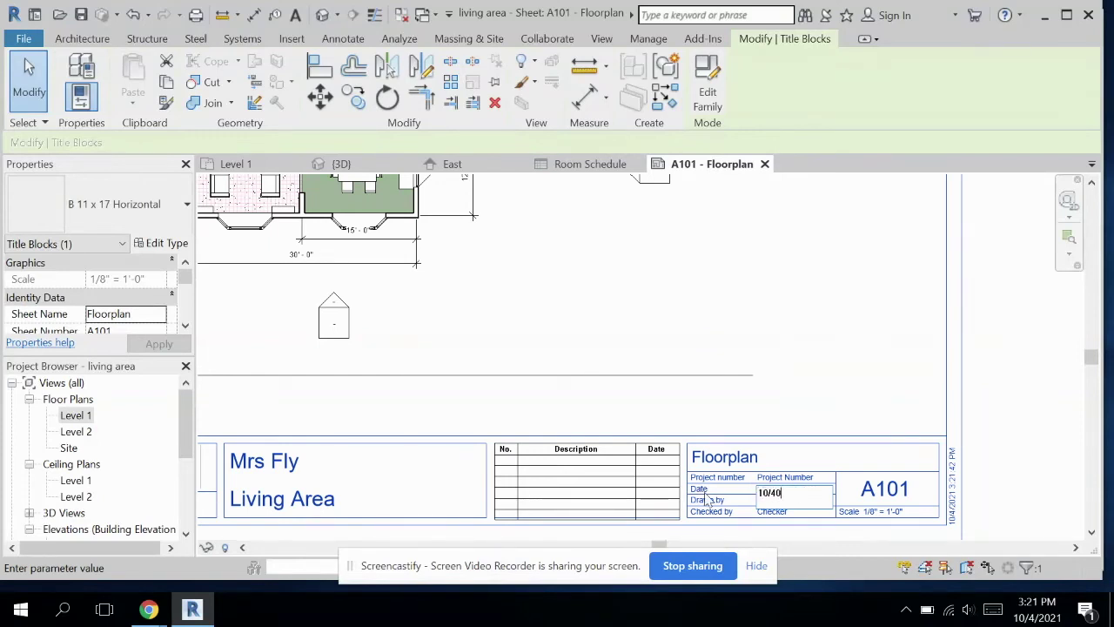
key("Return")
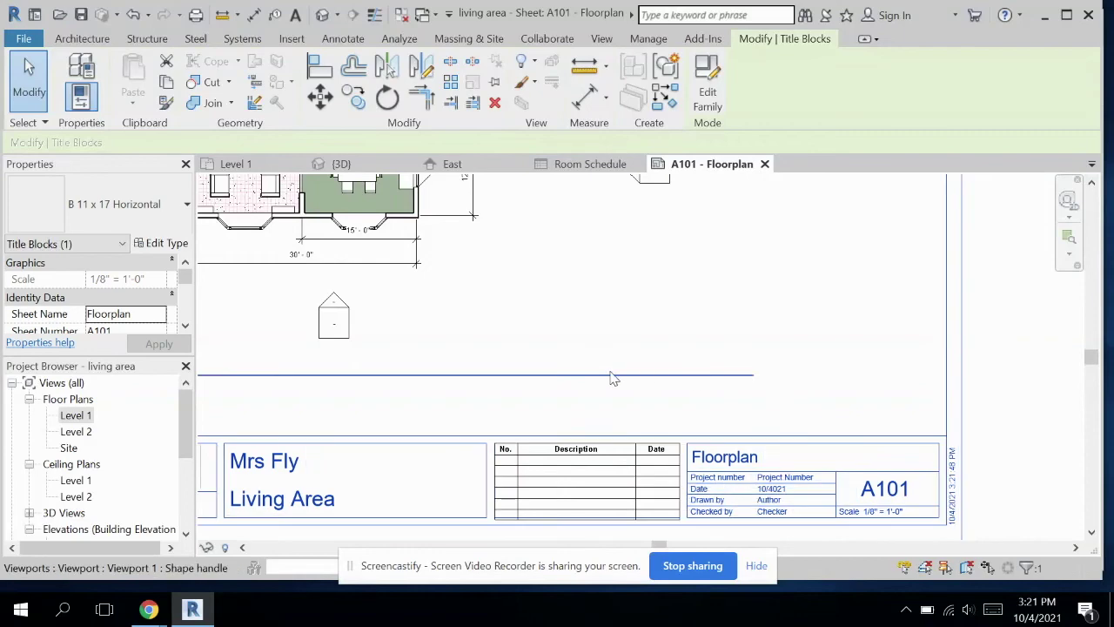
- Shift the floor plan viewport left on the sheet to free space beside the room legend
scroll(600, 375, "down", 5)
middle_click_drag(605, 412, 609, 441)
scroll(608, 442, "down", 1)
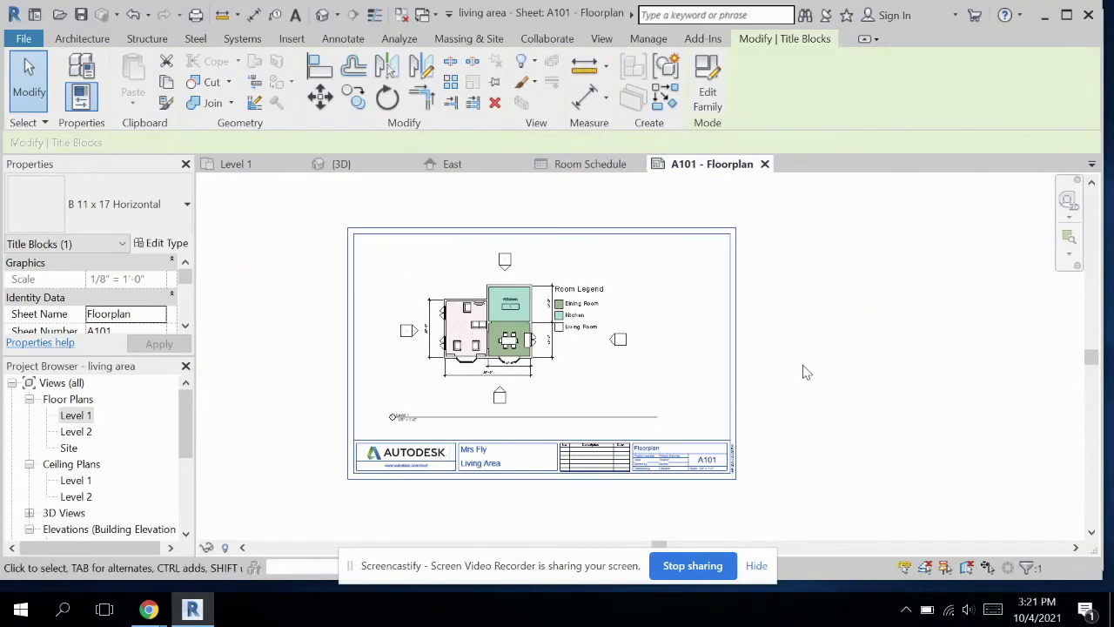
left_click(803, 372)
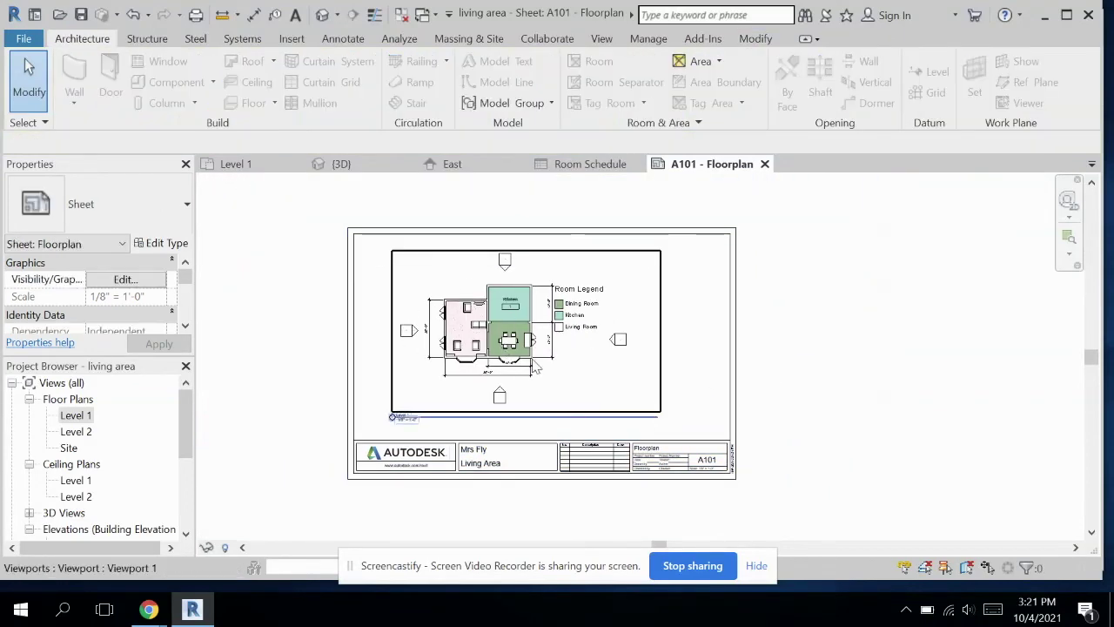
left_click_drag(512, 329, 483, 329)
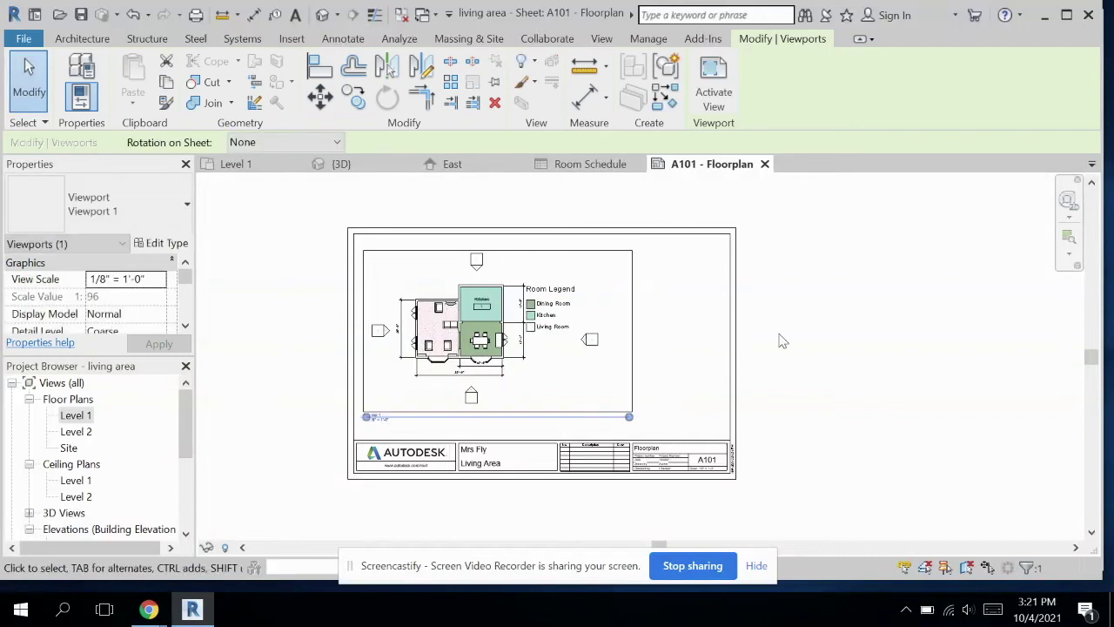
left_click(834, 354)
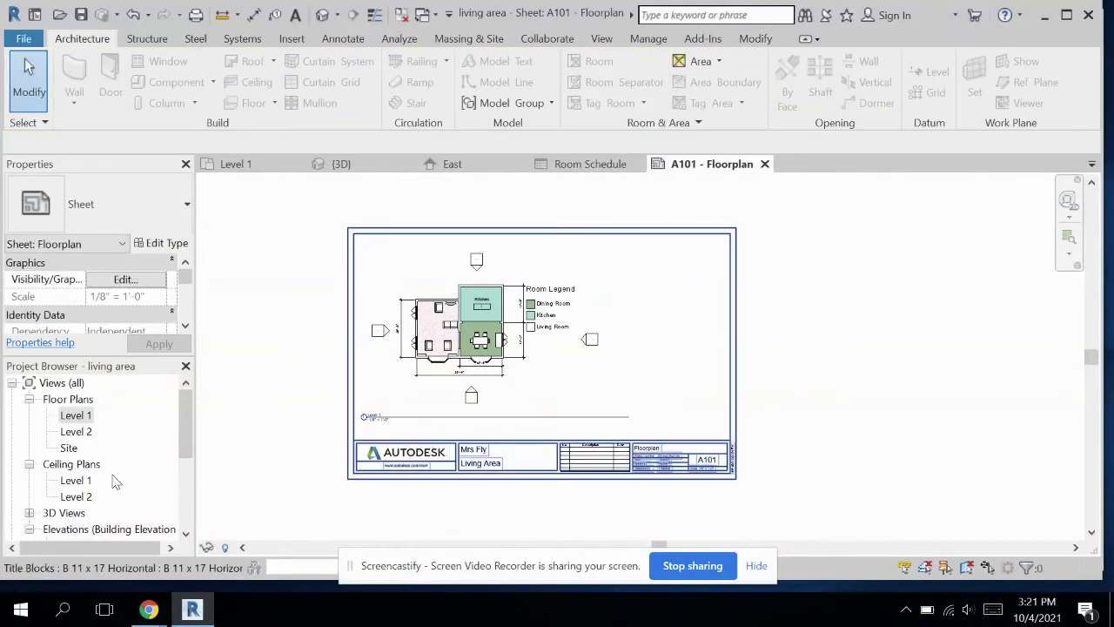
- Place the Room Schedule on sheet A101 to the right of the floor plan viewport and check it up close
scroll(116, 482, "down", 2)
scroll(115, 481, "down", 3)
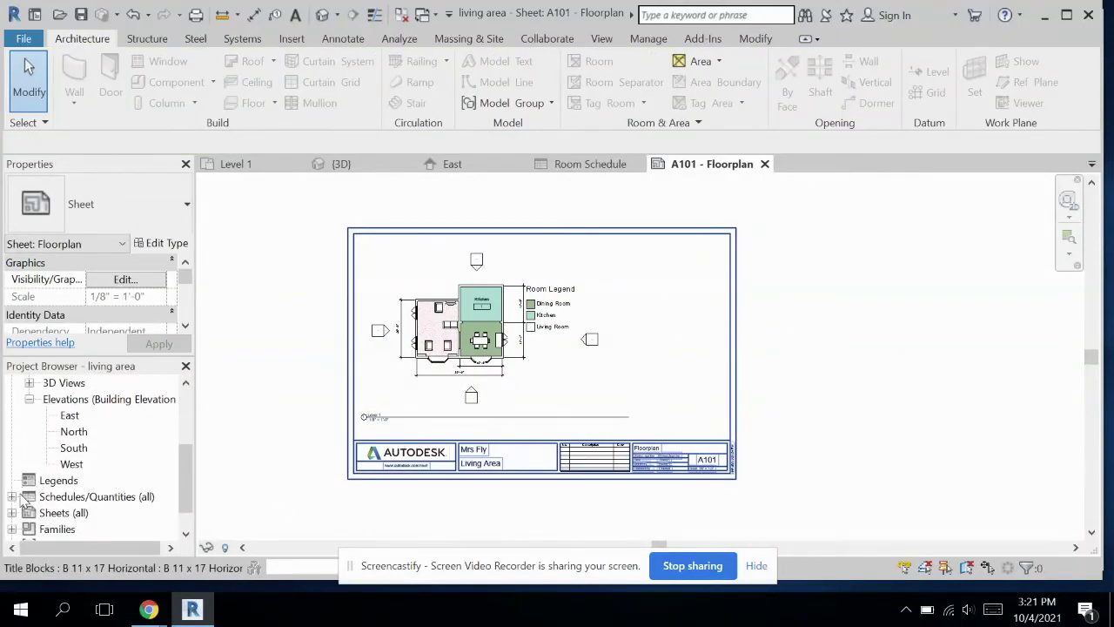
left_click_drag(54, 513, 161, 505)
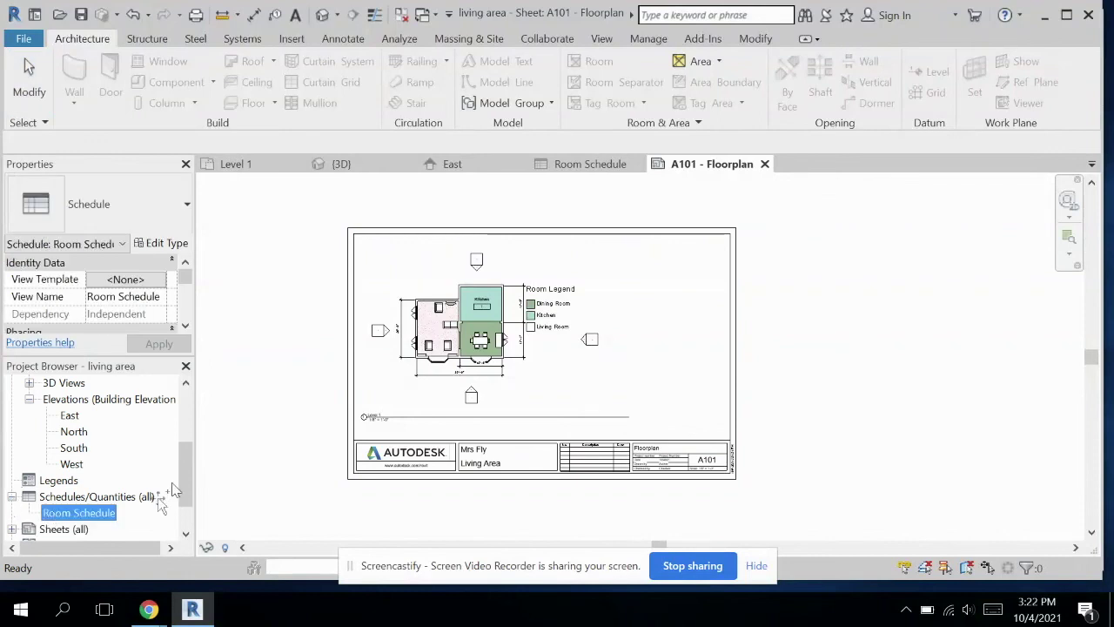
left_click_drag(660, 322, 663, 324)
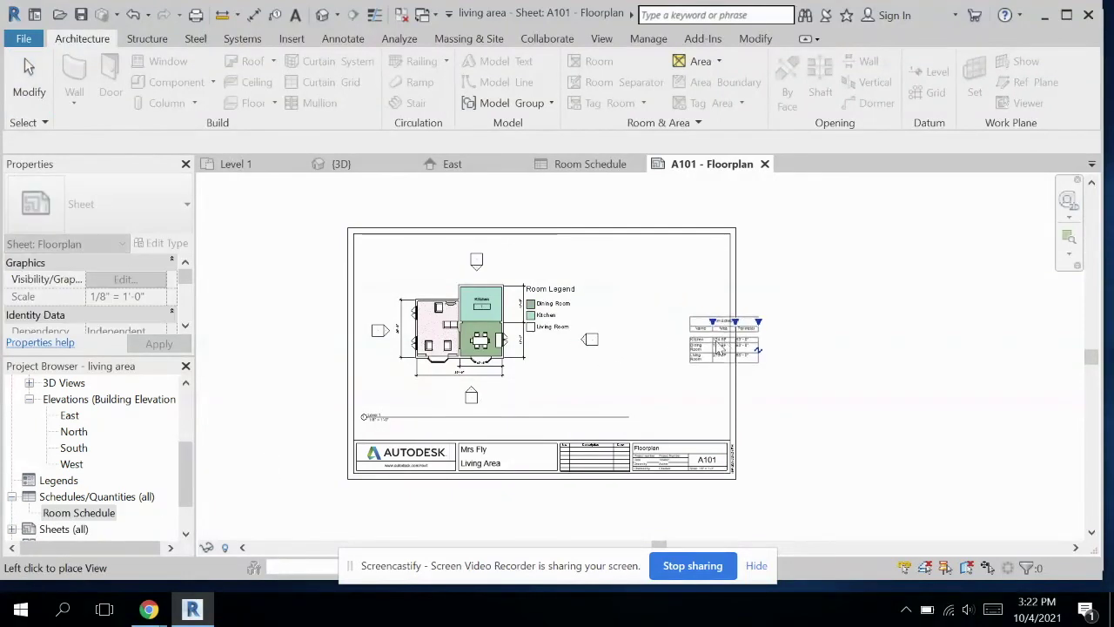
left_click(710, 316)
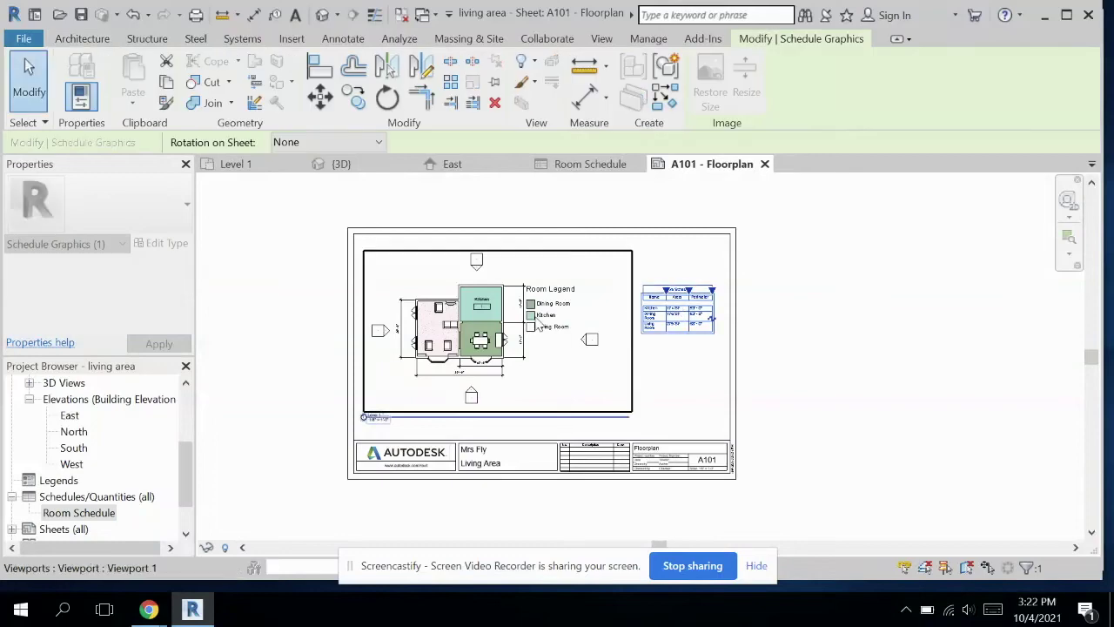
scroll(764, 356, "up", 2)
left_click(778, 361)
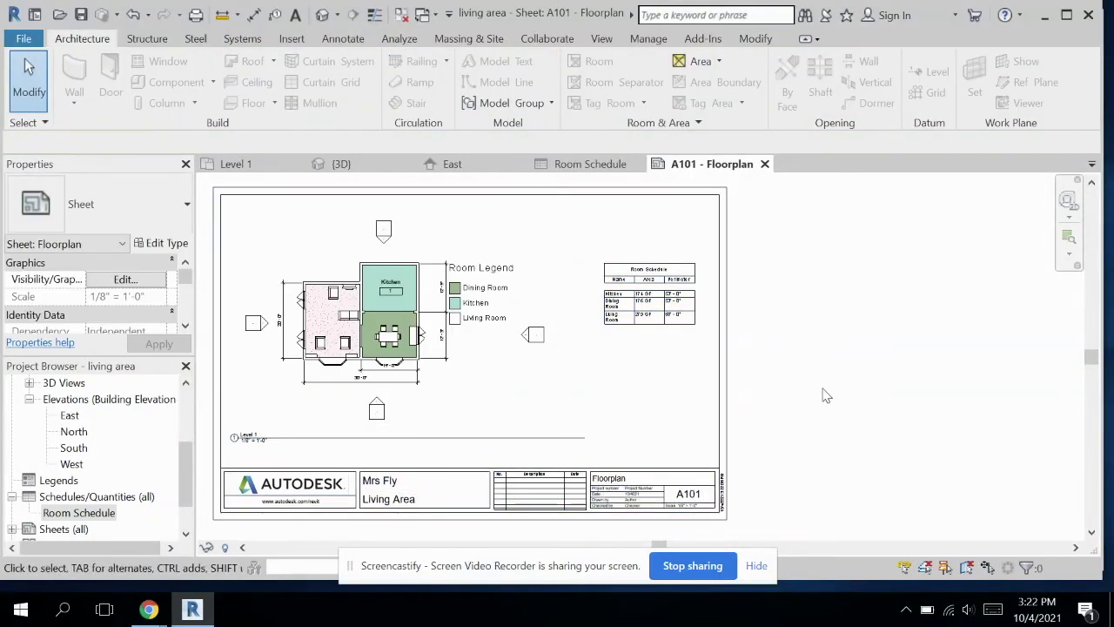
scroll(677, 356, "up", 3)
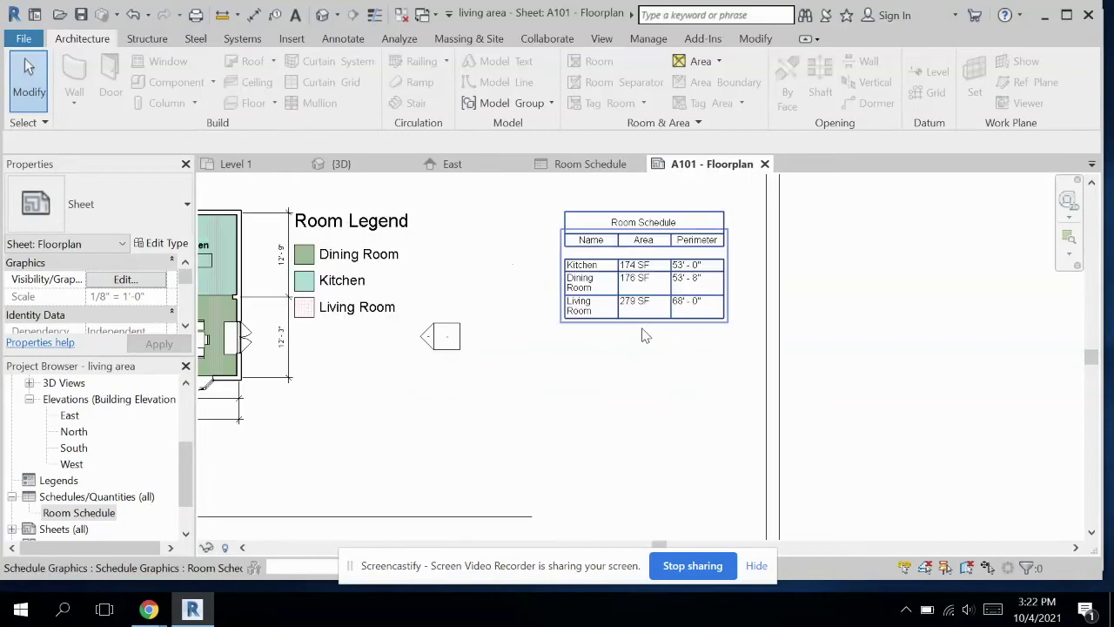
- Widen the Room Schedule's Name and Perimeter columns so each room name fits one line, and move the schedule closer to the legend
left_click(570, 250)
left_click_drag(623, 240, 633, 230)
left_click_drag(738, 228, 746, 229)
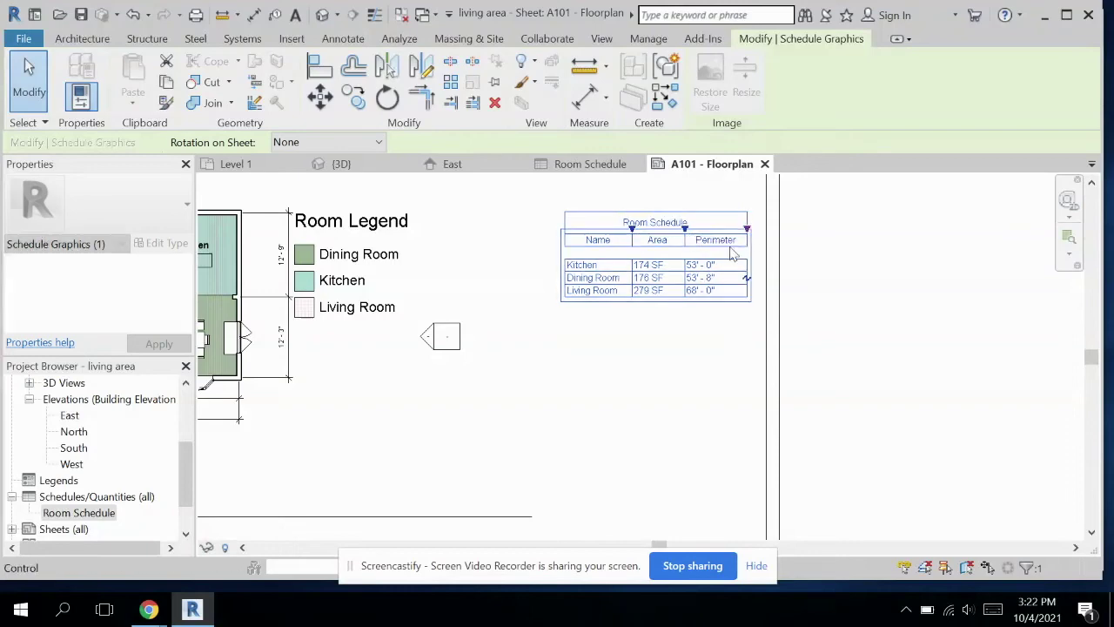
left_click_drag(679, 274, 650, 286)
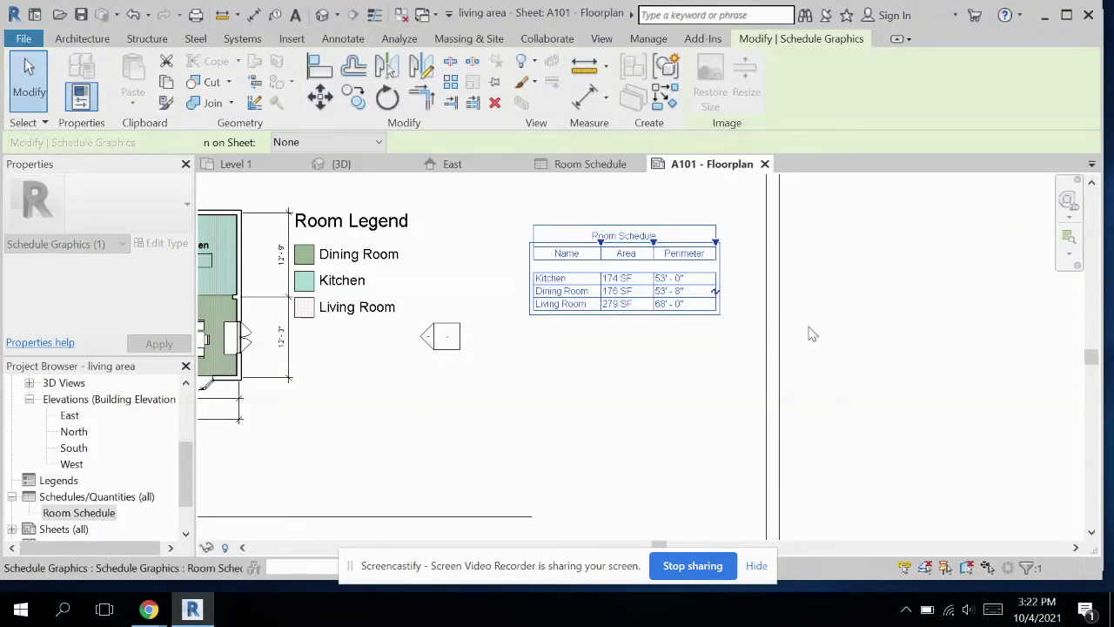
left_click(666, 356)
scroll(666, 356, "down", 2)
middle_click_drag(575, 356, 633, 351)
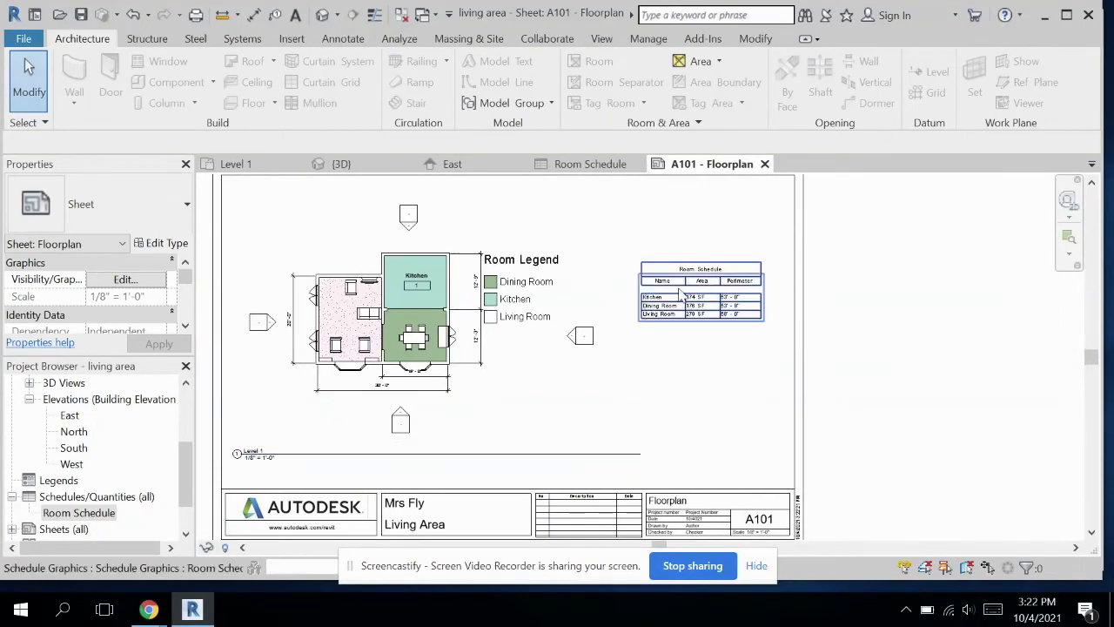
right_click(91, 496)
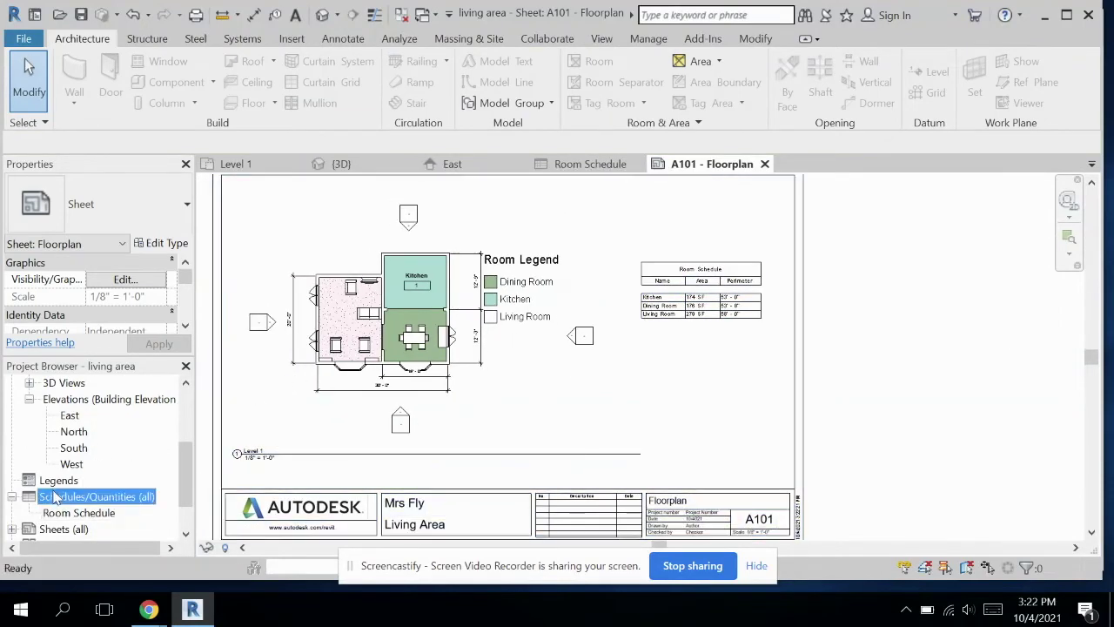
left_click(161, 294)
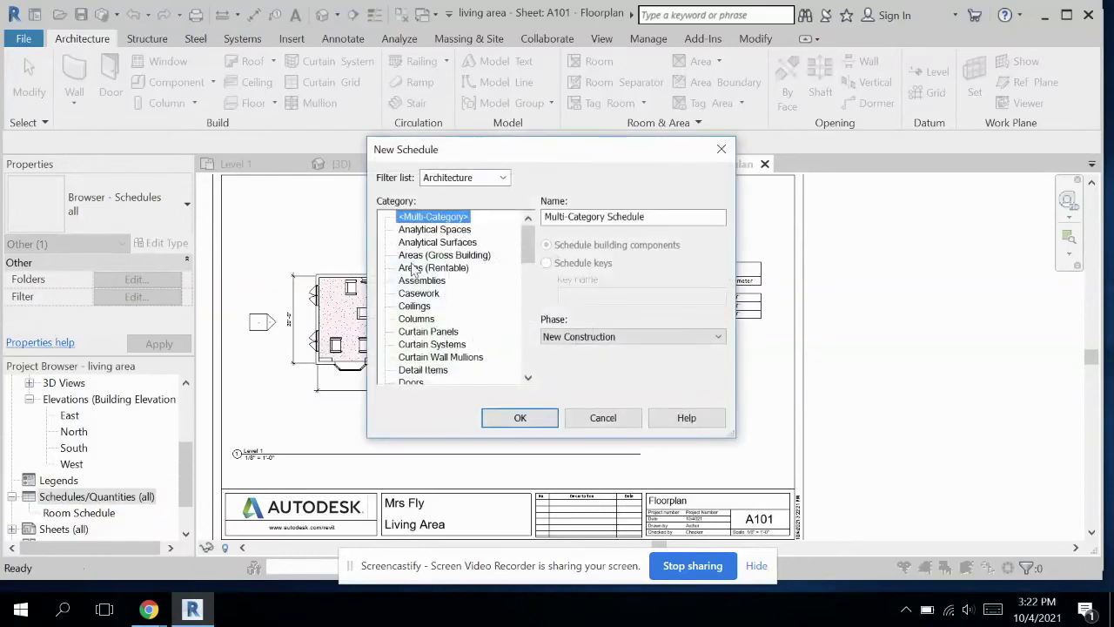
left_click(592, 422)
- Create a new sheet with the B 11 x 17 Horizontal title block
left_click(63, 528)
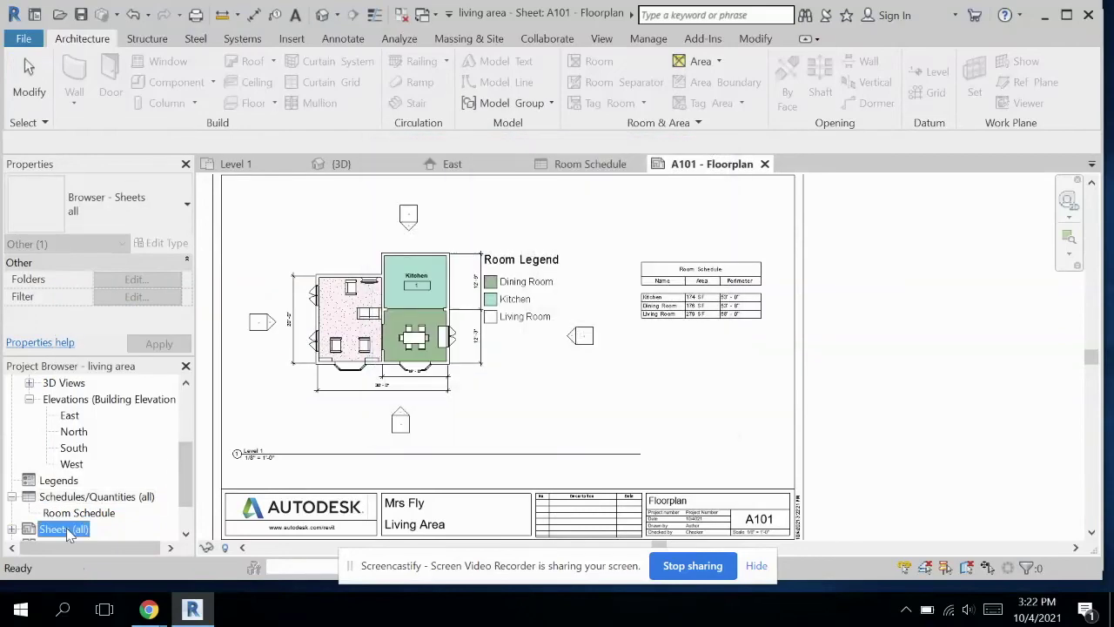
right_click(66, 528)
left_click(120, 420)
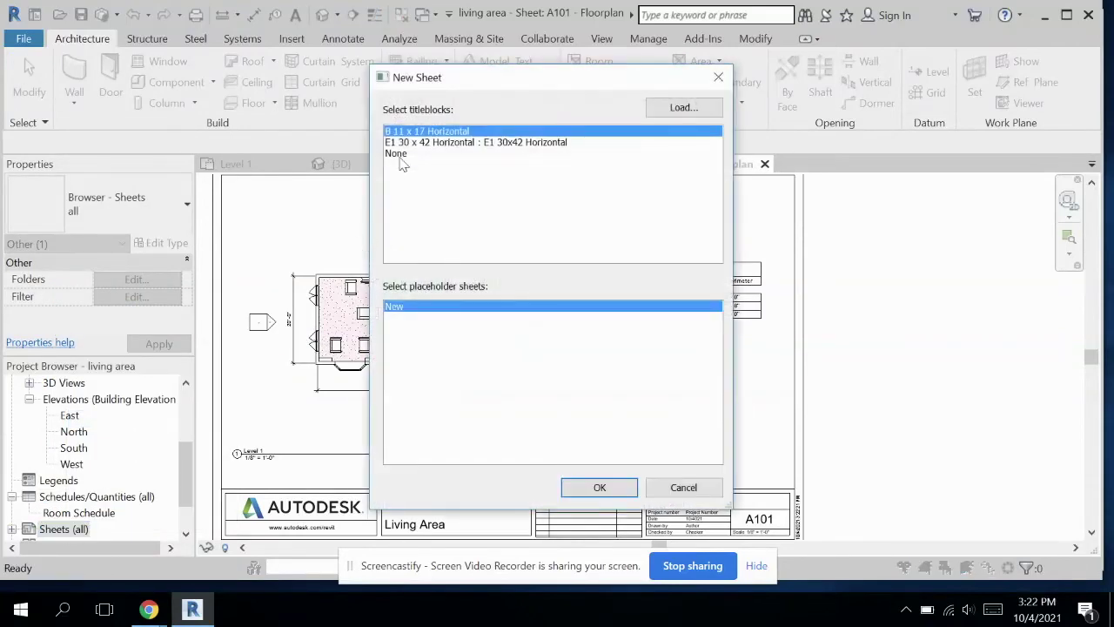
left_click(599, 487)
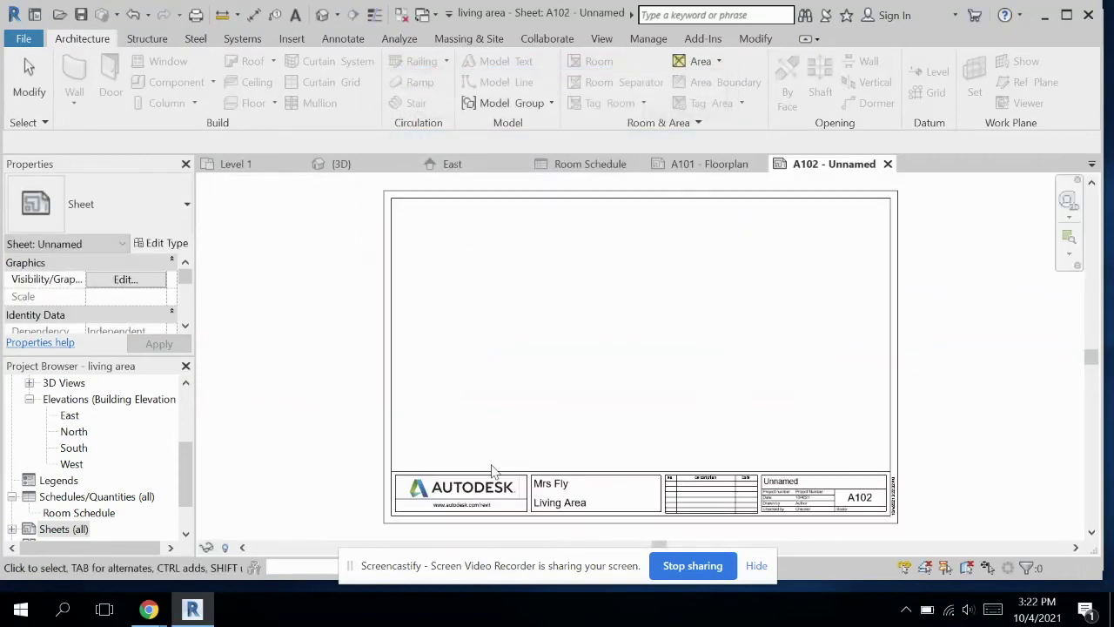
- Orbit the 3D view to look down into the furnished rooms from the kitchen side of the building
left_click(339, 163)
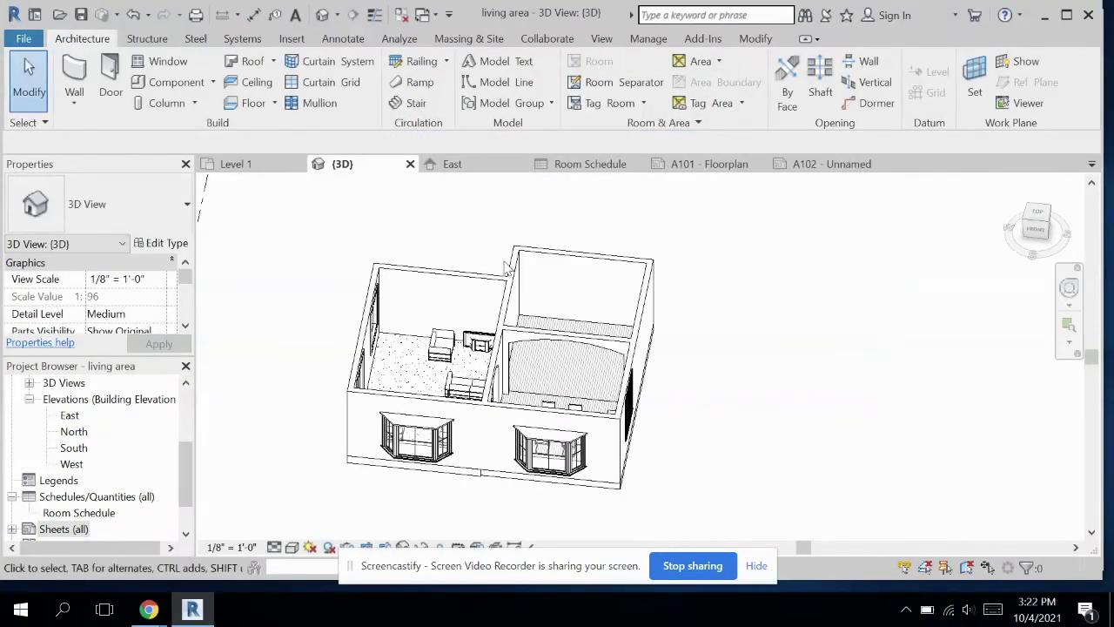
right_click(676, 383)
left_click(647, 418)
right_click(613, 468)
right_click(483, 456)
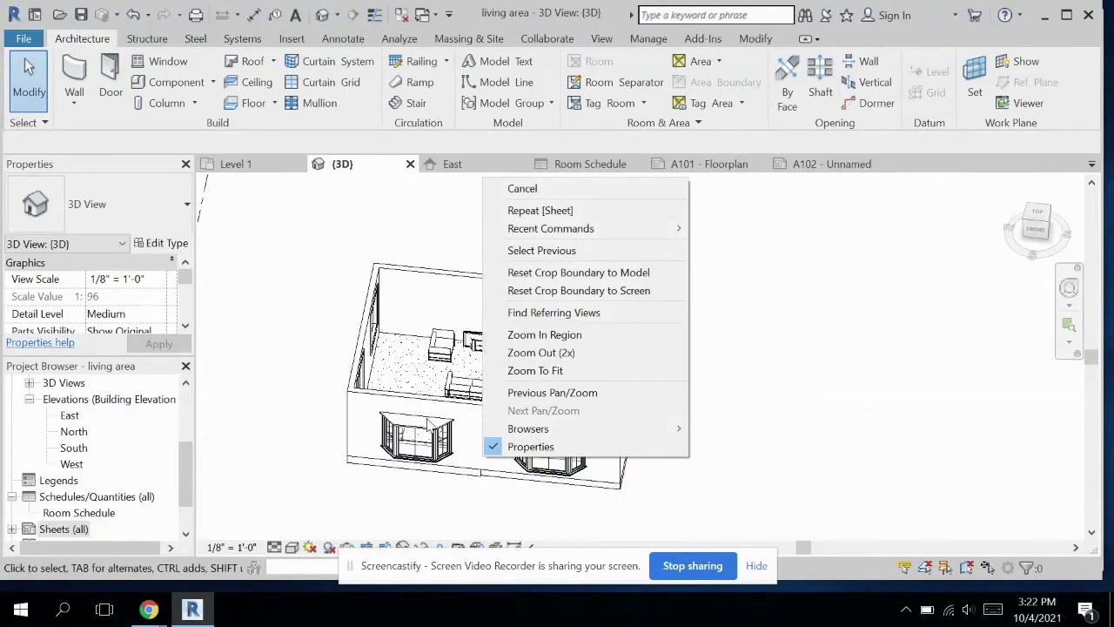
left_click(322, 363)
mouse_move(311, 363)
middle_mouse_down("shift")
mouse_move(653, 429)
mouse_move(559, 372)
middle_mouse_up("shift")
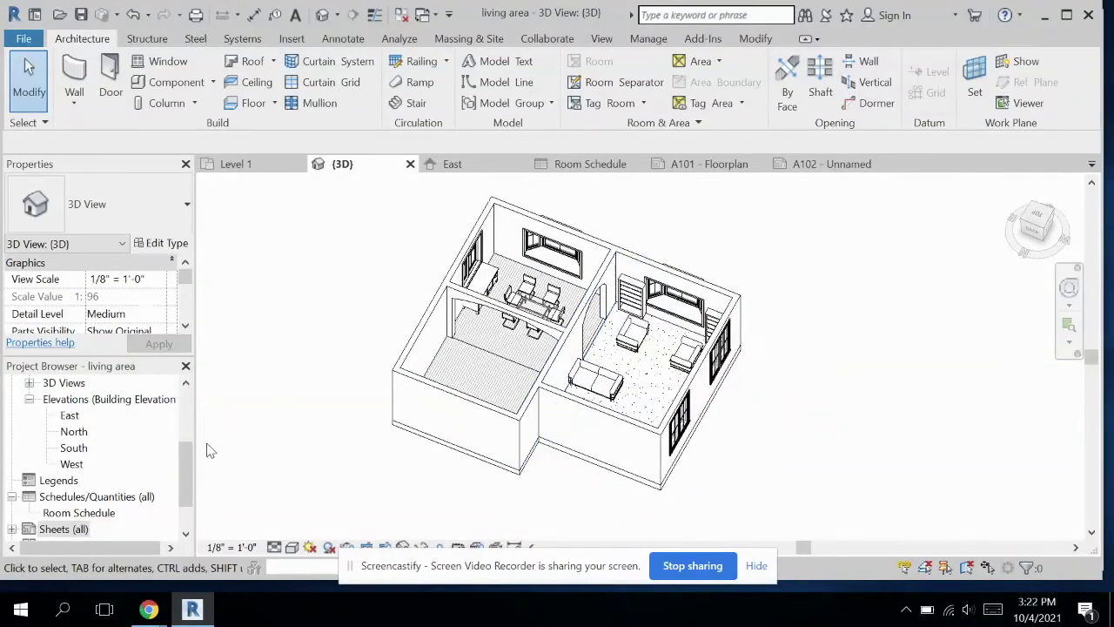
- Try placing the 3D view on sheet A102 and delete the viewport again
left_click(827, 163)
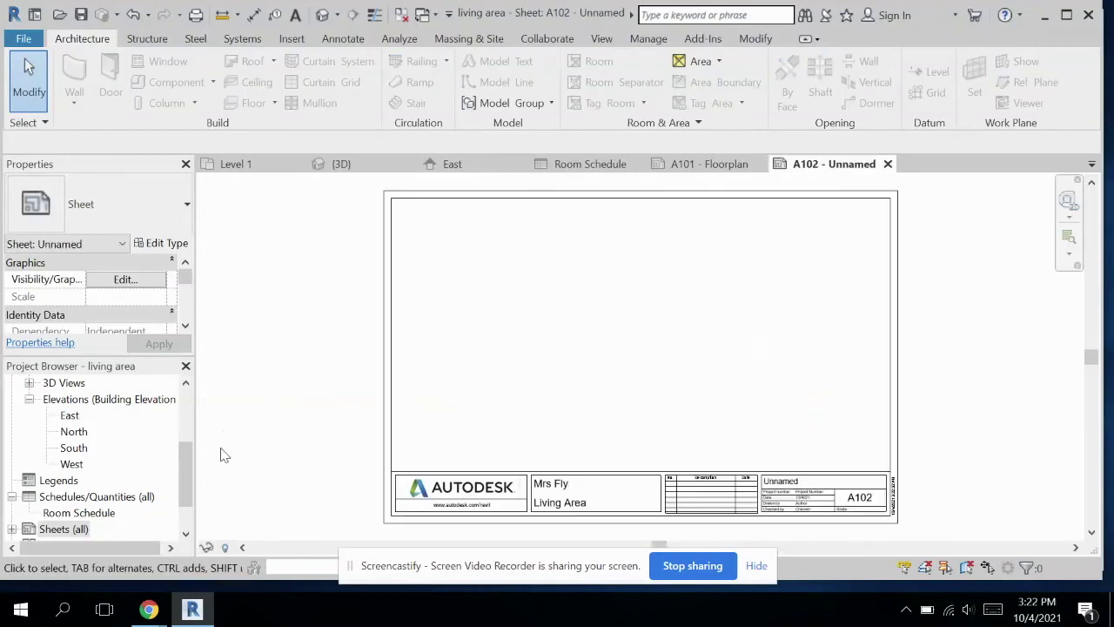
scroll(87, 454, "up", 1)
left_click(28, 415)
left_click_drag(70, 431, 519, 343)
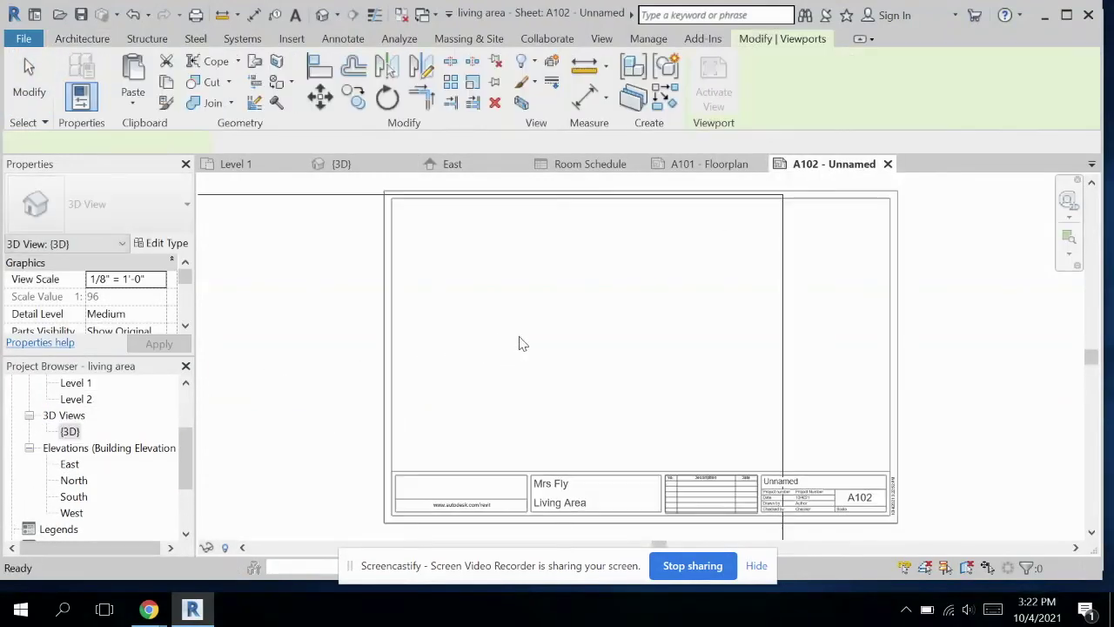
left_click(635, 311)
scroll(635, 315, "up", 3)
scroll(636, 315, "down", 4)
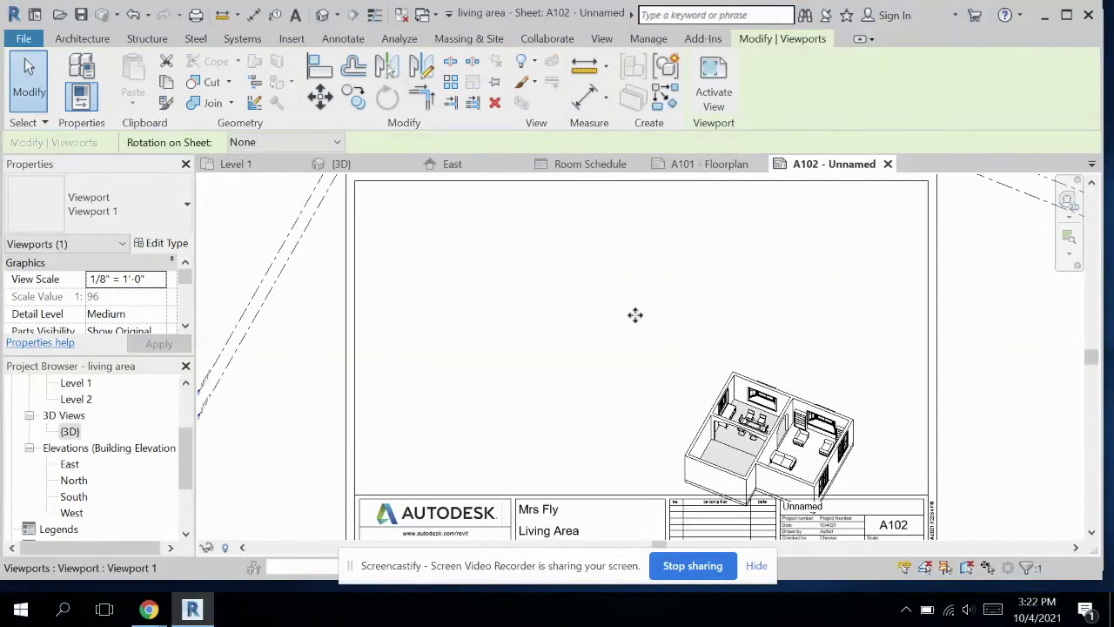
key("Delete")
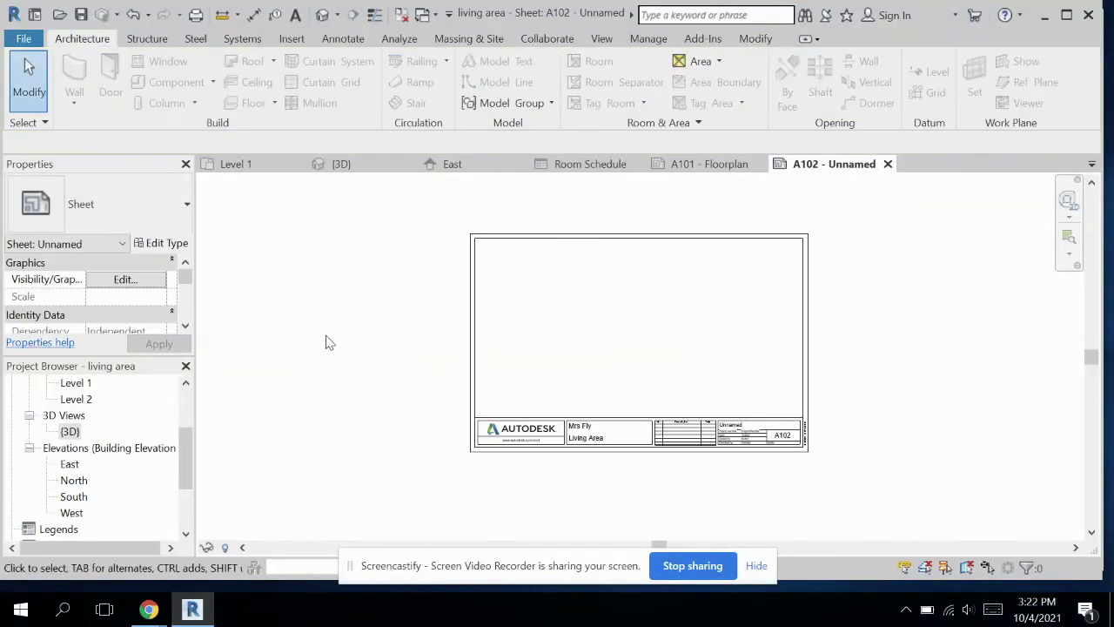
- Shorten both ends of the level lines in the East elevation to just beyond the building
left_click(465, 164)
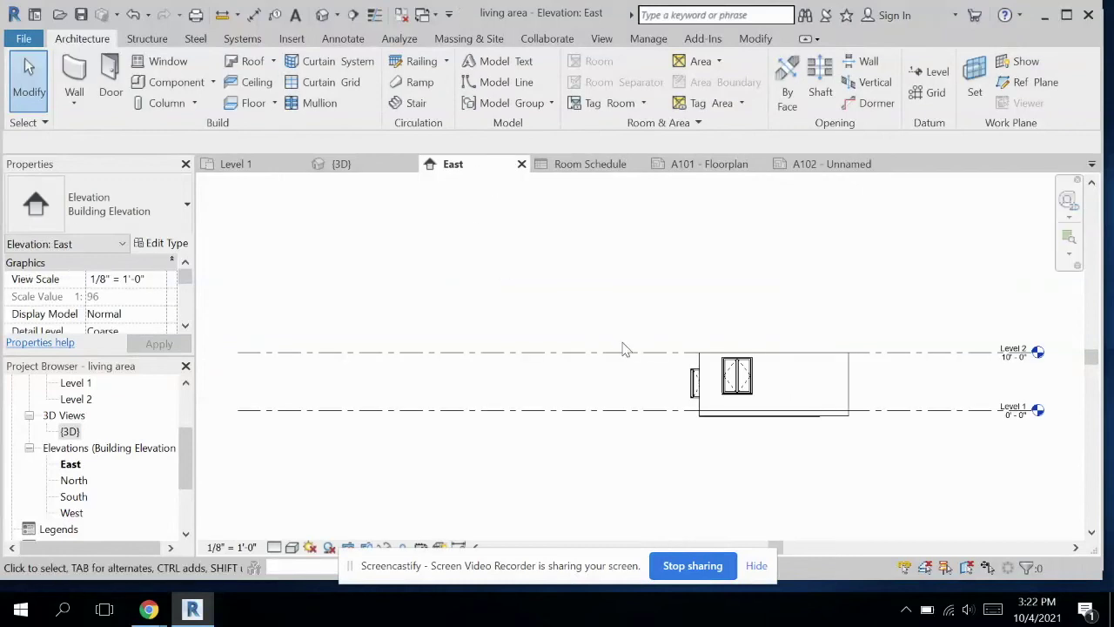
left_click(248, 355)
left_click_drag(238, 353, 656, 358)
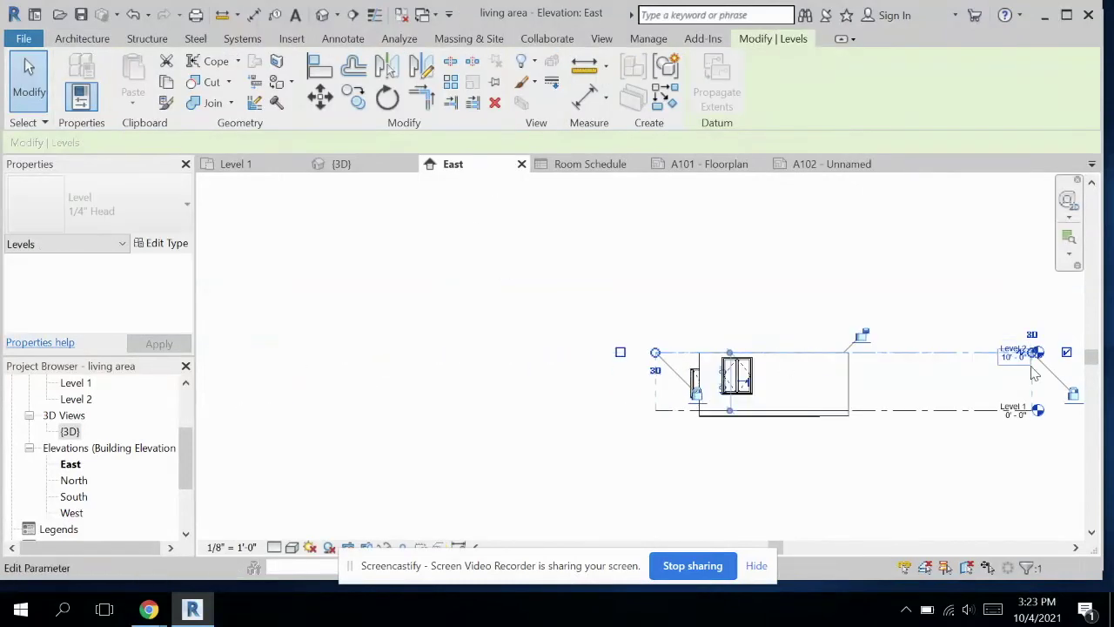
left_click_drag(1034, 354, 869, 354)
left_click(404, 279)
- Shorten both ends of the level lines in the North elevation to just beyond the building
double_click(74, 480)
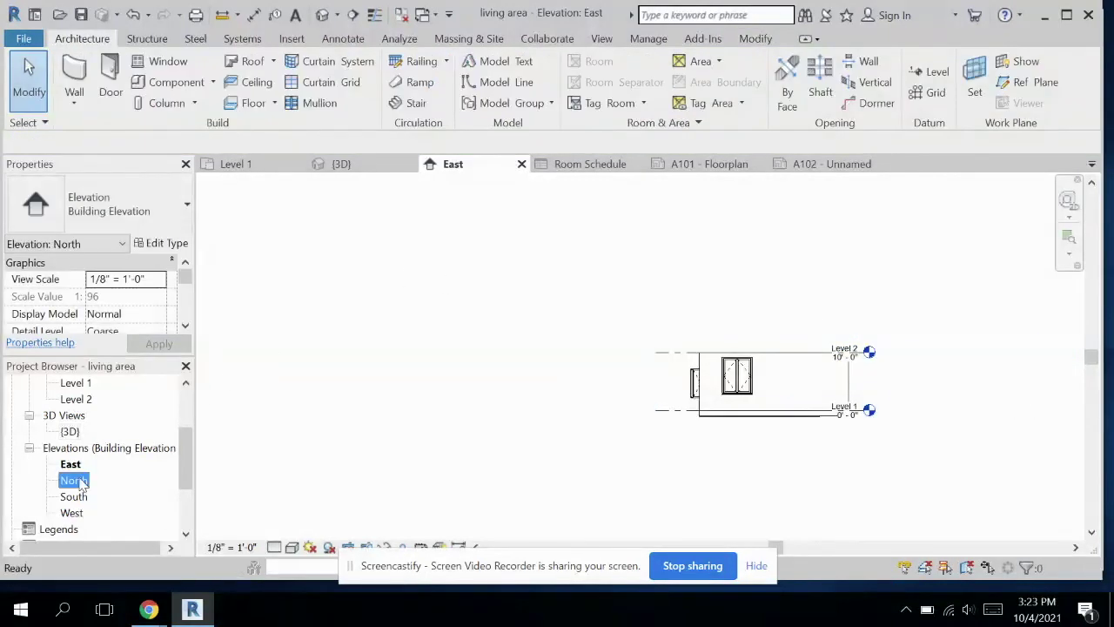
left_click(244, 332)
left_click_drag(239, 333, 734, 333)
left_click_drag(1038, 332, 943, 332)
left_click(902, 309)
- Place the 3D view in the left half of sheet A102, above the title block
left_click(831, 164)
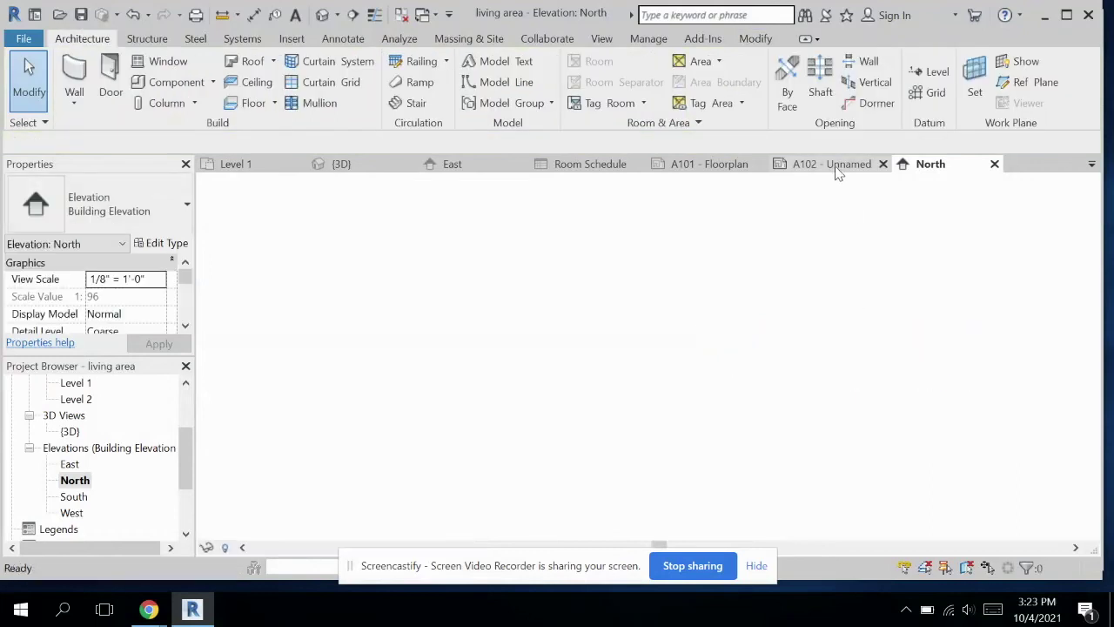
left_click_drag(70, 431, 582, 342)
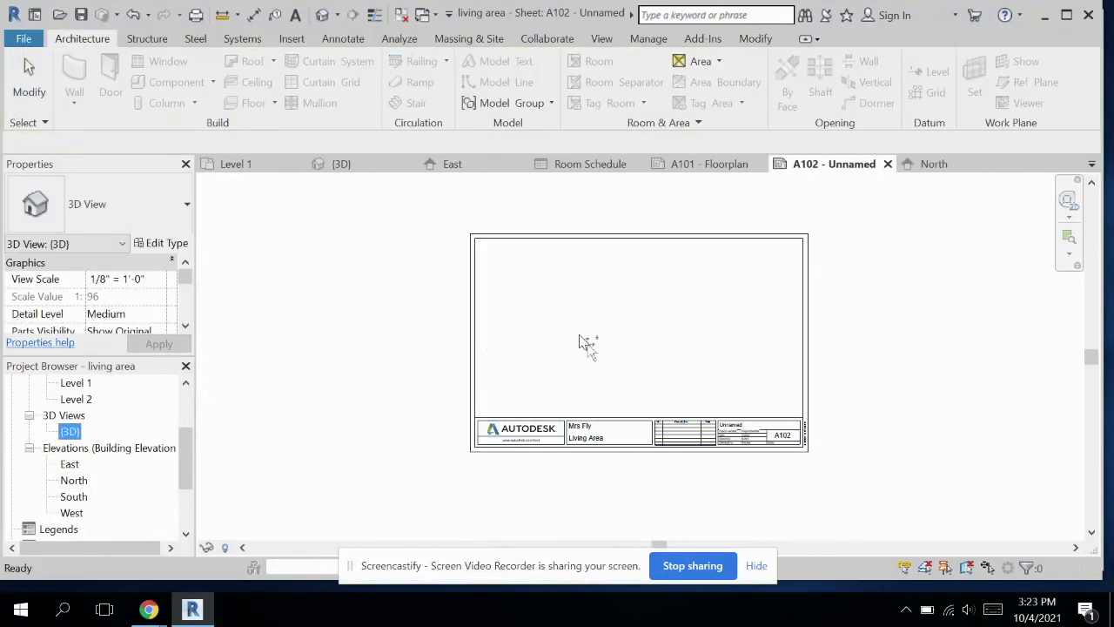
left_click(565, 330)
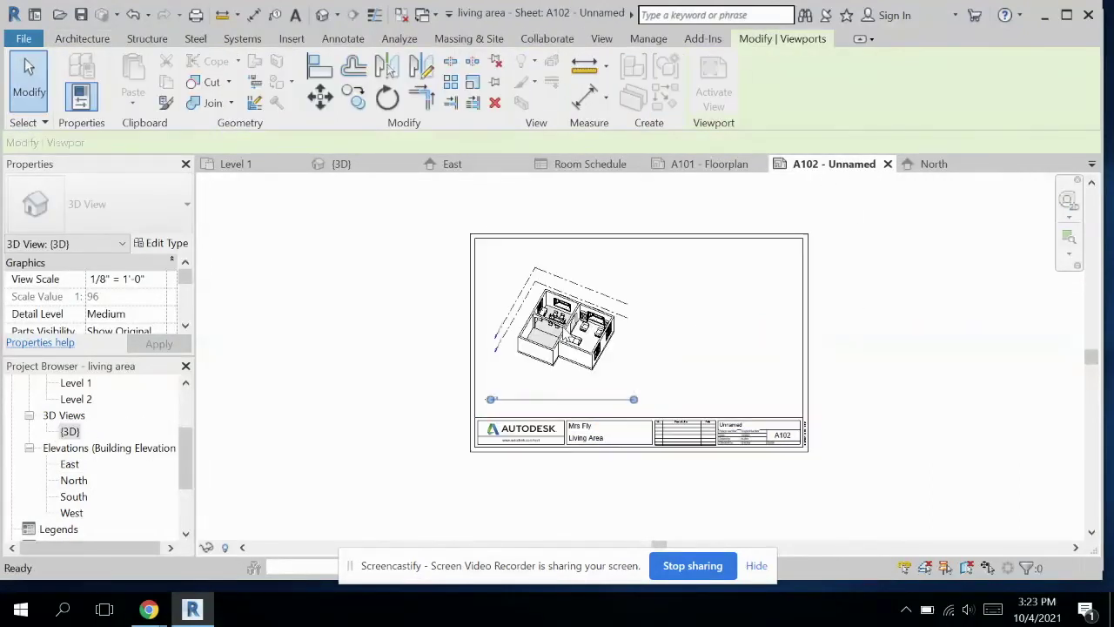
scroll(562, 336, "up", 5)
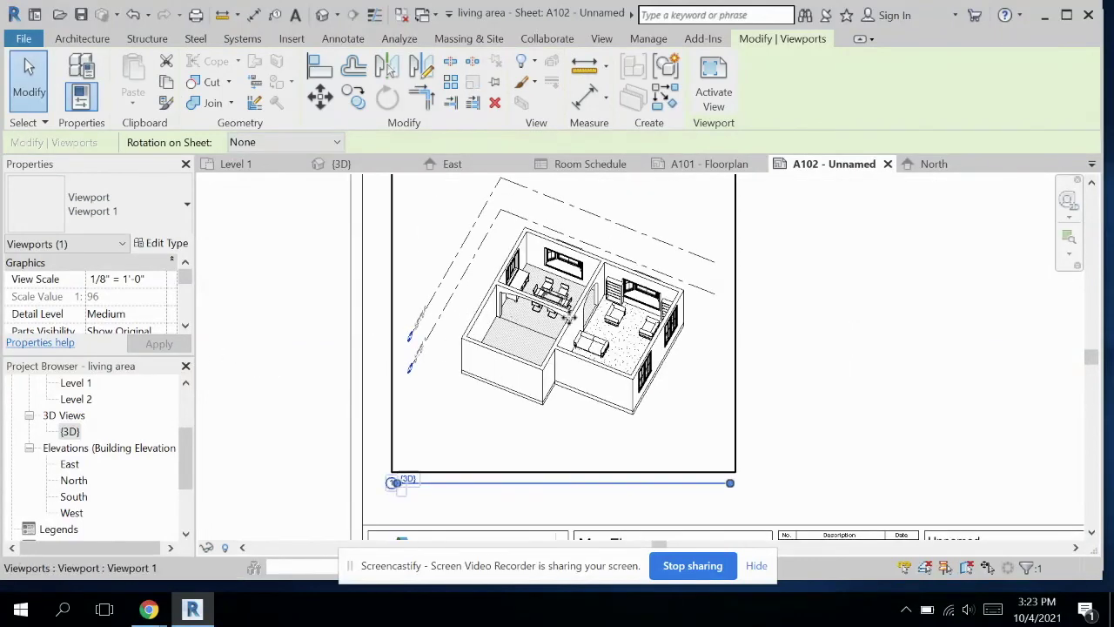
left_click(294, 375)
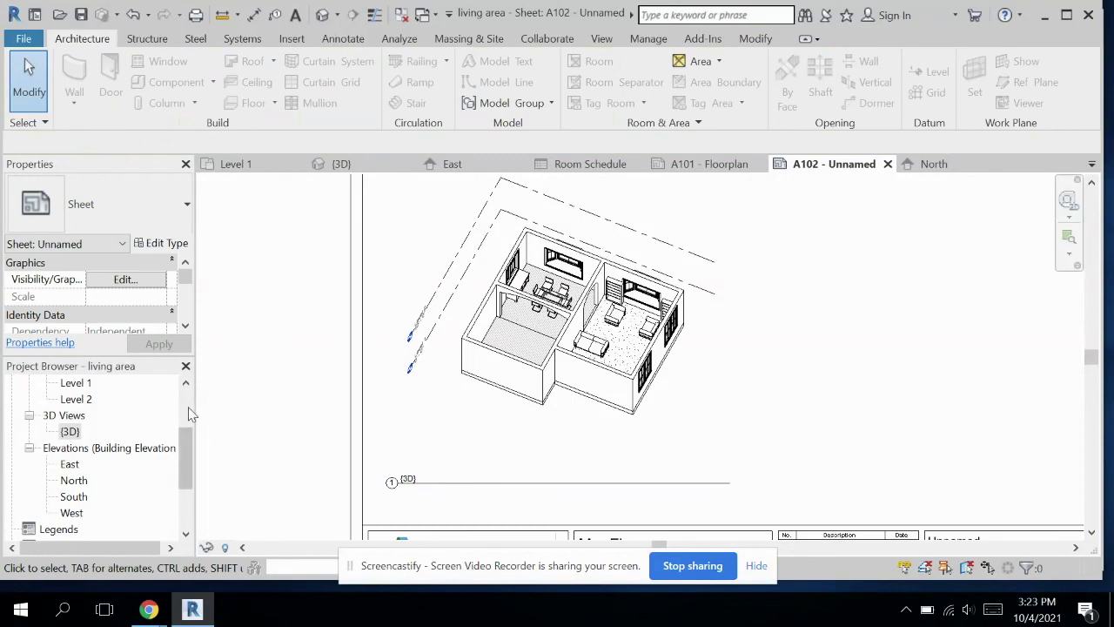
scroll(271, 393, "down", 1)
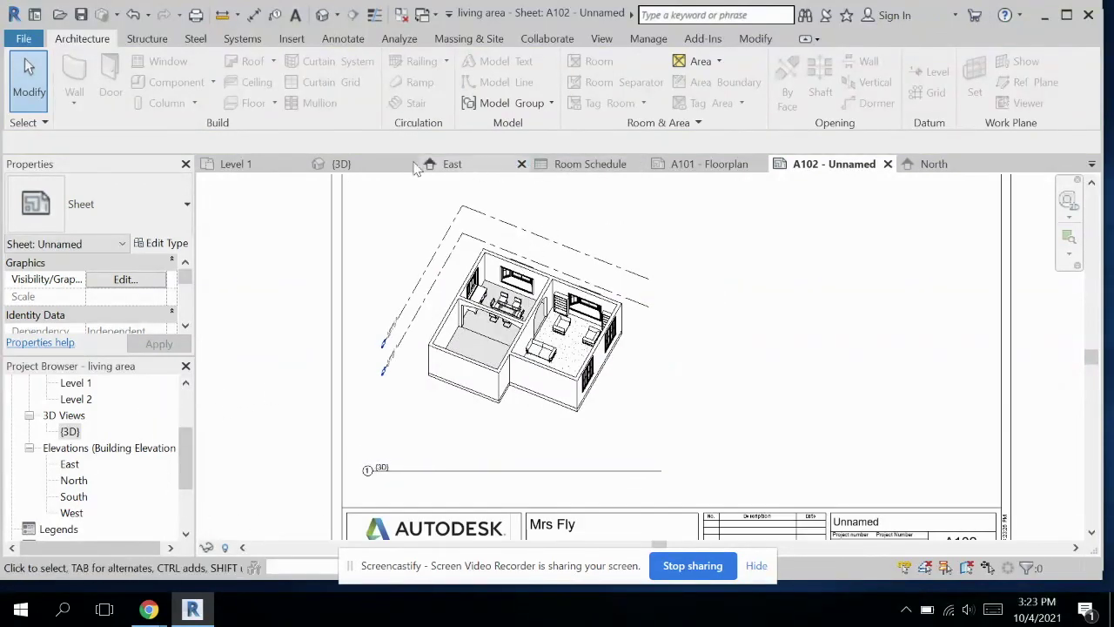
- Render the 3D view at Medium quality
left_click(341, 164)
scroll(752, 378, "up", 2)
scroll(724, 383, "down", 2)
scroll(683, 393, "down", 1)
left_click(756, 567)
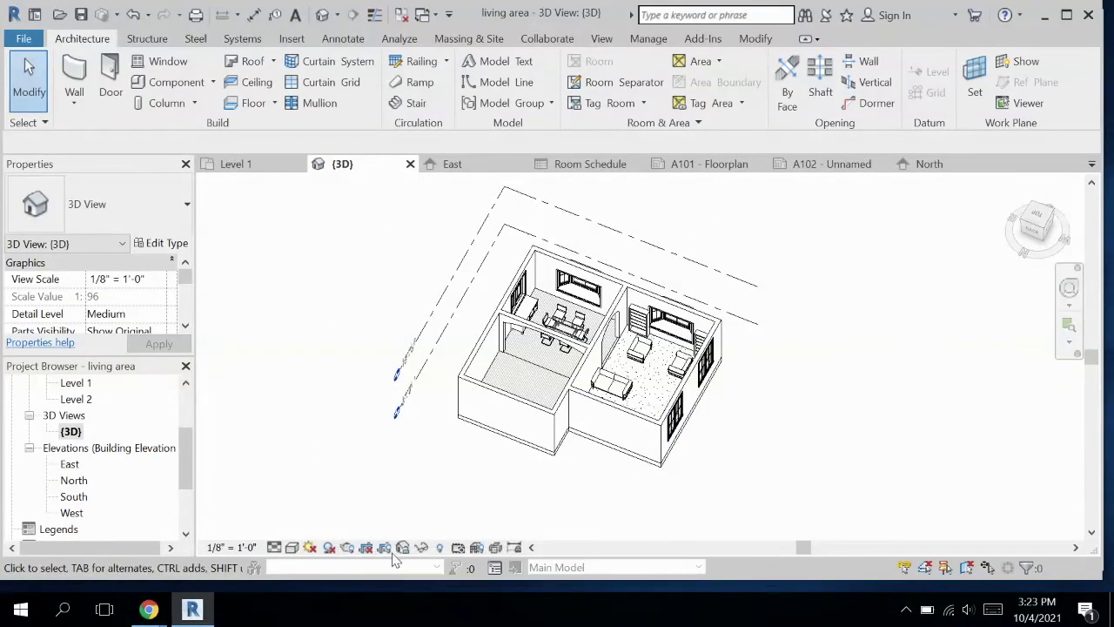
left_click(347, 547)
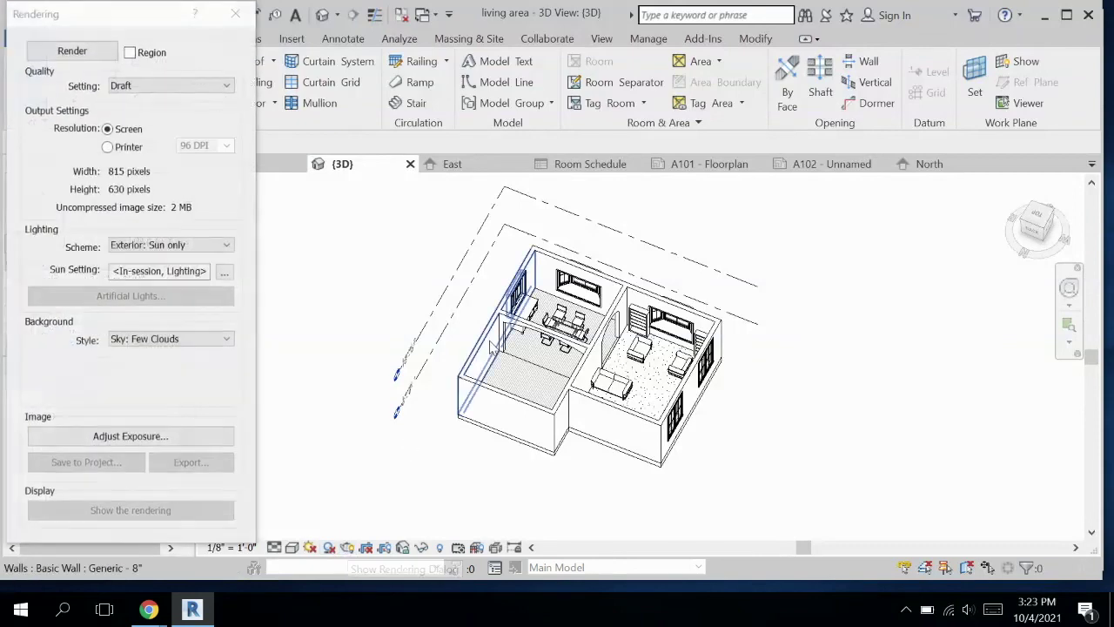
left_click(132, 85)
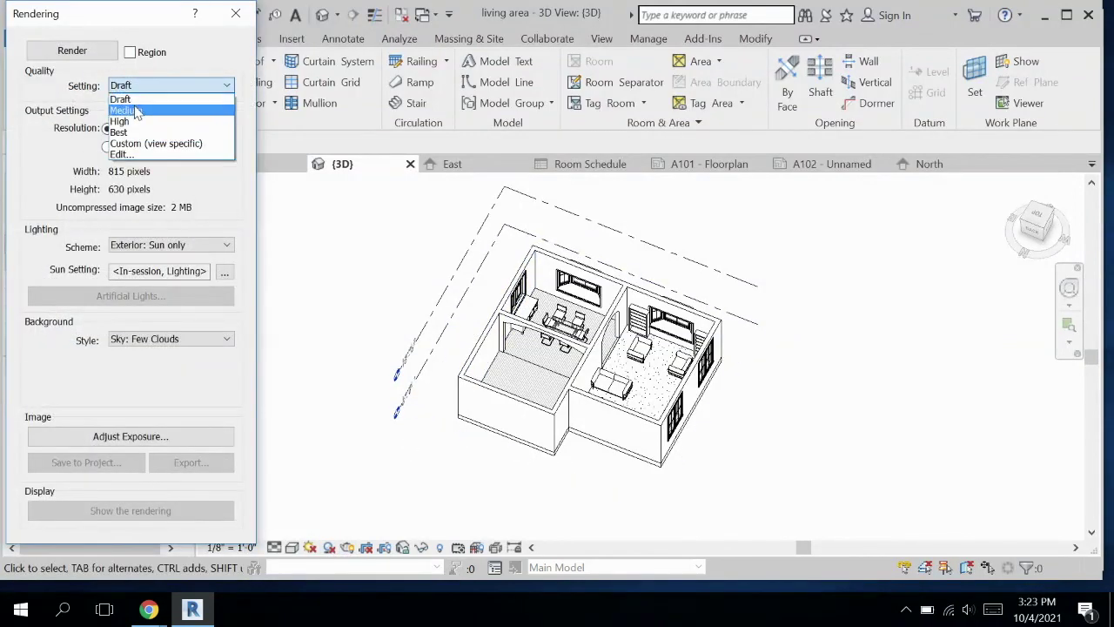
left_click(126, 111)
left_click(73, 51)
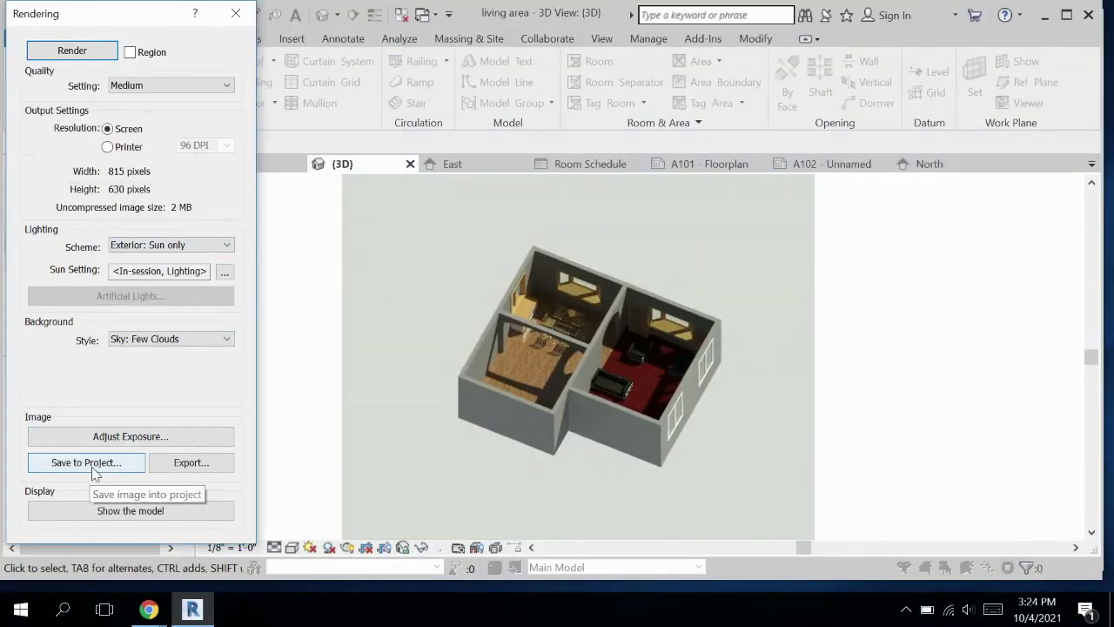
- Save the rendered image to the project as render and return to the model view
left_click(85, 463)
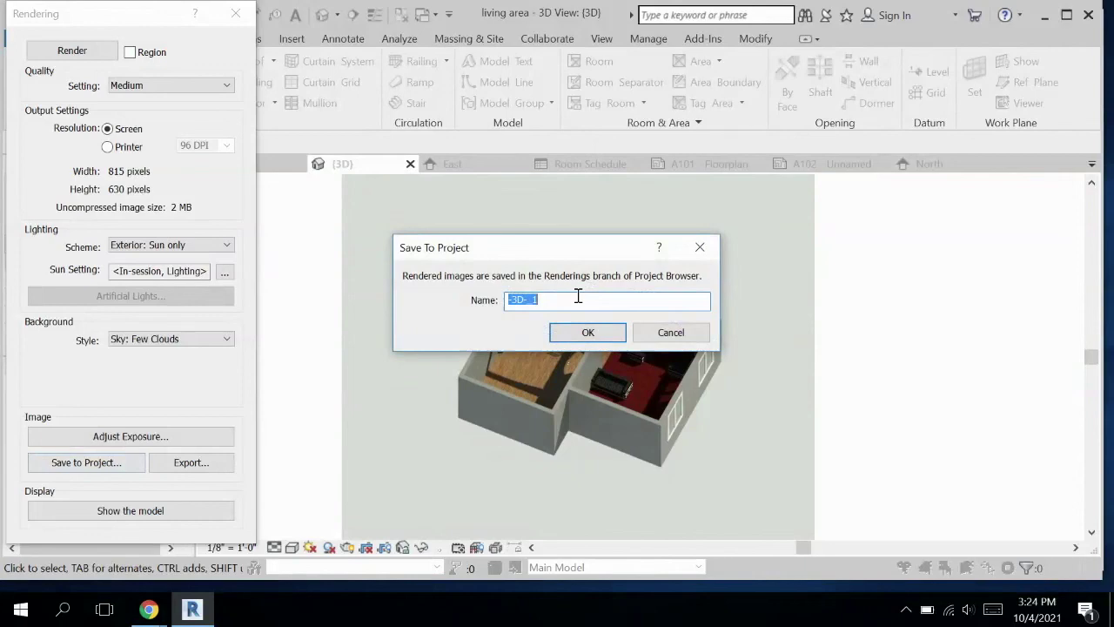
left_click(615, 333)
left_click(235, 13)
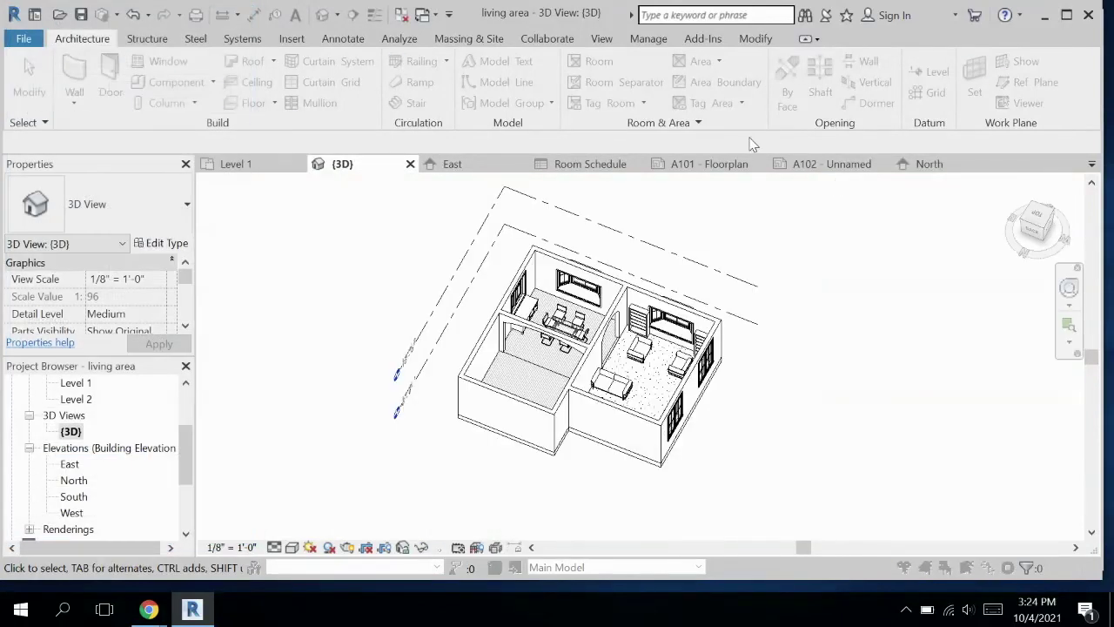
- Place the saved rendering named render on sheet A102, to the right of the 3D view
left_click(831, 164)
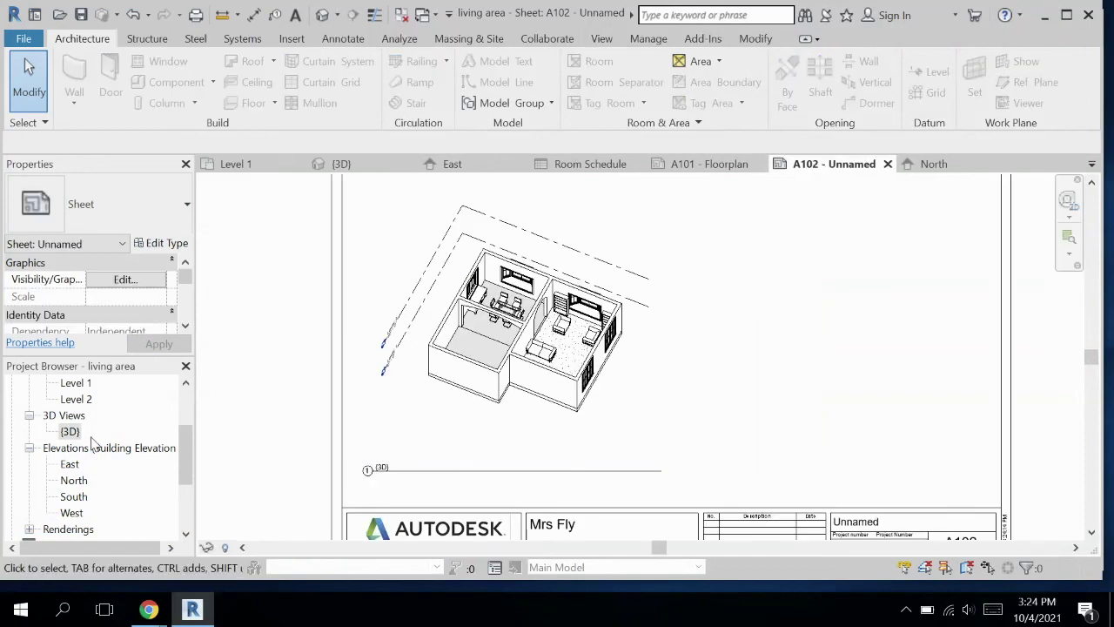
scroll(92, 439, "down", 1)
left_click(29, 513)
left_click(75, 529)
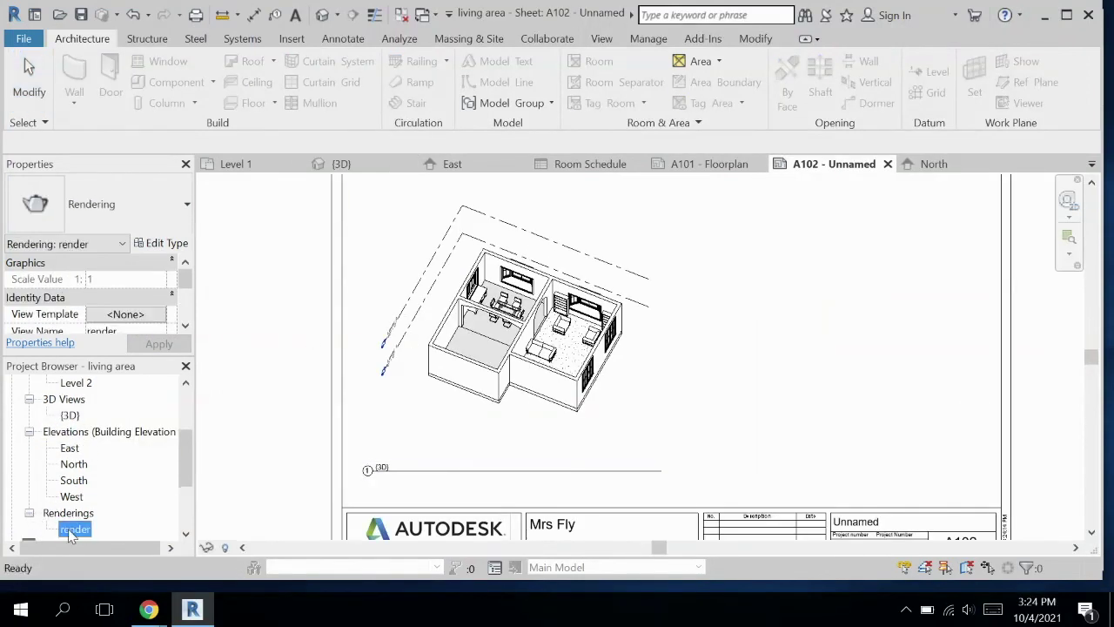
left_click_drag(829, 305, 818, 326)
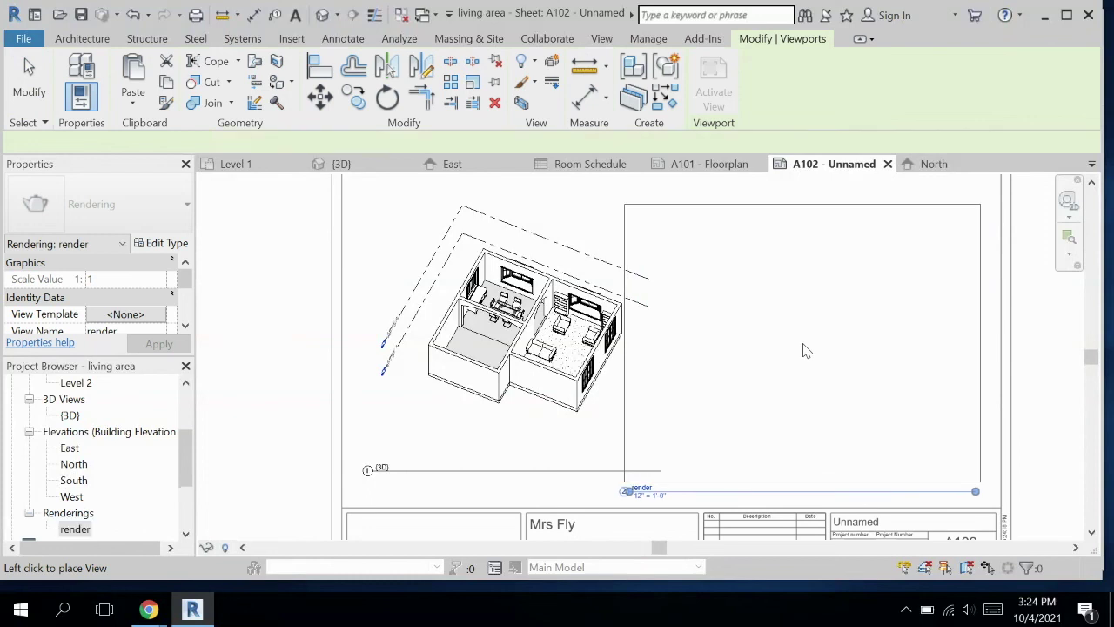
left_click(811, 338)
- Shift the 3D viewport left on sheet A102 so it sits beside the rendering without overlapping
left_click(649, 351)
left_click_drag(541, 336, 513, 342)
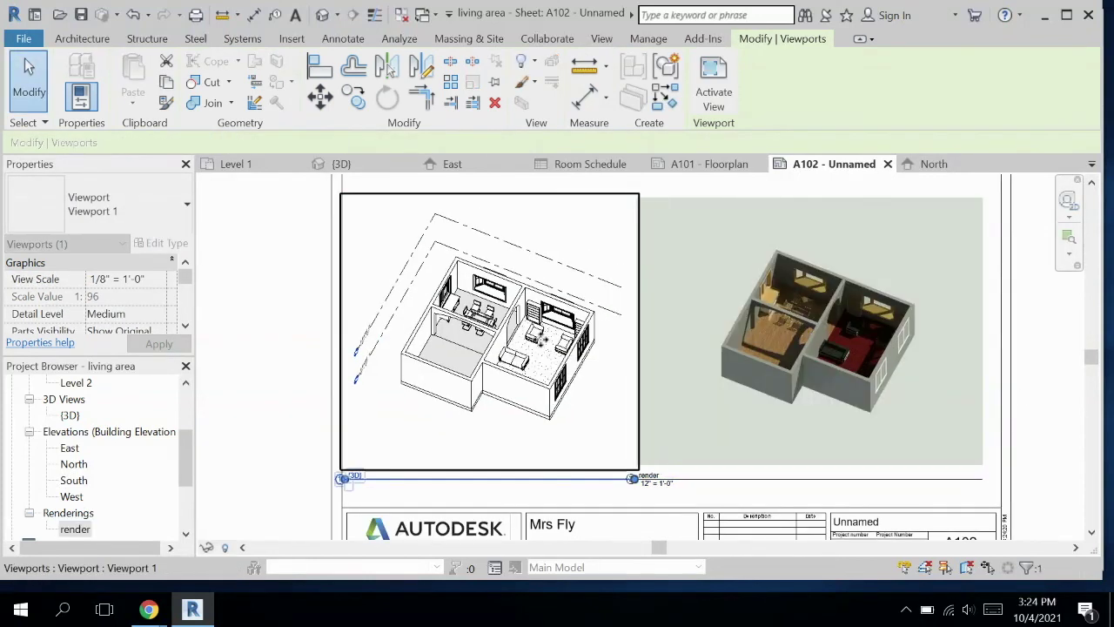
left_click(1024, 424)
- Change the sheet name in the title block of A102 to 3D views and check the complete sheet
scroll(1024, 424, "down", 3)
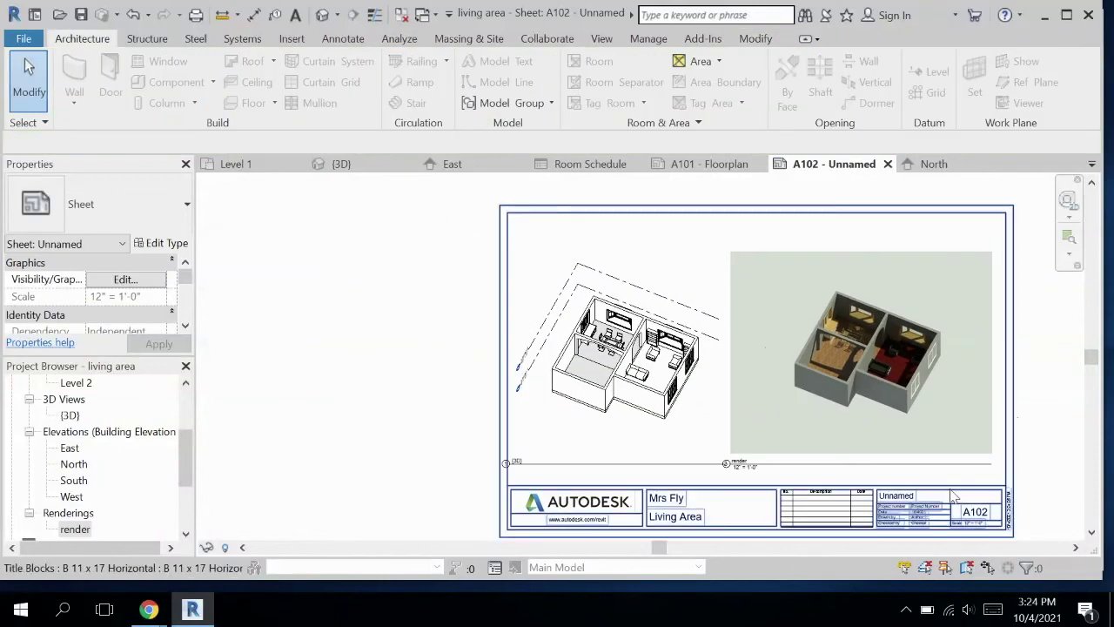
left_click(914, 490)
left_click(914, 490)
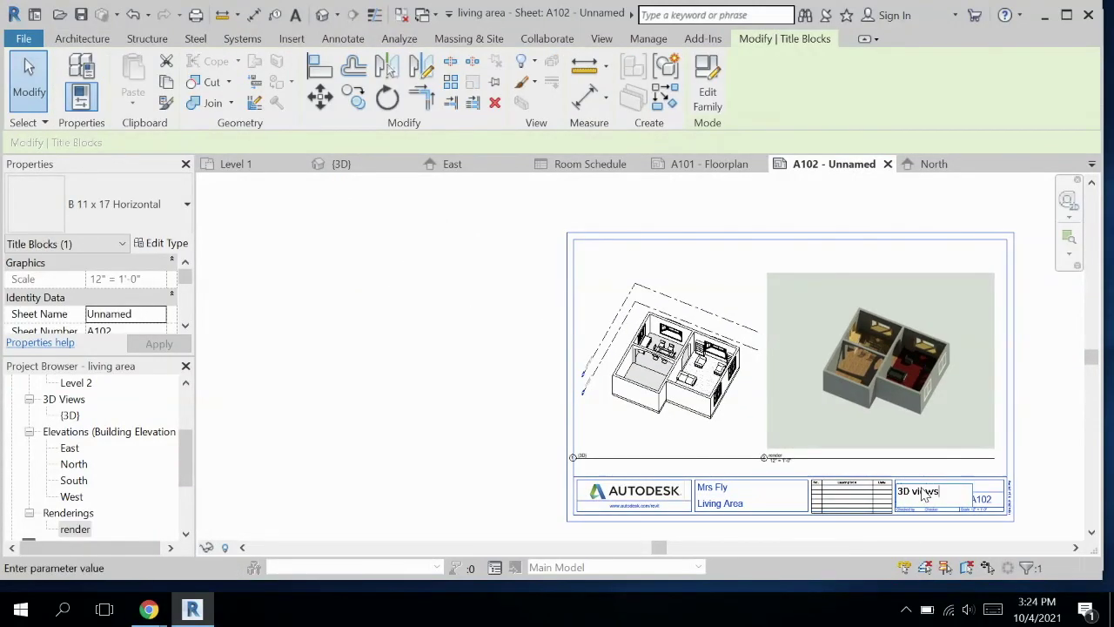
key("Return")
scroll(953, 505, "up", 3)
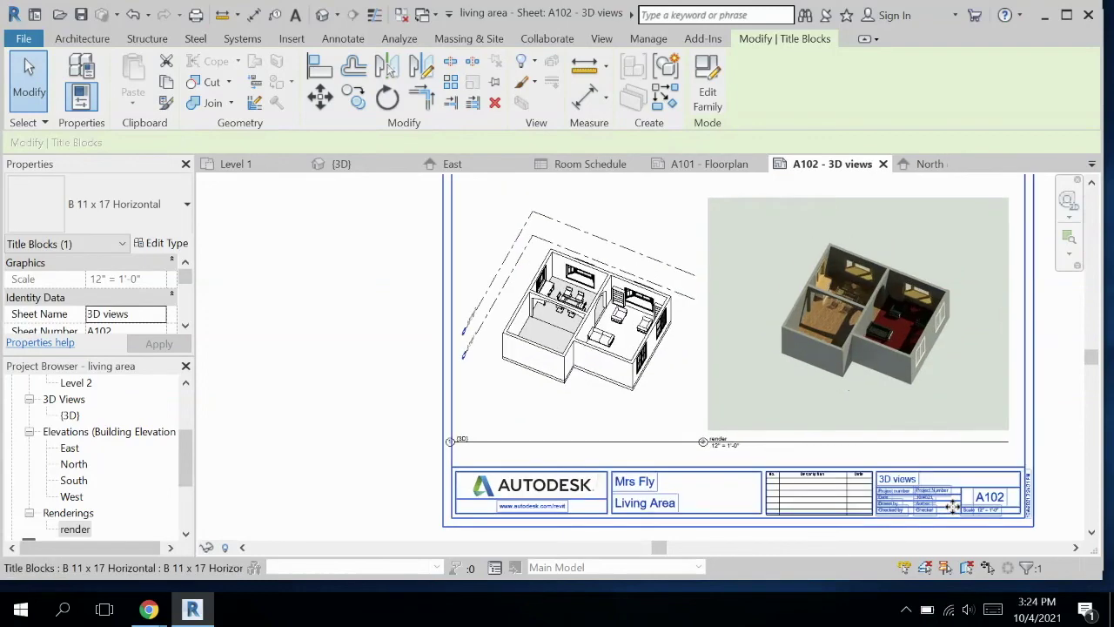
scroll(973, 420, "down", 1)
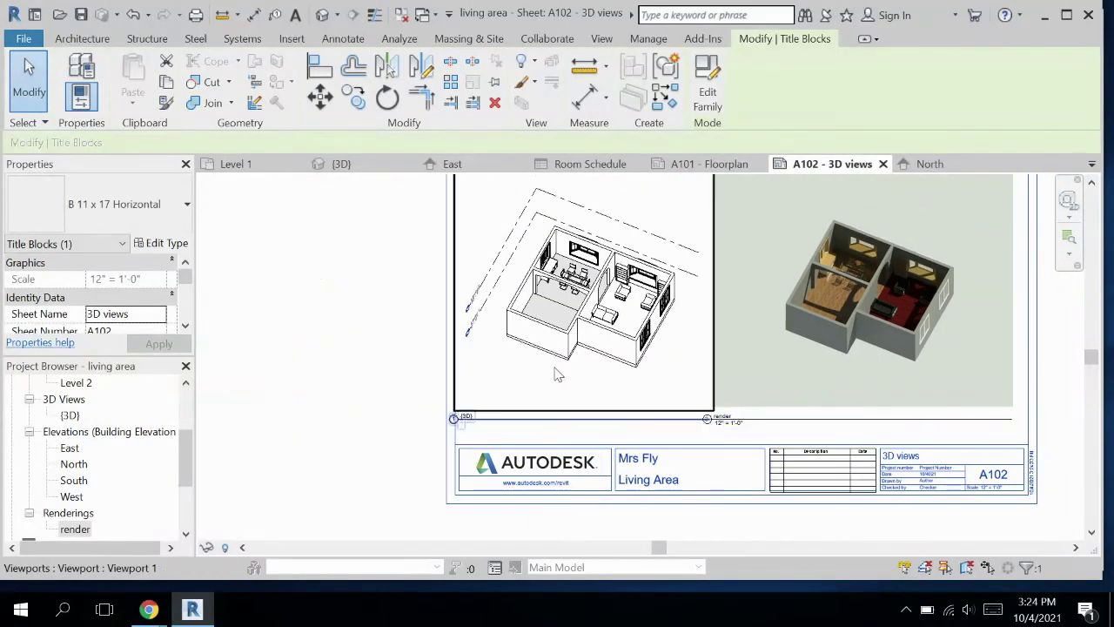
left_click(374, 308)
scroll(530, 366, "up", 2)
scroll(528, 367, "down", 2)
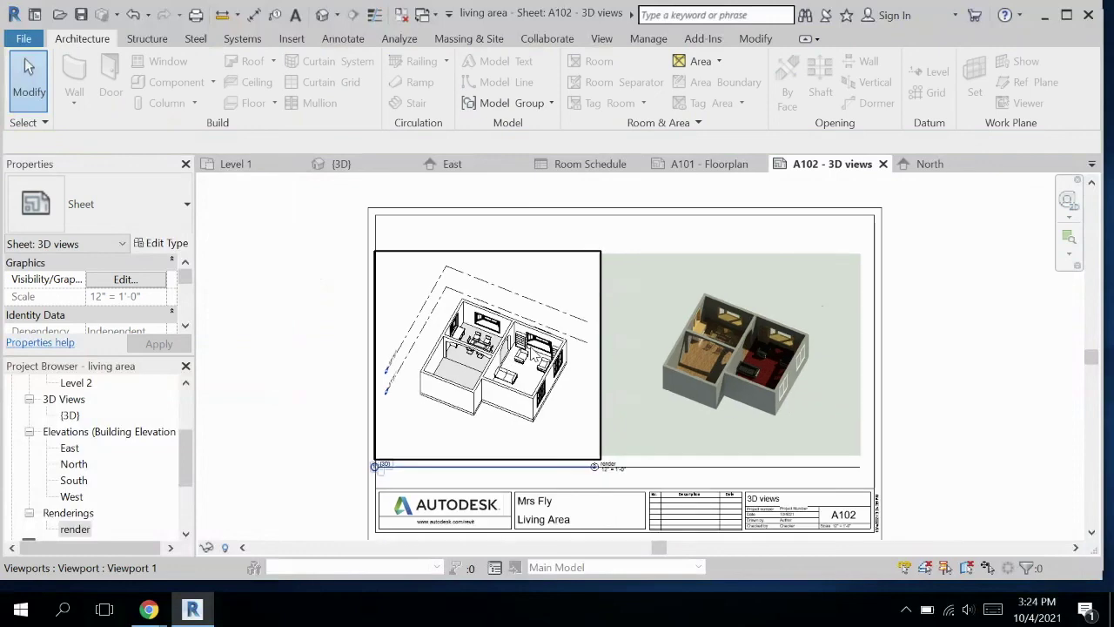
middle_click_drag(668, 369, 640, 348)
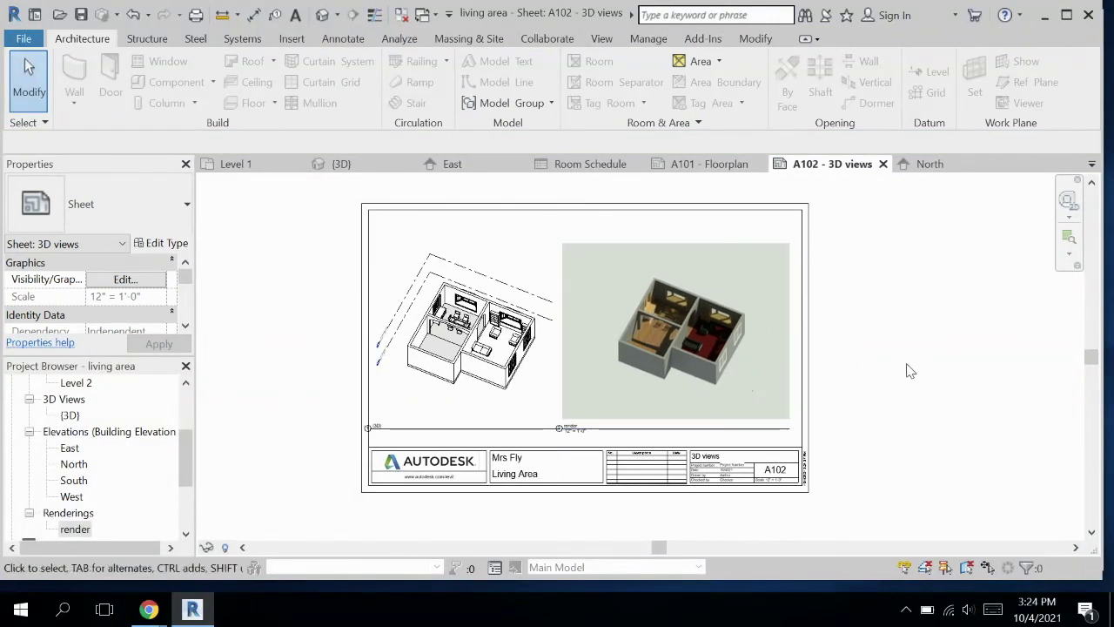